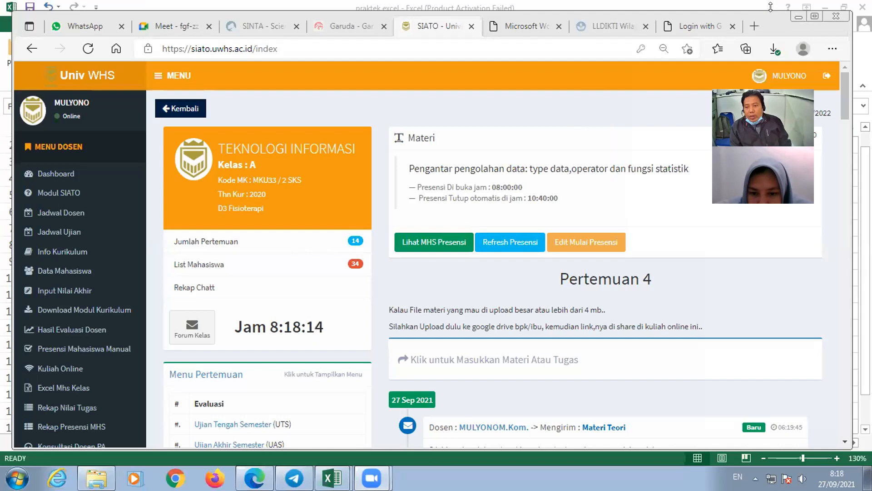
- Bring up the meeting 4 course PDF and examine its Pendahuluan, The Ribbon and Home Tab sections
drag(771, 7, 776, 45)
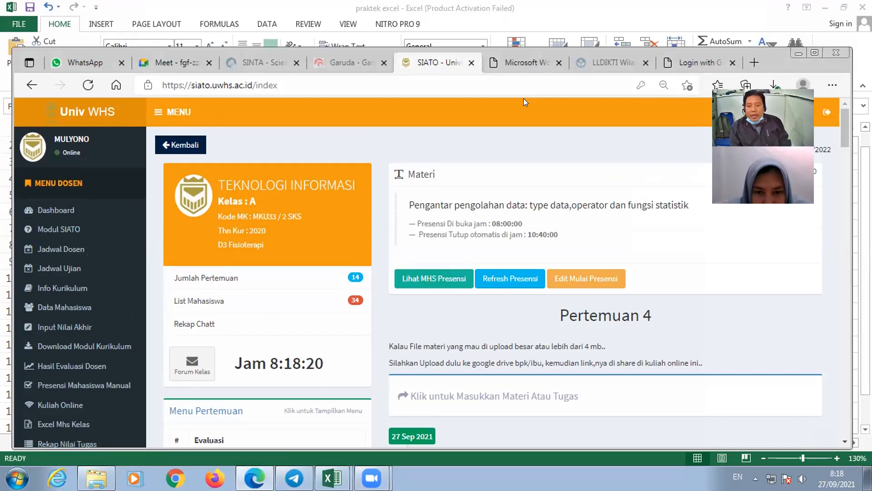
click(499, 62)
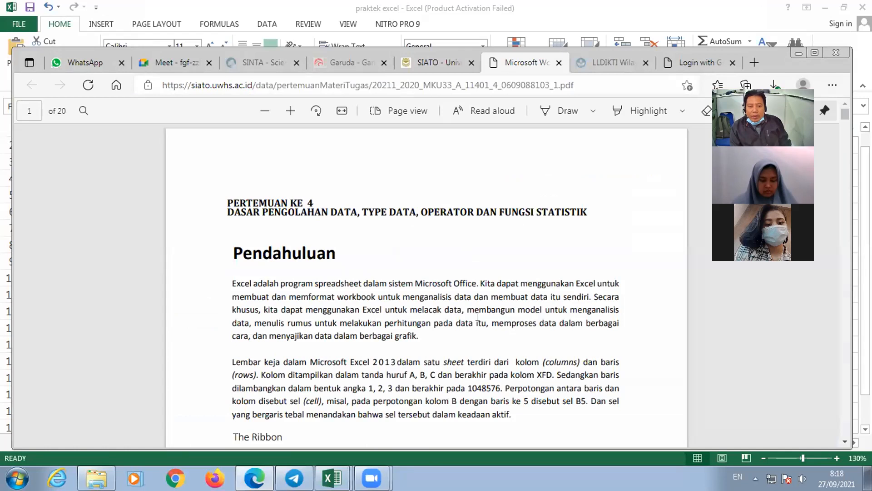
scroll(454, 260, down, 3)
scroll(454, 260, down, 3)
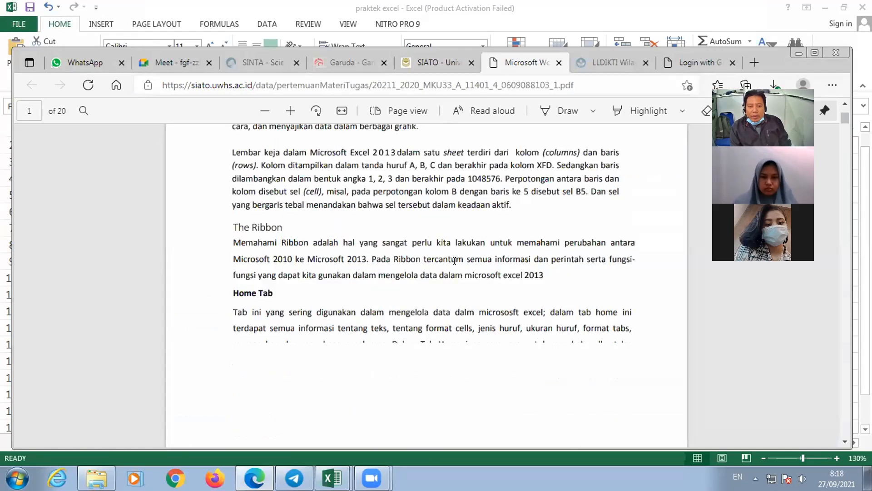
scroll(454, 261, down, 3)
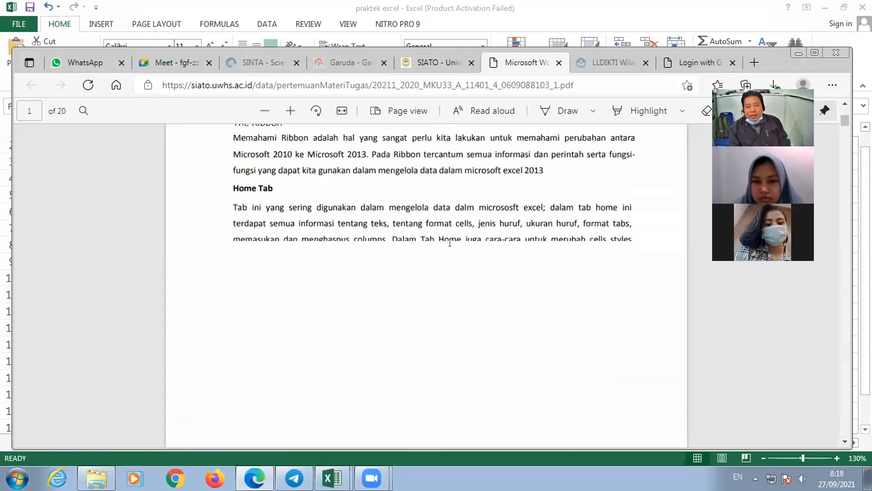
scroll(450, 241, down, 3)
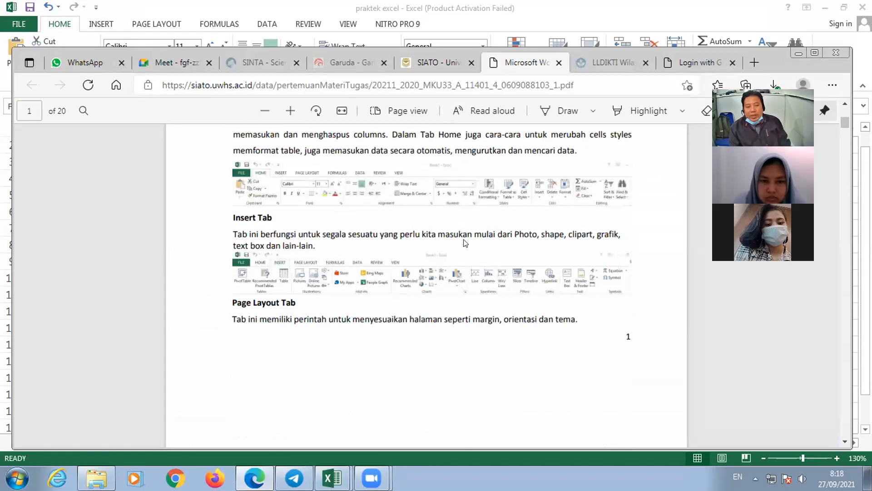
scroll(464, 241, up, 3)
scroll(467, 233, up, 6)
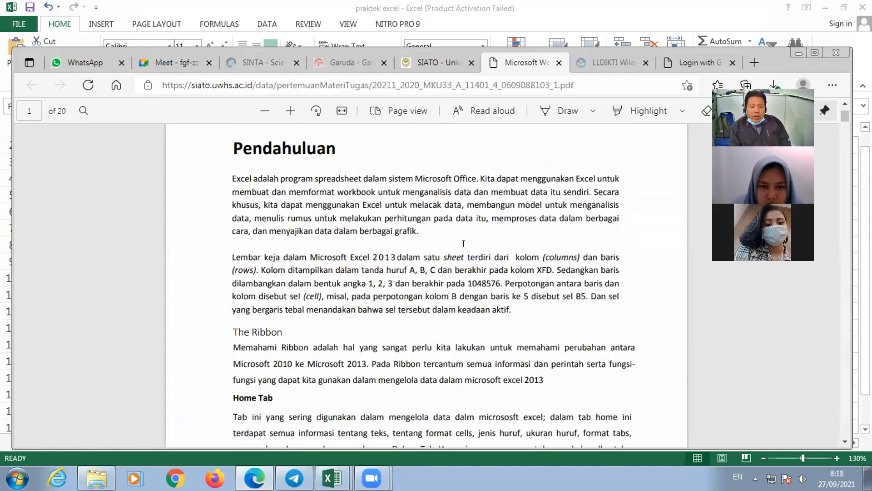
- Read through the PDF's descriptions of the Excel ribbon tabs, from Home through Page Layout, Formulas, Data and Review to View
scroll(426, 394, down, 7)
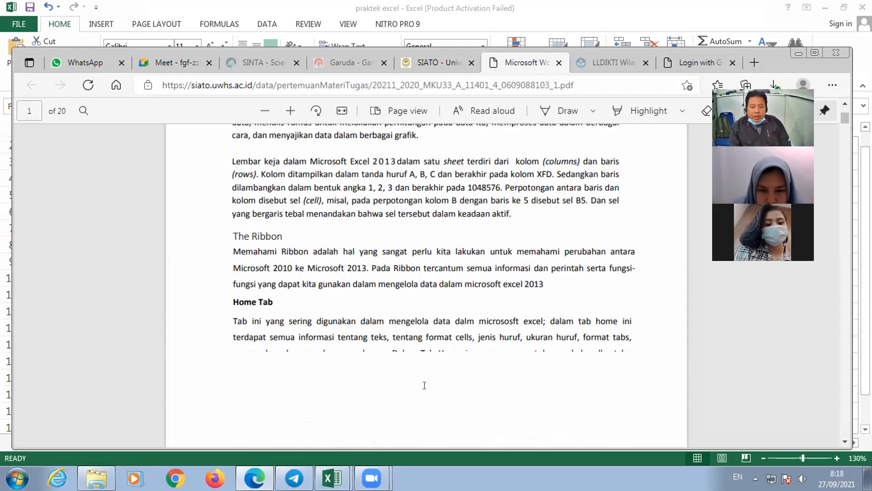
scroll(424, 391, down, 2)
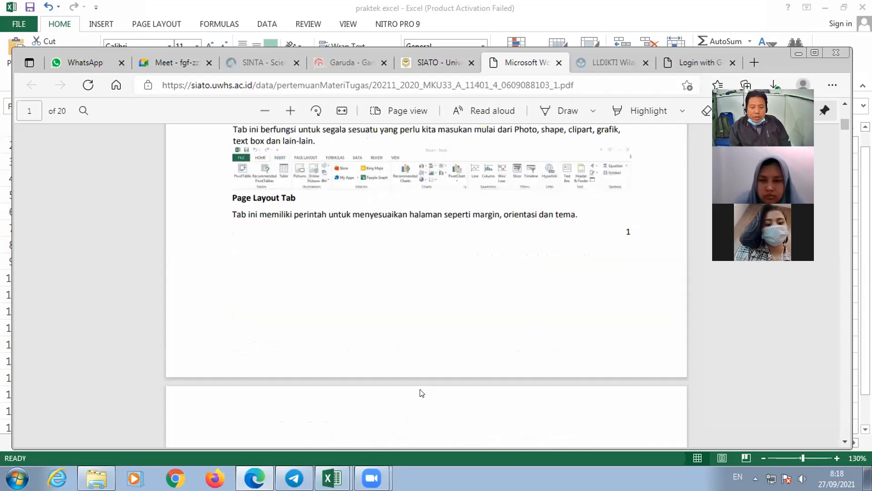
scroll(422, 392, down, 1)
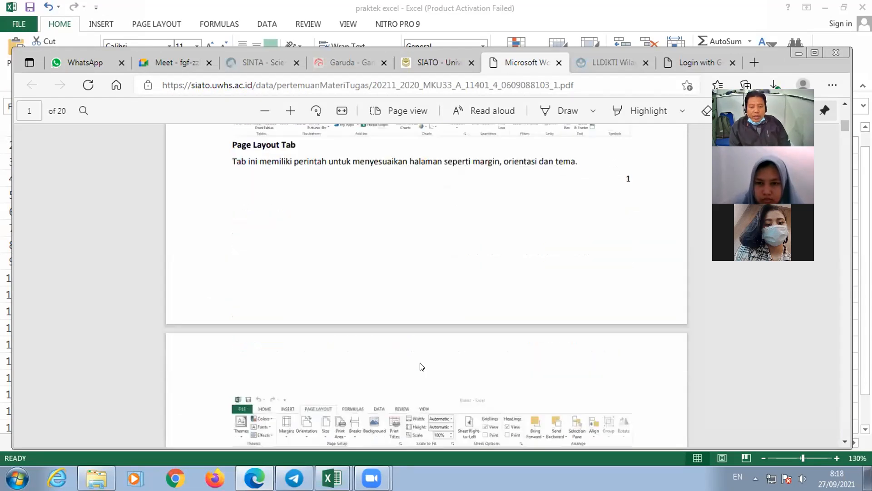
scroll(422, 367, down, 3)
scroll(451, 356, down, 3)
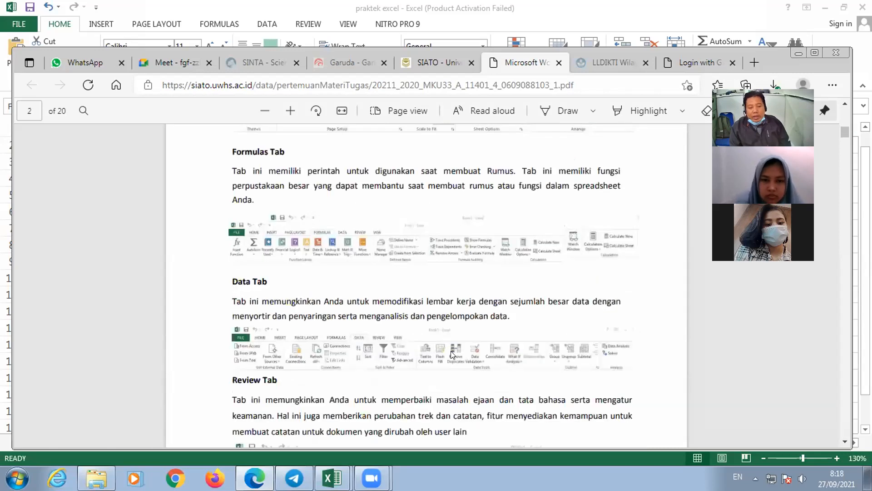
scroll(451, 351, down, 2)
scroll(452, 355, down, 1)
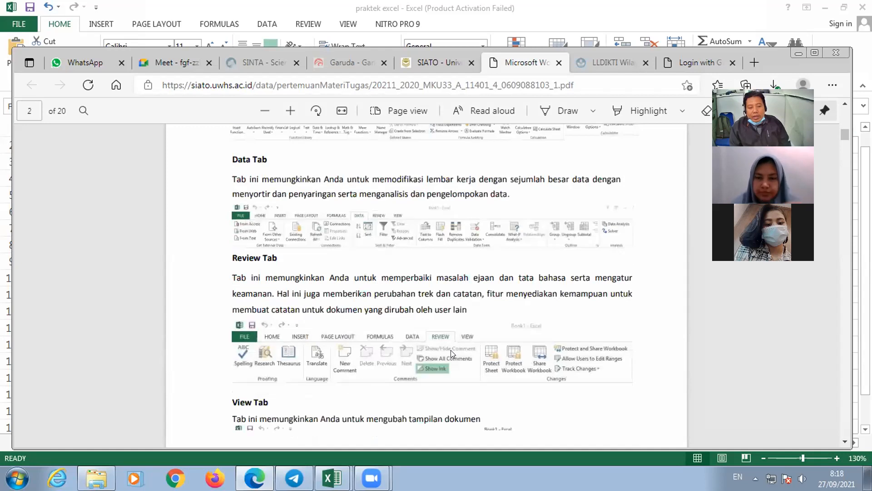
scroll(451, 350, down, 3)
scroll(452, 353, down, 1)
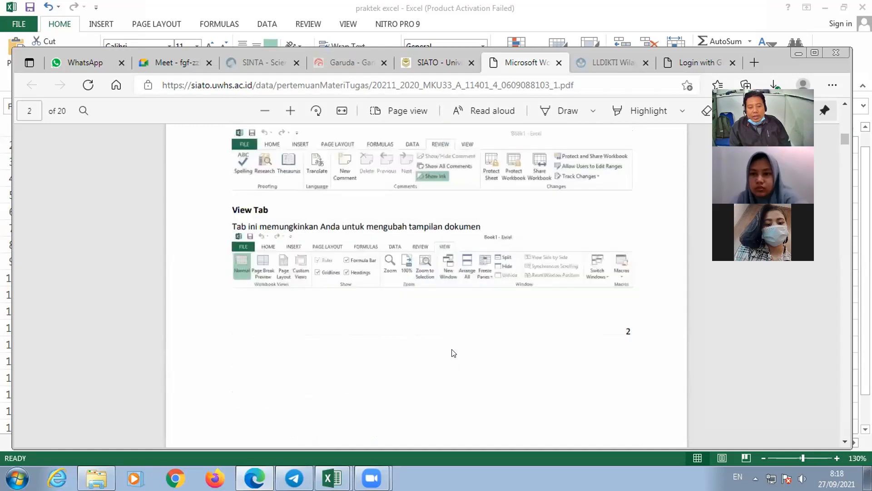
scroll(452, 354, down, 5)
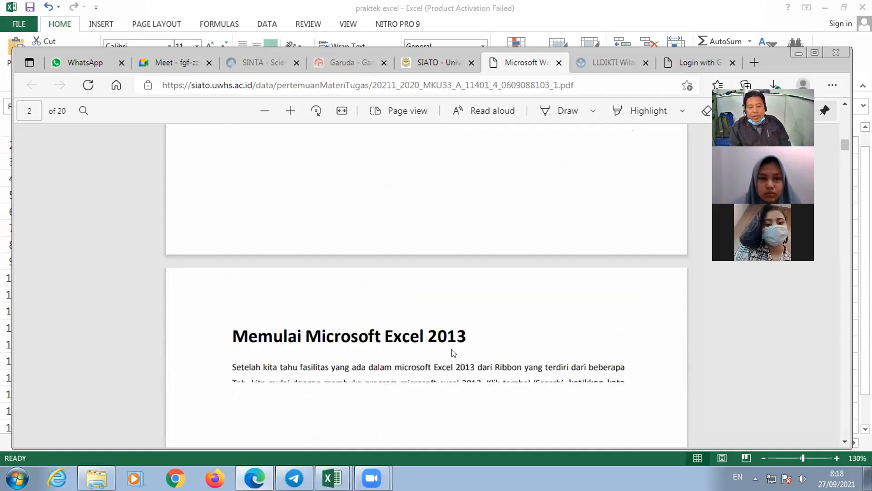
- Examine the section on starting Excel 2013 and the labelled interface diagram under "Menu Pada Microsoft Excel"
scroll(454, 353, down, 3)
scroll(453, 352, down, 4)
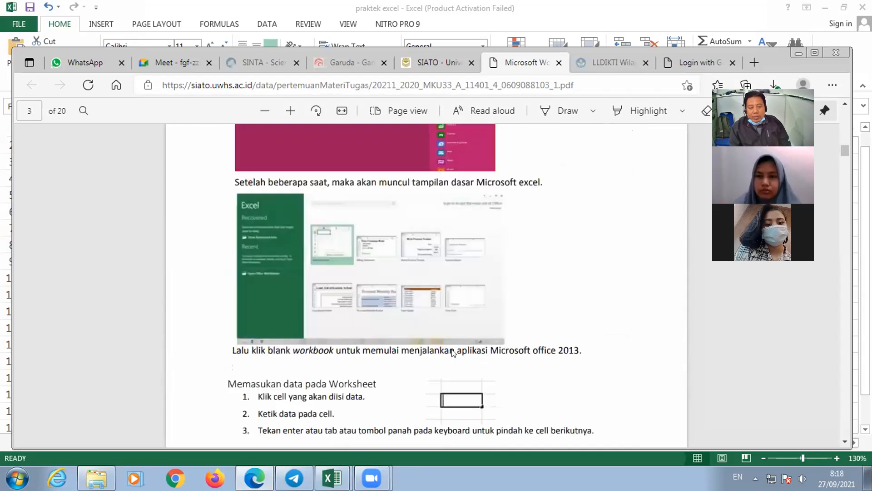
scroll(452, 353, down, 5)
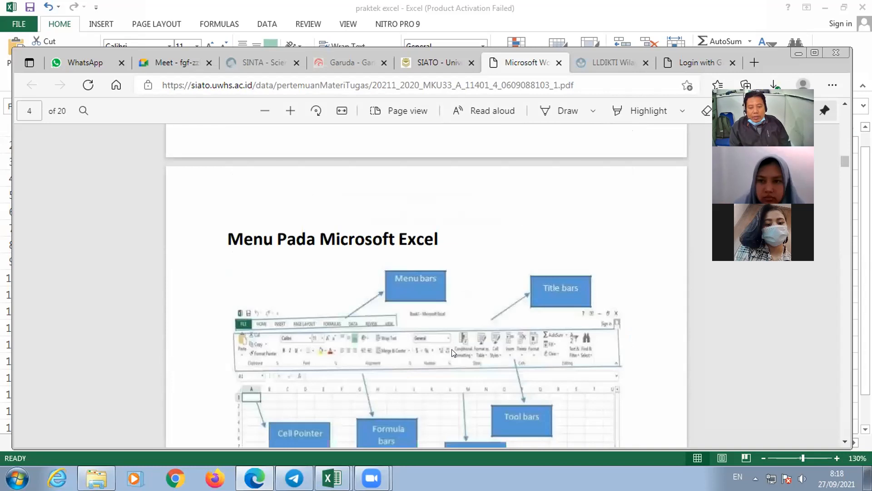
scroll(453, 353, down, 3)
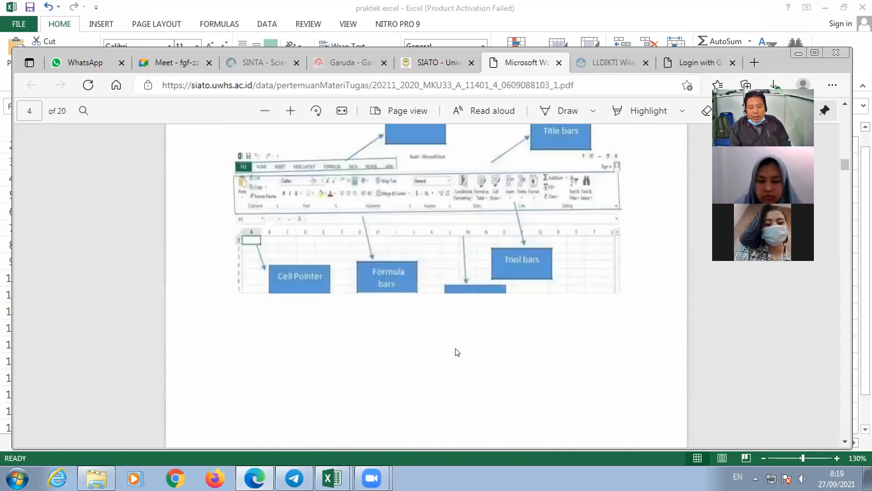
scroll(456, 352, down, 4)
scroll(456, 352, up, 4)
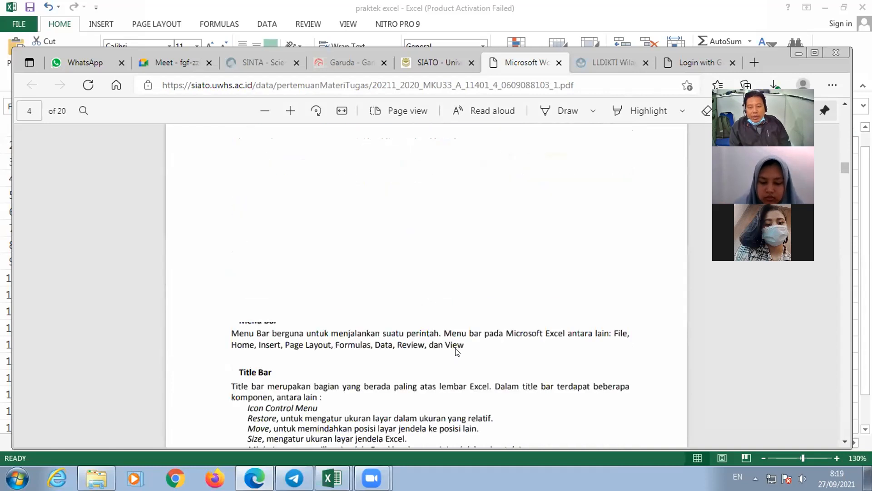
scroll(457, 352, up, 4)
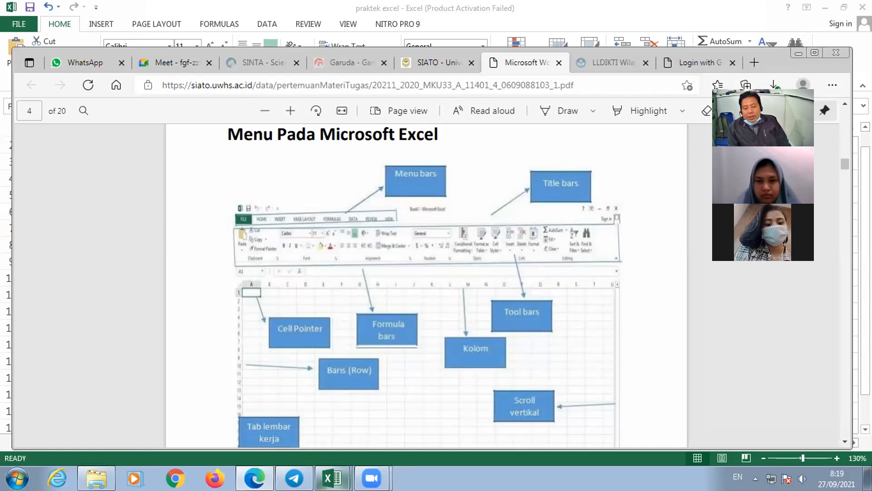
- Switch to the Book1 workbook in Excel and collapse the ribbon
click(333, 478)
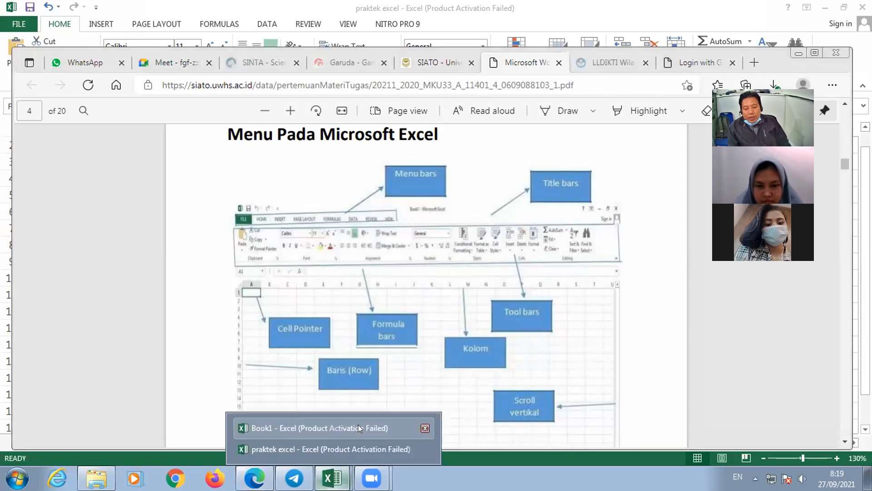
click(358, 428)
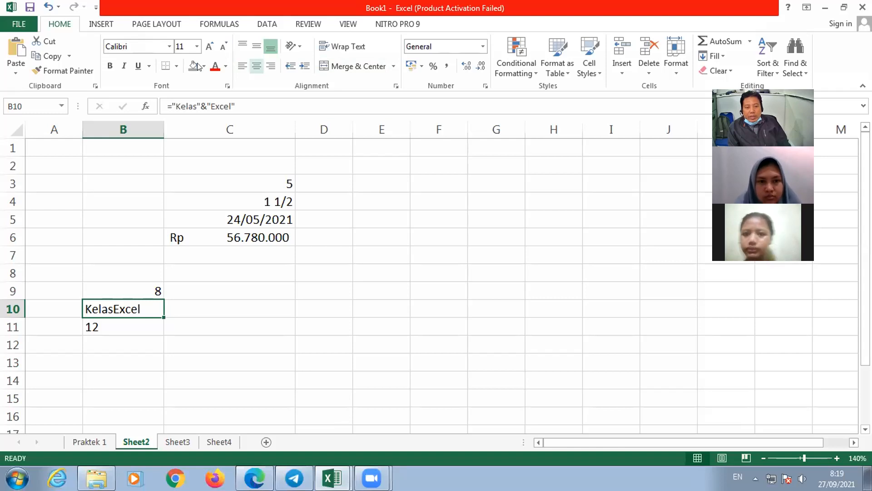
right_click(261, 63)
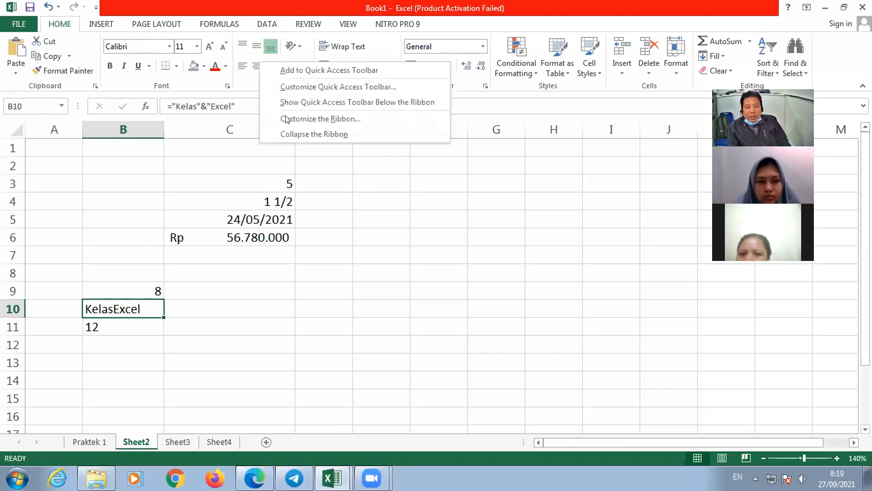
click(330, 135)
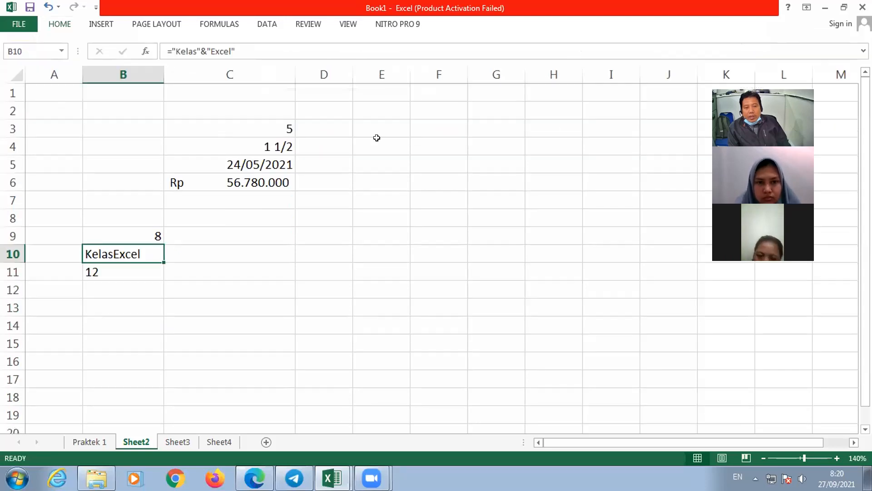
- Clear the contents of cells A2:D11 on Sheet2 and deselect the range
click(377, 138)
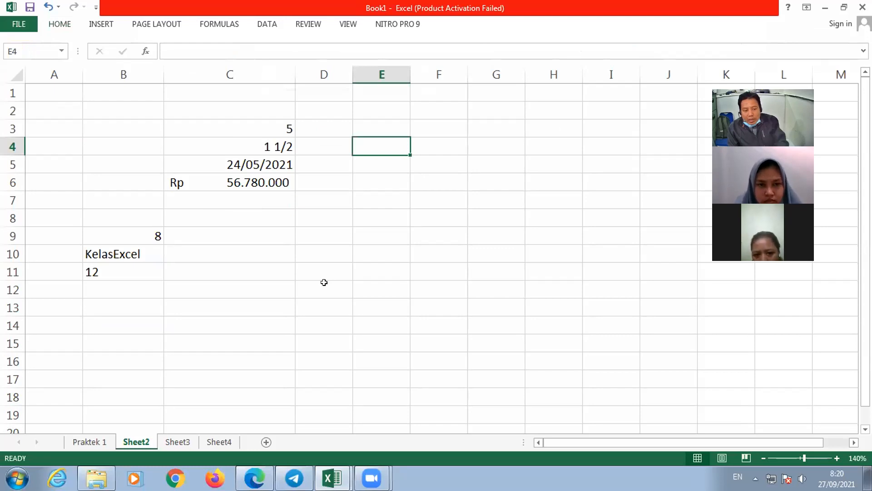
drag(53, 111, 324, 325)
drag(319, 264, 319, 264)
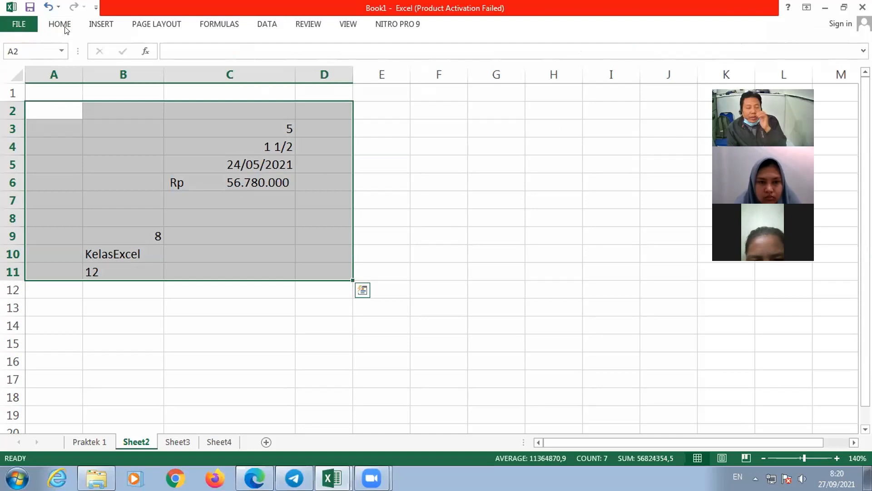
key(Delete)
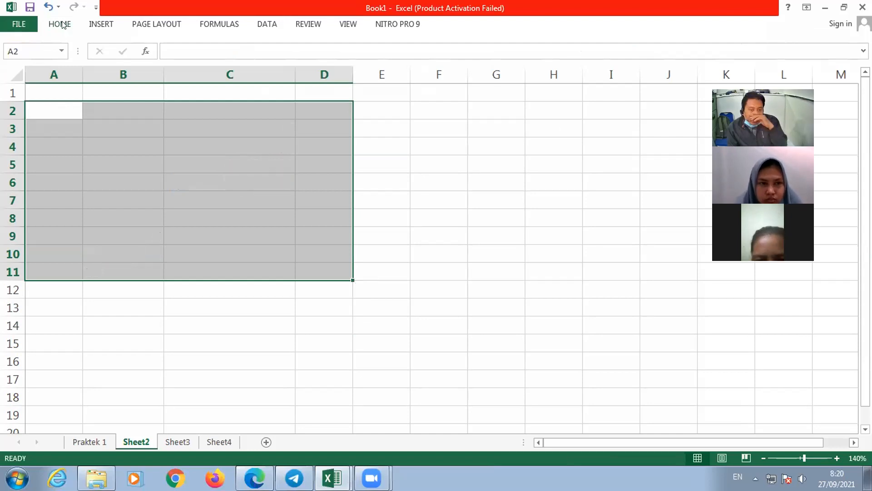
click(64, 25)
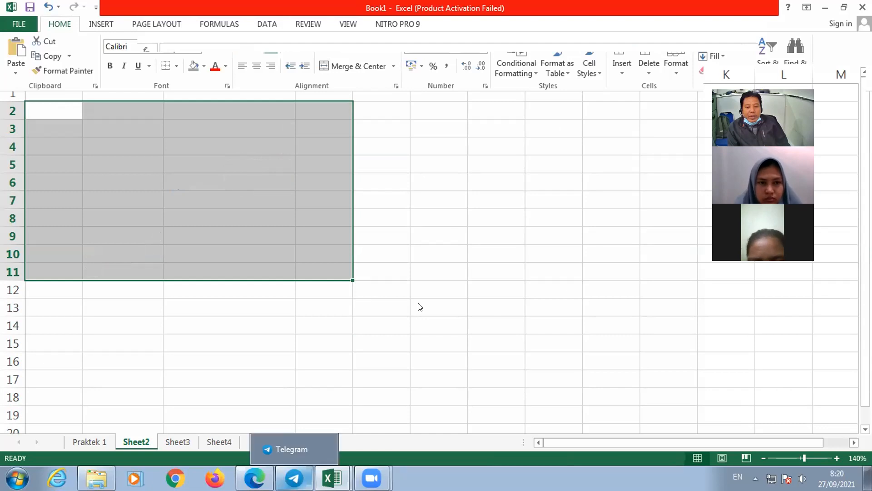
click(414, 197)
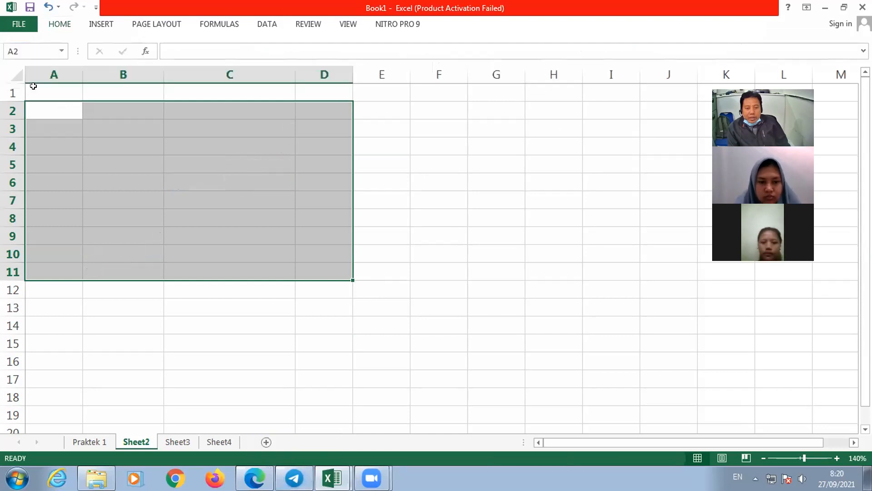
click(284, 159)
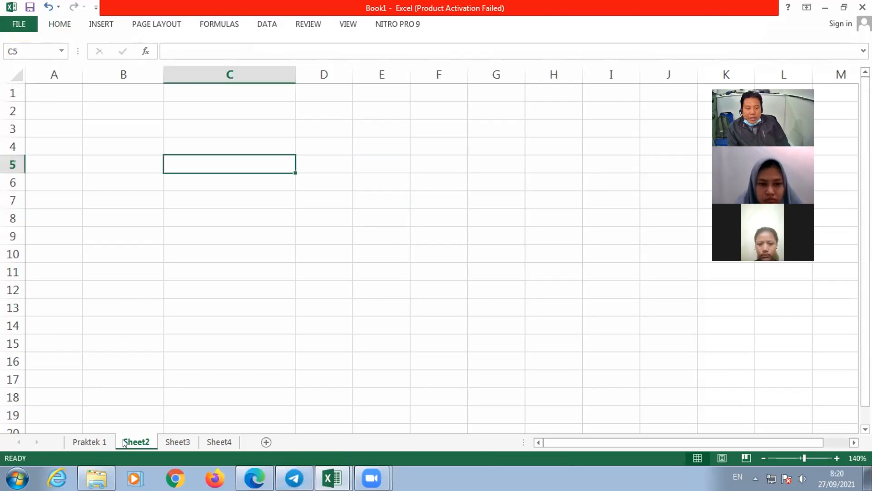
- Check Sheet3 of Book1, then leave that workbook for the blank workbook Book2
click(167, 442)
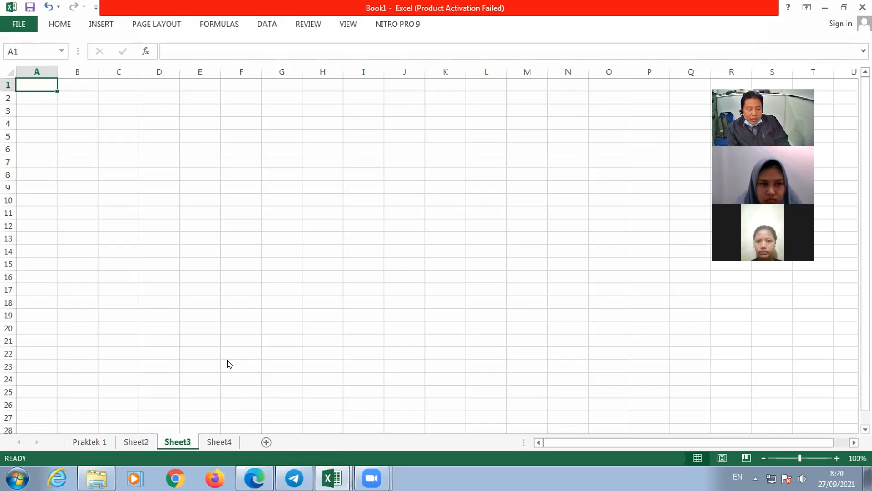
key(alt+F4)
click(424, 261)
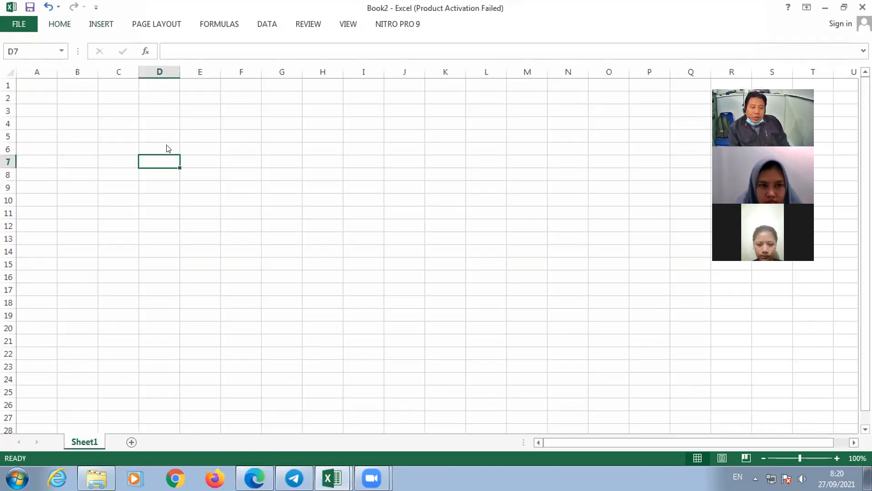
- Select cell F6 and restore the collapsed ribbon so that the Insert commands stay displayed
click(207, 127)
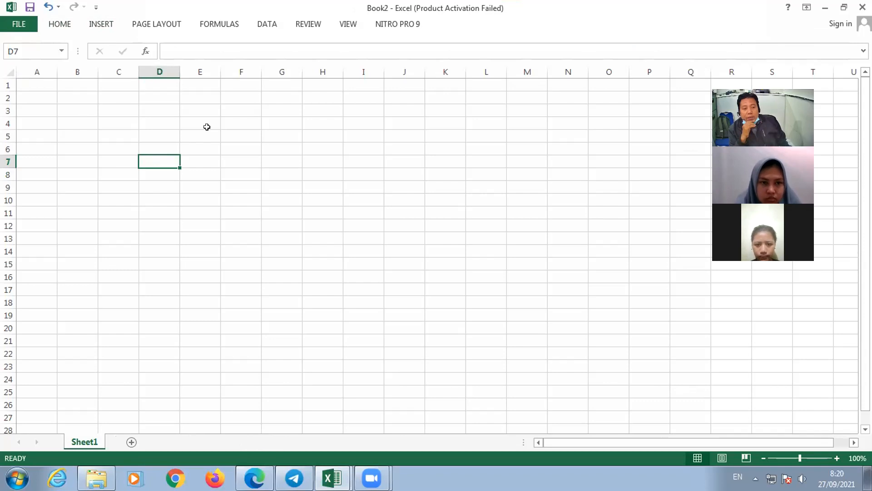
click(156, 111)
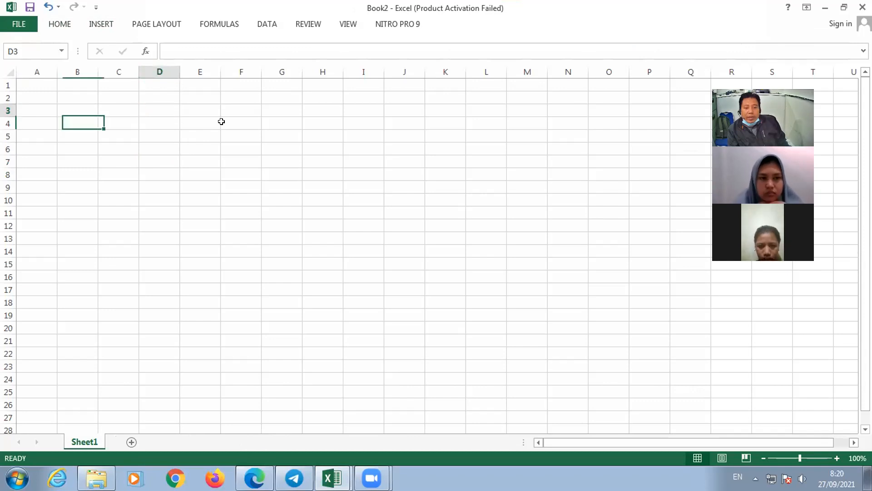
click(241, 148)
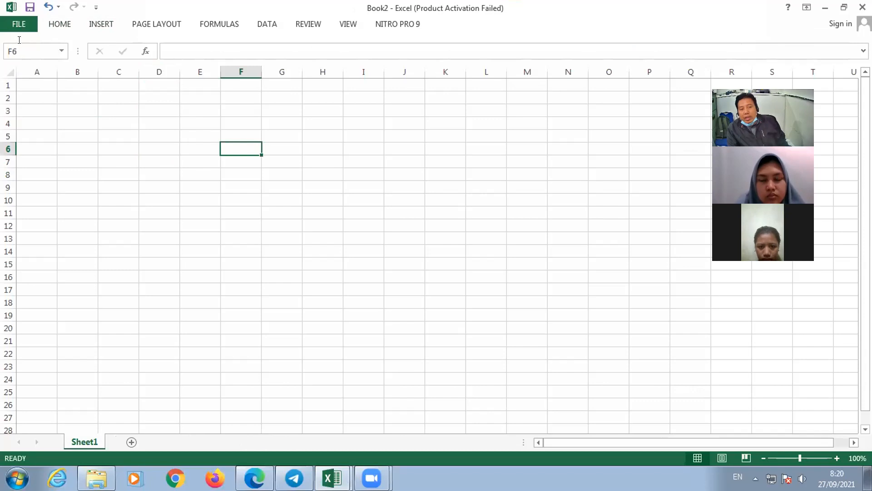
click(101, 23)
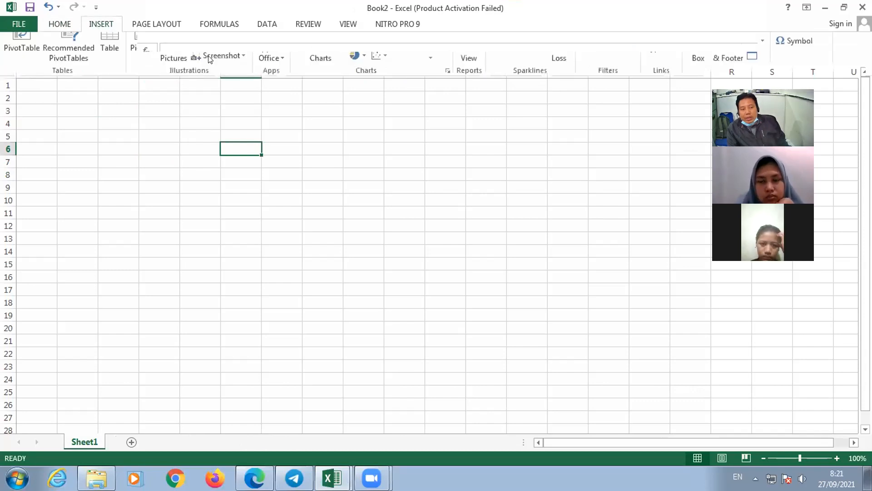
right_click(210, 54)
click(281, 126)
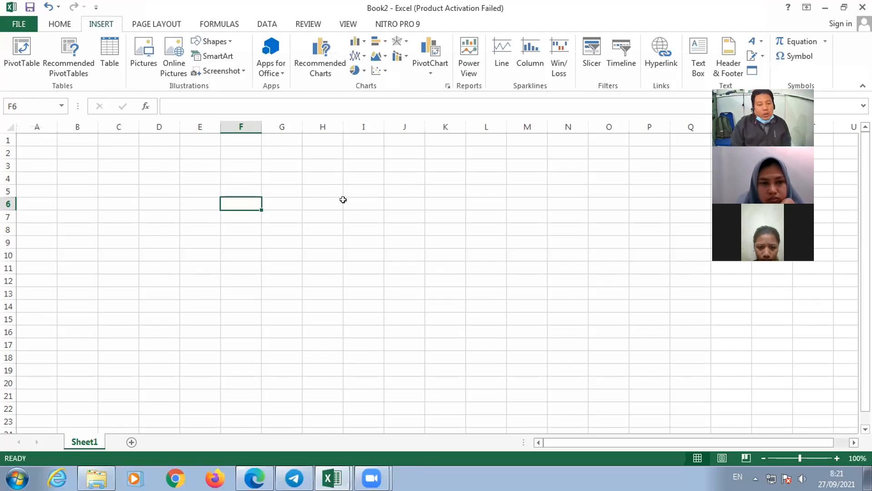
- Move the active cell back and forth along row 6, ending on cell G6
key(Right)
key(Right)
key(Right)
key(Left)
key(Left)
key(Left)
key(Right)
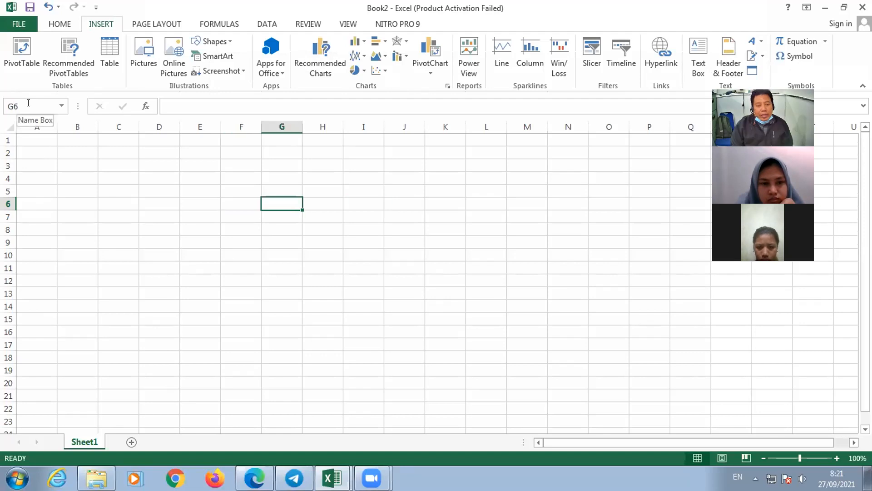
- Jump directly from G6 to cell H10 by entering its cell reference
click(28, 102)
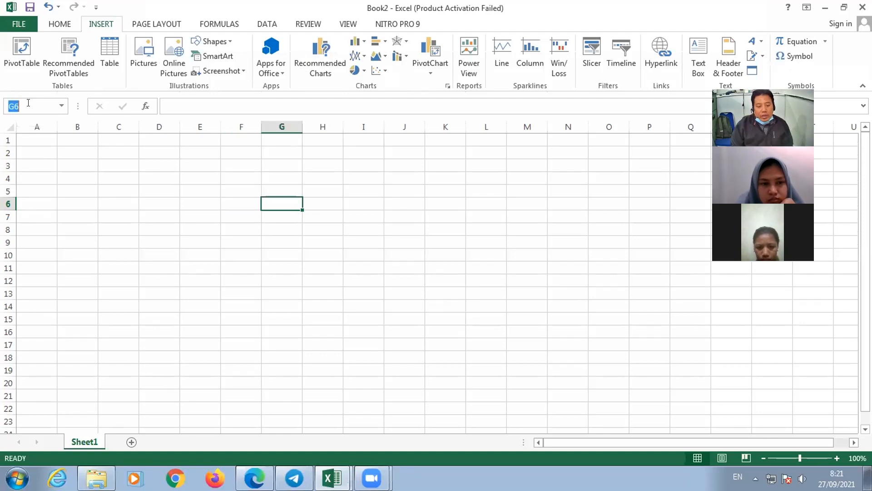
key(BackSpace)
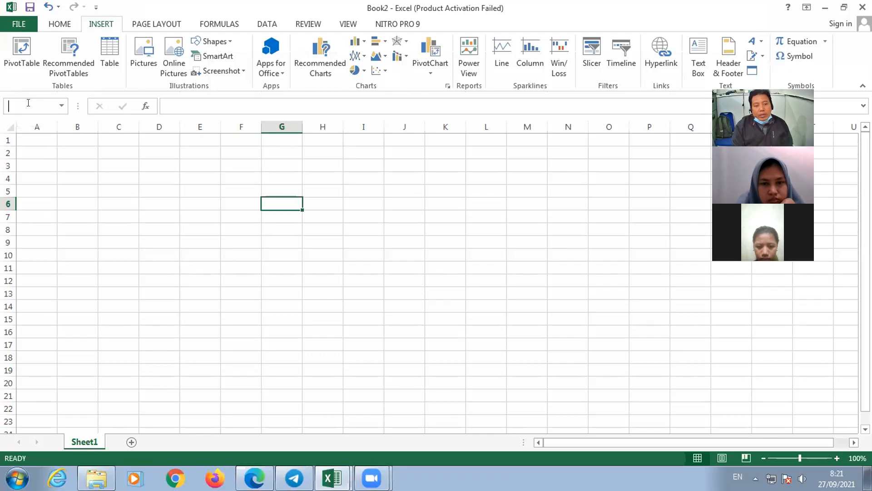
text(h10)
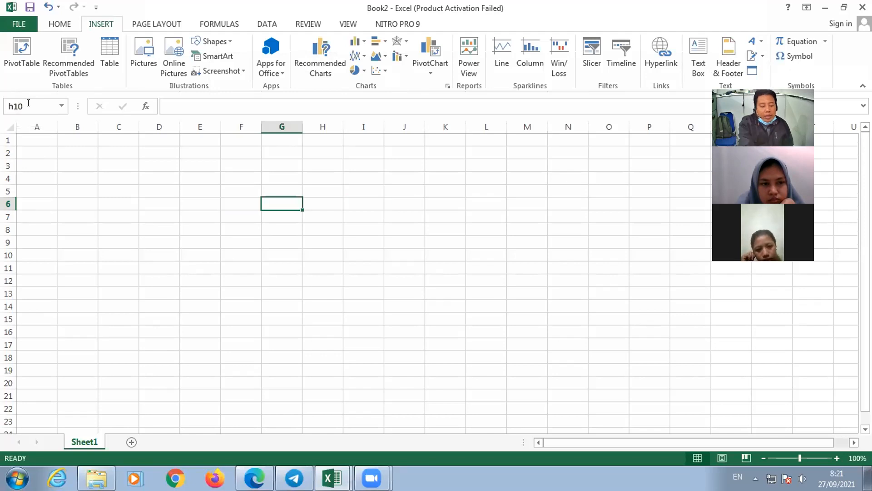
key(Return)
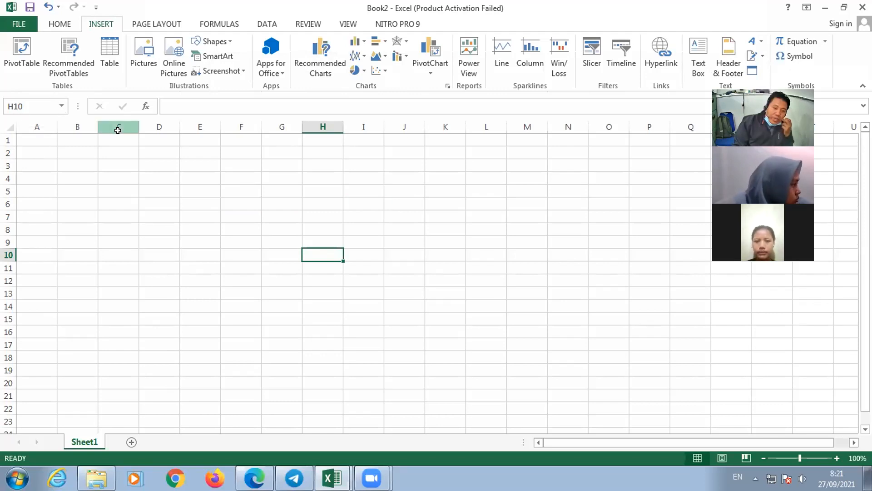
- Select cell G3, highlight the range A2:G2, and end on cell G5
click(294, 169)
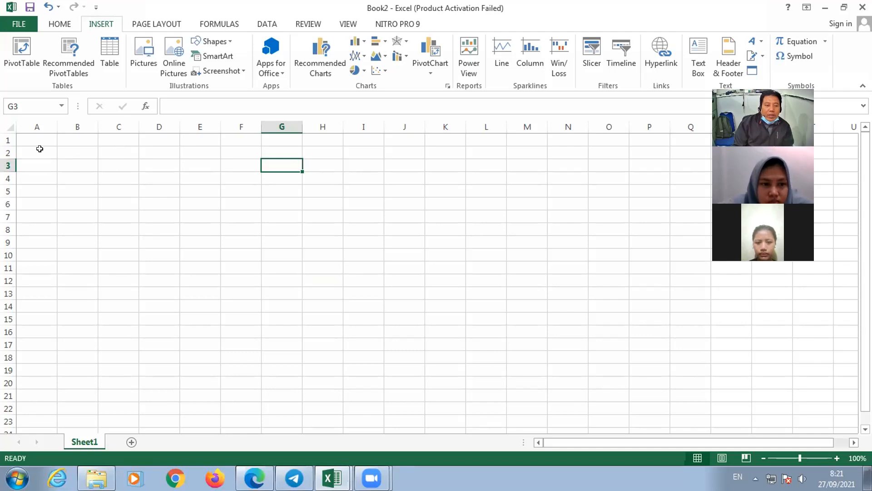
drag(36, 153, 200, 165)
drag(289, 150, 271, 169)
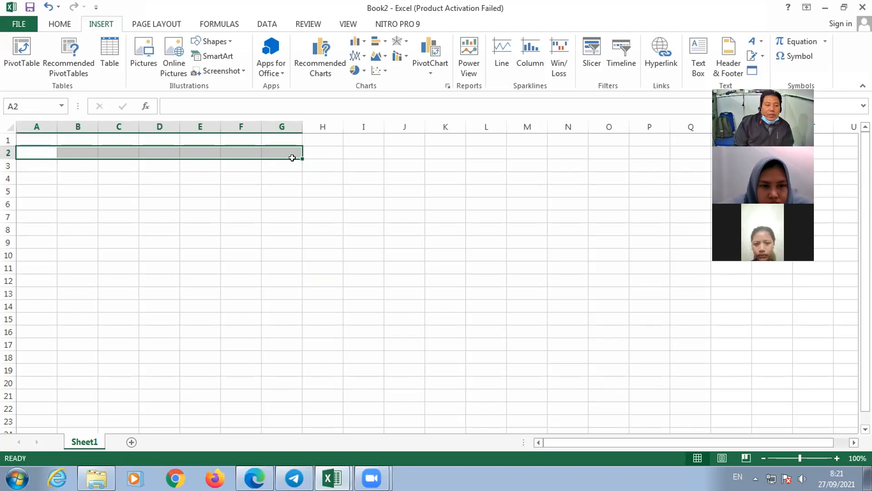
click(271, 188)
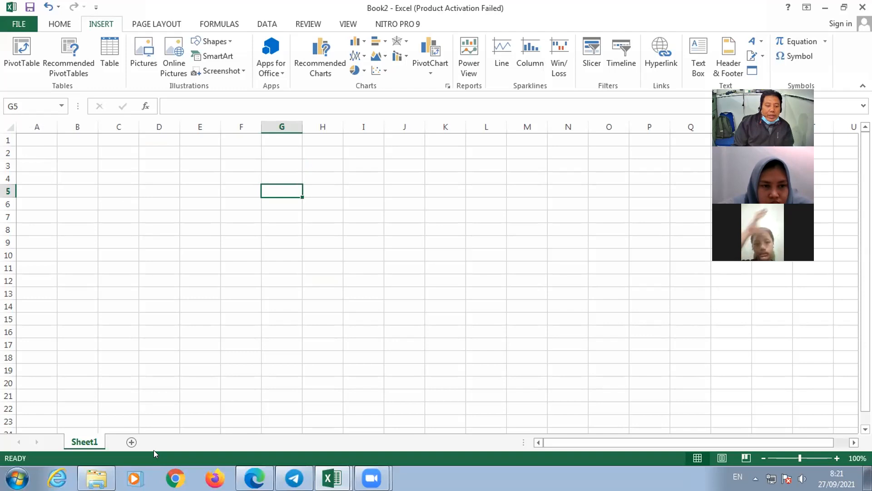
- Switch to the praktek excel workbook, name the patient table A3:D12 on Sheet3 "tabela", and reselect that range
key(alt+Tab)
drag(46, 157, 218, 262)
drag(284, 311, 284, 310)
click(29, 101)
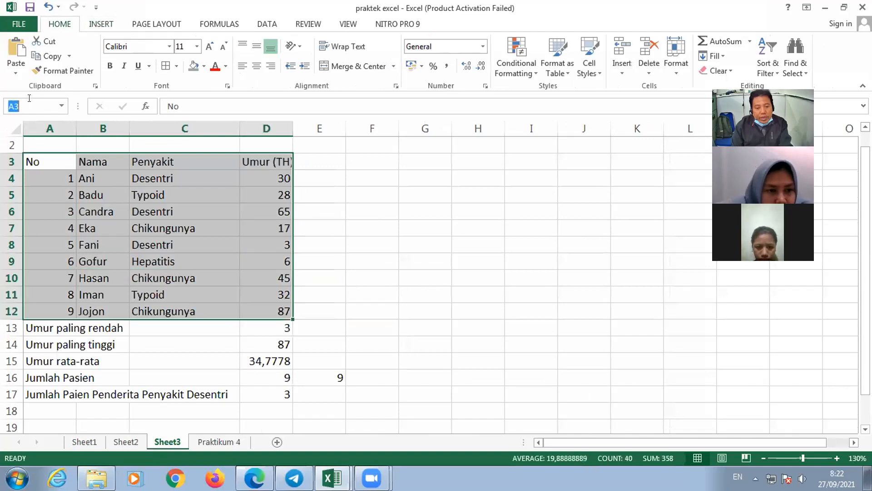
text(tabel)
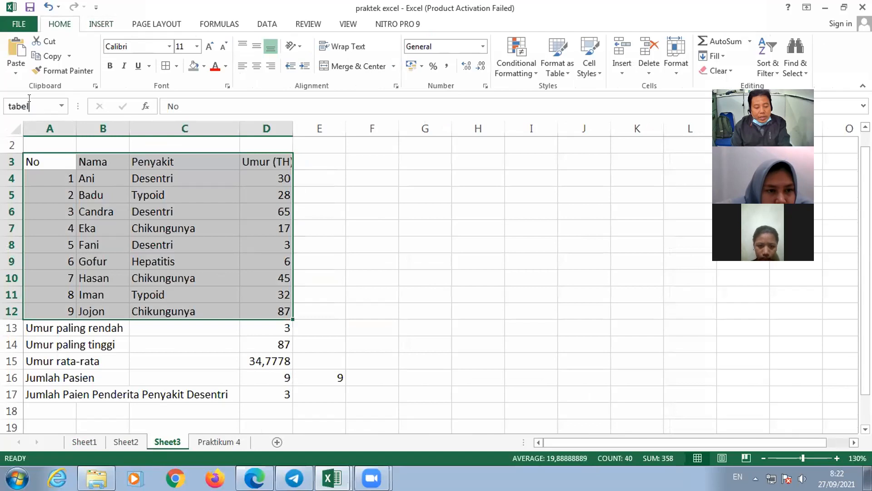
text(q)
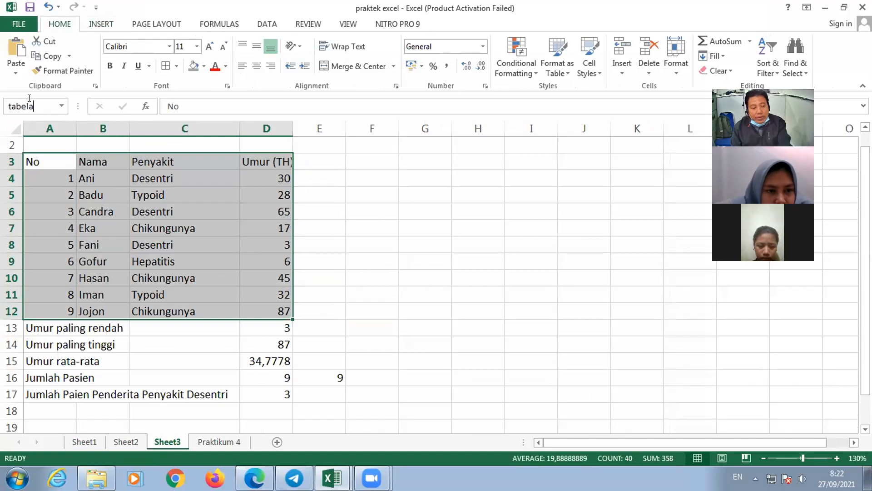
key(Return)
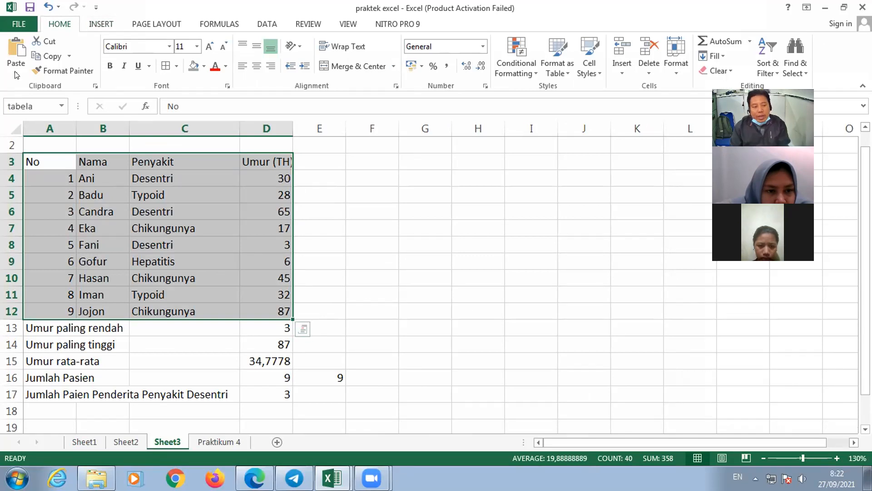
click(478, 294)
drag(45, 161, 254, 311)
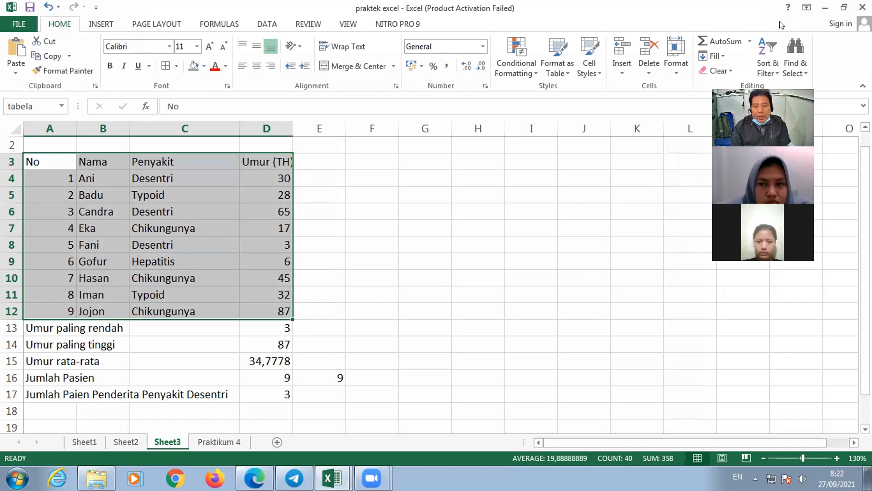
- Restore the praktek excel window to a smaller size and delete the defined name tabela in the Name Manager
click(843, 6)
drag(604, 63, 557, 63)
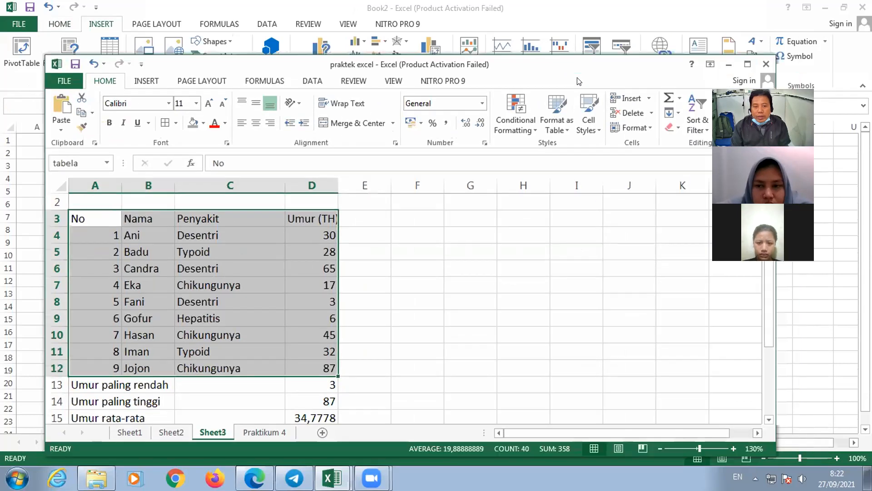
click(252, 80)
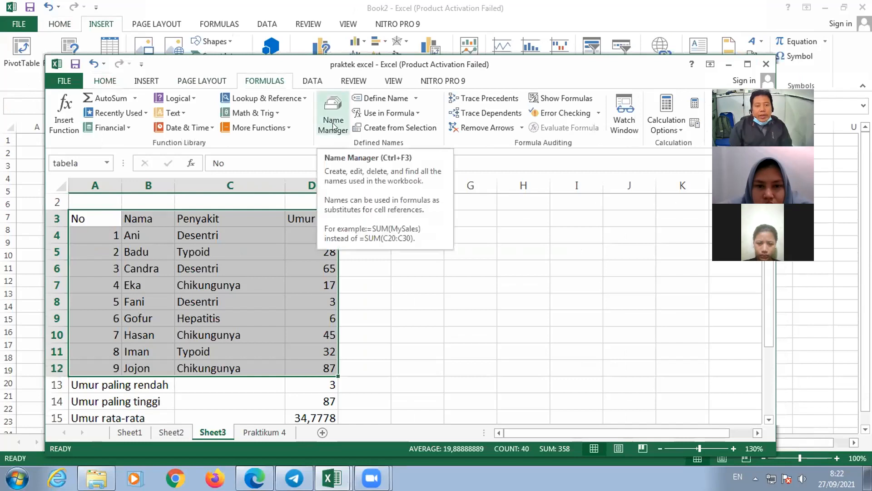
click(334, 128)
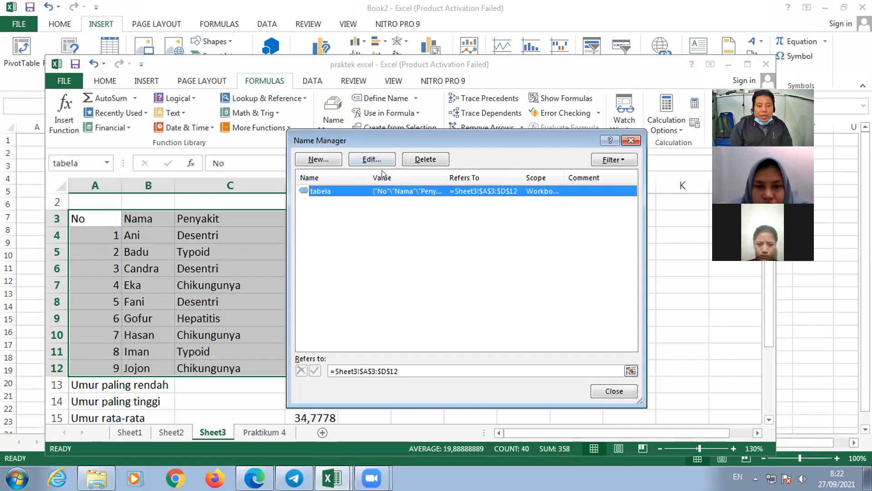
click(429, 163)
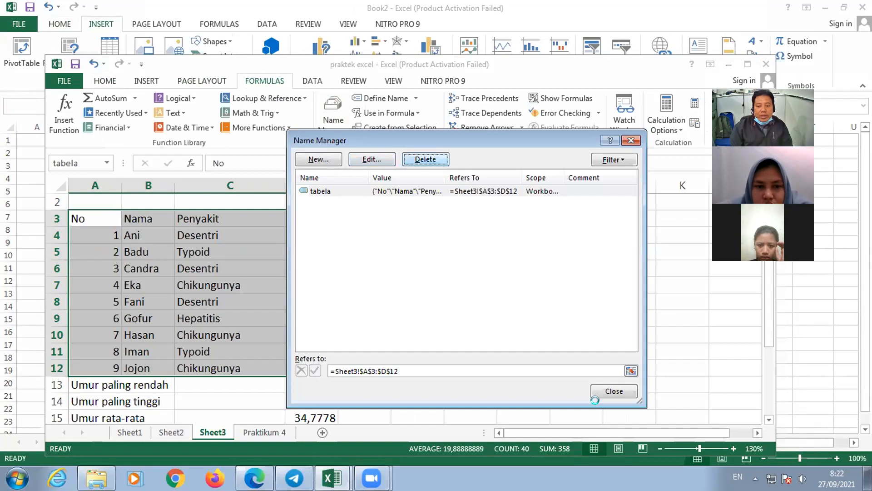
click(401, 272)
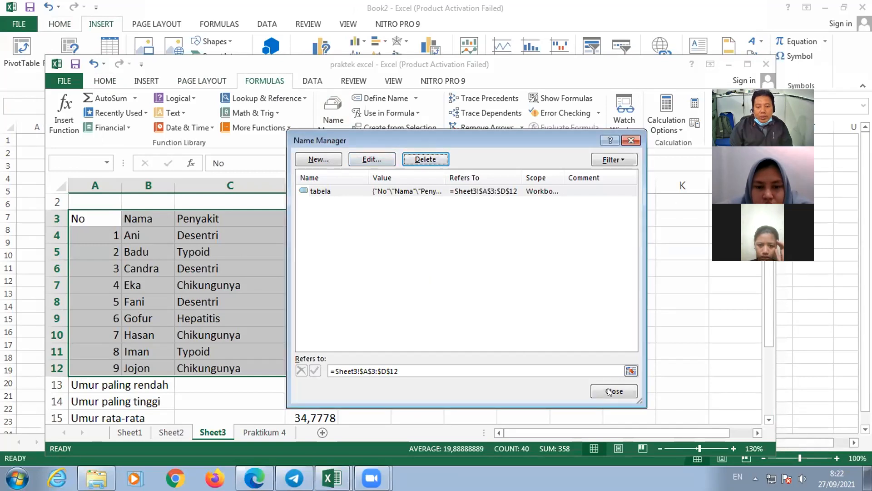
click(609, 392)
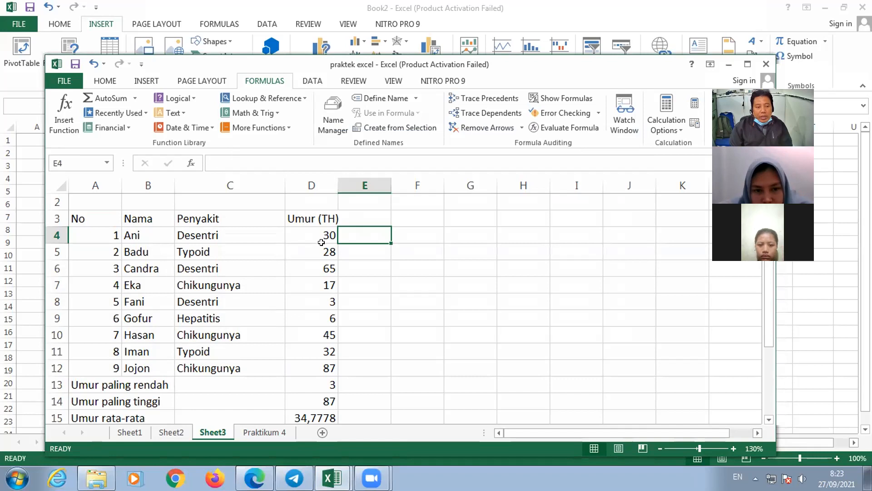
- Inspect the Umur (TH) header in D3 and the Umur paling rendah formula in D13, comparing it with the adjacent cell E13
click(322, 218)
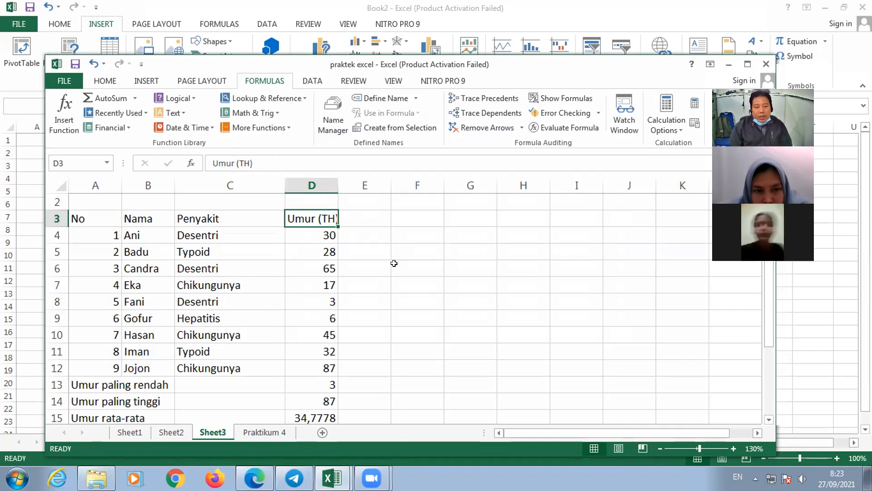
scroll(317, 307, down, 1)
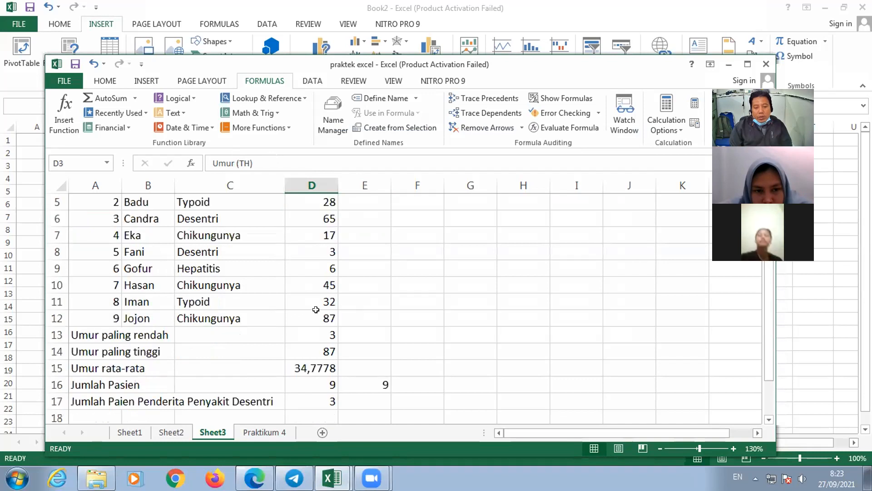
click(316, 335)
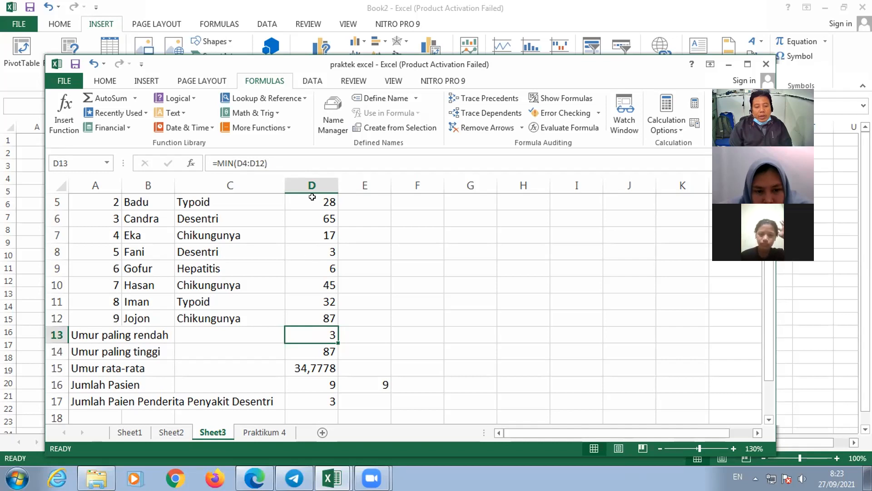
click(367, 334)
click(295, 334)
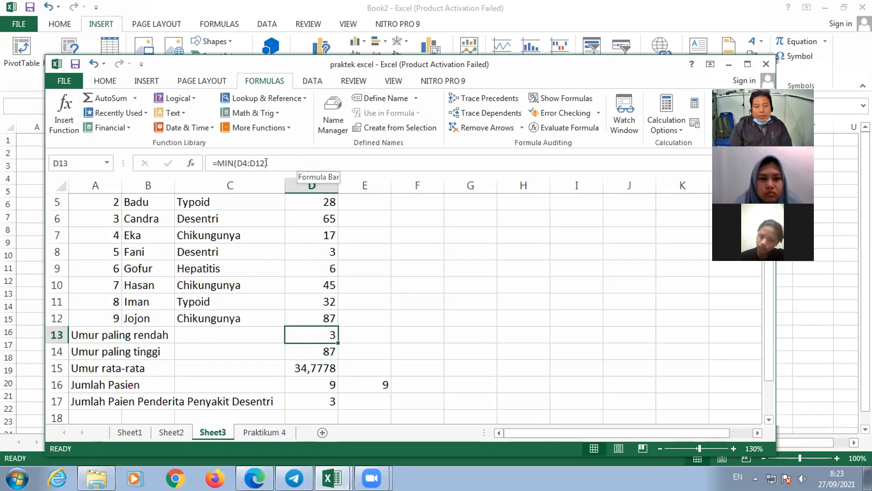
click(355, 334)
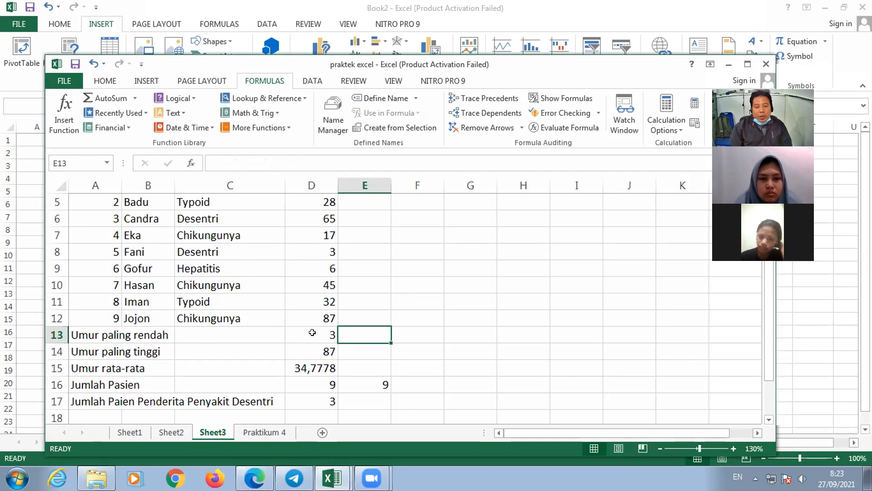
click(313, 333)
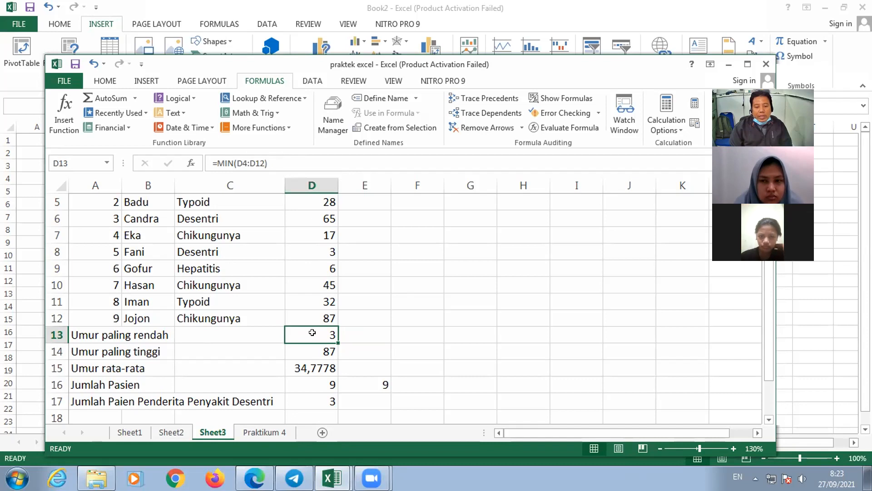
- Examine the D13 formula in edit mode in both the cell and the formula bar, cancel editing, and select cell E8
double_click(313, 333)
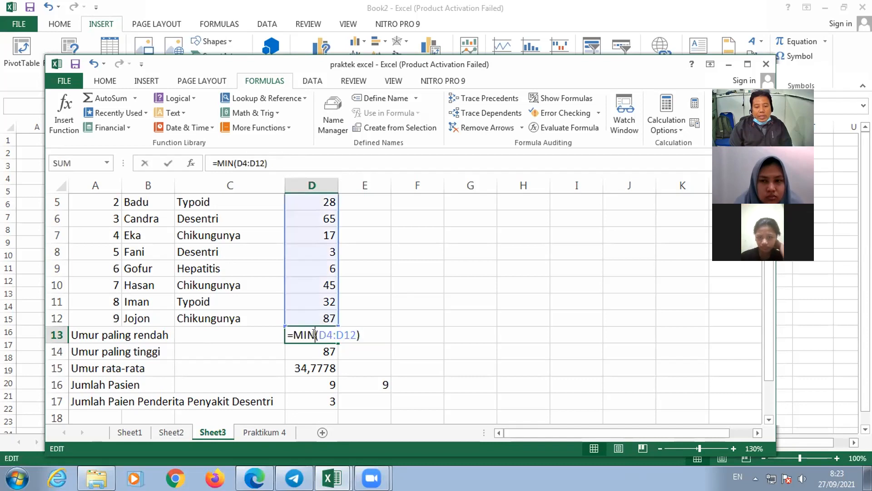
click(358, 333)
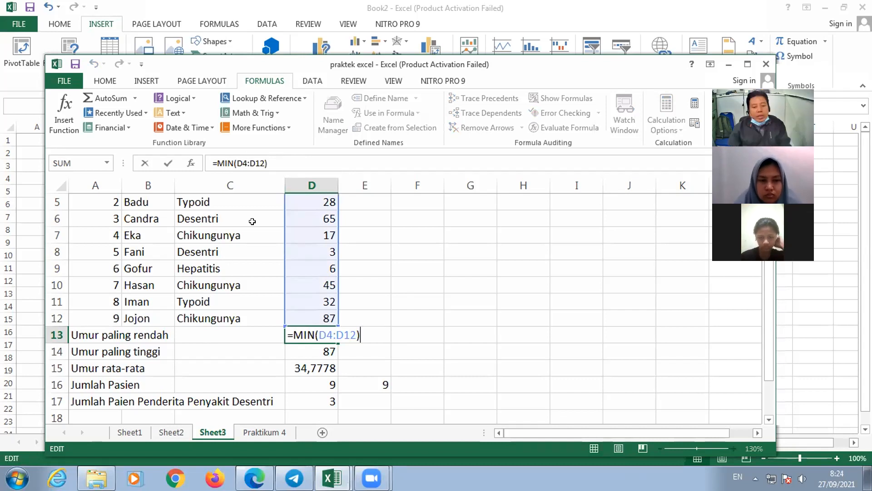
click(285, 160)
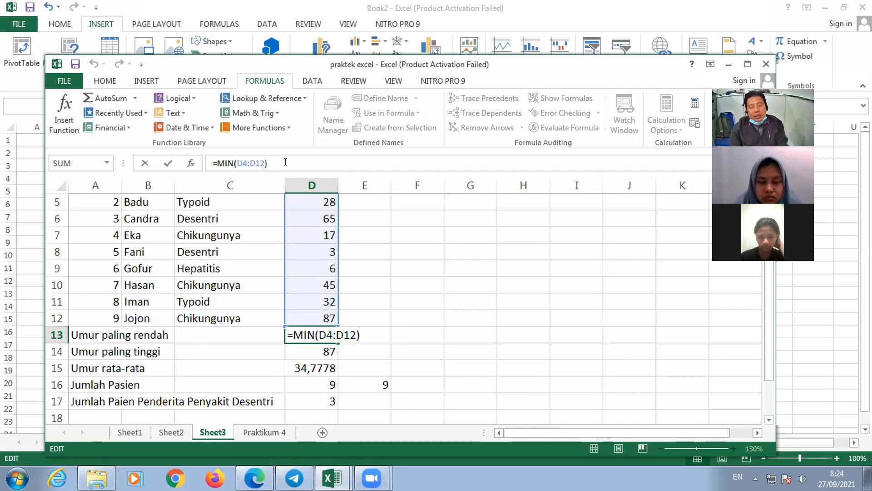
key(Escape)
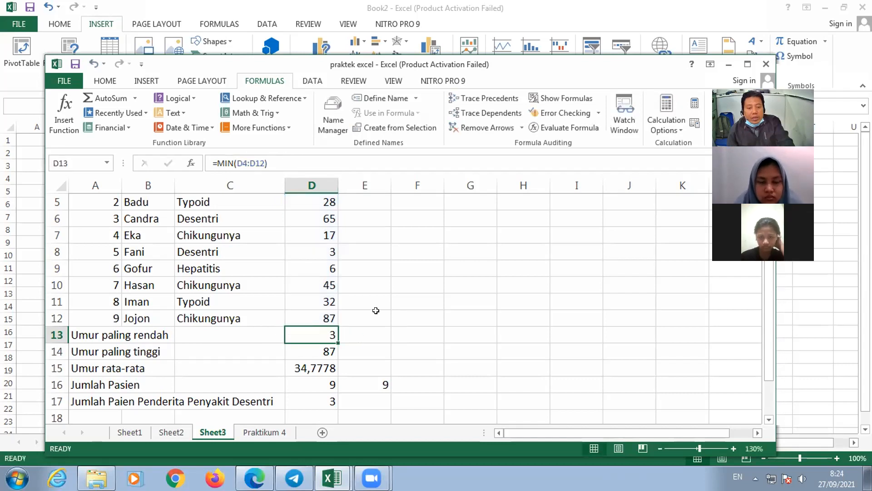
click(375, 332)
click(373, 251)
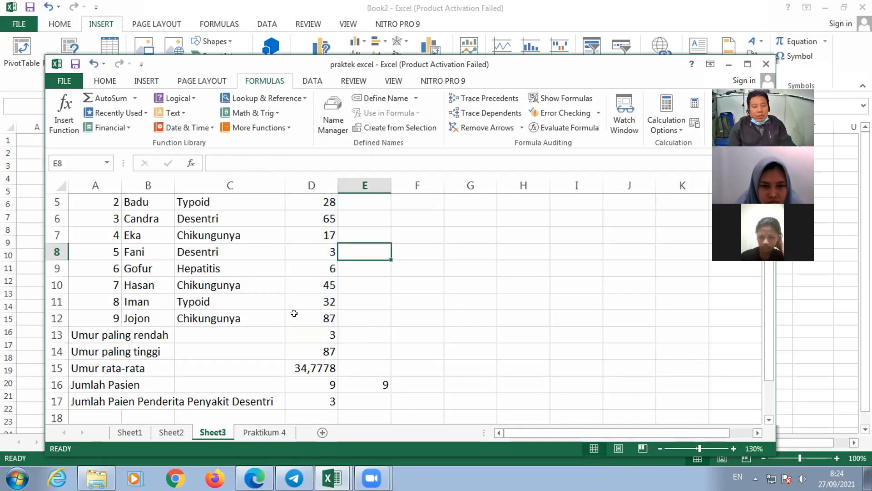
- Examine the patient table's Nama, Penyakit and Umur (TH) headers and the first record in row 4
scroll(312, 354, up, 2)
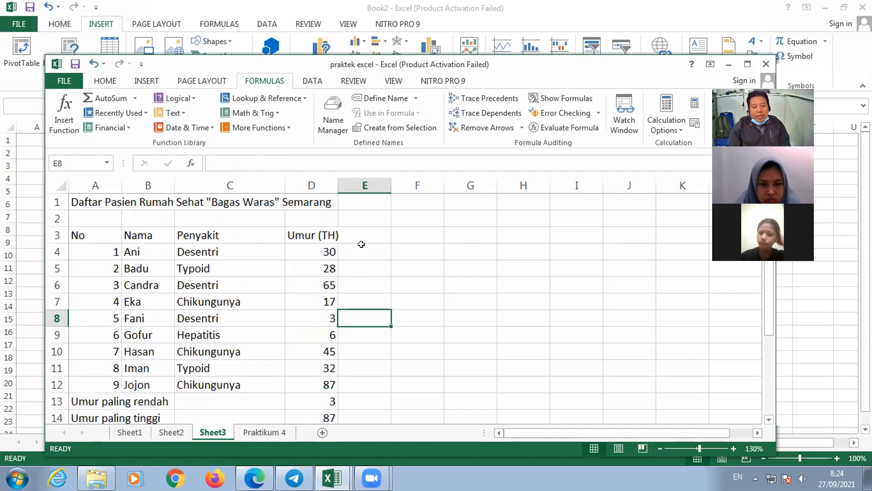
click(141, 235)
click(207, 235)
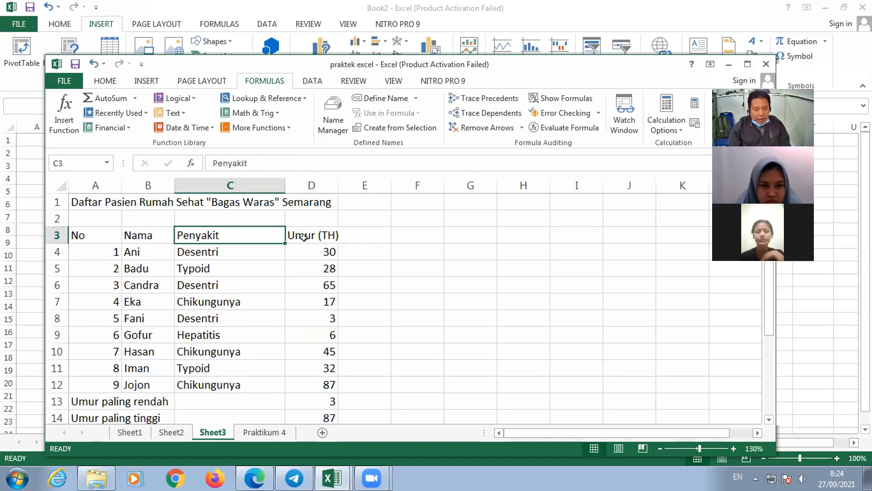
click(293, 242)
click(253, 250)
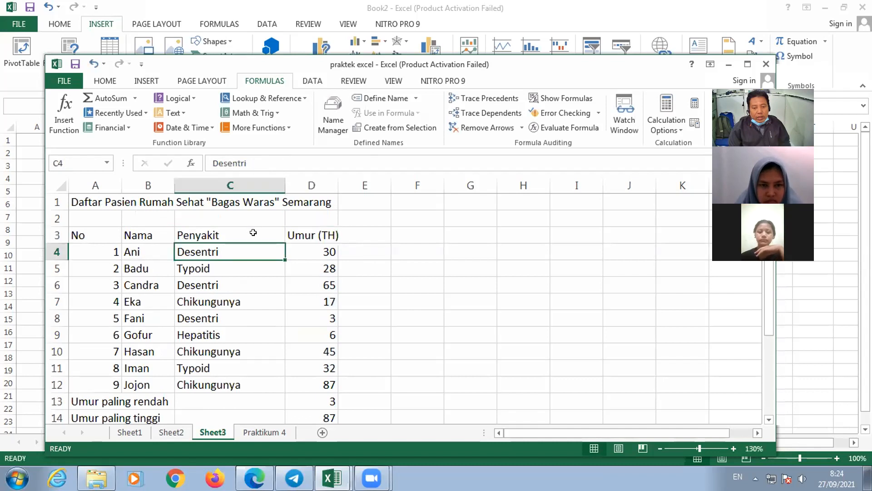
click(253, 230)
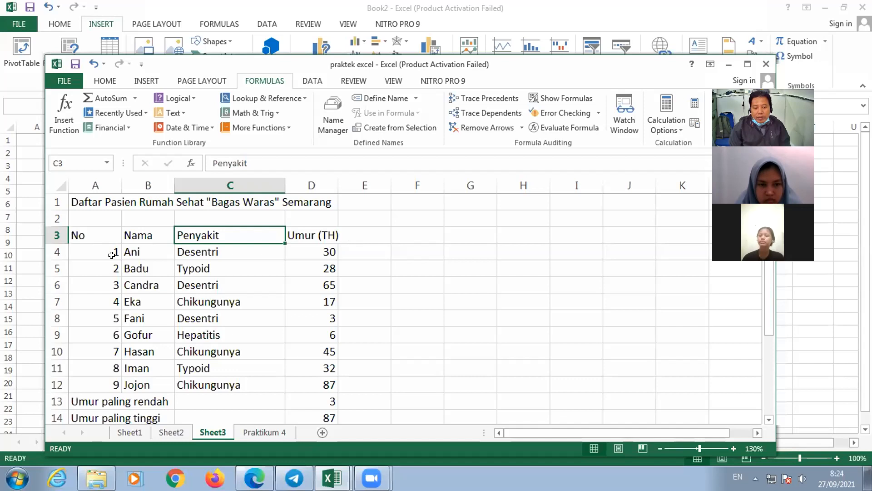
click(91, 249)
click(142, 244)
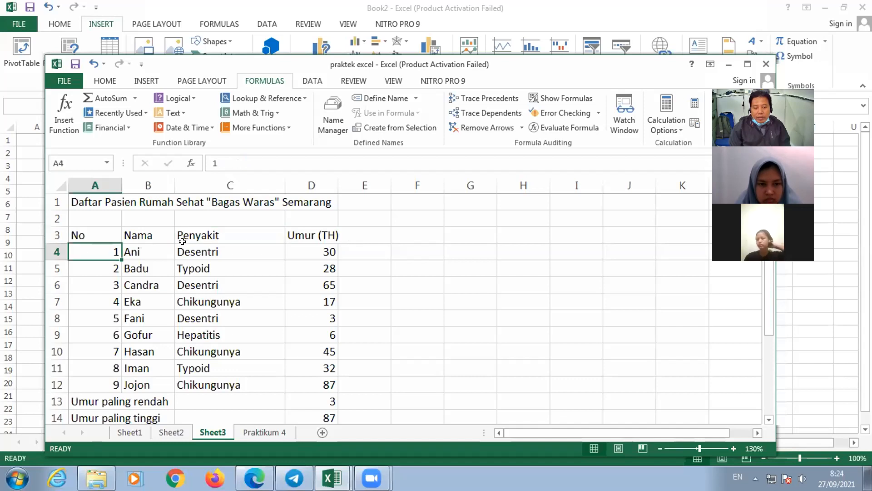
- Examine the Penyakit header and its first entries, plus several entries in the Nama column of the patient table
click(211, 230)
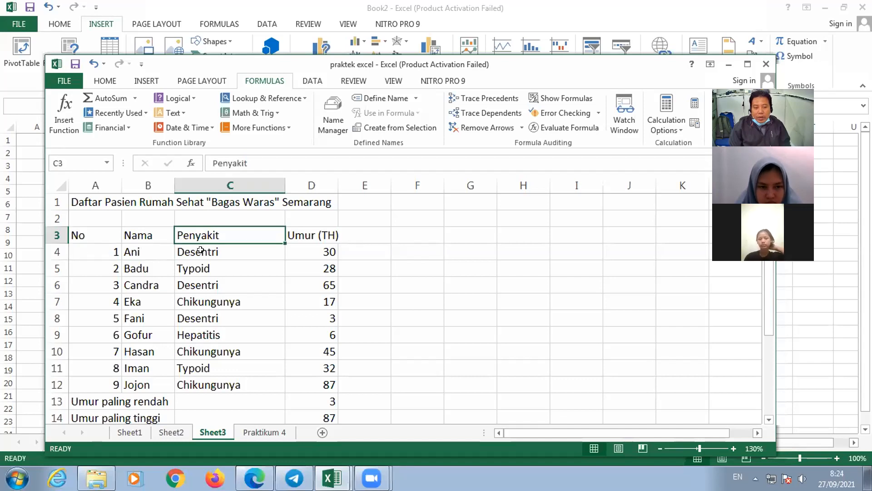
click(198, 254)
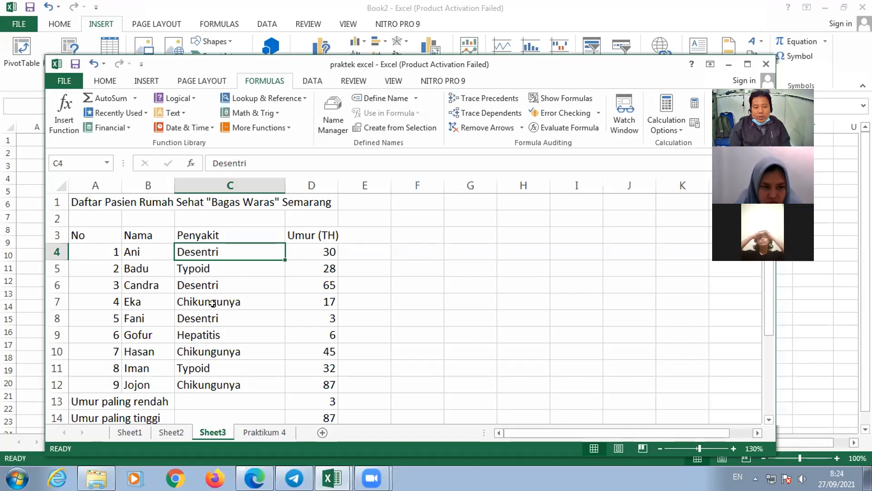
click(212, 308)
key(ctrl+Up)
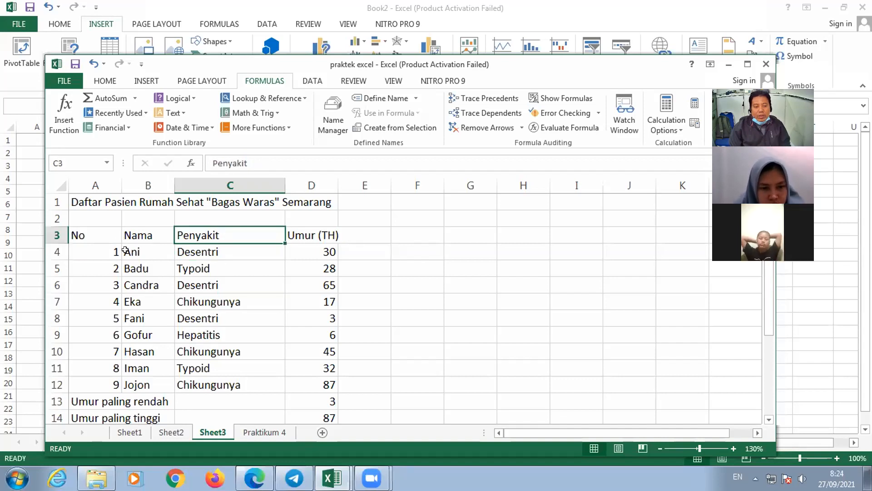
click(147, 368)
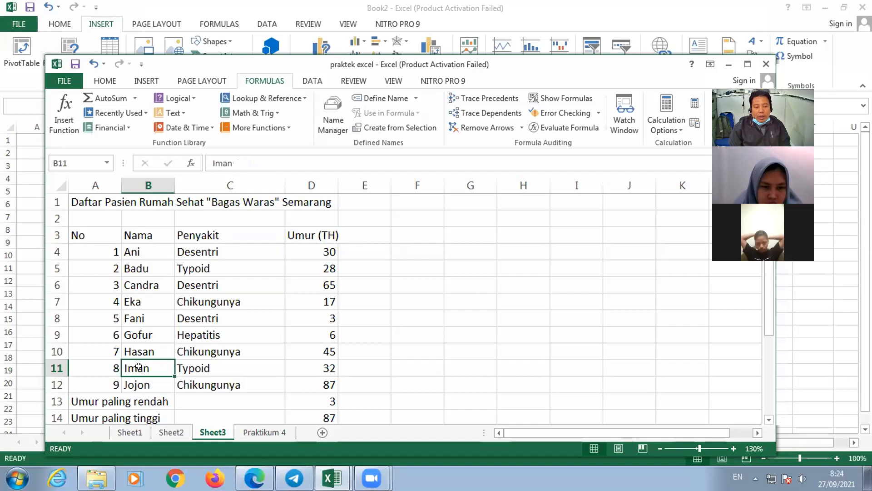
key(Down)
click(136, 336)
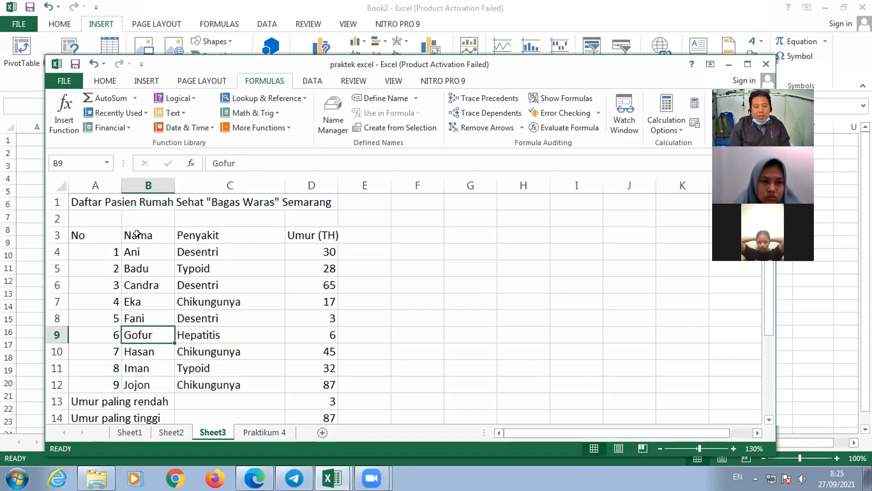
- Highlight the full patient table range A3:D12 several times to show its extent, ending on empty cell F4
drag(117, 241, 157, 271)
drag(239, 311, 238, 305)
drag(272, 366, 314, 384)
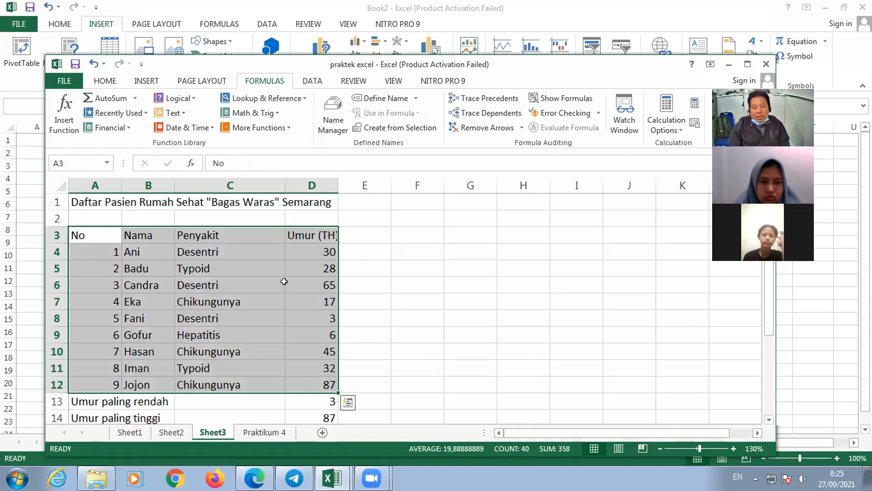
click(309, 300)
drag(80, 233, 323, 388)
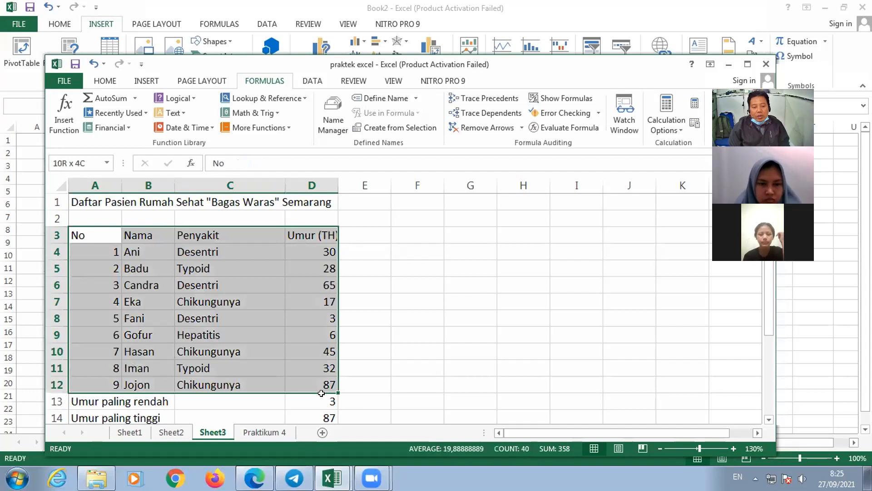
click(417, 334)
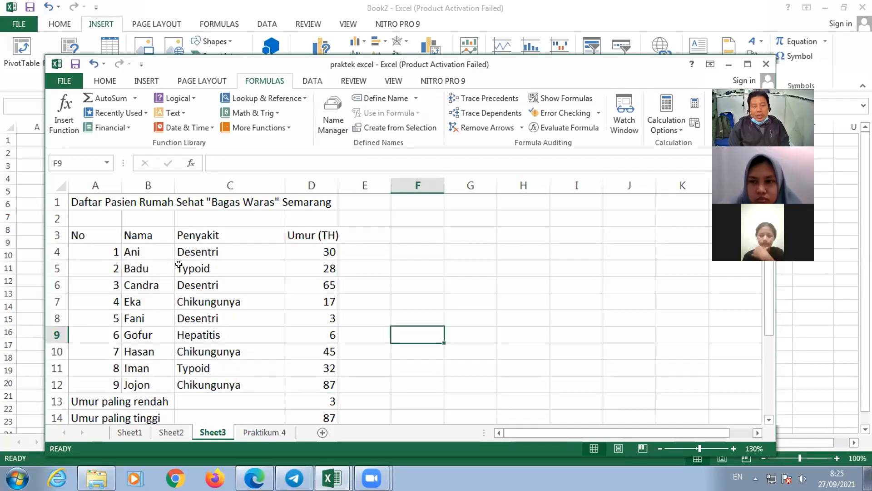
drag(106, 234, 150, 253)
shift+click(320, 387)
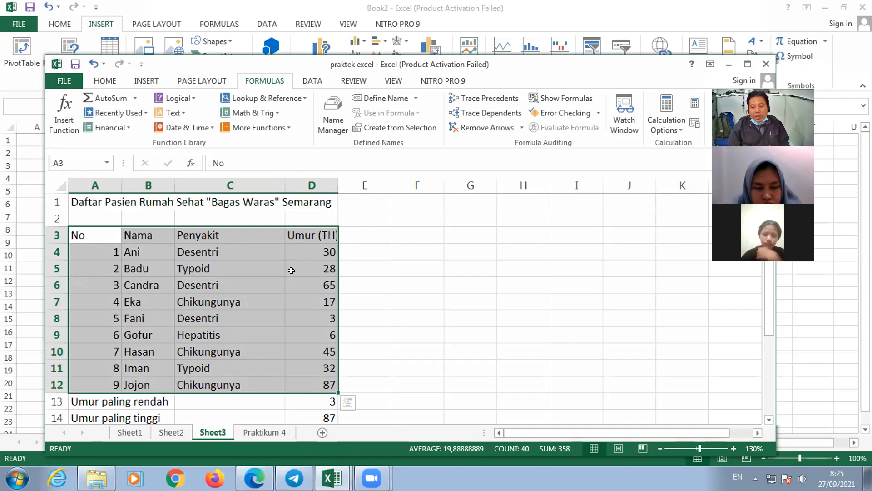
click(367, 269)
click(376, 255)
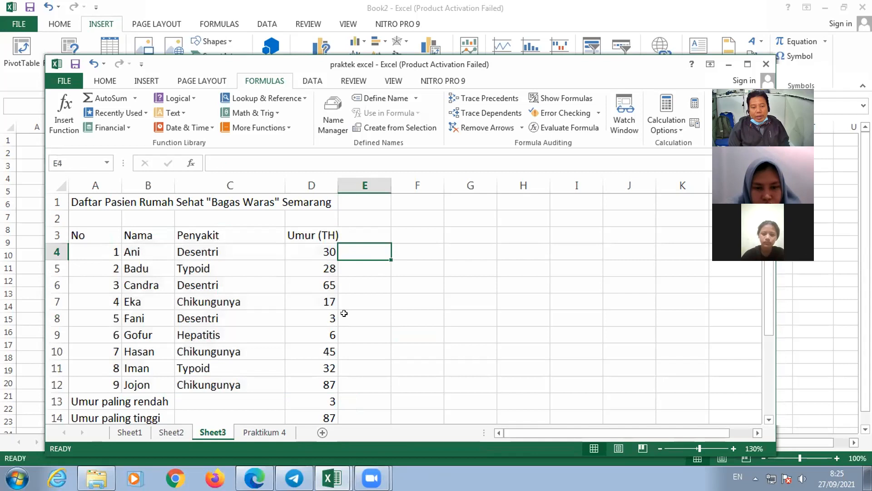
click(420, 249)
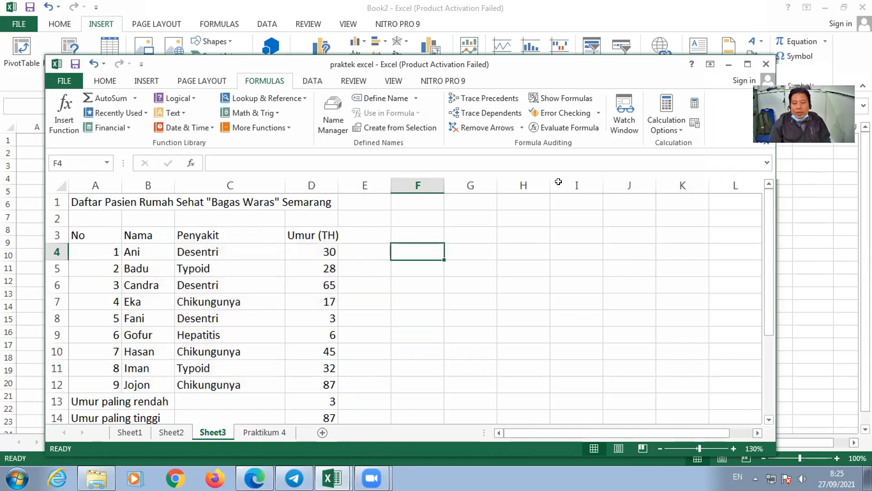
- Examine the Home, Insert, Page Layout, Formulas, Data and Review command sets, finishing on the Home commands
click(106, 83)
click(147, 81)
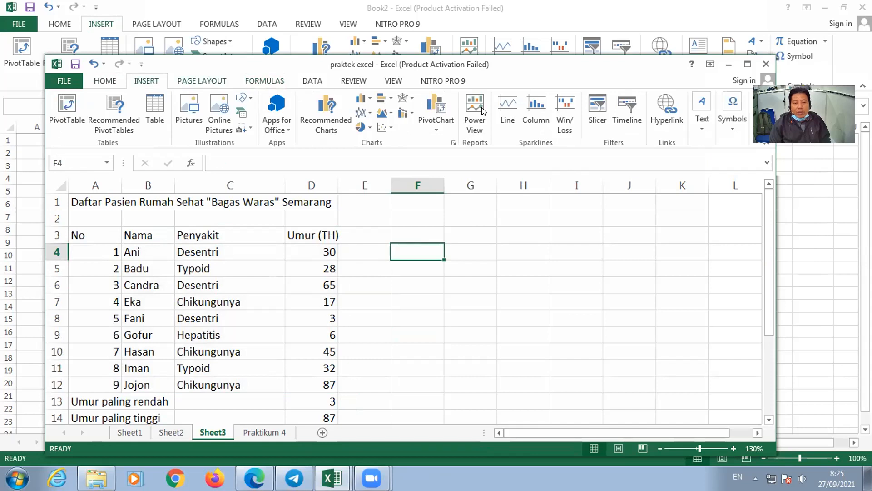
scroll(485, 106, down, 1)
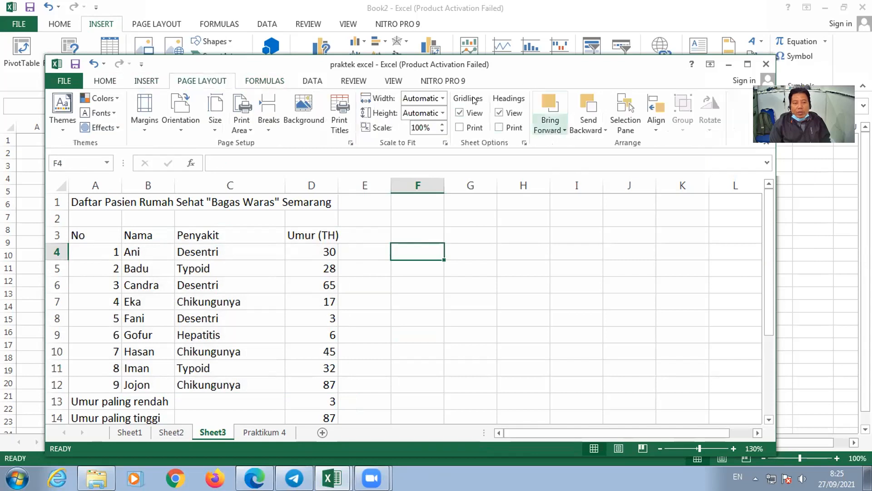
click(271, 83)
click(313, 84)
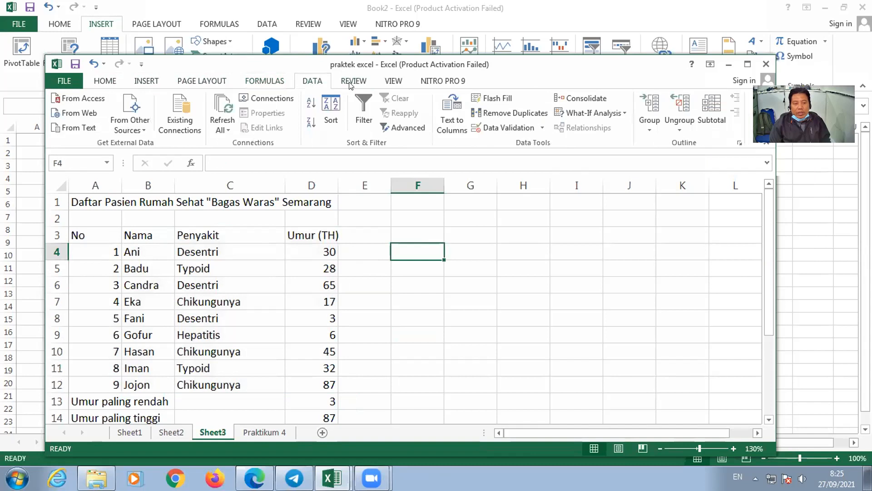
scroll(320, 86, down, 1)
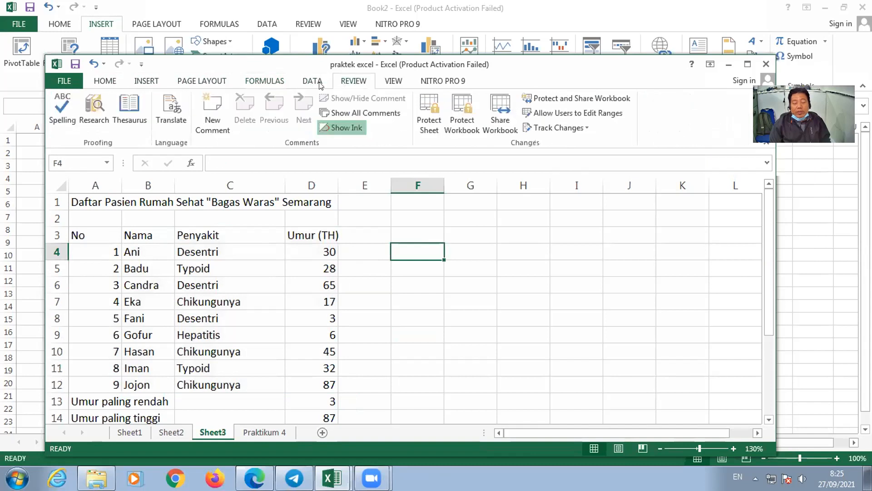
click(263, 83)
click(201, 82)
click(139, 80)
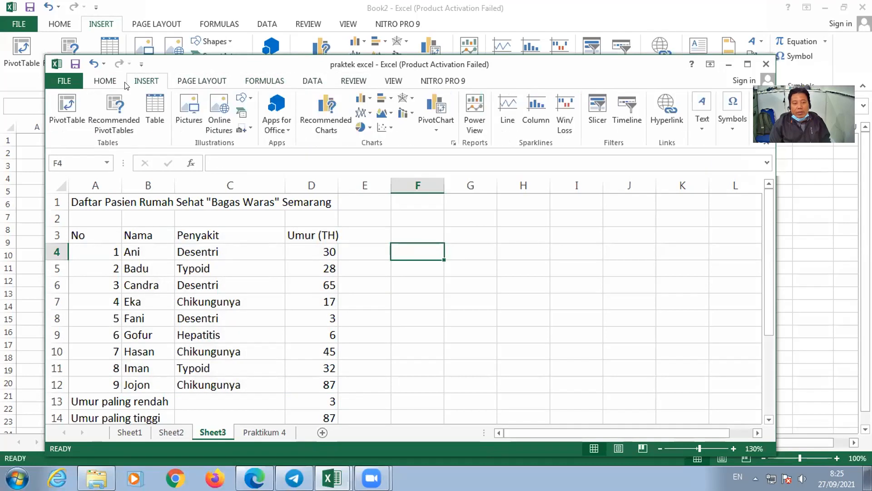
click(105, 80)
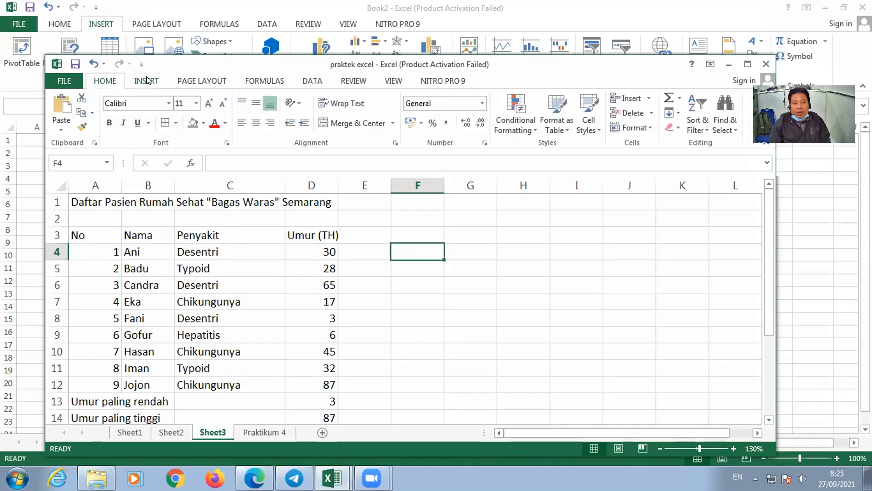
- Compare the Home commands with the Insert and Page Layout commands, returning to the Home set
scroll(107, 83, down, 1)
click(106, 81)
click(146, 83)
click(108, 84)
click(146, 83)
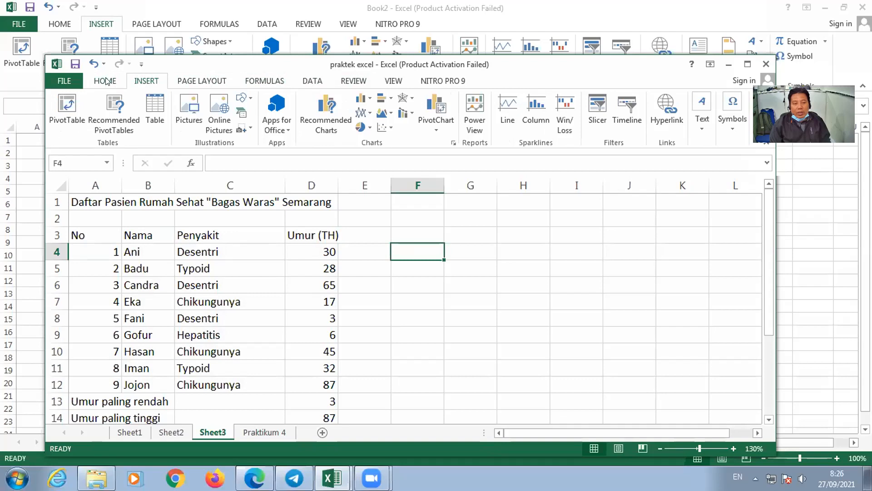
click(106, 82)
click(182, 81)
click(145, 81)
click(109, 83)
click(455, 290)
click(506, 232)
click(409, 265)
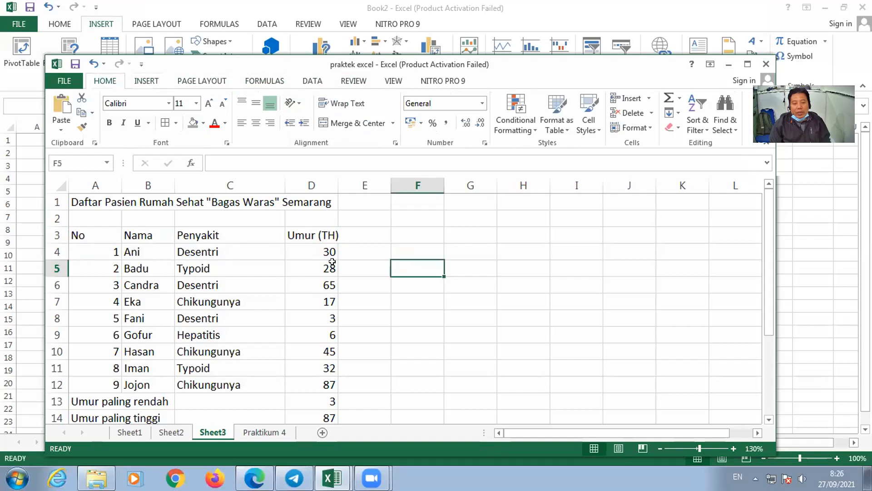
click(525, 269)
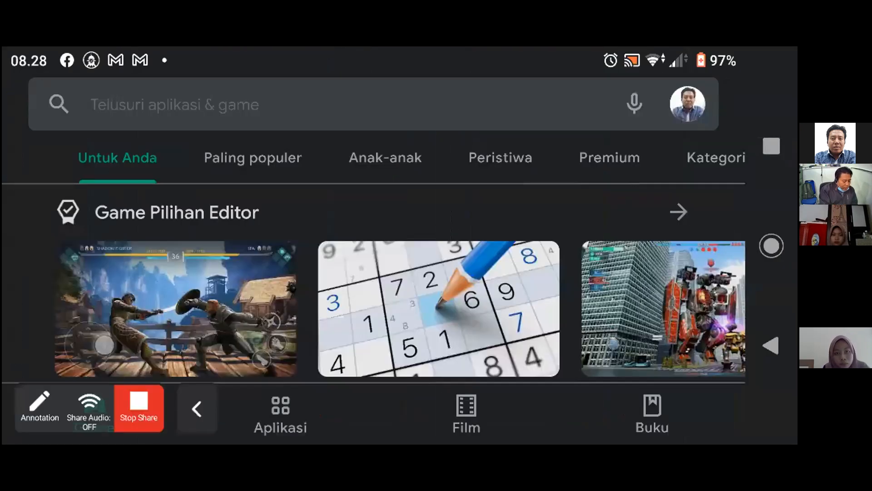
- Search Google Play on the shared phone for "excel"
click(273, 105)
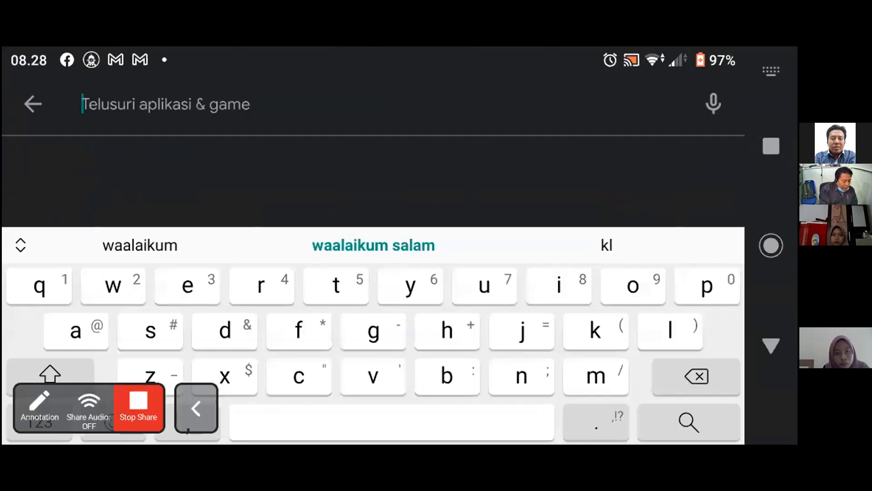
text(excel)
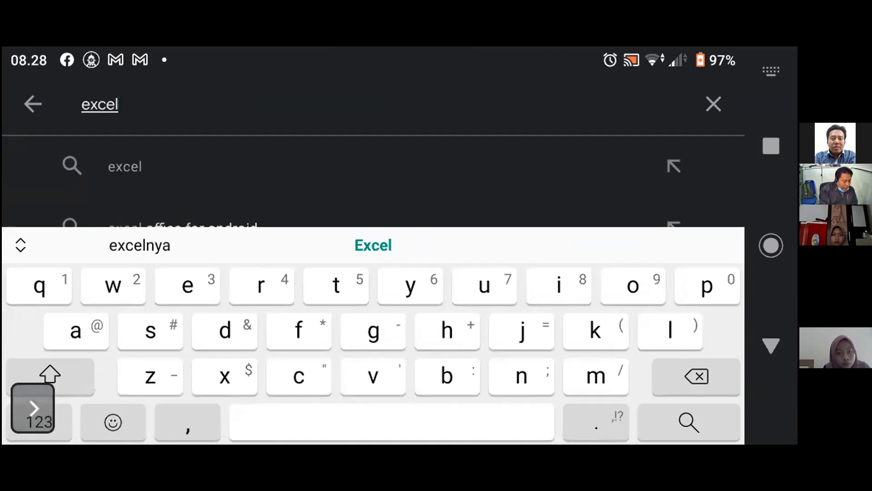
key(Return)
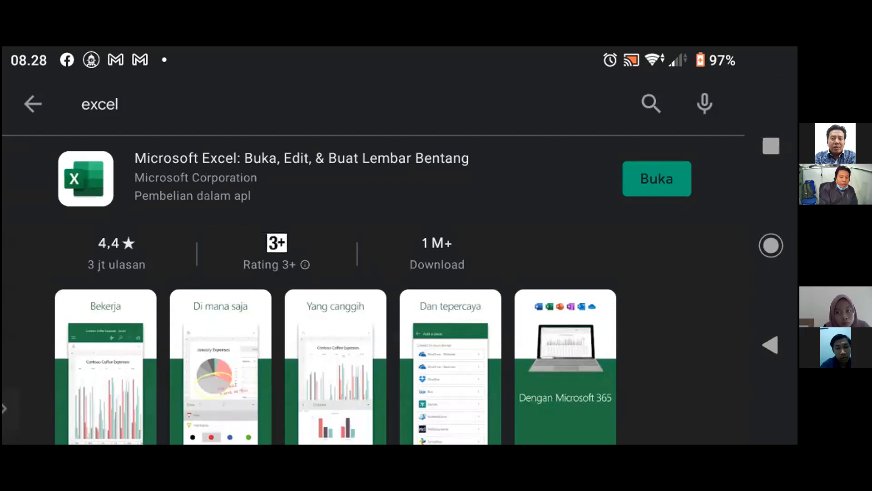
- Examine the Microsoft Excel store listing, including its rating, download figures, preview images and short description
scroll(373, 290, down, 1)
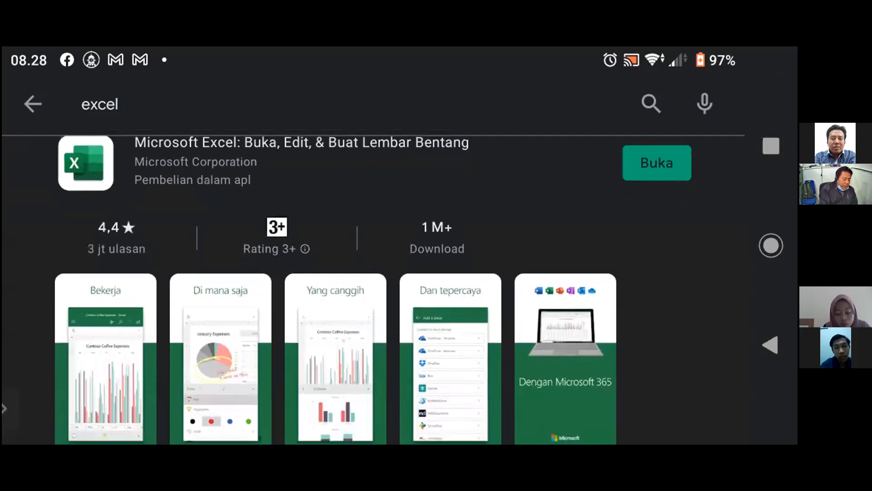
scroll(372, 290, down, 1)
scroll(373, 290, up, 1)
scroll(373, 289, down, 1)
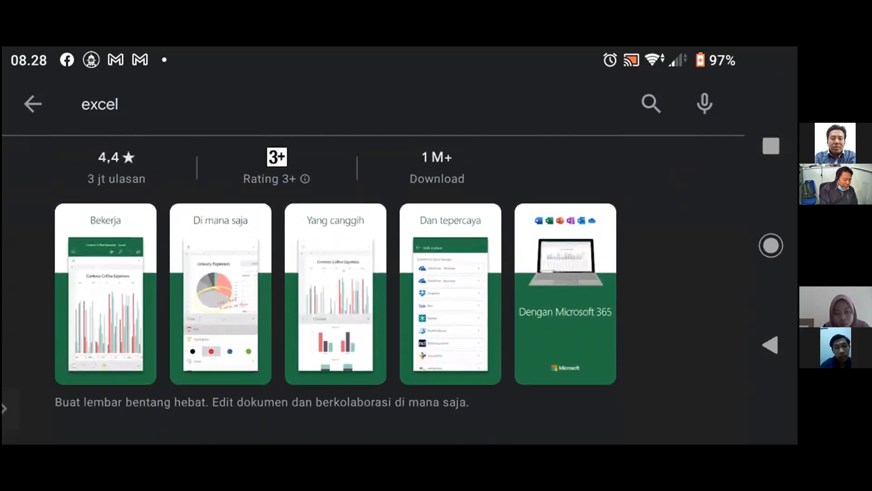
scroll(372, 290, up, 1)
scroll(335, 289, up, 3)
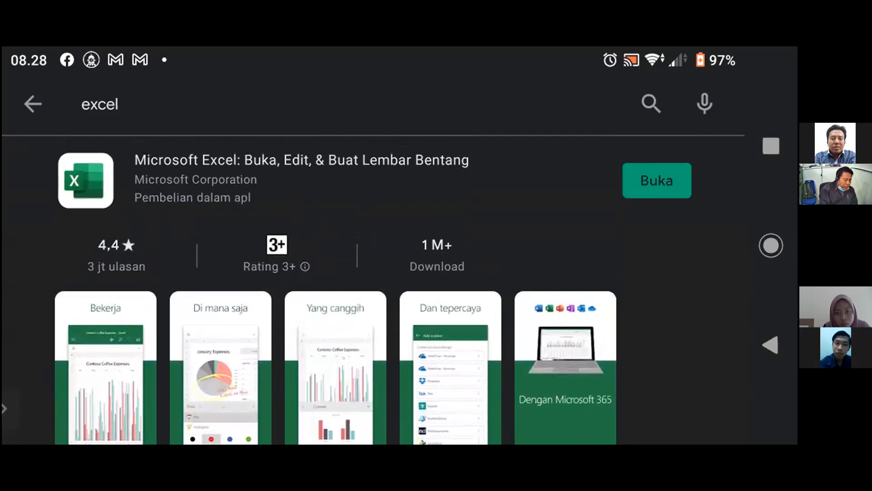
scroll(335, 291, down, 1)
scroll(335, 291, up, 1)
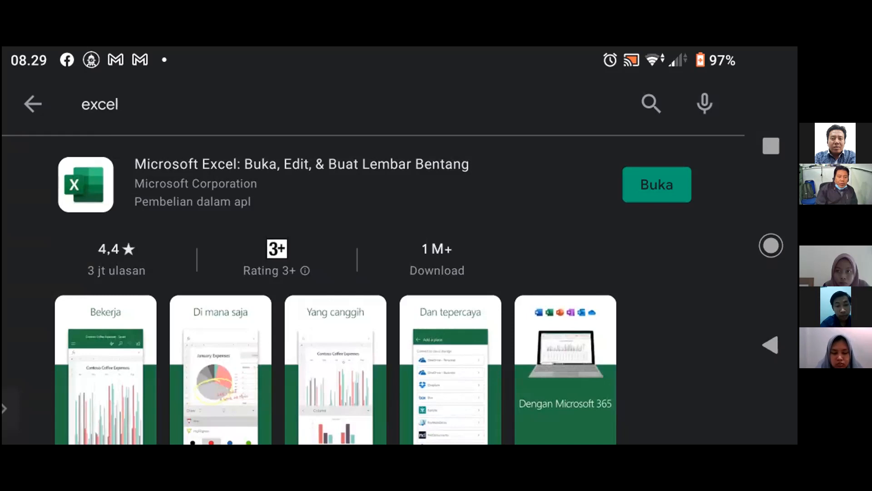
- Open the Microsoft Excel mobile app from its store listing and look through the Terbaru list of recent workbooks
click(659, 185)
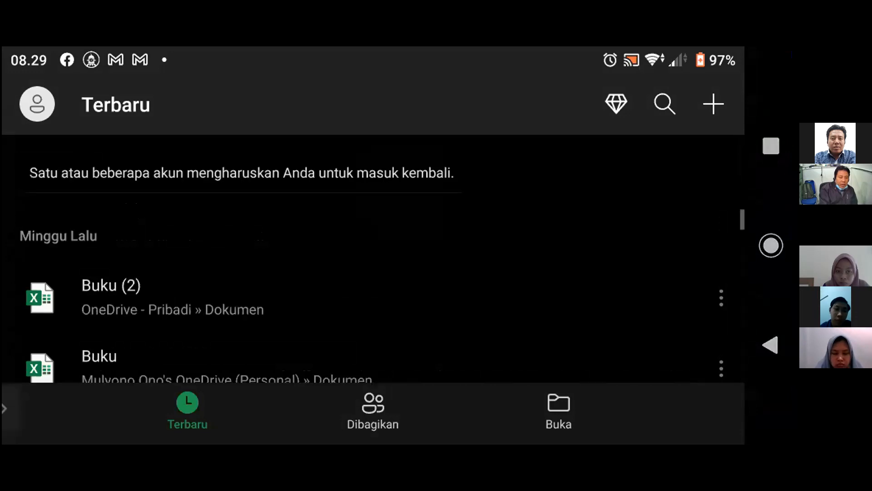
scroll(373, 291, down, 1)
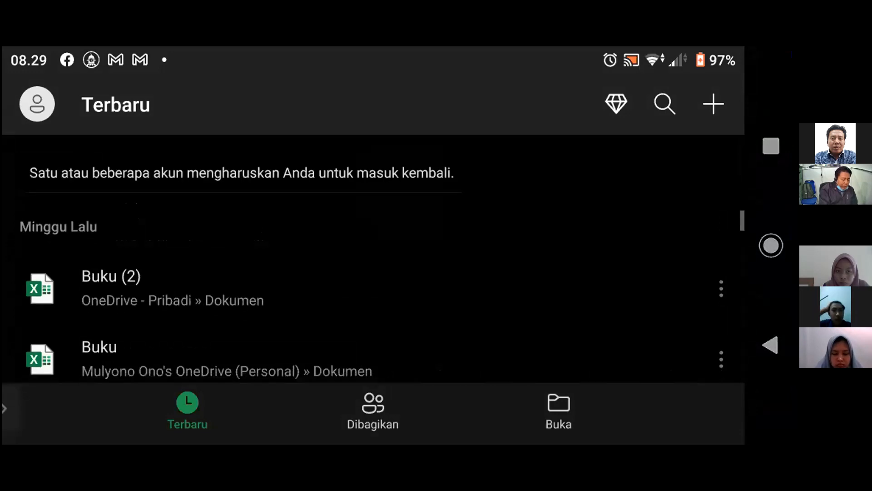
scroll(373, 291, up, 1)
scroll(373, 291, down, 3)
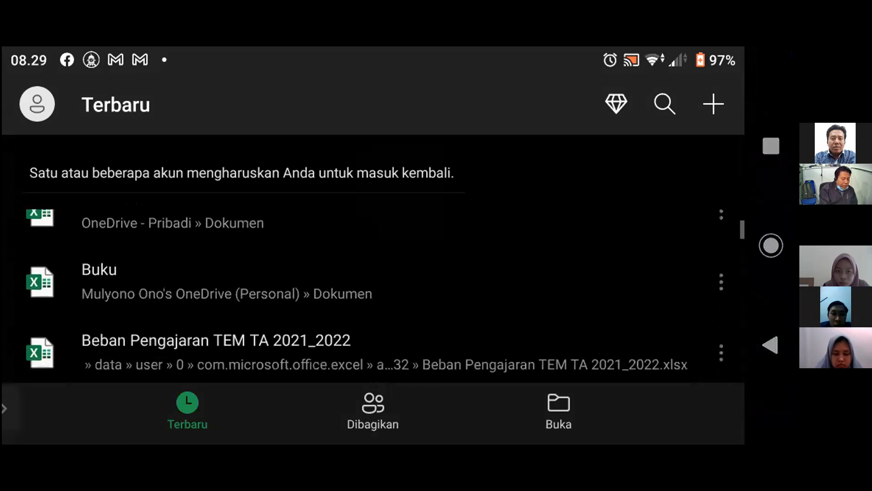
scroll(372, 291, up, 2)
scroll(372, 291, up, 2)
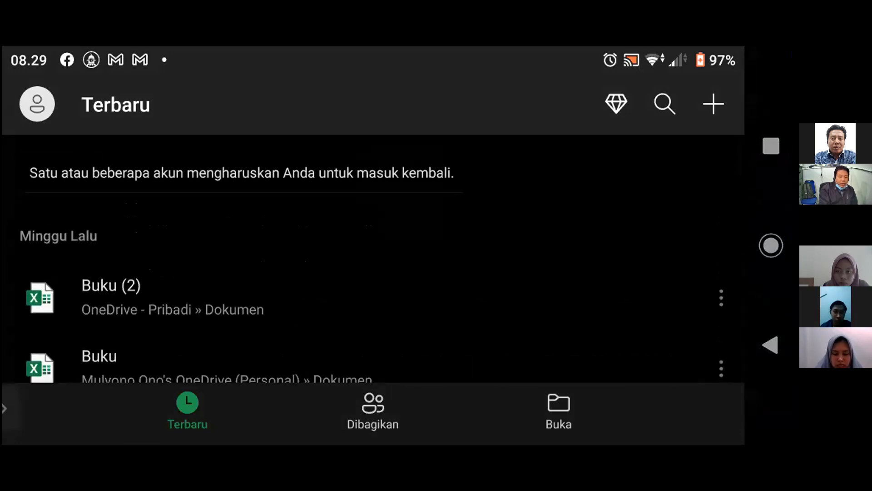
scroll(373, 290, down, 2)
click(372, 329)
scroll(372, 291, down, 2)
scroll(373, 290, up, 4)
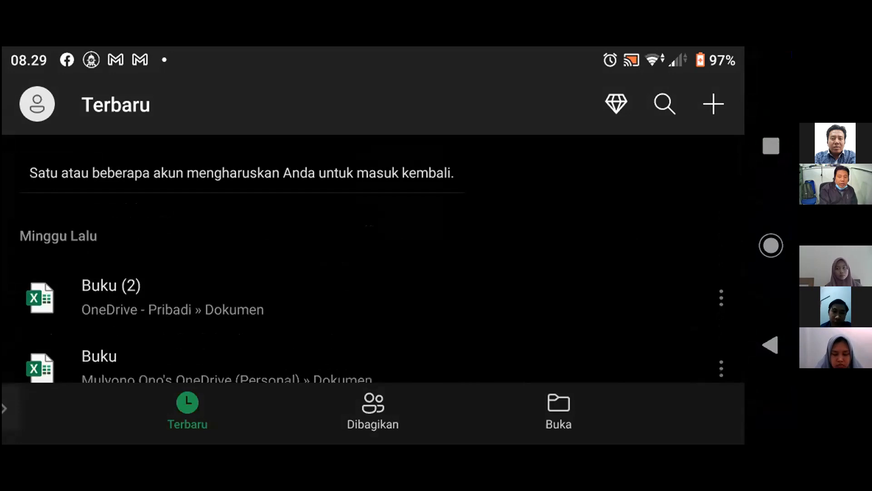
- Begin a new workbook, set its creation location to Perangkat ini > Documents, and browse the available templates
click(714, 104)
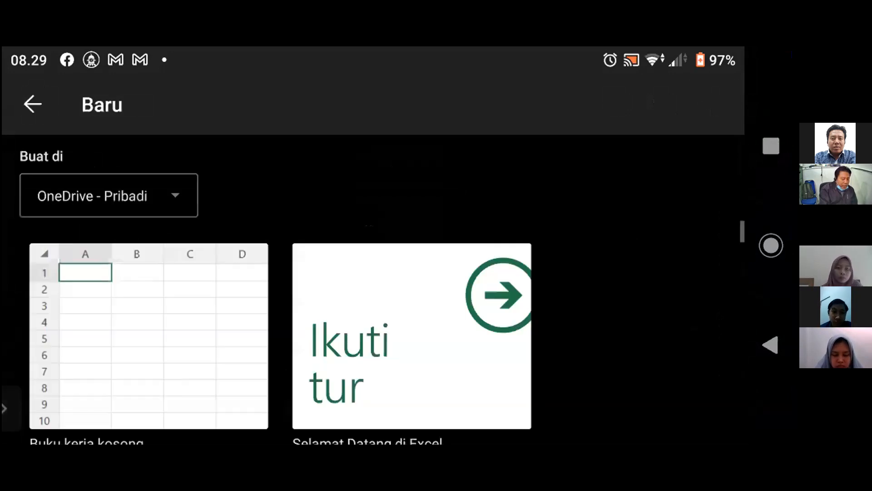
click(109, 196)
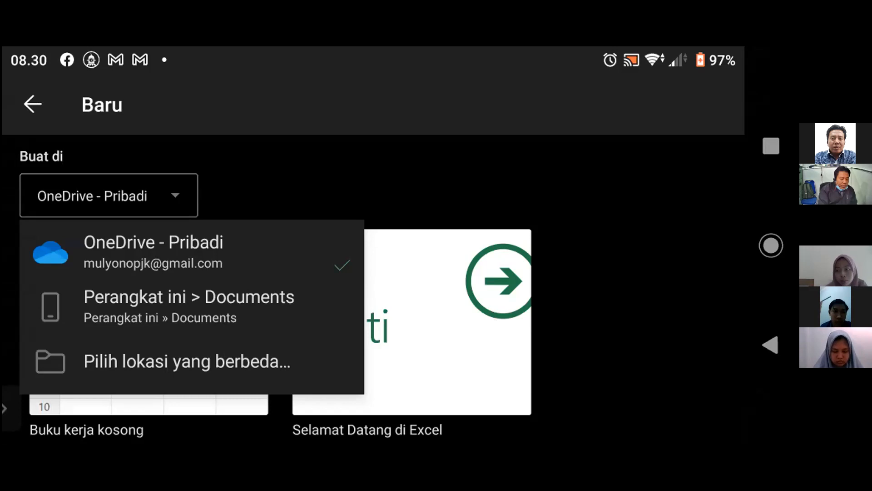
click(189, 307)
scroll(281, 344, down, 1)
scroll(281, 344, down, 1)
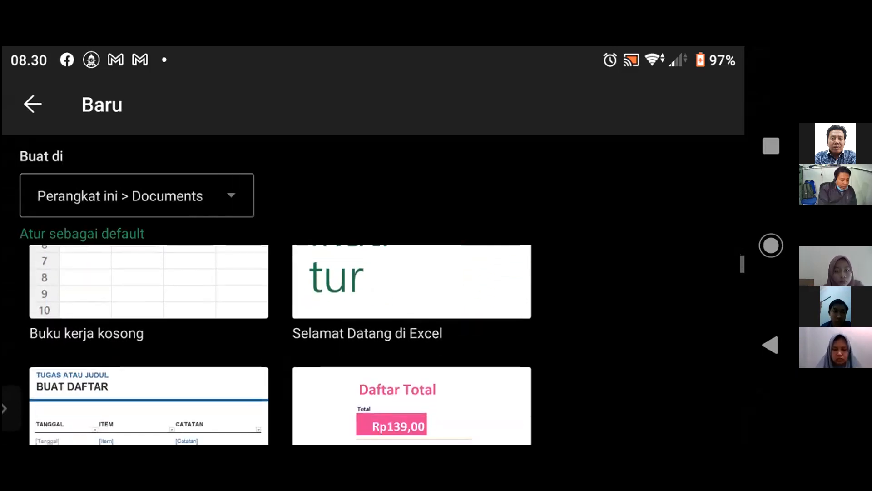
- Create a blank workbook from the Buku kerja kosong template and look over its empty grid
click(149, 282)
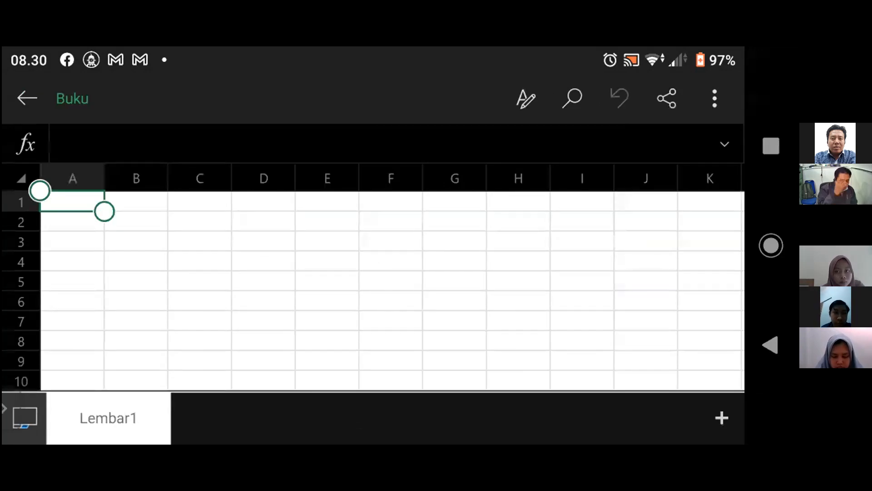
click(455, 301)
click(264, 261)
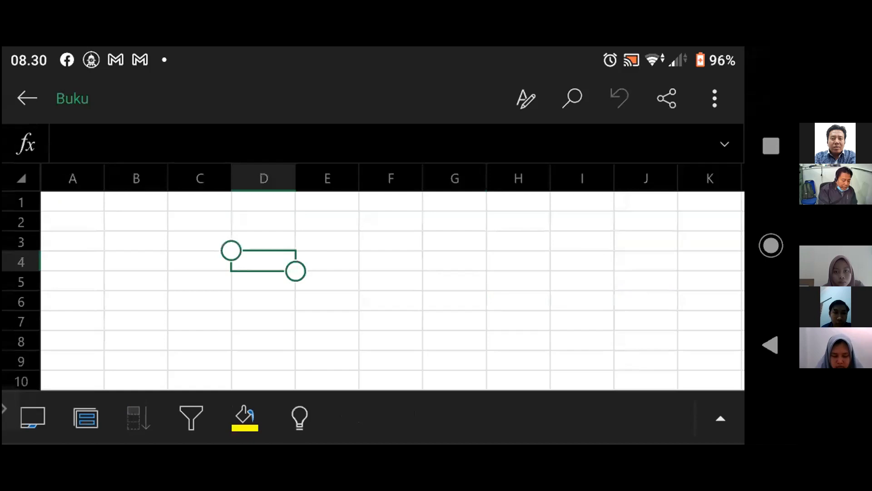
click(392, 280)
scroll(393, 291, down, 1)
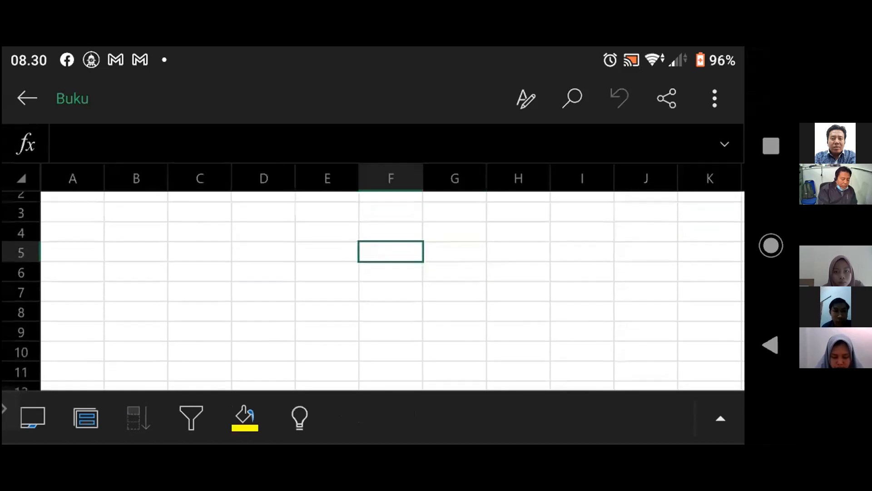
scroll(392, 291, up, 1)
scroll(393, 291, up, 1)
scroll(393, 290, up, 1)
scroll(392, 291, down, 1)
scroll(392, 291, down, 1)
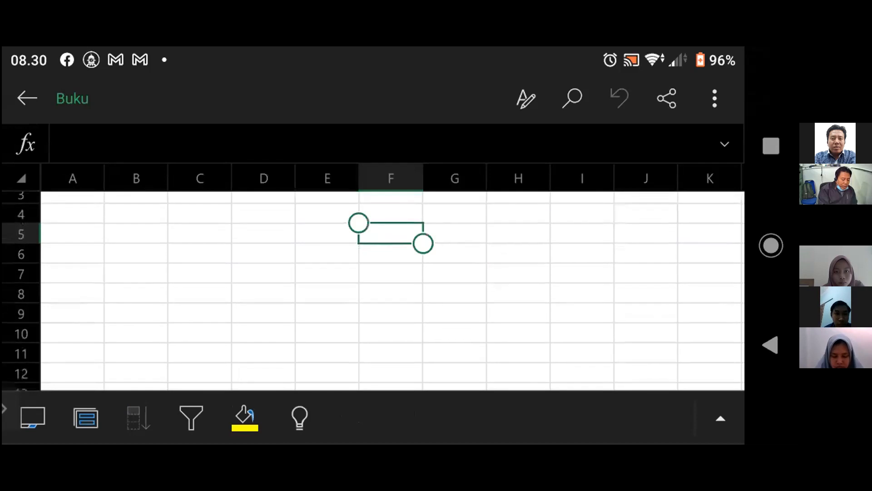
scroll(393, 290, up, 2)
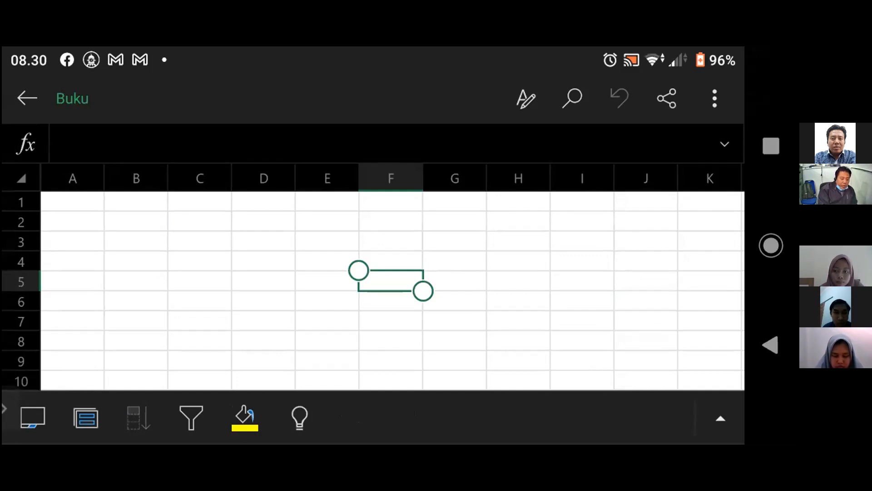
- Add two sheets, Lembar2 and Lembar3, and switch between the three sheets, ending on Lembar1
click(33, 417)
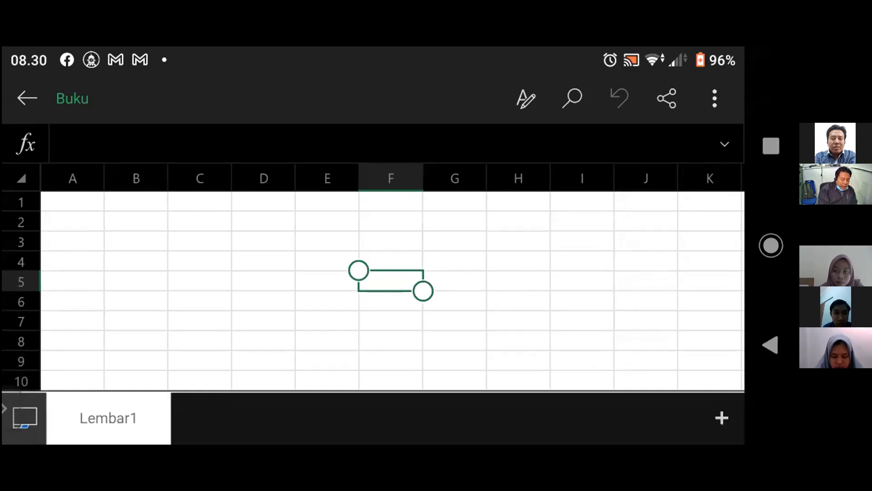
click(721, 417)
click(722, 417)
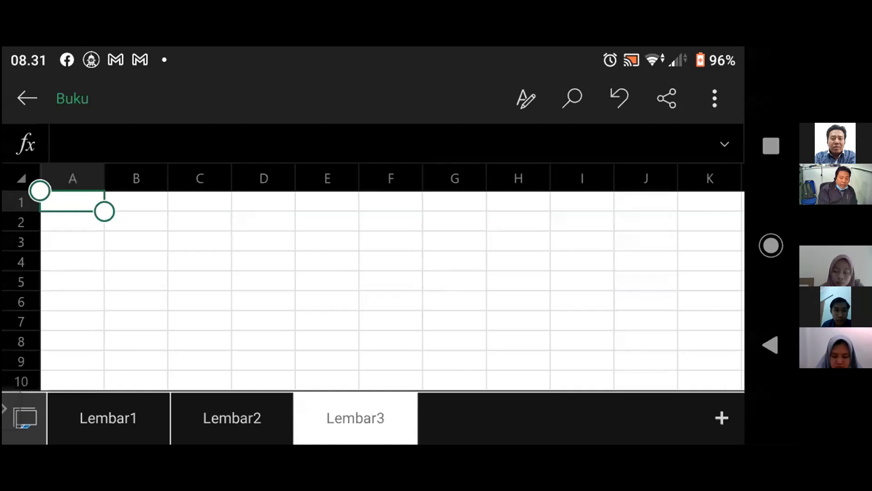
click(109, 417)
click(233, 418)
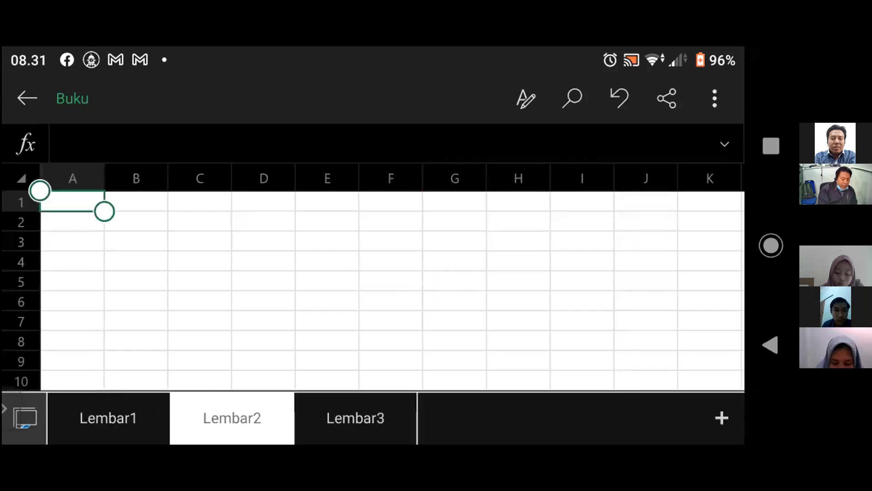
click(355, 418)
click(109, 418)
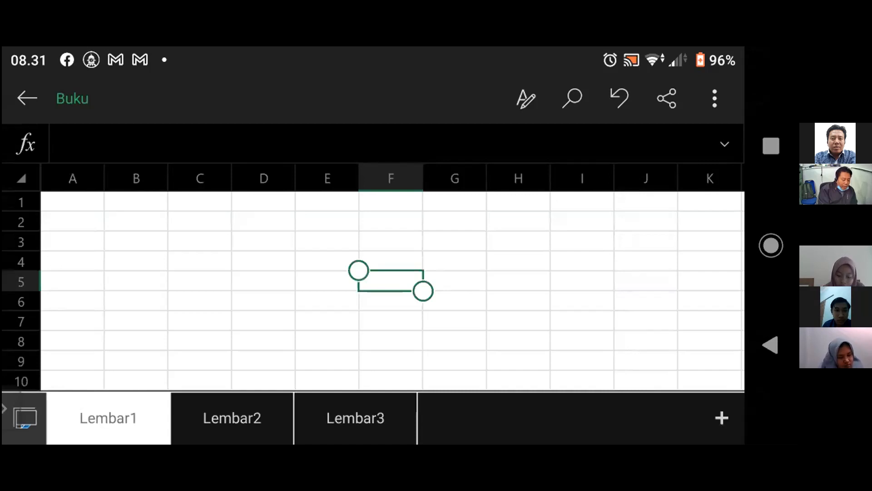
- Rename the sheet Lembar1 as "praktikum 1"
click(108, 418)
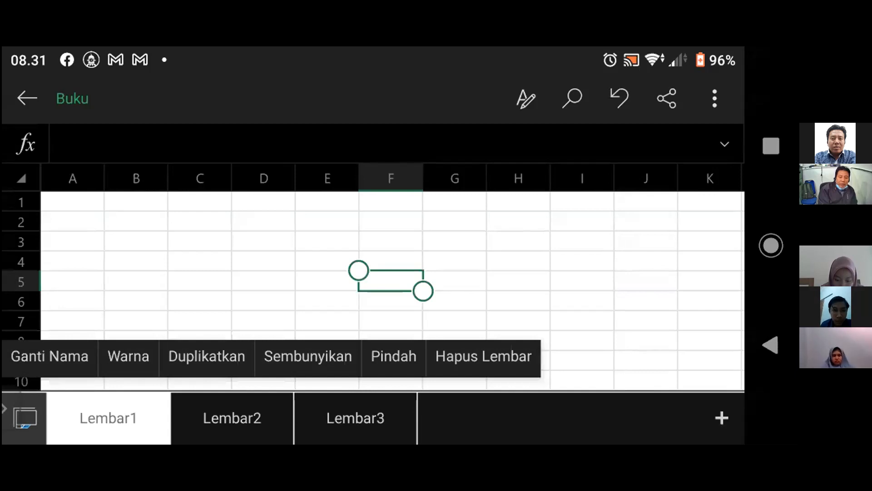
click(128, 357)
click(108, 418)
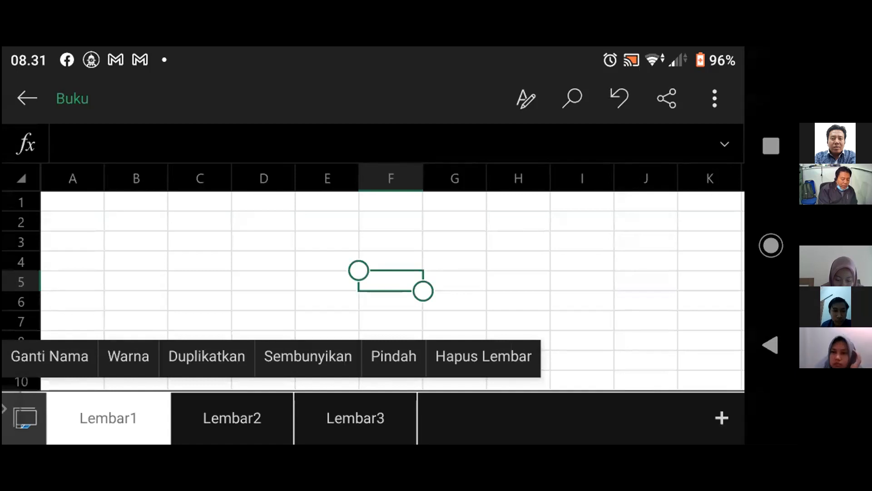
click(49, 356)
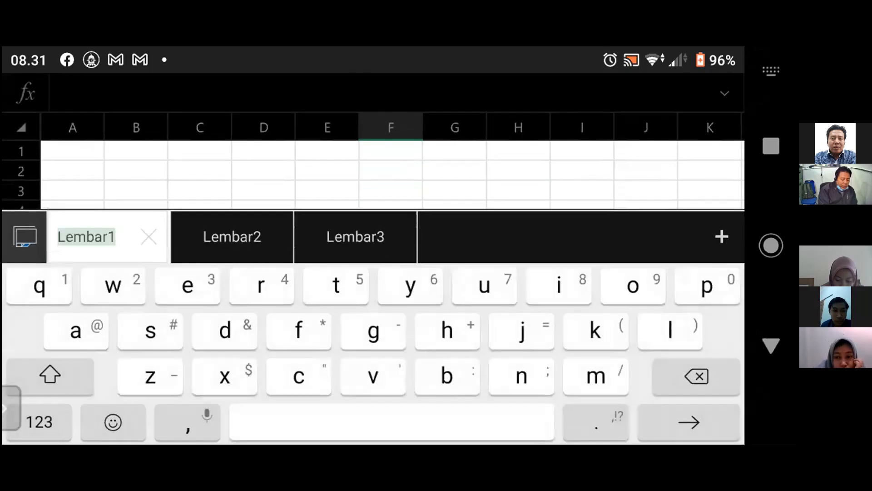
text(p)
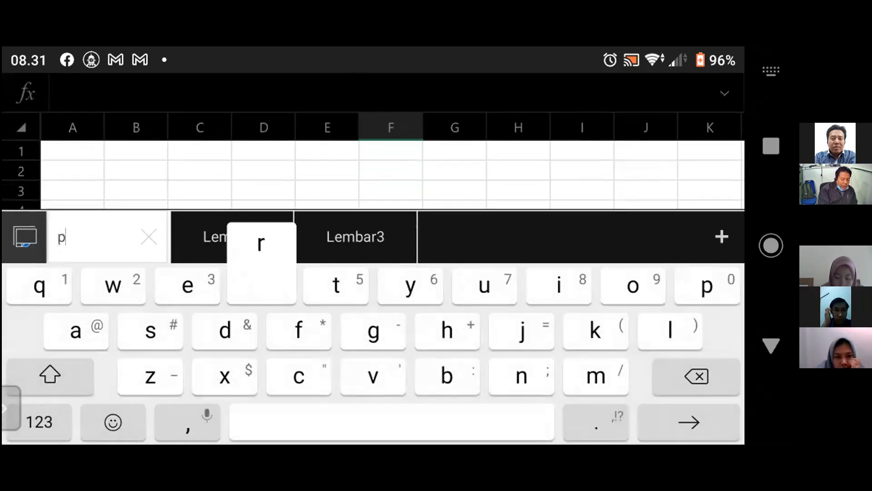
text(rakt)
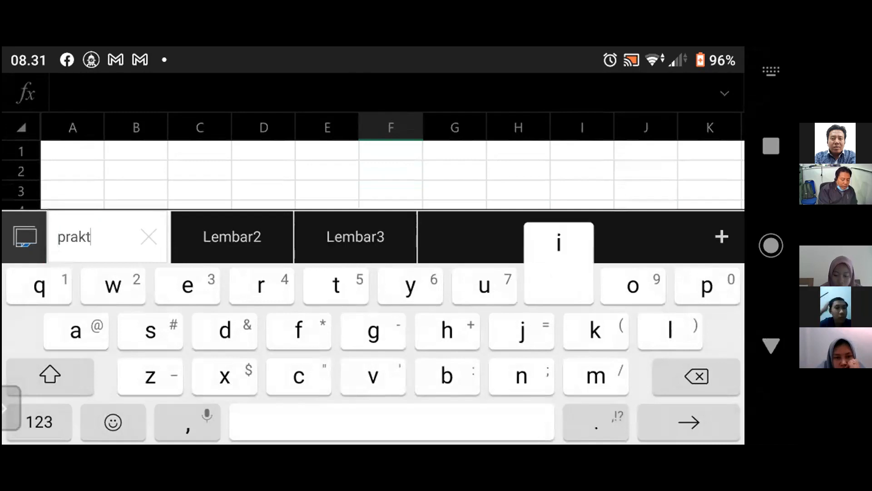
text(ikum)
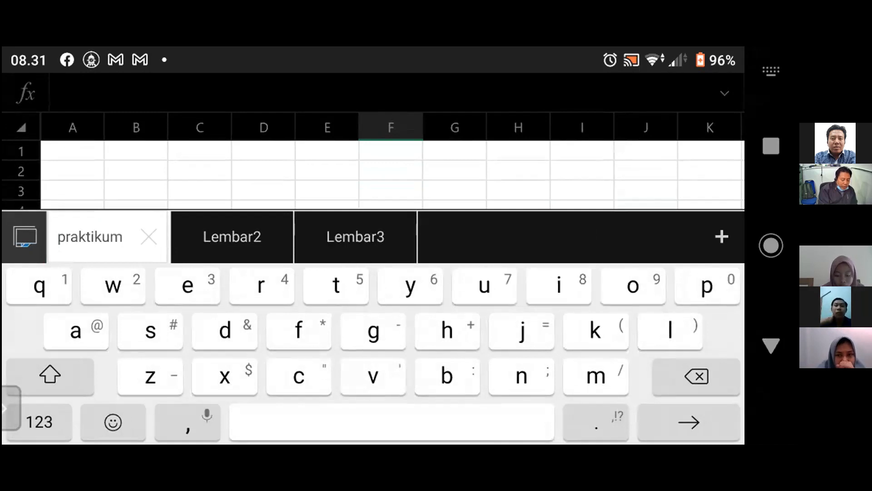
text( 1)
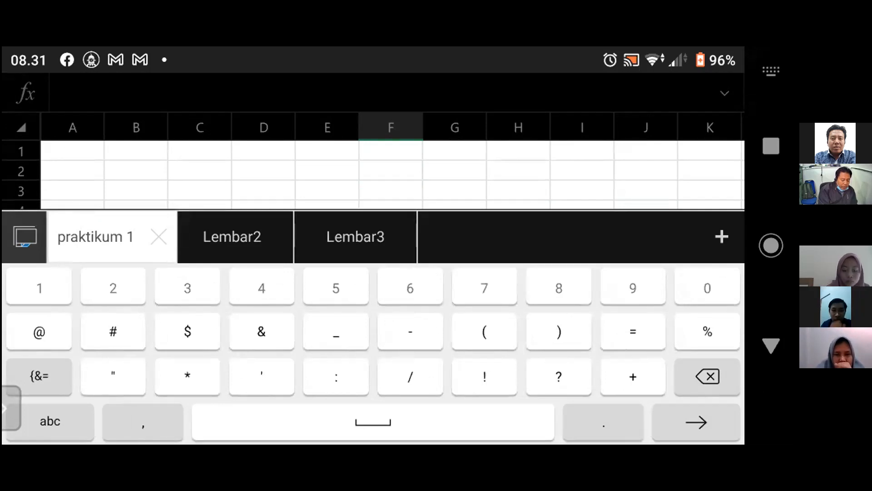
key(Return)
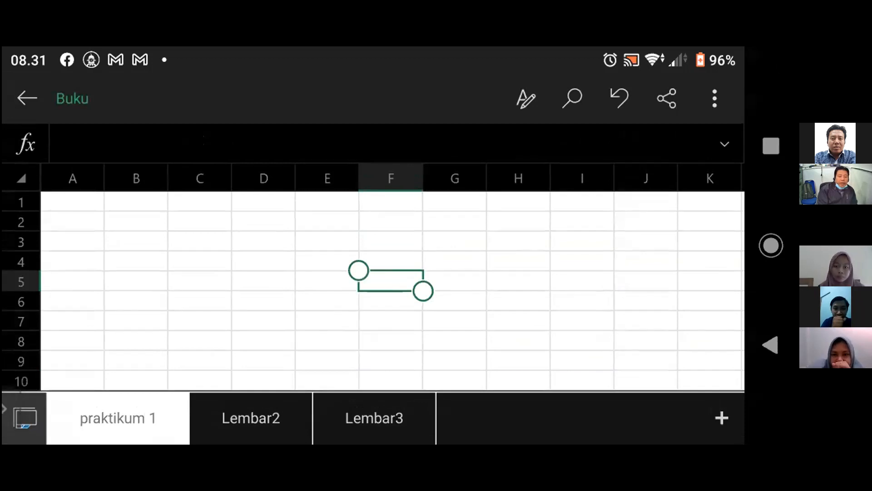
- Select single cells A3 and D3, extend the selection to the range D3:I4, and deselect it
scroll(393, 290, down, 1)
scroll(393, 290, up, 1)
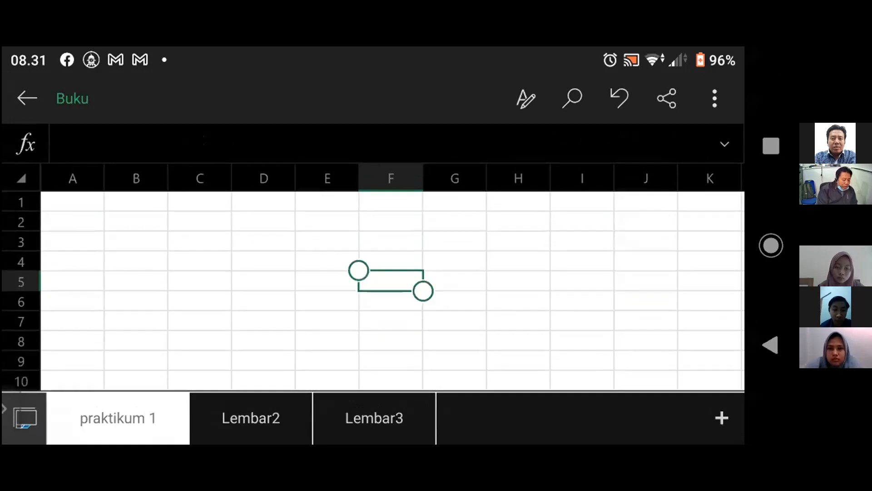
click(73, 241)
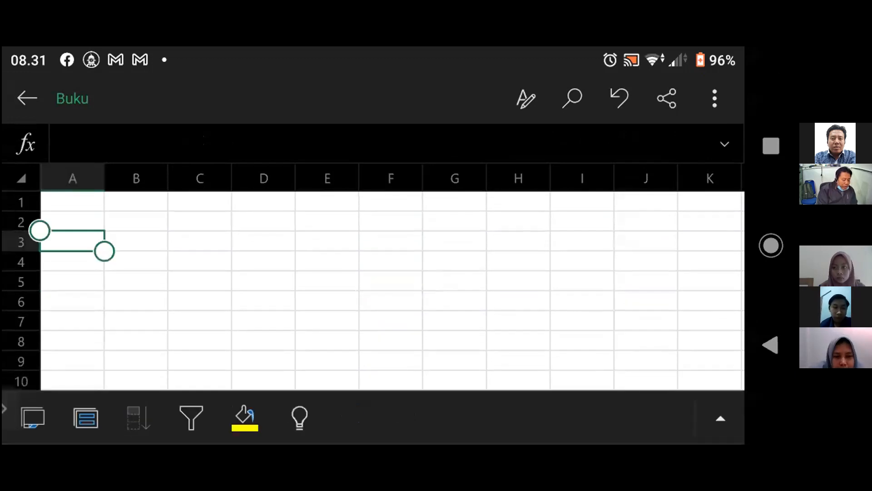
click(263, 241)
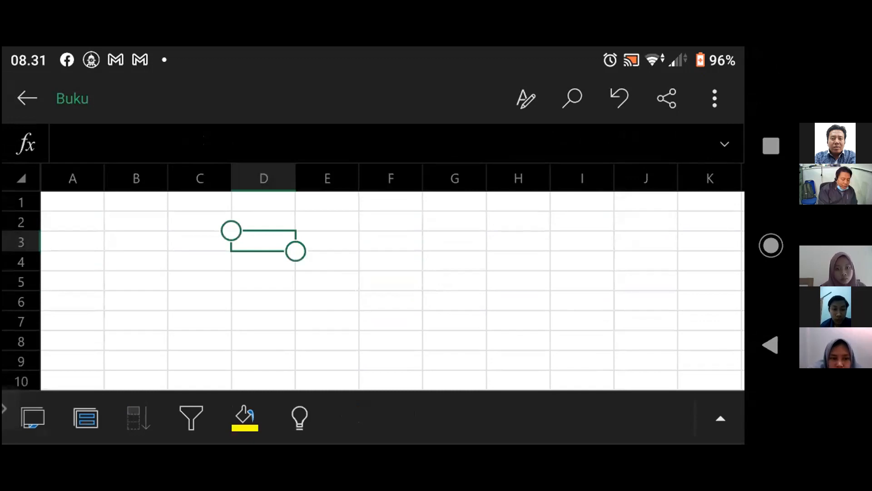
drag(295, 251, 615, 271)
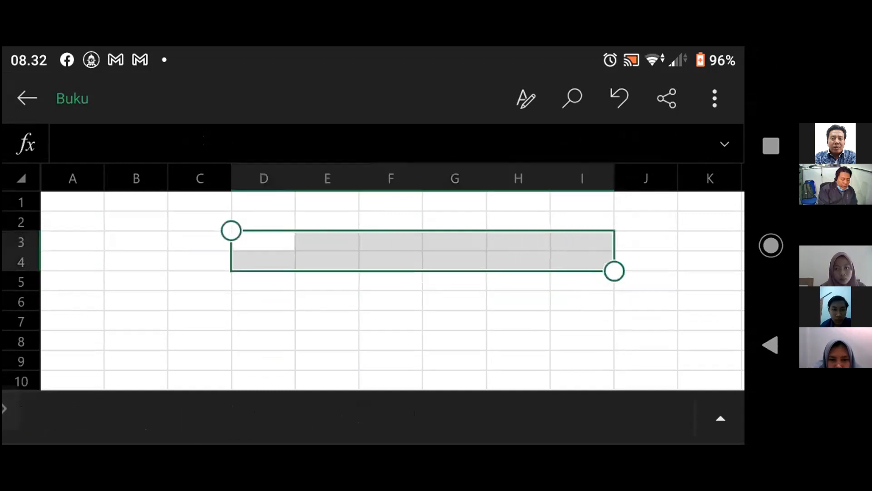
click(455, 321)
- Select whole columns F, G and H in turn, and widen column D to about twice its width
click(390, 178)
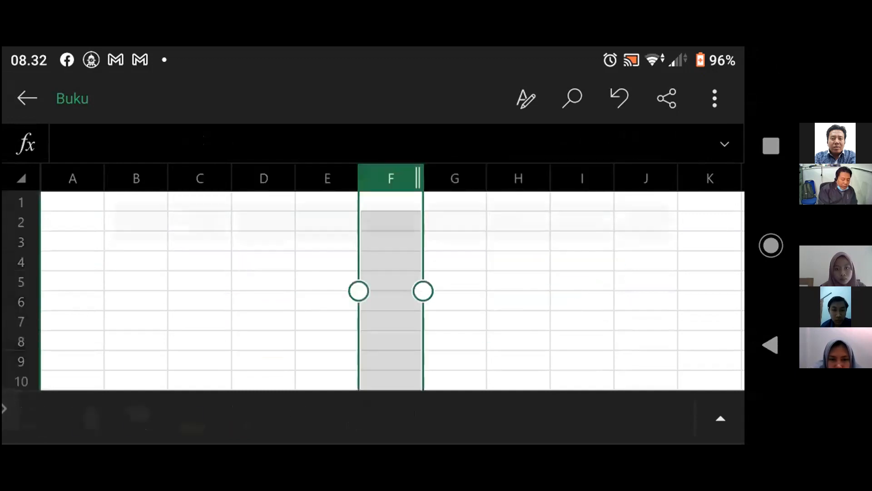
click(454, 178)
click(519, 178)
click(391, 178)
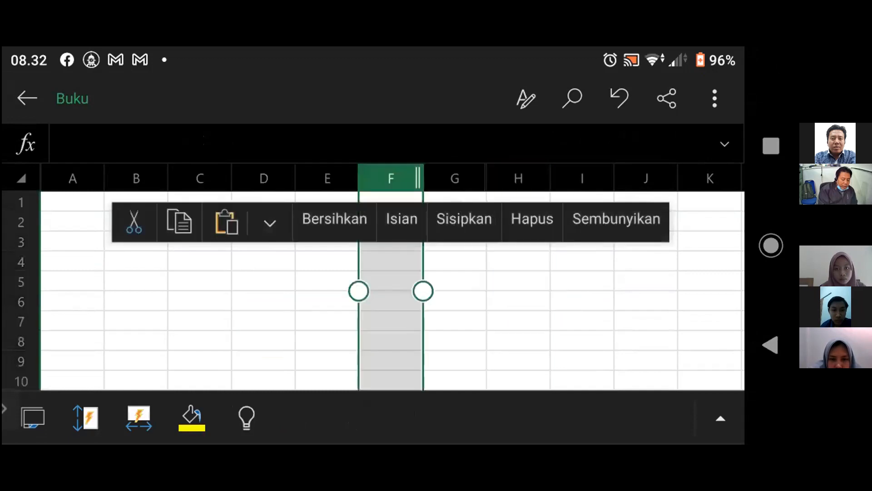
click(264, 178)
drag(291, 179, 372, 178)
- Select row 3 and make it slightly taller
click(21, 242)
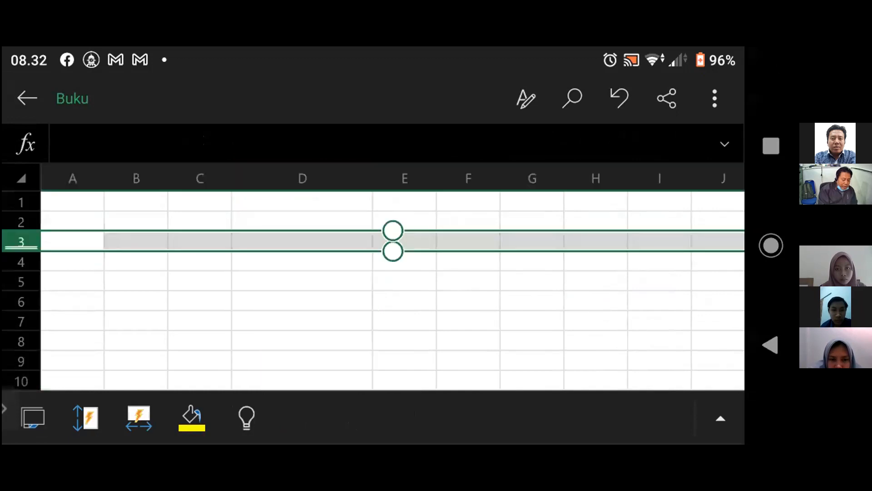
mouse_move(21, 248)
mouse_down()
mouse_move(21, 286)
mouse_move(21, 246)
mouse_move(21, 259)
mouse_up()
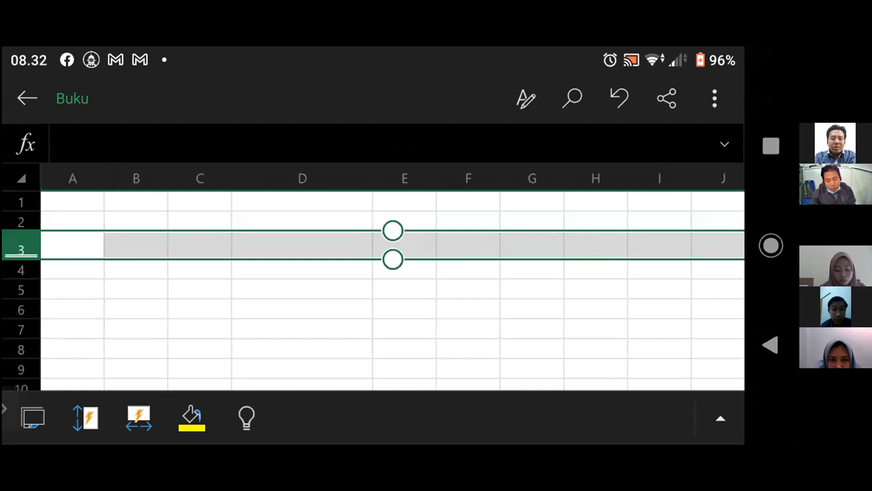
scroll(393, 291, down, 1)
scroll(392, 291, up, 1)
scroll(393, 291, right, 1)
scroll(393, 291, left, 1)
- Select several individual cells in rows 2 to 4, view the workbook's sheets, and return to cell B2
click(301, 268)
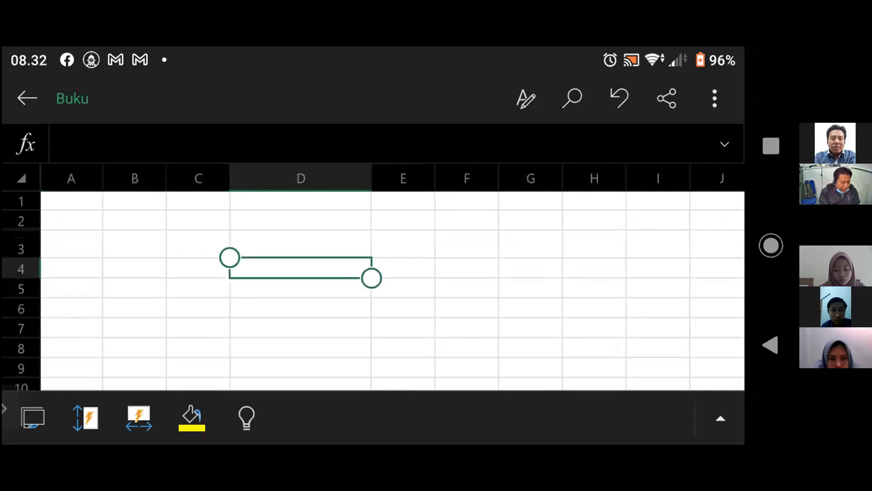
click(302, 244)
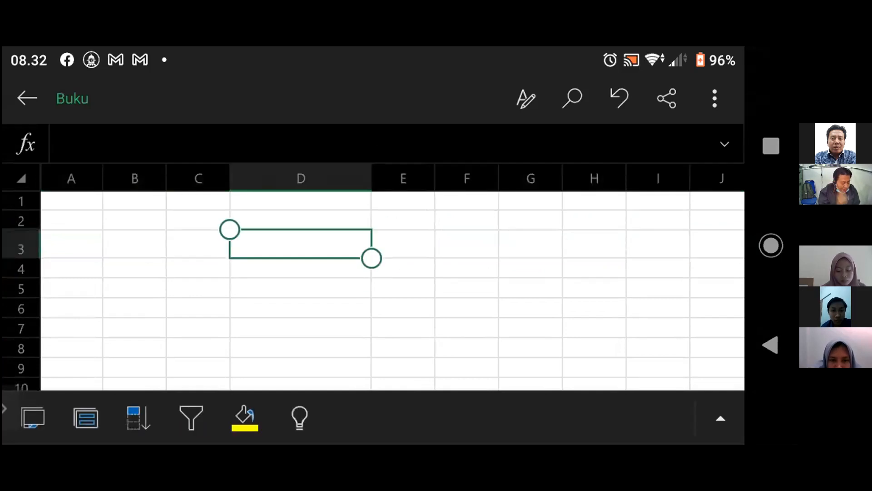
click(72, 220)
click(135, 220)
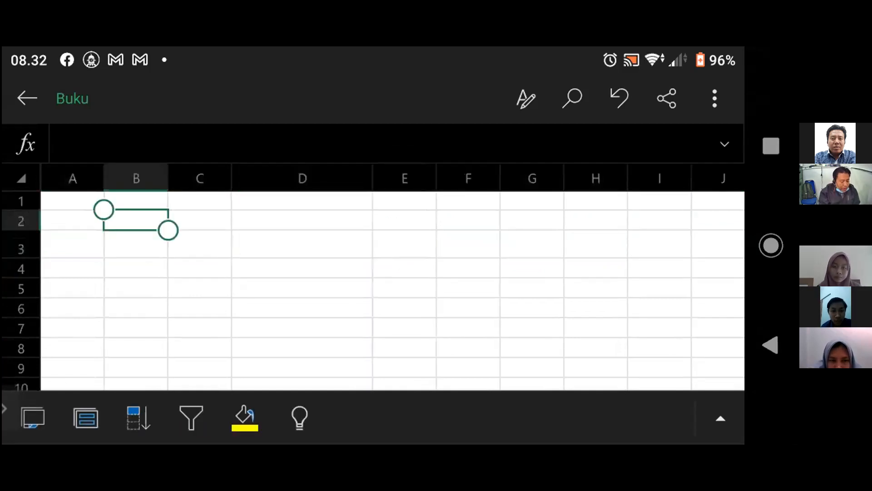
click(33, 418)
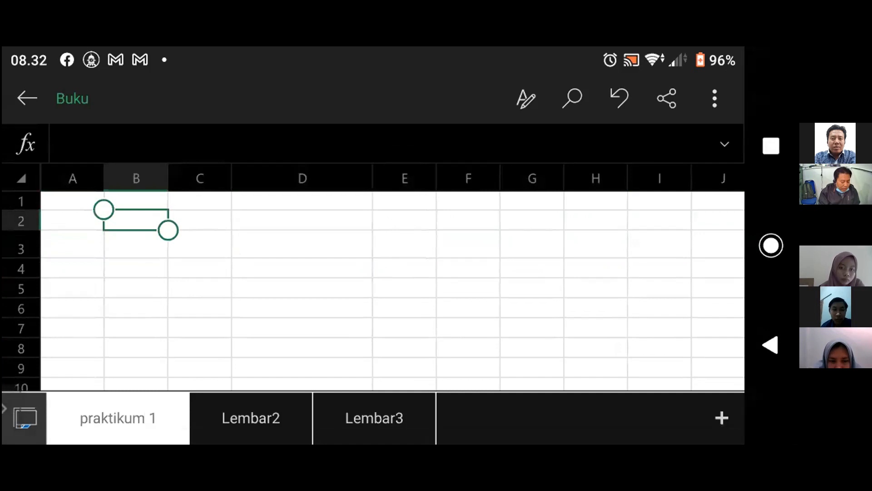
click(200, 220)
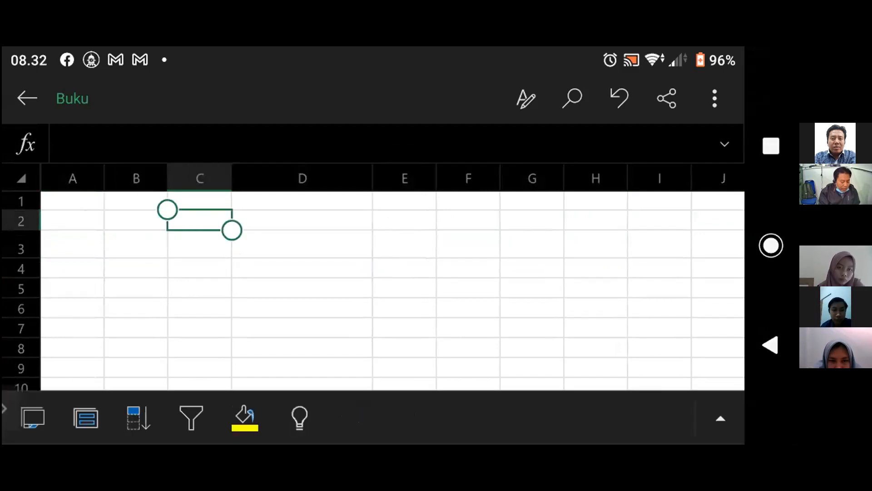
click(136, 220)
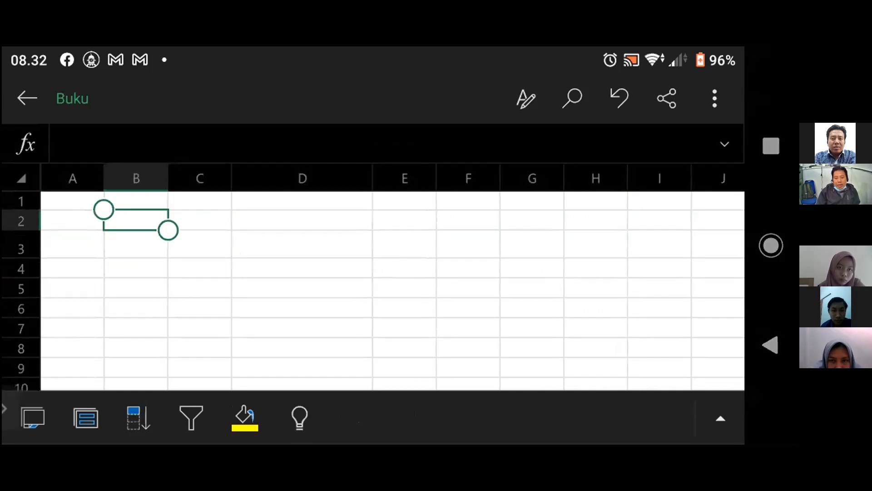
click(720, 418)
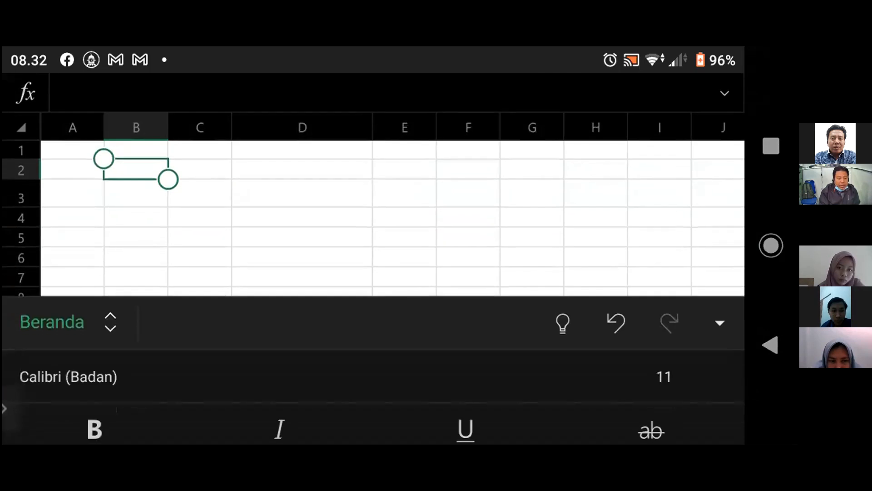
double_click(200, 169)
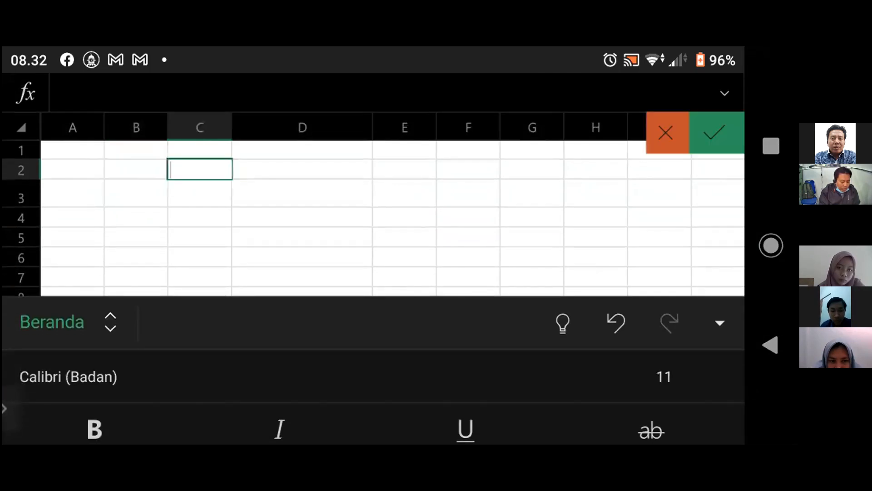
click(302, 193)
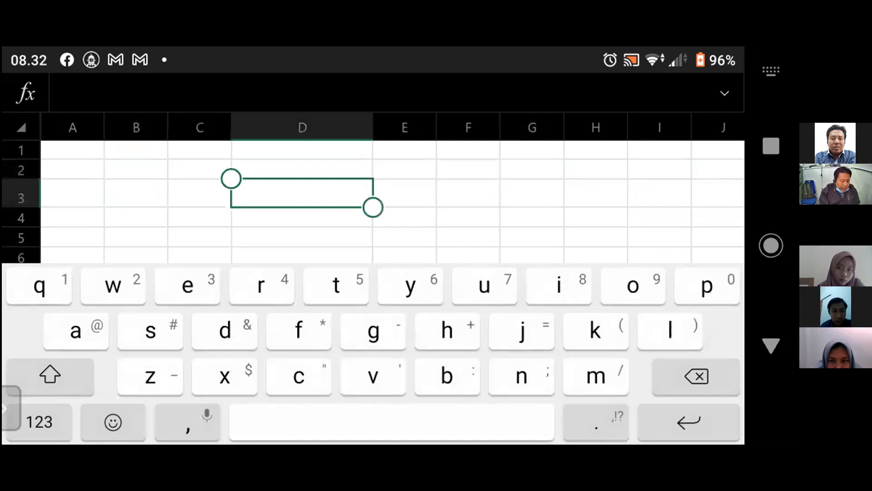
click(135, 169)
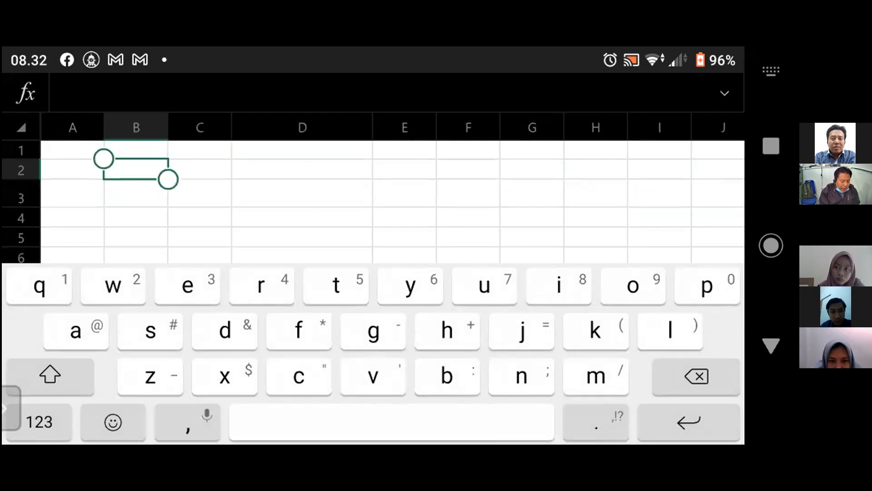
double_click(200, 193)
click(771, 345)
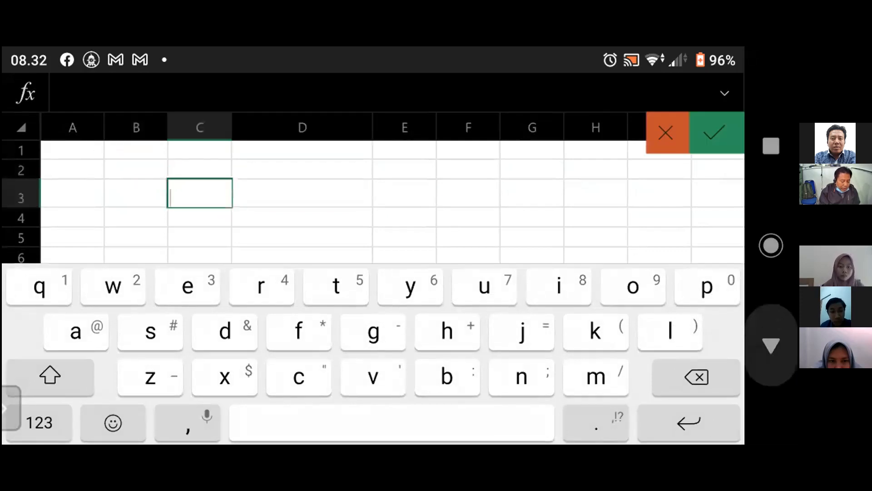
- Enter "data pasien bagas waras" in cell D3
double_click(302, 244)
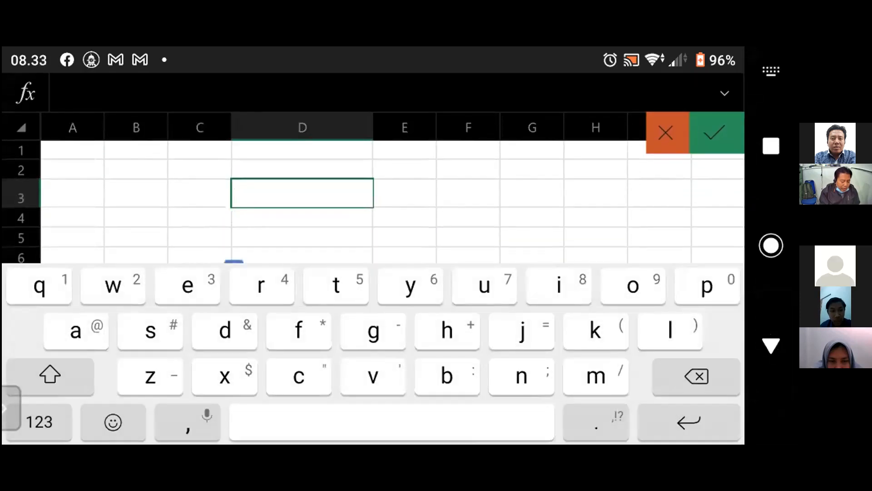
text(data )
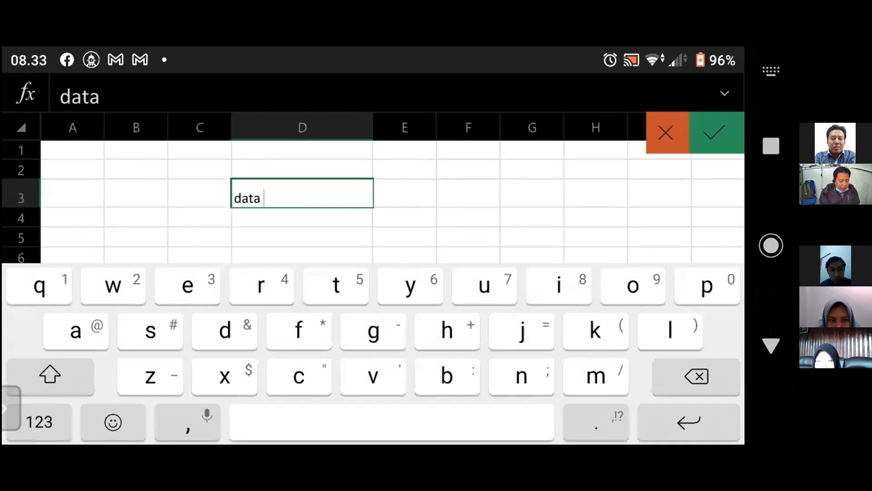
text(pasie)
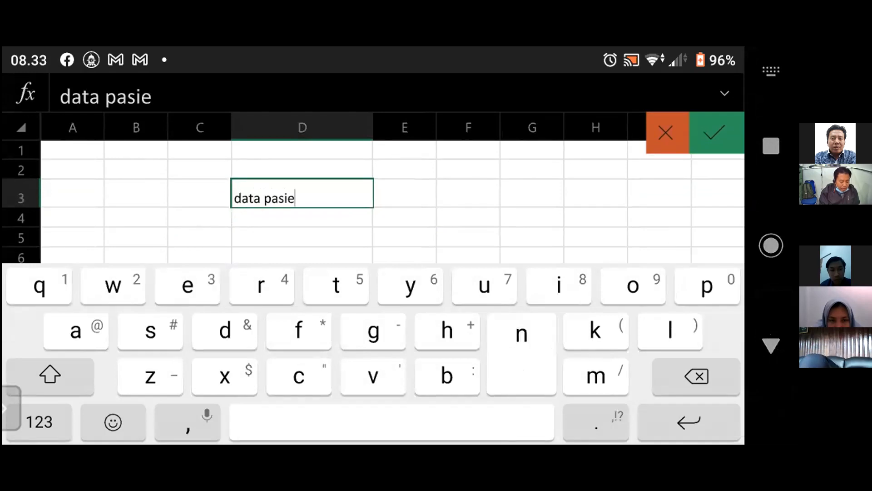
text(n bagas)
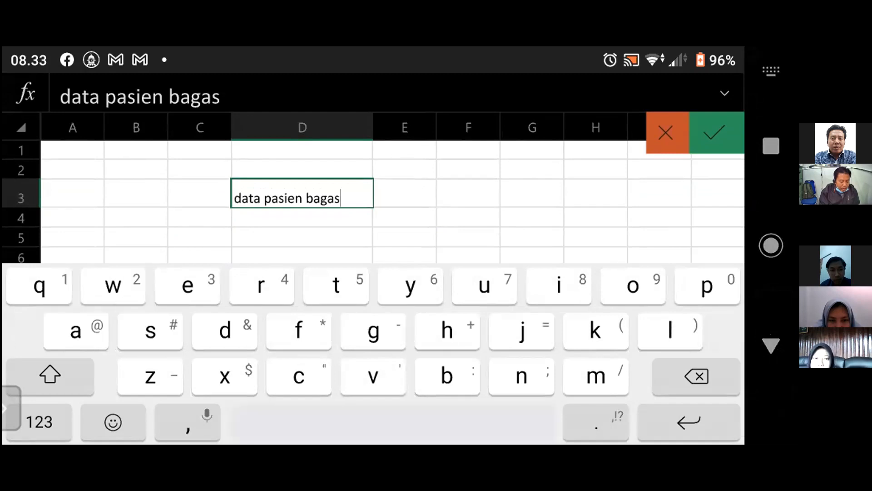
text( waras)
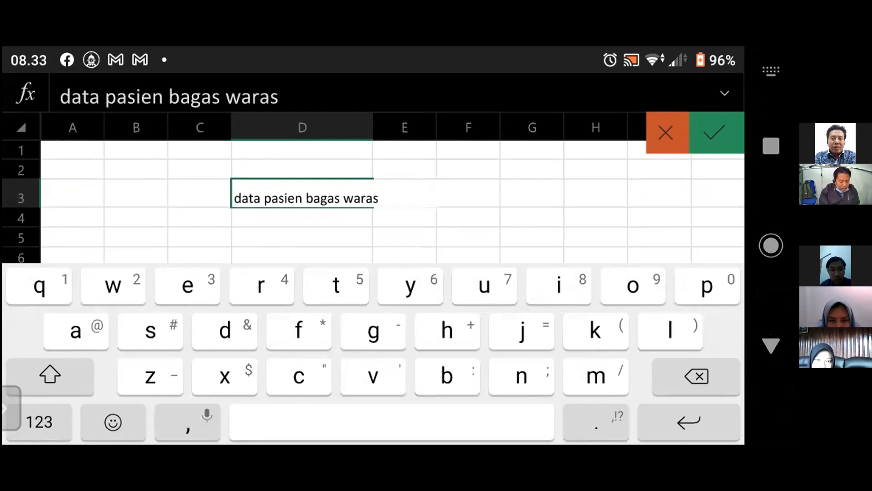
key(Return)
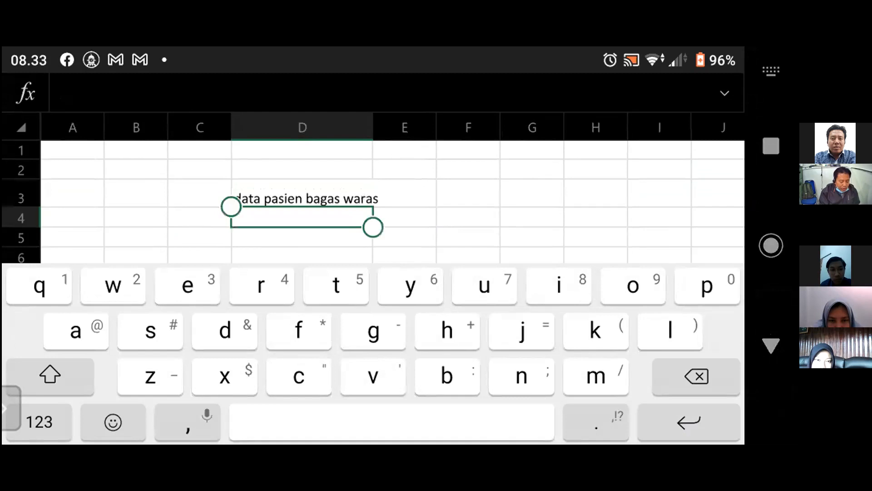
- Reselect cell D3 and view the context commands offered for it
click(532, 218)
click(302, 198)
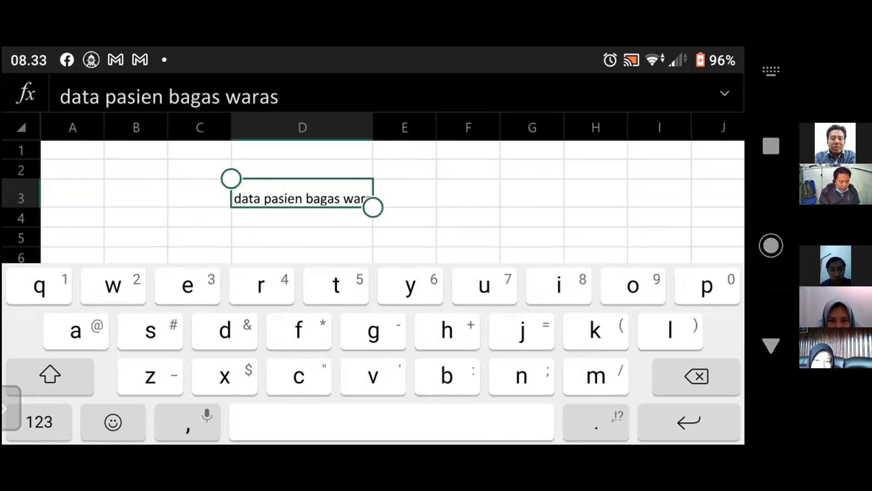
click(771, 346)
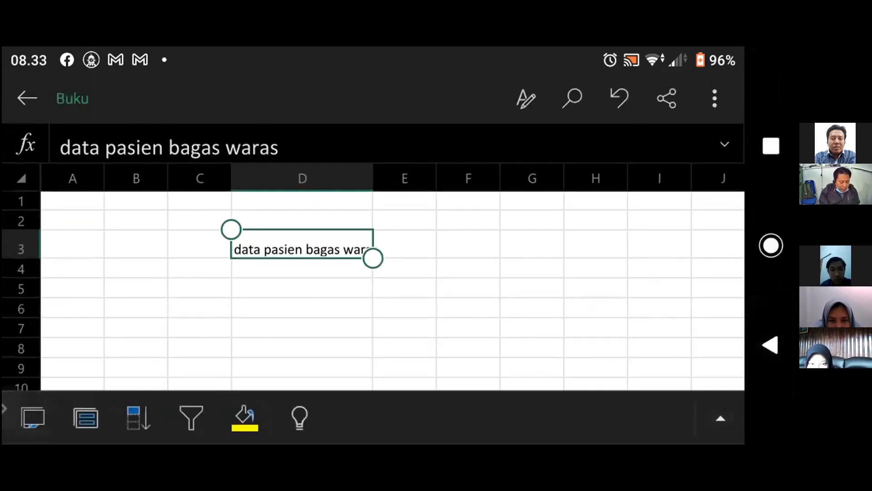
click(302, 244)
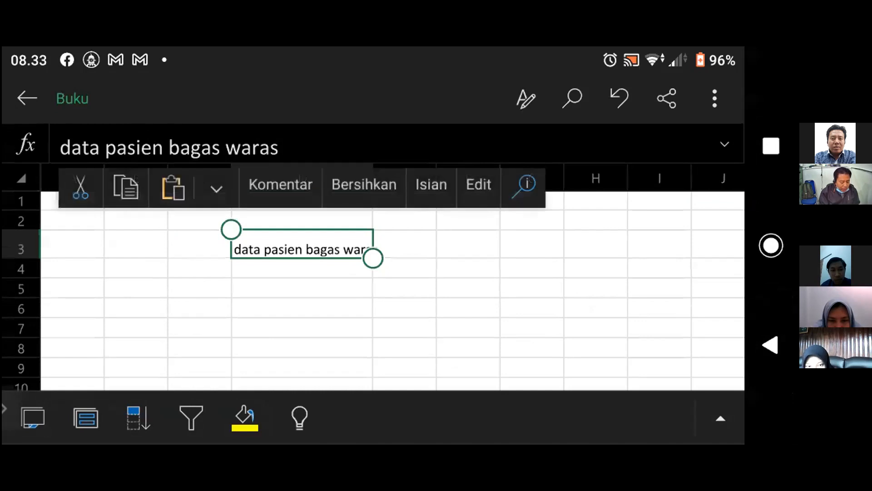
click(303, 244)
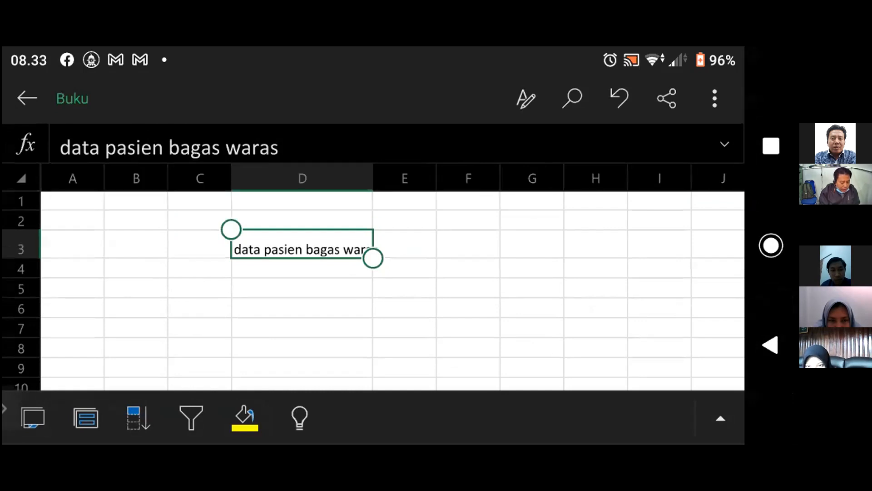
click(302, 245)
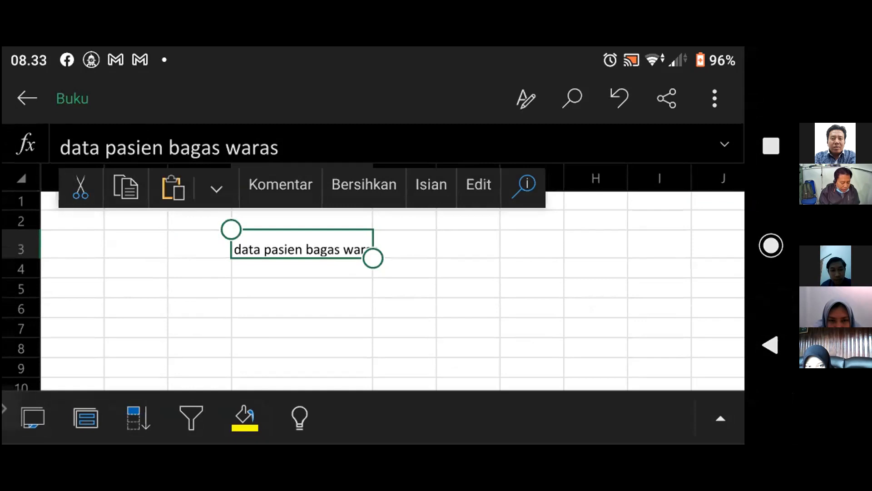
click(302, 244)
- Display the Beranda formatting options for cell D3 and view the list of command categories
click(525, 98)
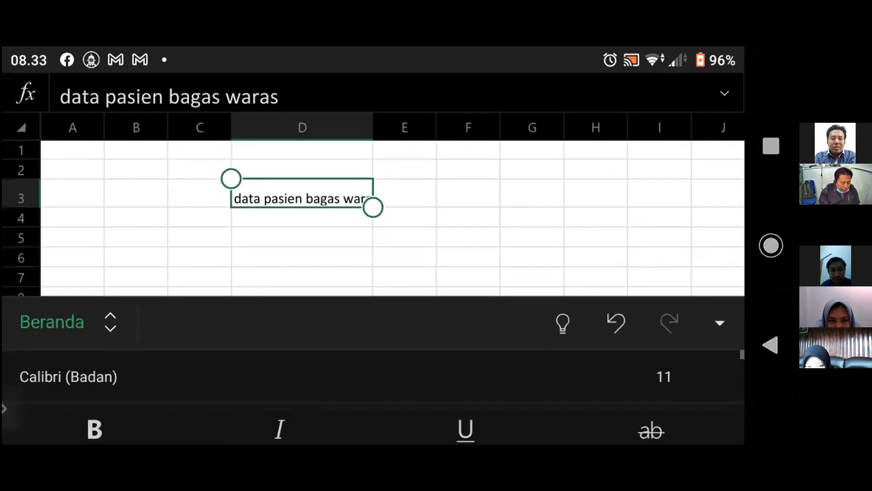
click(405, 194)
click(302, 194)
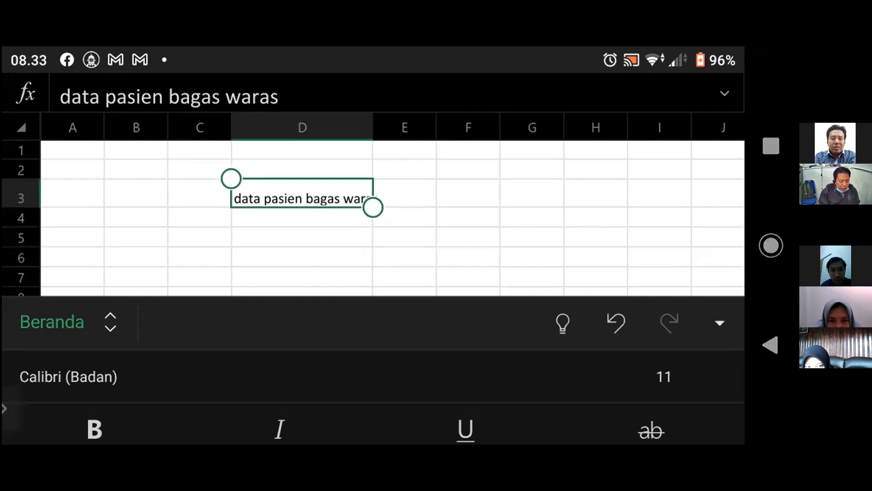
click(52, 322)
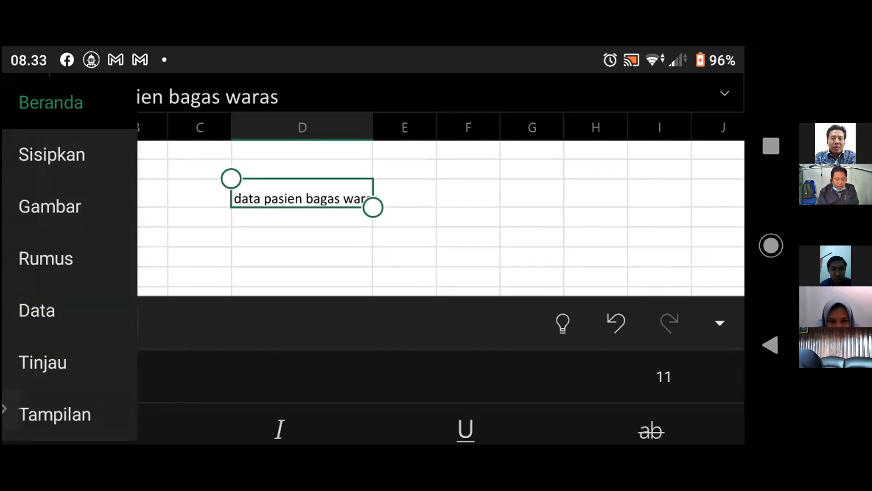
key(Escape)
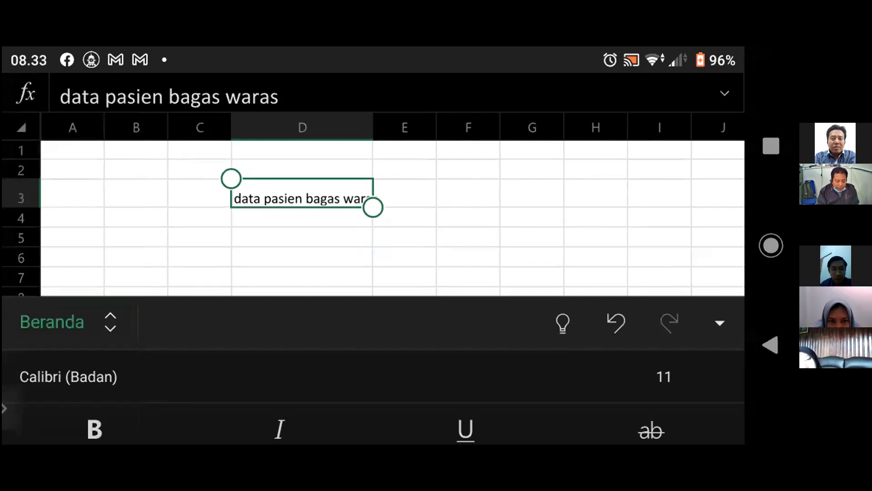
click(70, 323)
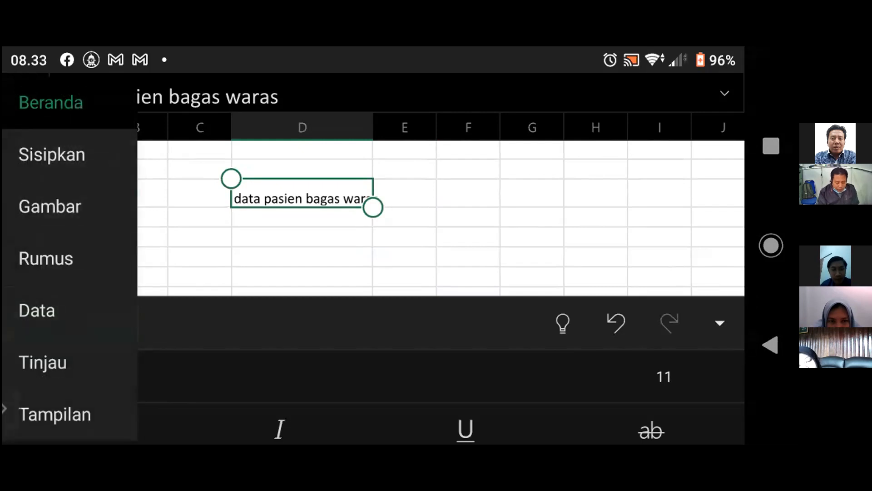
key(Escape)
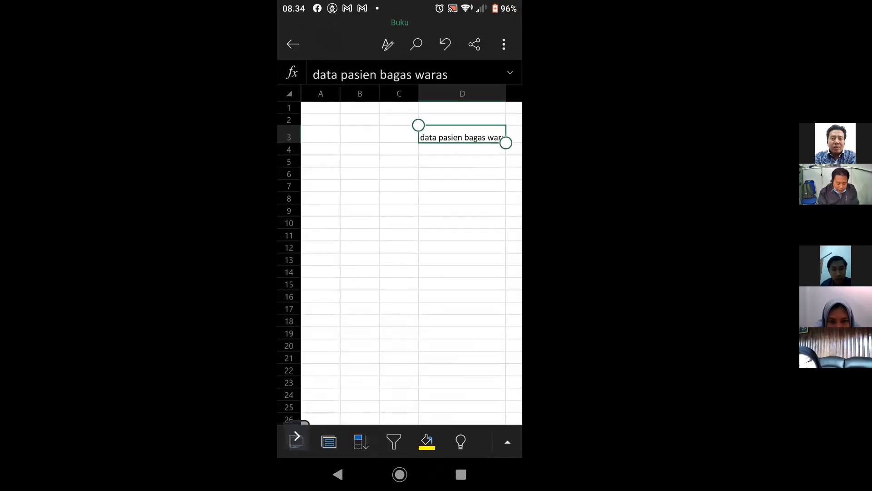
- Open the text in cell D3 for editing, view the numeric keypad, return to the letter keyboard and accept the entry
click(462, 186)
click(462, 135)
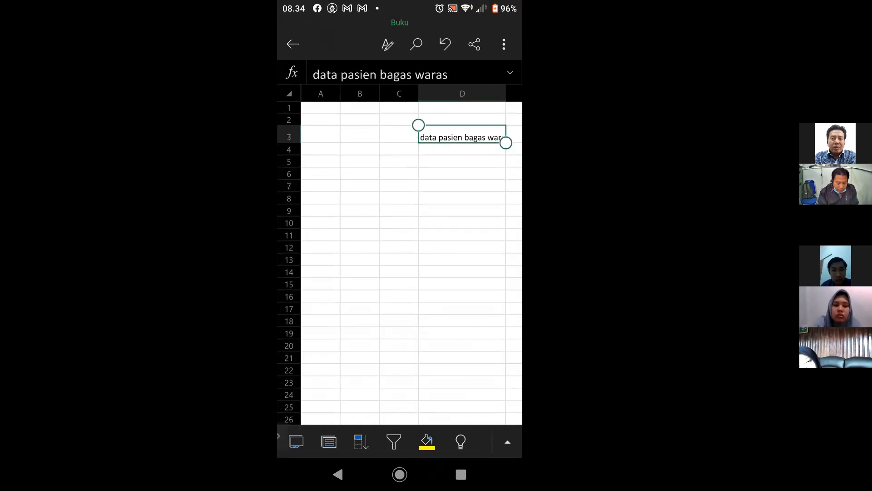
click(462, 135)
double_click(438, 137)
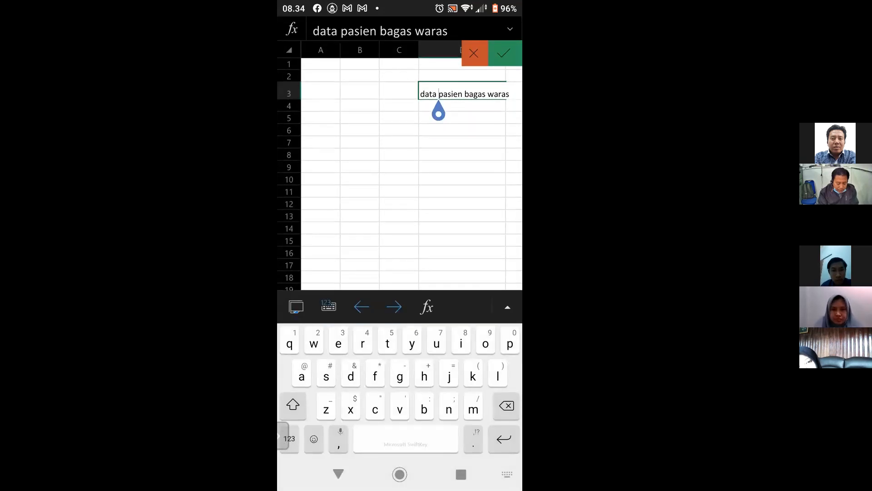
click(328, 307)
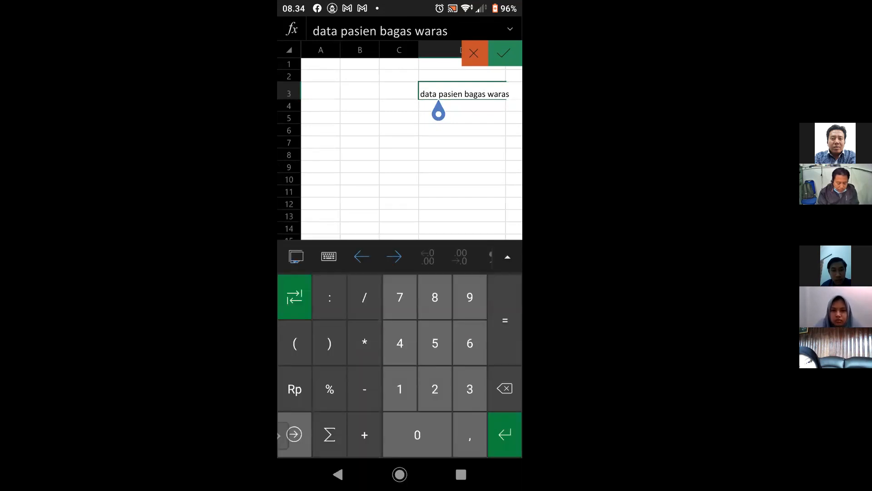
click(328, 256)
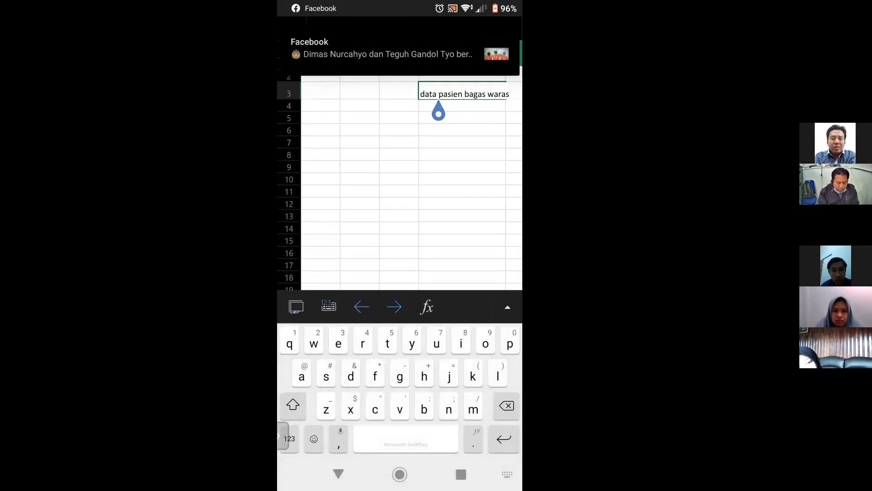
drag(363, 49, 500, 49)
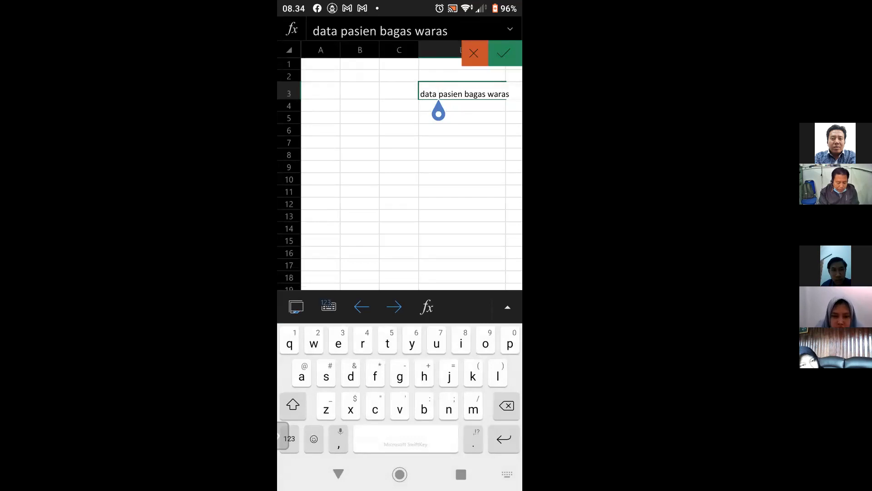
click(506, 53)
- Open empty cell C5 for editing, leave it blank, and select cells D13, D8 and C6 in turn
scroll(412, 264, right, 1)
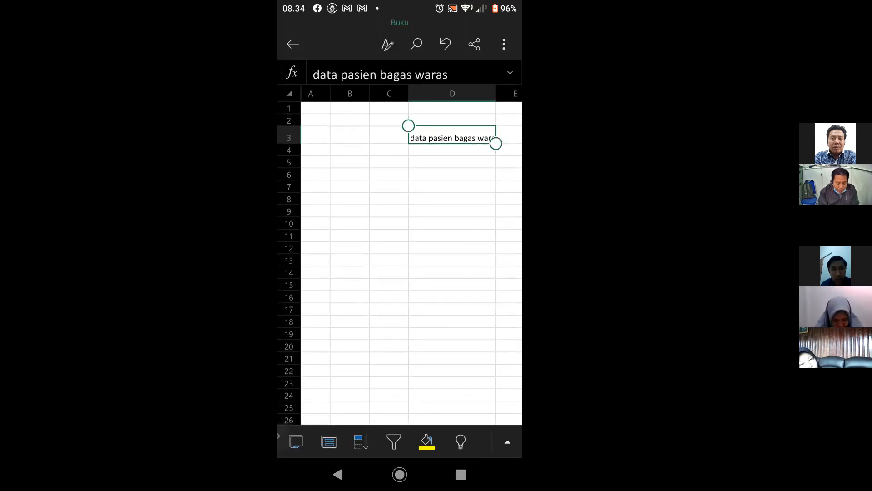
click(452, 198)
click(389, 162)
click(389, 162)
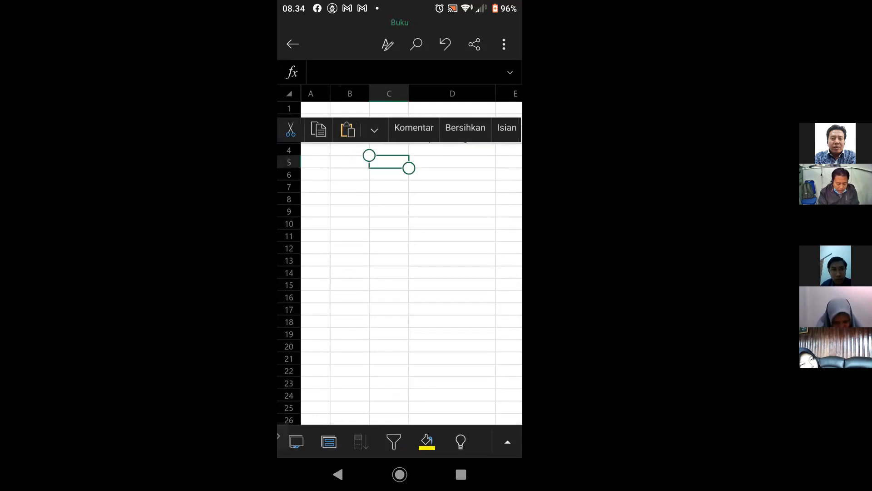
click(389, 162)
click(389, 163)
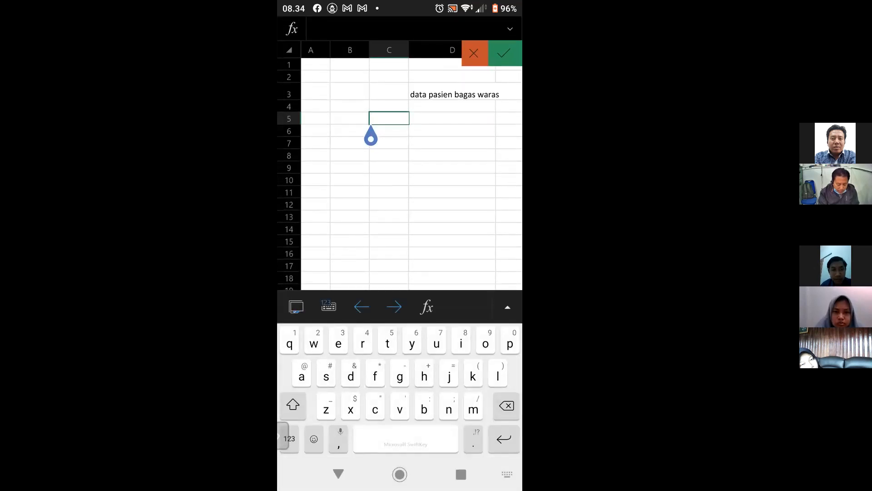
click(296, 306)
click(452, 217)
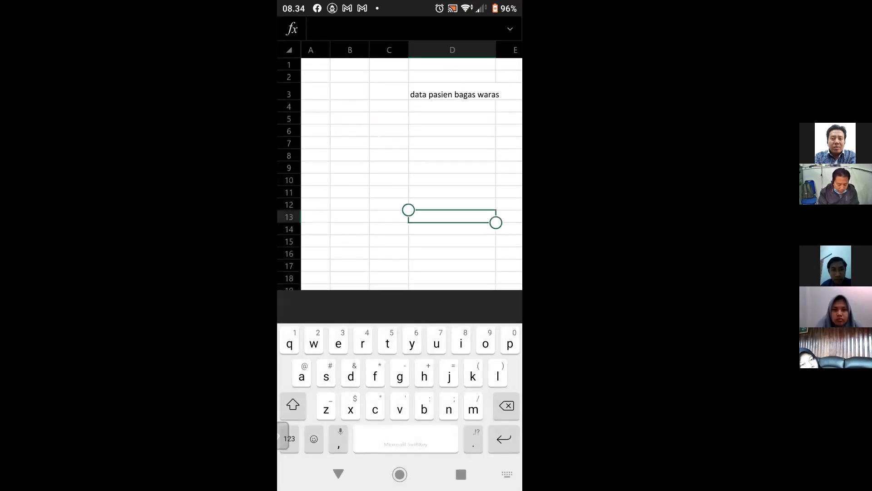
click(452, 155)
click(389, 131)
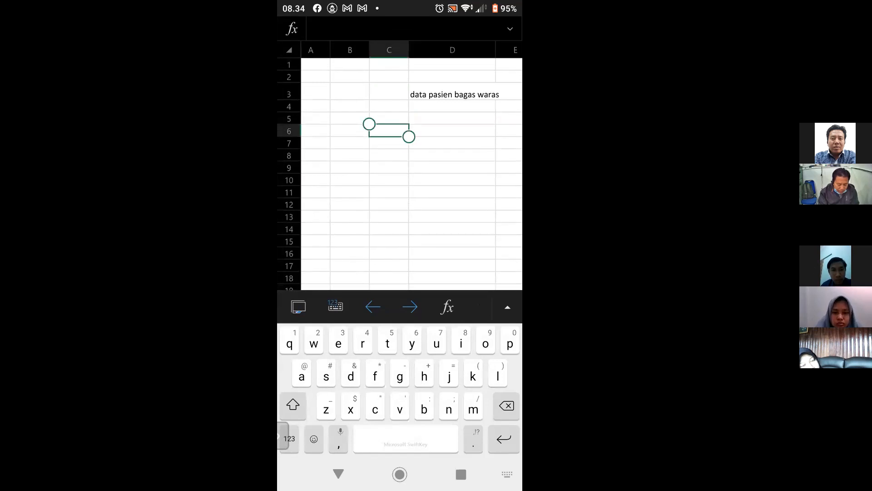
- Show, collapse and show again the Beranda formatting options for cell C6
click(339, 474)
click(508, 442)
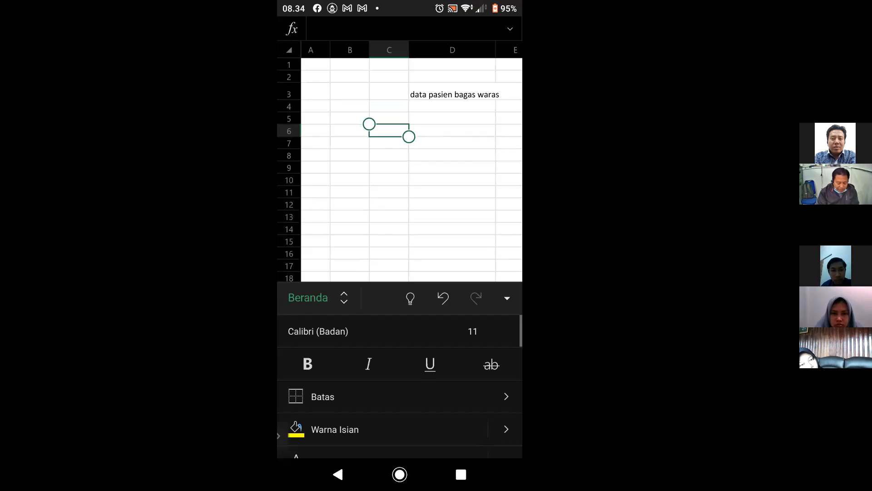
click(507, 298)
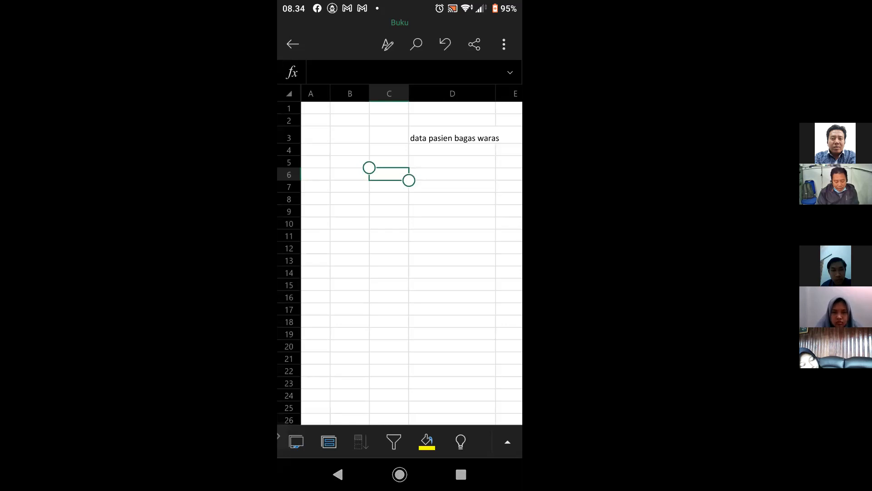
click(508, 442)
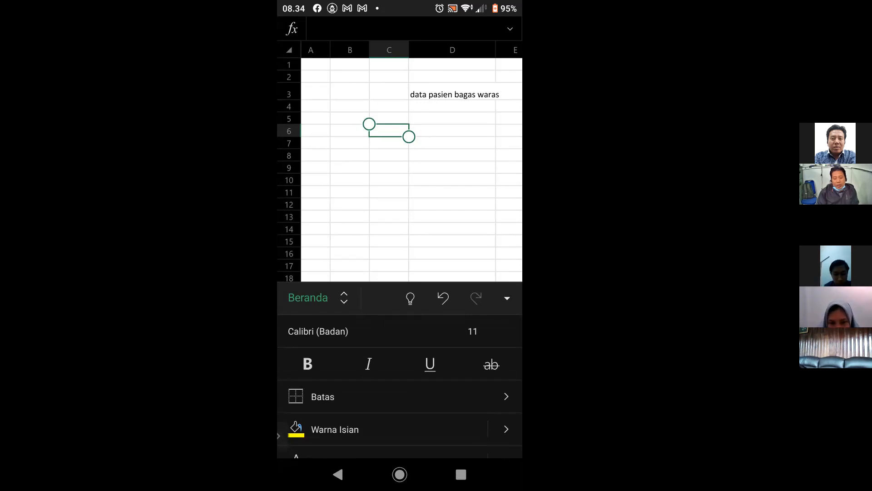
- View the Batas border presets and the Gaya Garis line styles for cell C6, then close the options without choosing any
scroll(400, 387, down, 1)
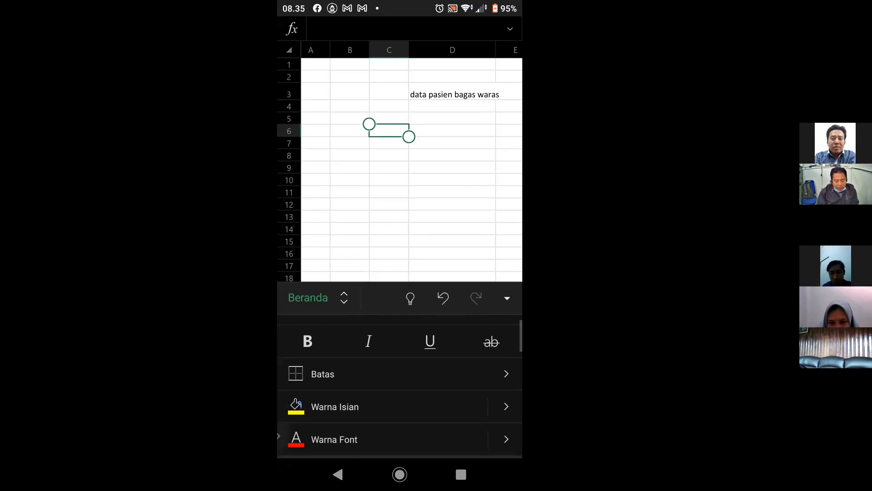
click(400, 374)
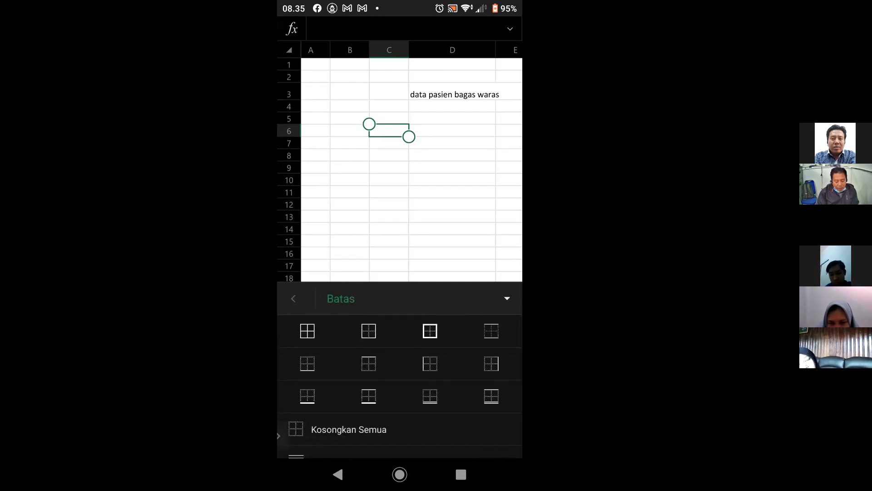
scroll(400, 386, down, 2)
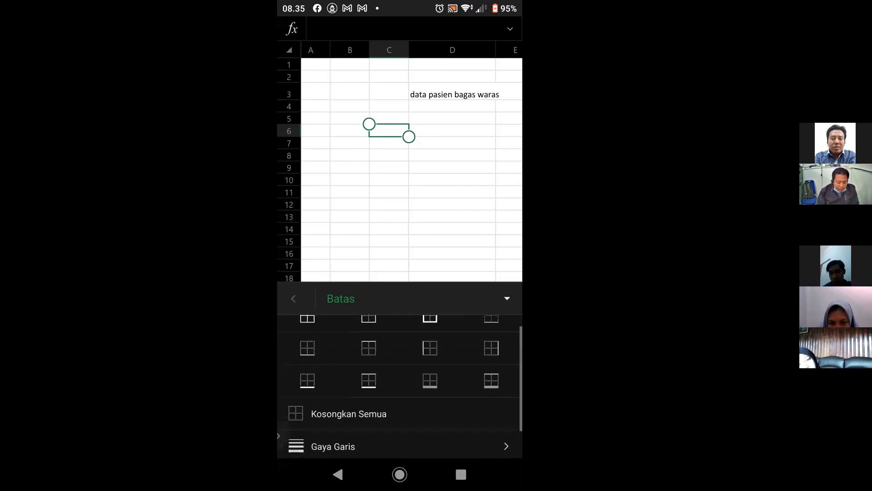
click(400, 409)
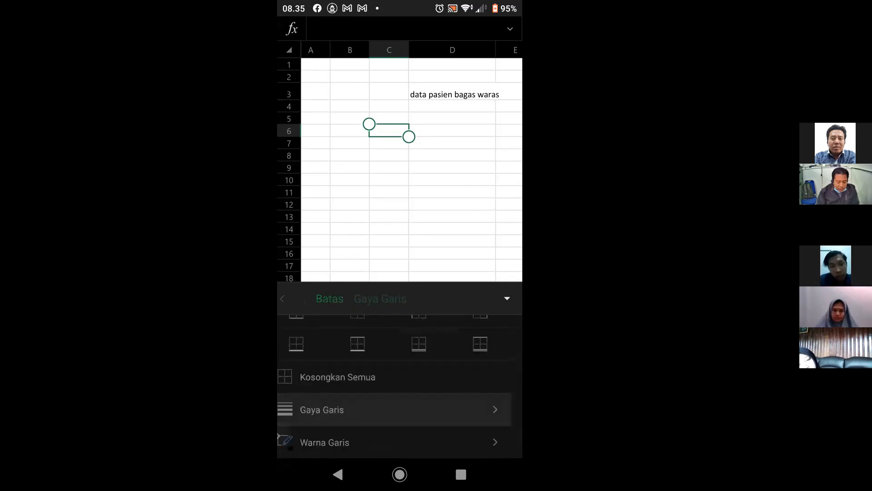
scroll(400, 386, down, 5)
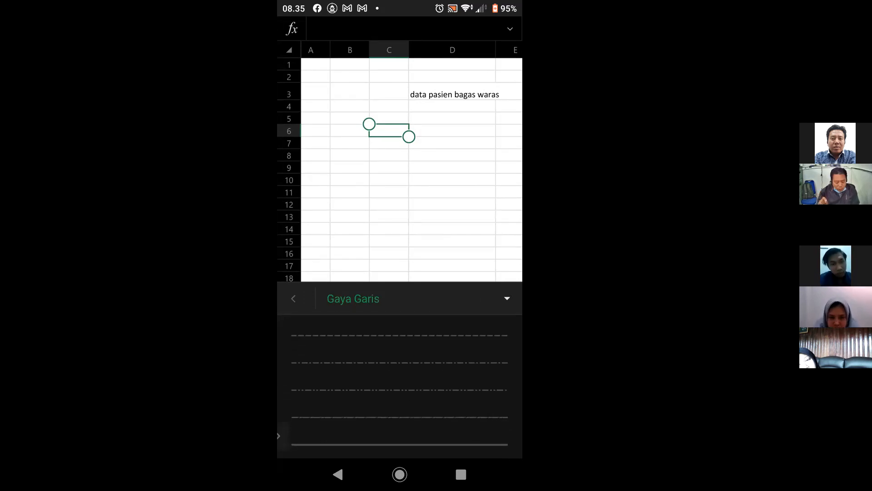
click(507, 298)
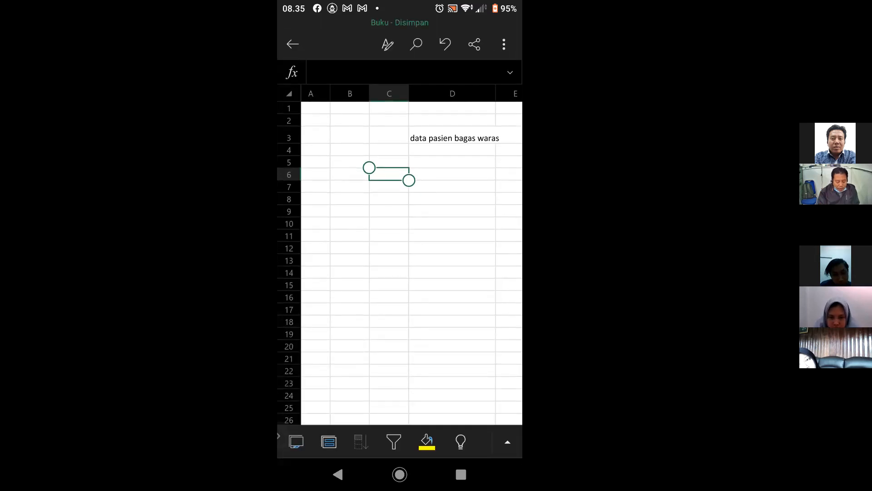
- Look through the theme and standard colours of Warna Isian for cell C6 and close the palette without picking one
click(507, 441)
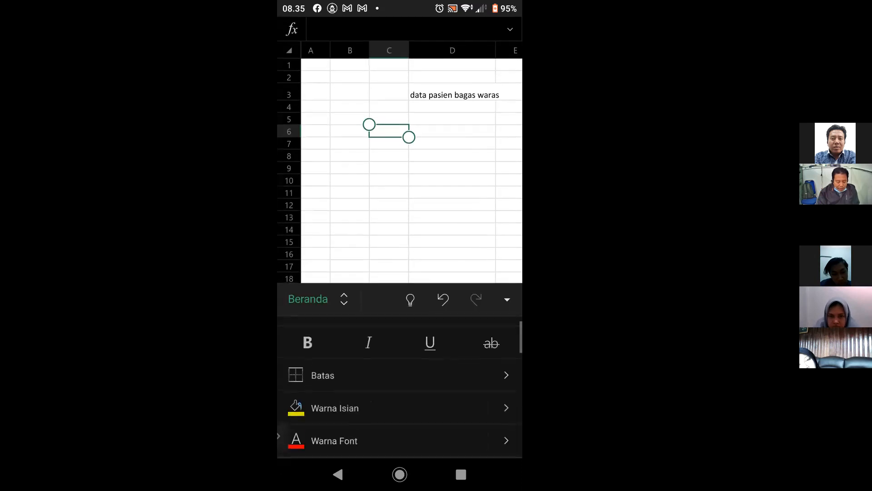
click(334, 402)
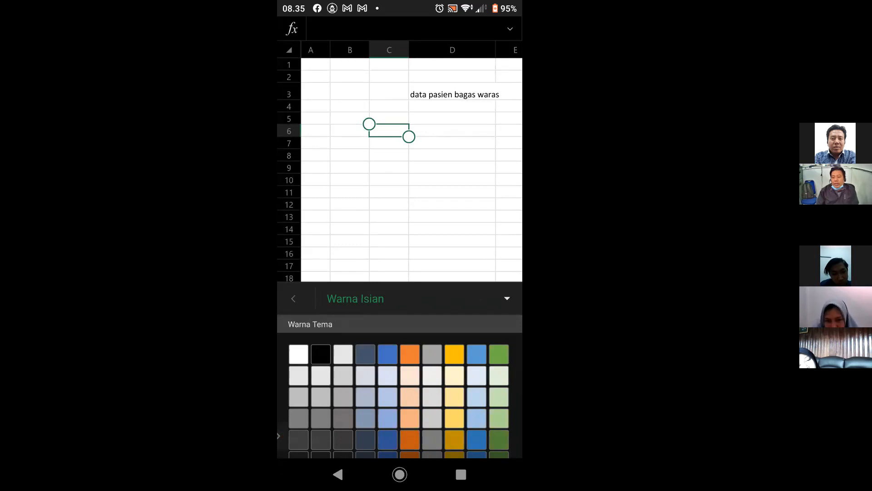
scroll(400, 386, down, 5)
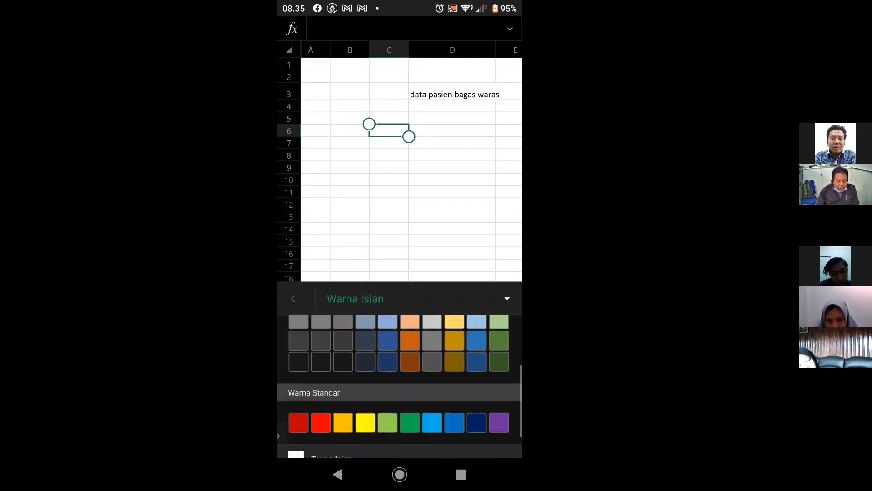
scroll(400, 386, down, 1)
scroll(400, 386, up, 1)
click(507, 299)
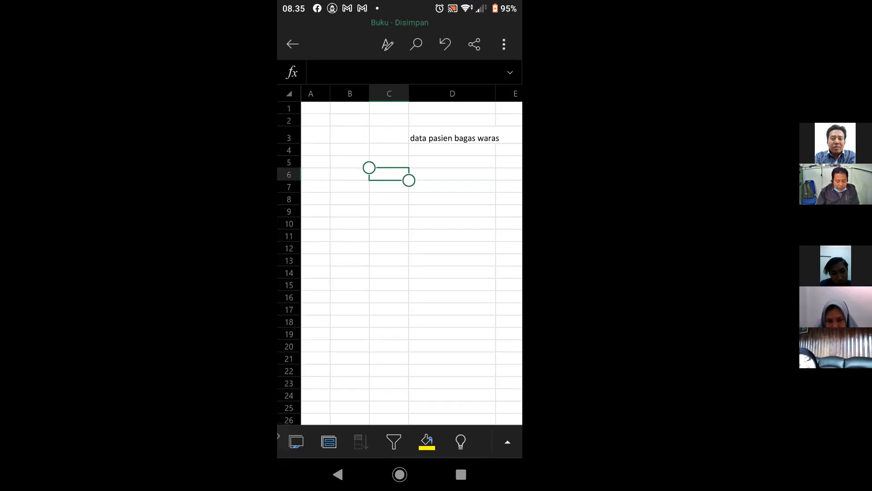
- Examine the remaining Beranda options for cell C6, from text alignment, Gabung & Tengahkan and Bungkus Teks to Gaya Sel and Sisipkan & Hapus
click(508, 442)
scroll(400, 386, down, 3)
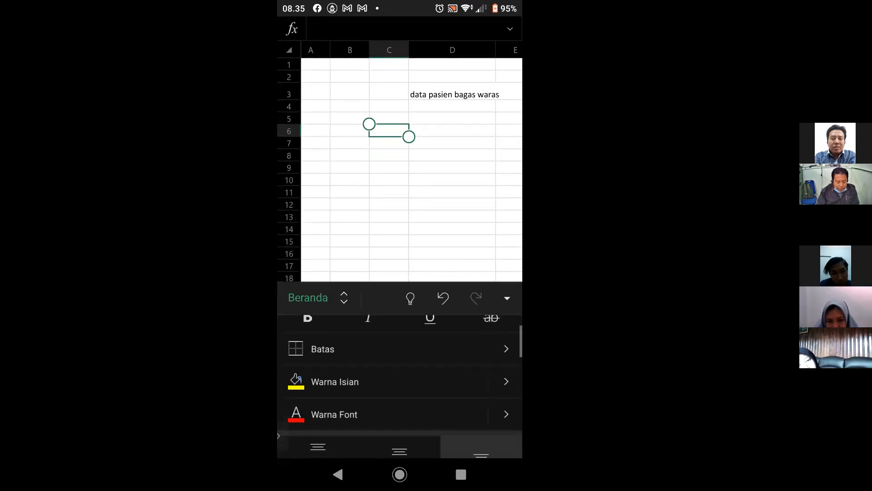
scroll(400, 387, down, 1)
scroll(399, 386, down, 1)
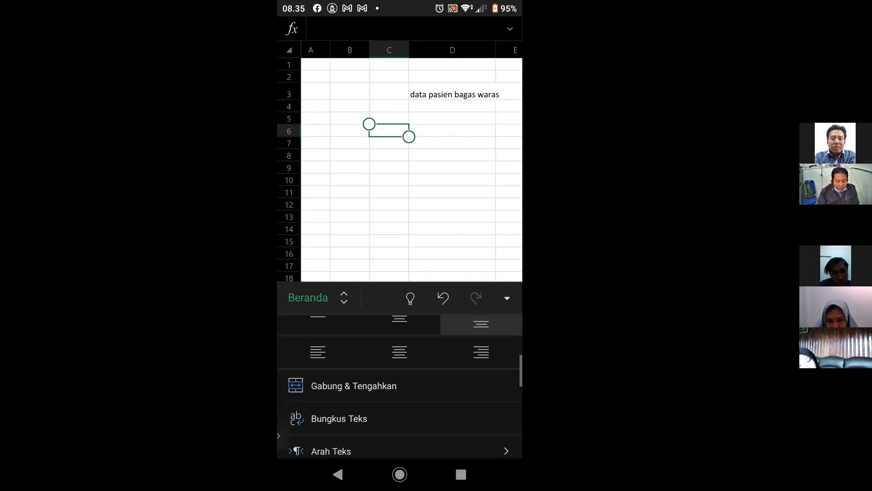
scroll(400, 387, up, 1)
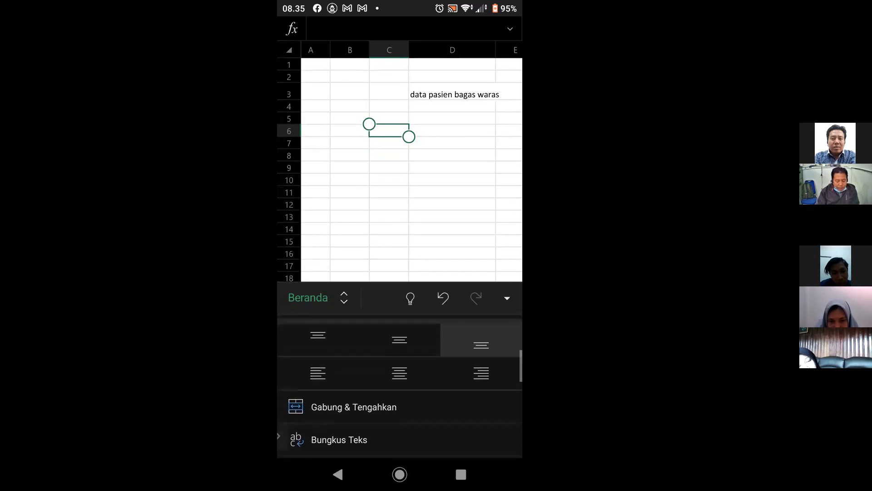
scroll(400, 387, down, 1)
scroll(400, 386, down, 1)
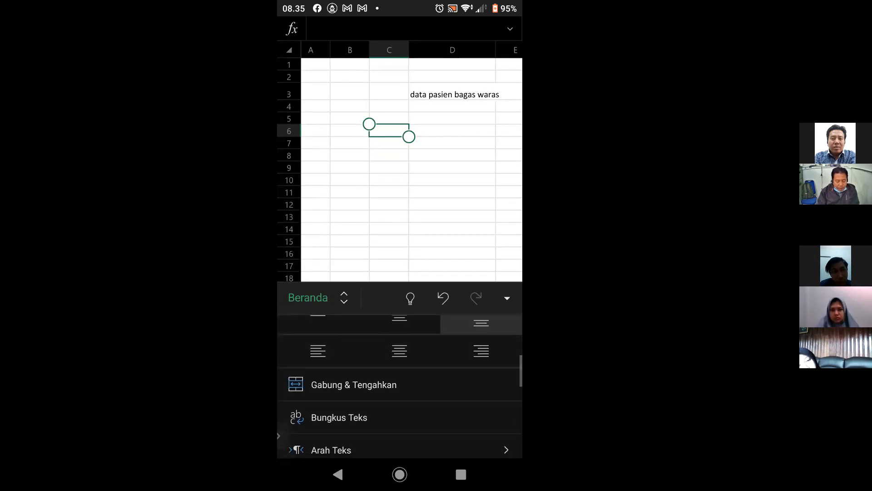
scroll(400, 386, down, 2)
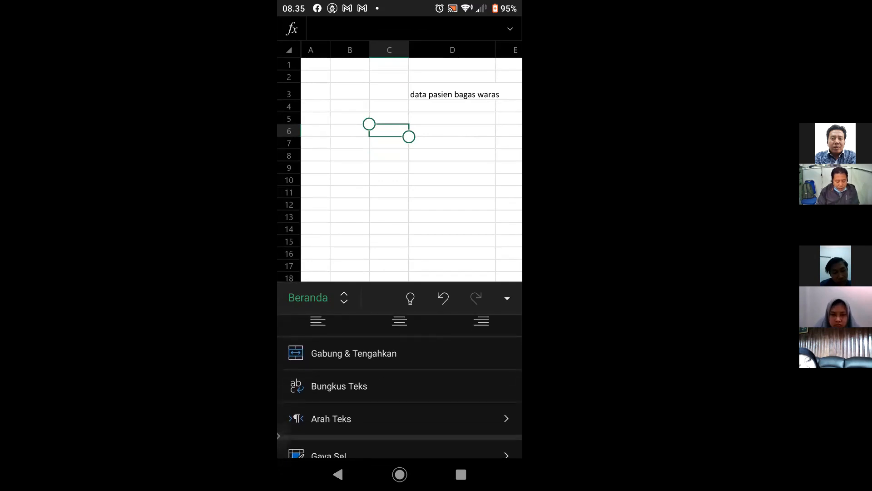
scroll(400, 387, down, 3)
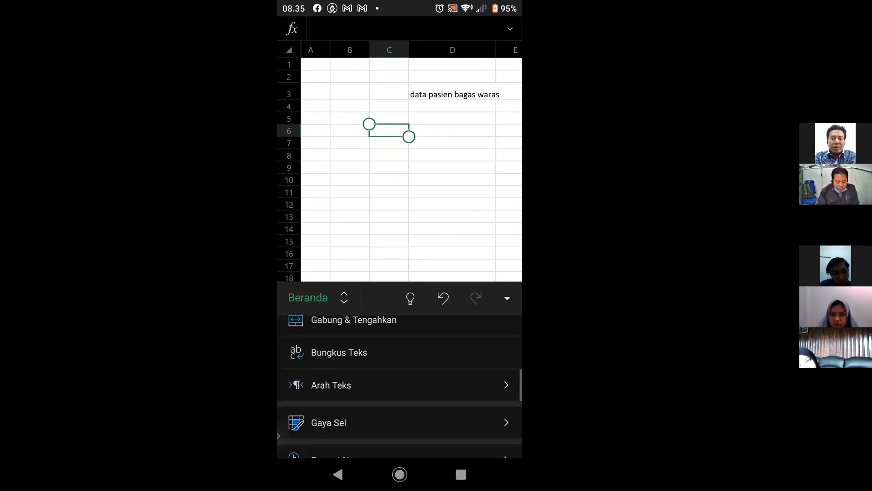
scroll(400, 386, down, 3)
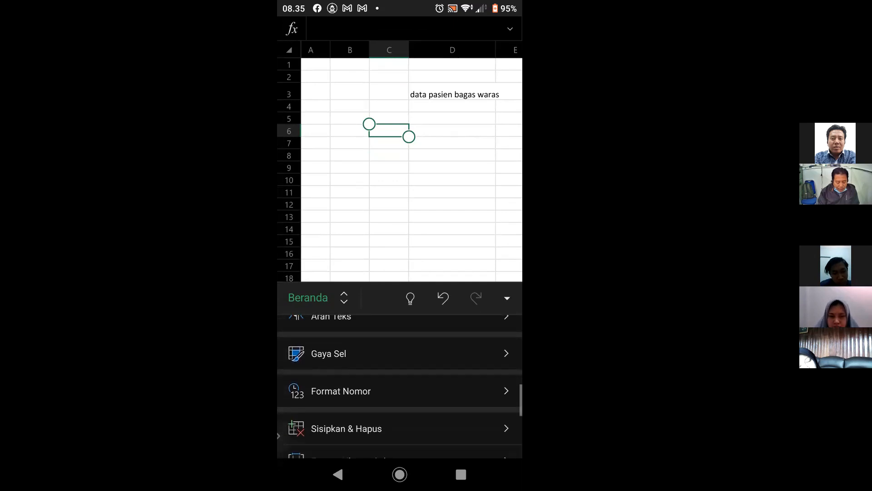
- Review the Format Nomor categories from Umum to Khusus and return to the Beranda options without changing the format
click(340, 369)
scroll(400, 387, down, 2)
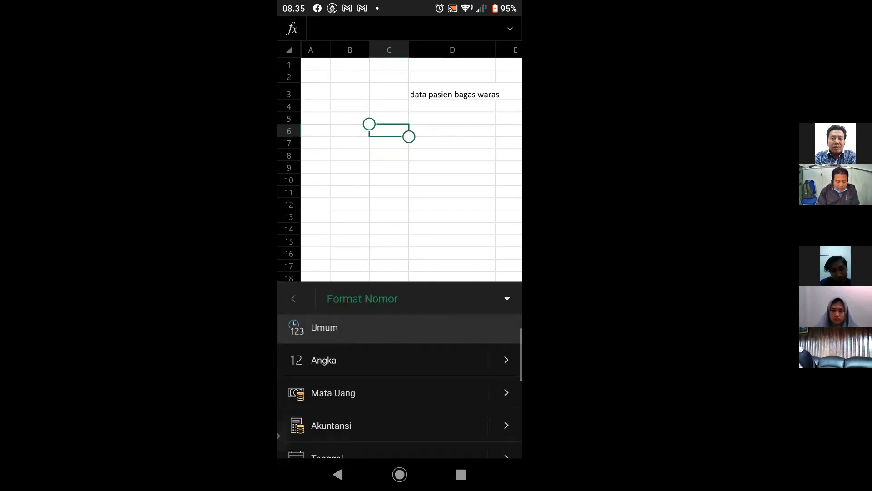
scroll(400, 387, down, 4)
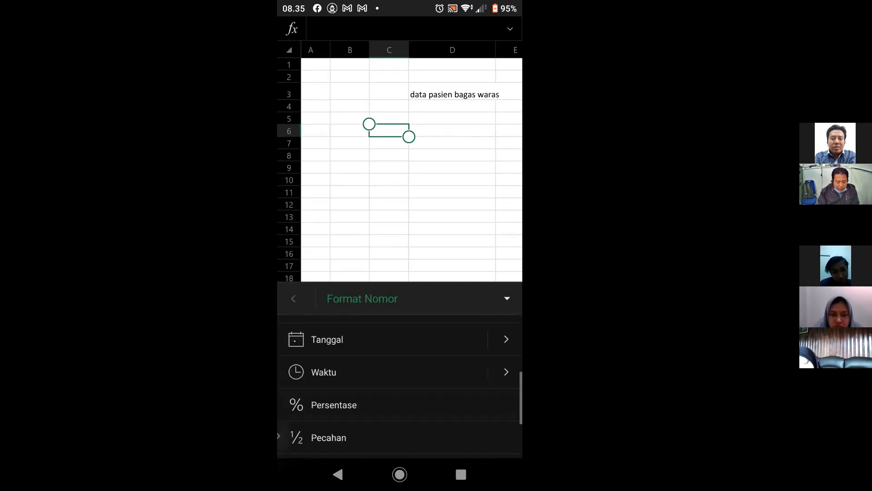
scroll(400, 386, down, 1)
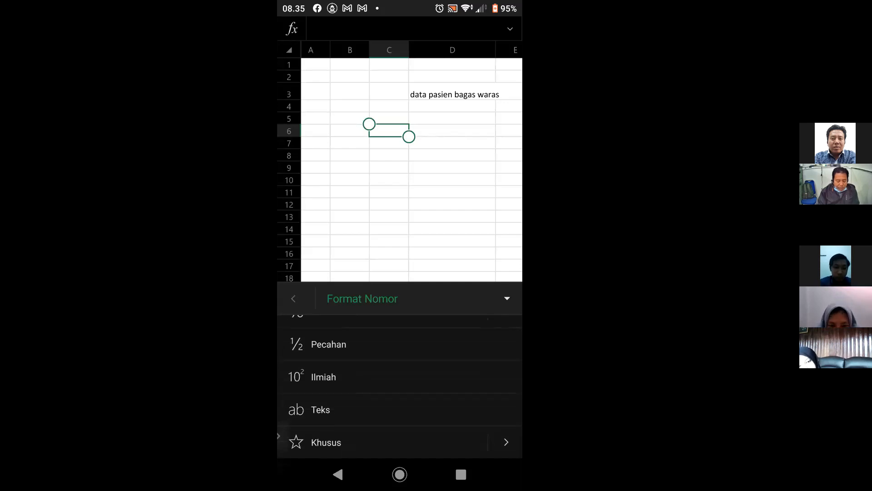
click(338, 473)
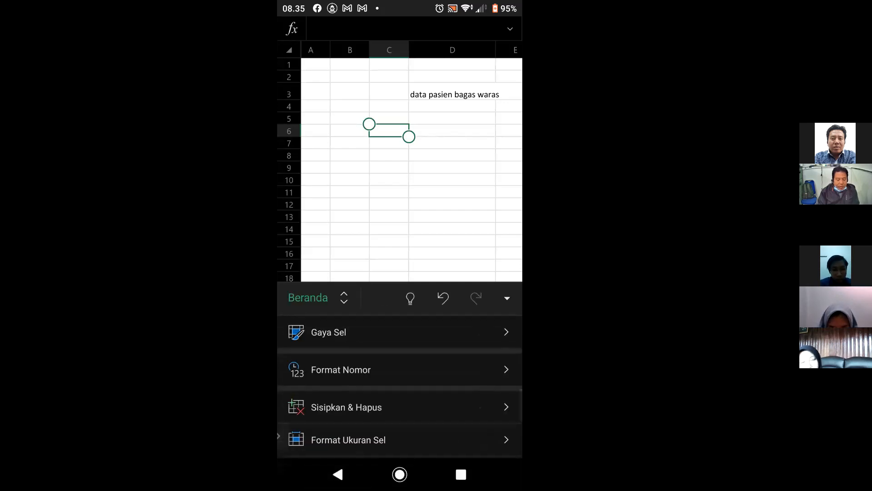
- Stop sharing the phone screen in the video meeting
click(279, 436)
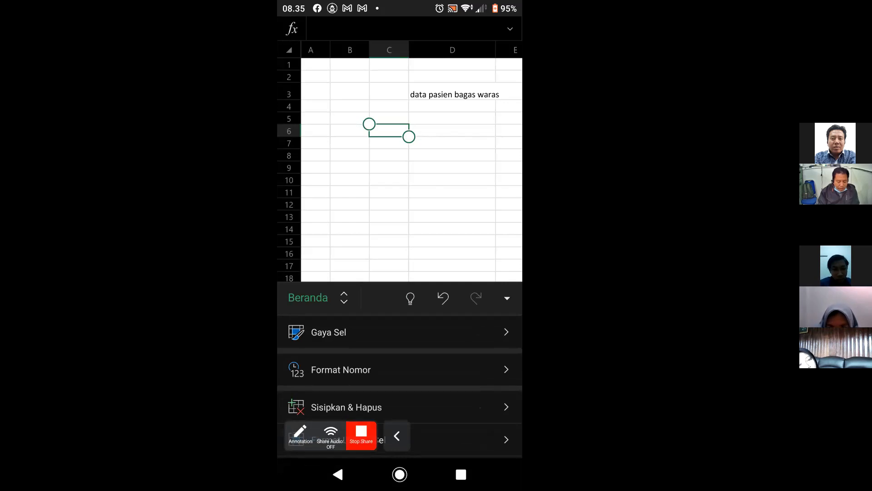
click(361, 435)
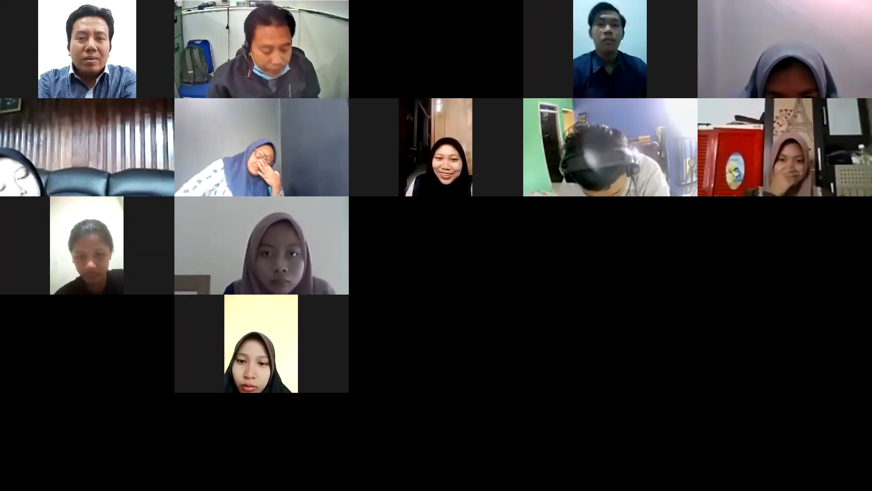
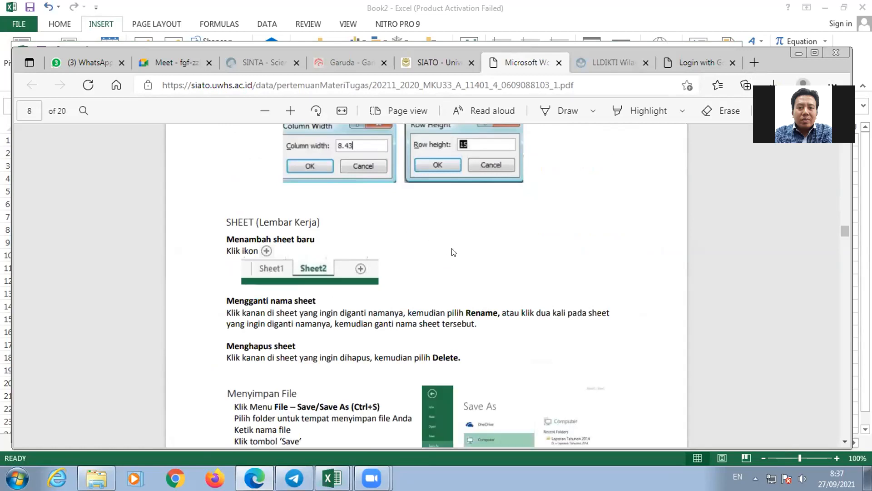
- Read through the PDF module from the sheet and file-saving sections on page 8 to the cell formatting instructions on page 10
scroll(487, 301, down, 7)
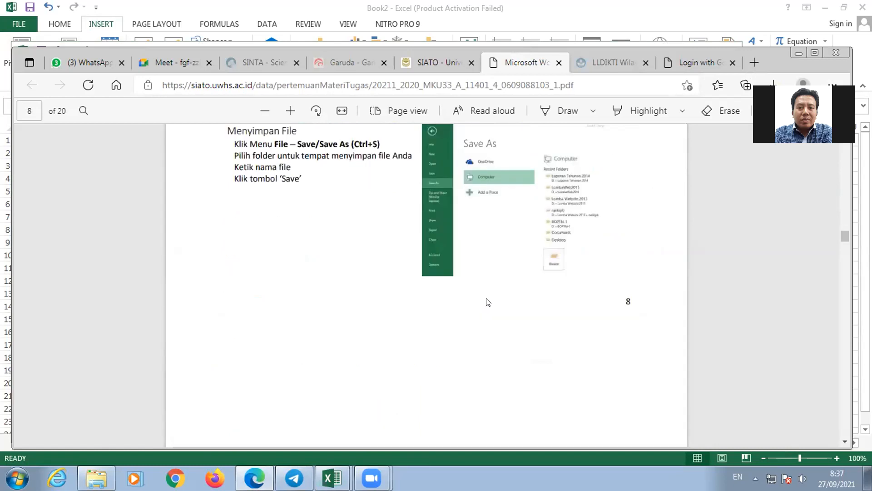
scroll(488, 301, up, 2)
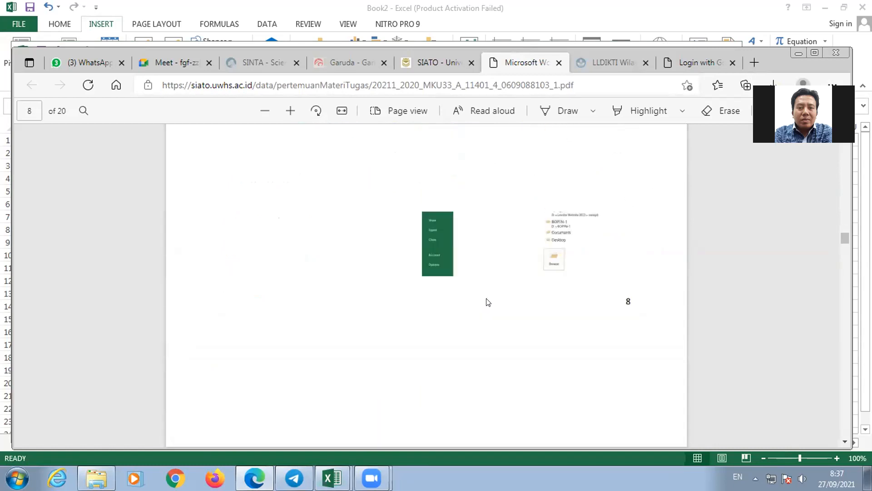
scroll(488, 301, up, 4)
scroll(454, 302, down, 6)
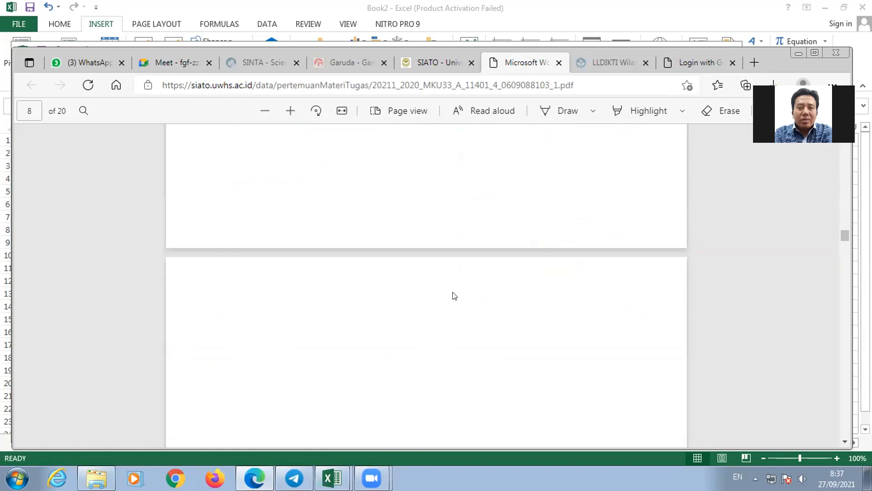
scroll(454, 296, up, 8)
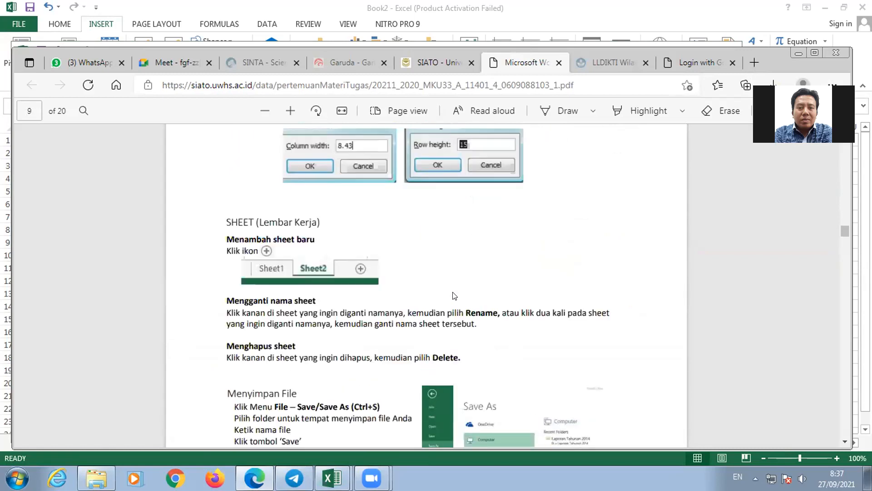
scroll(454, 296, down, 12)
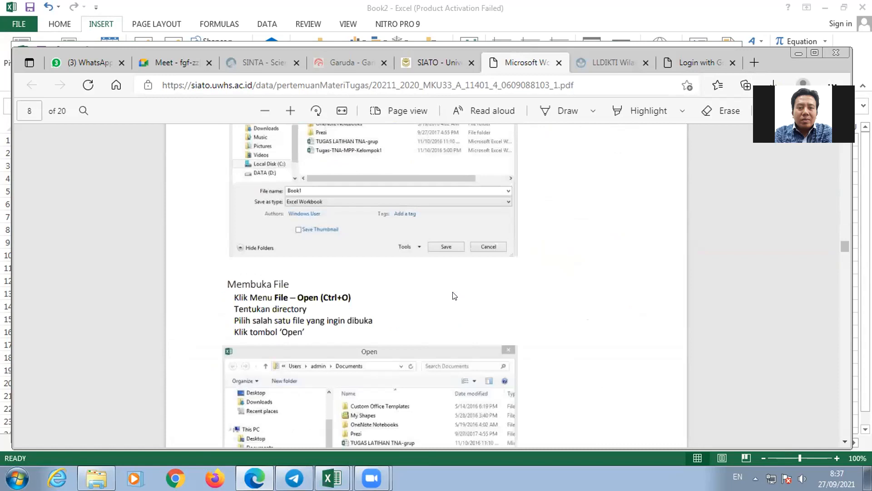
scroll(454, 296, down, 10)
scroll(454, 296, up, 2)
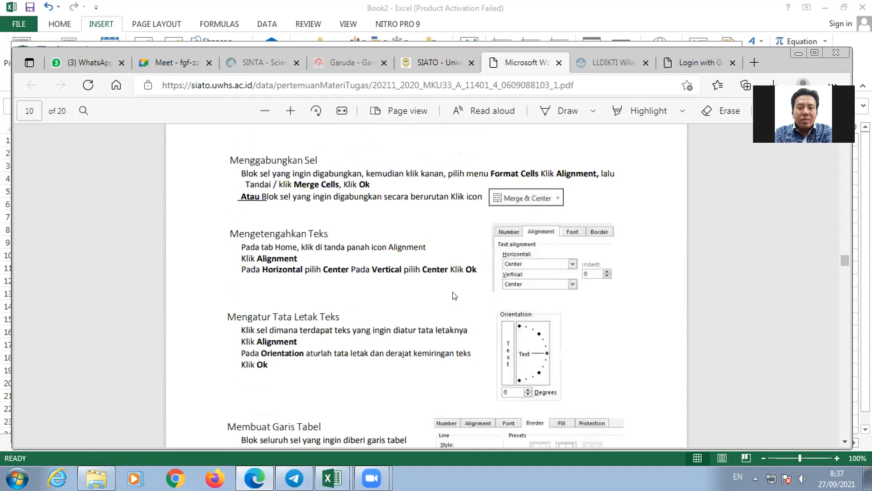
scroll(454, 296, down, 6)
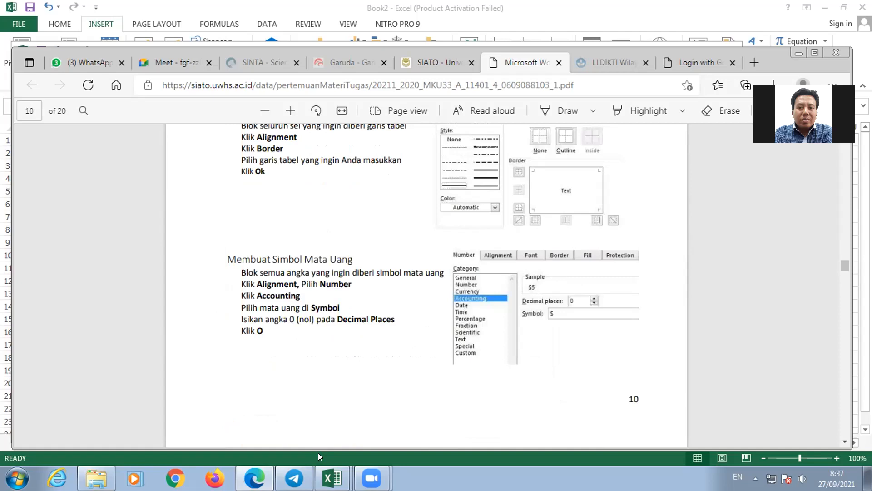
mouse_move(332, 477)
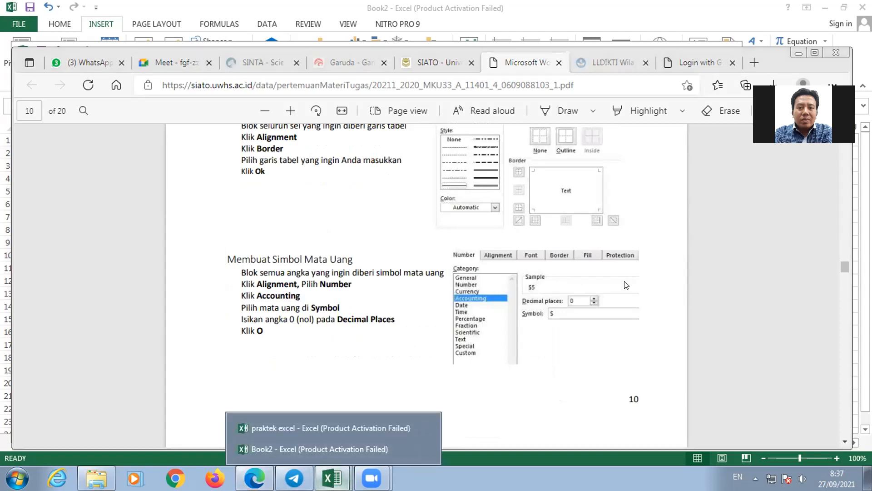
- Look over the border instructions on pages 11 and 12 of the module and return to the Praktikum 1 data table
scroll(507, 381, down, 10)
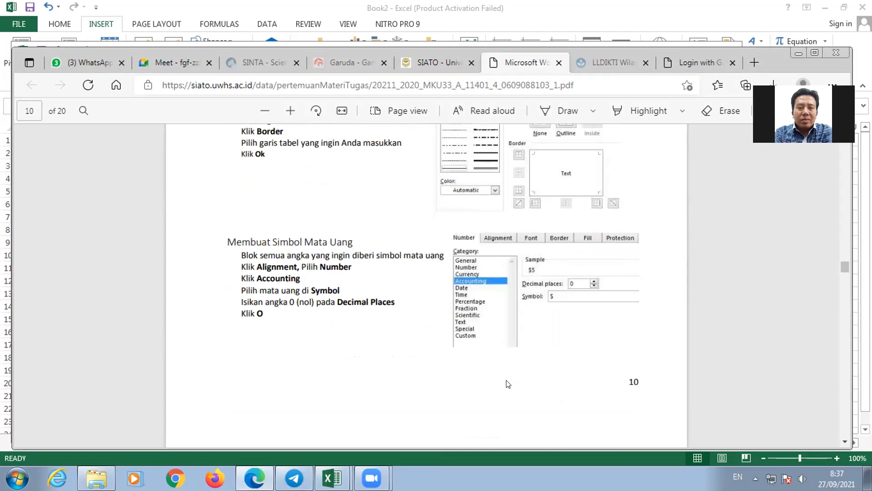
scroll(504, 382, down, 10)
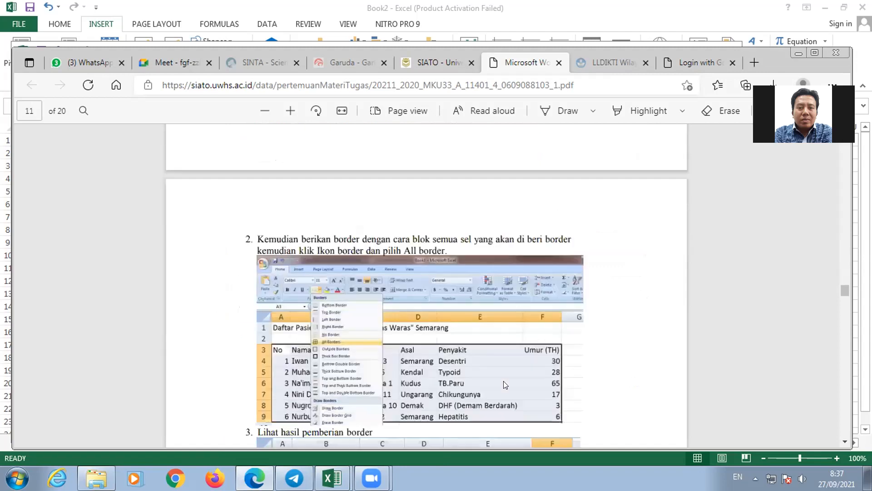
scroll(503, 385, down, 3)
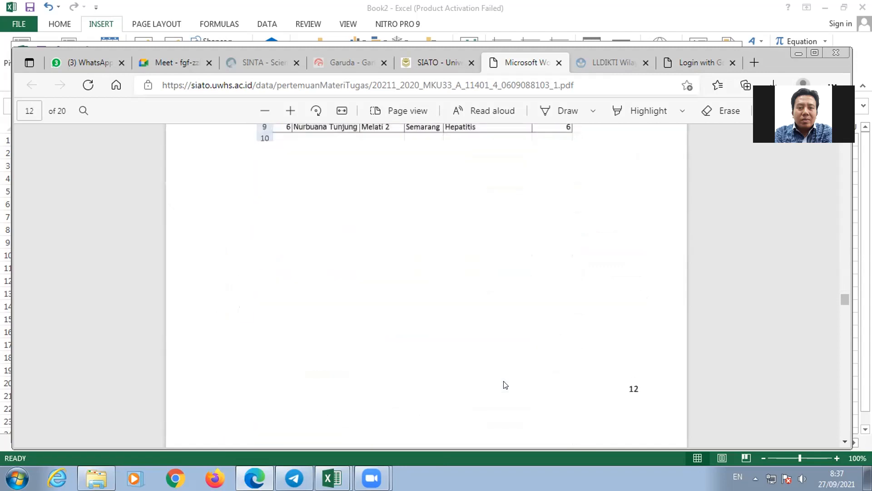
scroll(506, 385, up, 2)
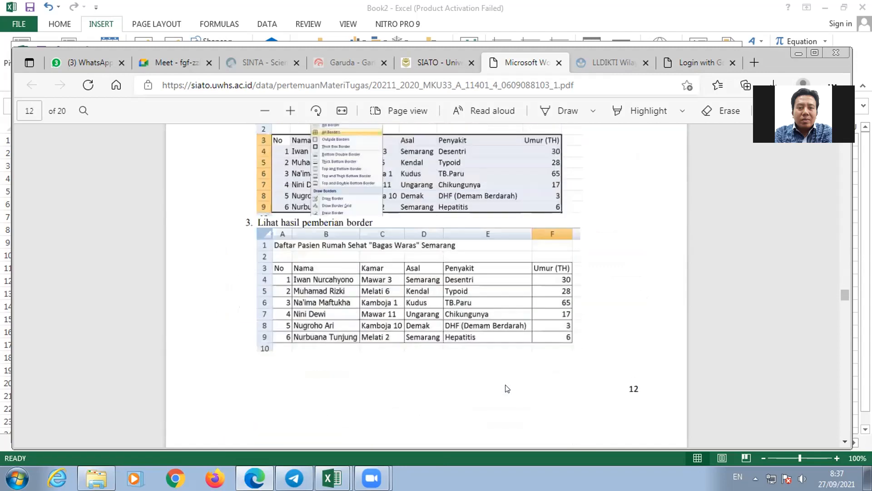
scroll(507, 388, up, 4)
scroll(518, 382, up, 6)
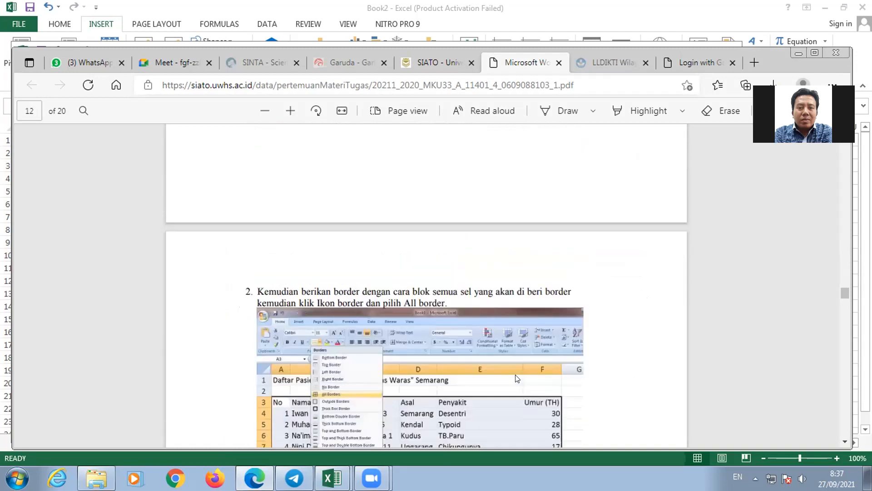
scroll(517, 379, up, 12)
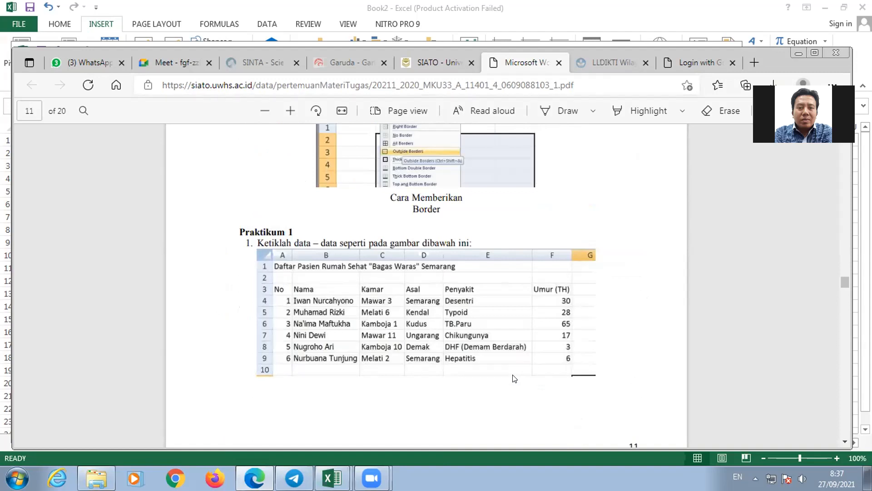
scroll(393, 271, up, 2)
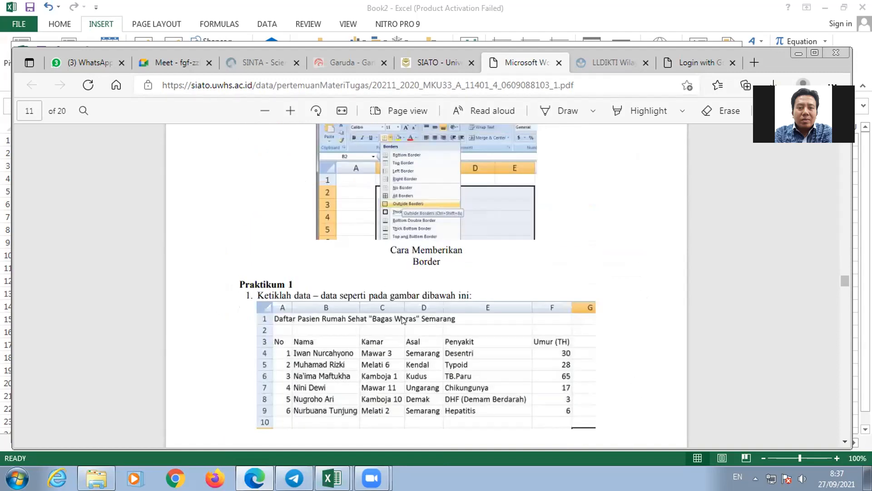
scroll(412, 334, down, 4)
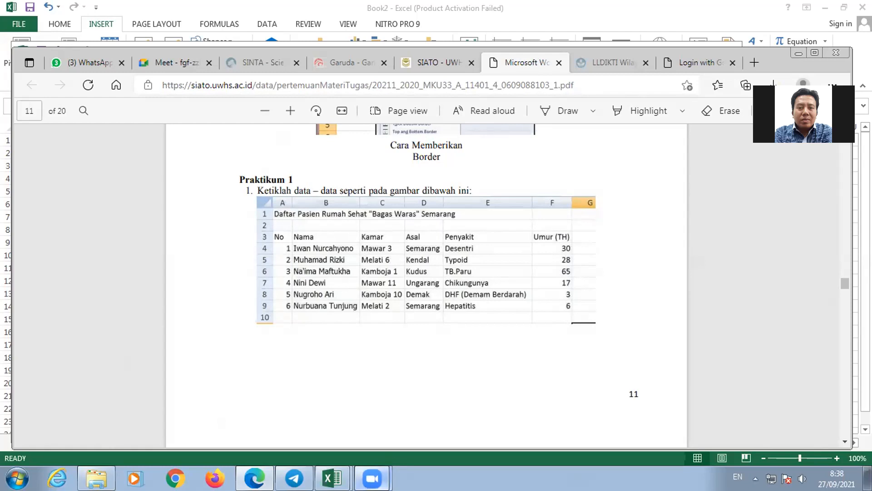
- Switch to the Zoom window and its meeting controls
mouse_move(371, 477)
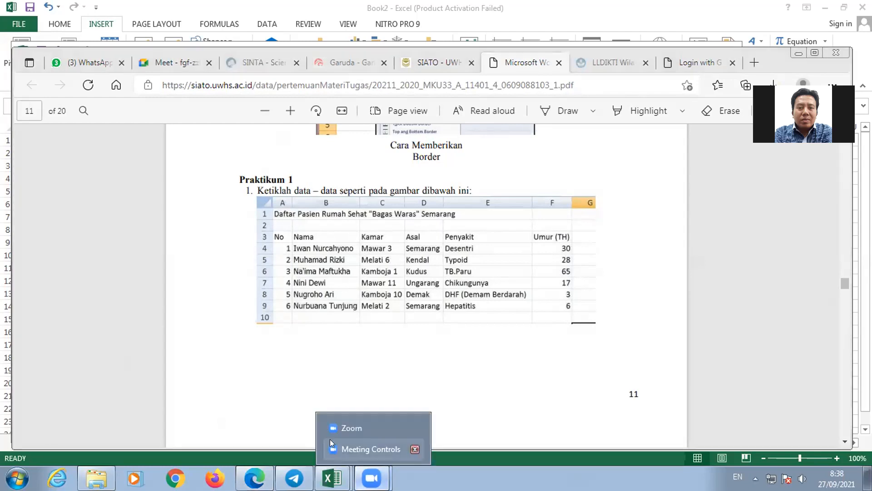
click(352, 429)
mouse_move(372, 478)
click(369, 447)
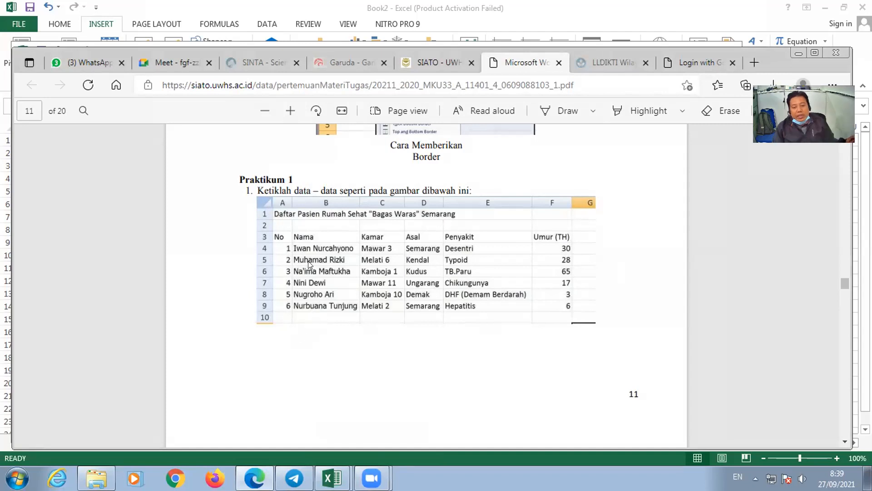
- Switch to the praktek excel workbook and clear the results in D13:E16 and D17 on Sheet3
mouse_move(331, 477)
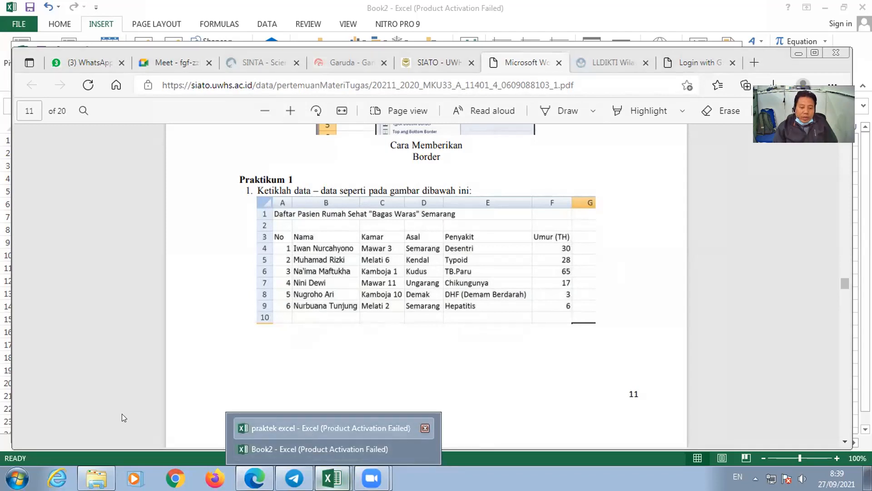
click(308, 429)
scroll(228, 60, down, 1)
scroll(273, 243, down, 2)
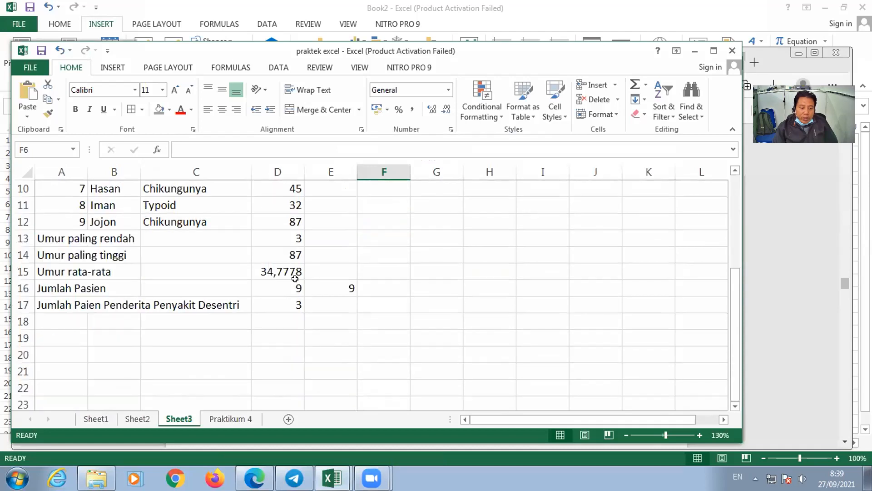
drag(292, 240, 332, 292)
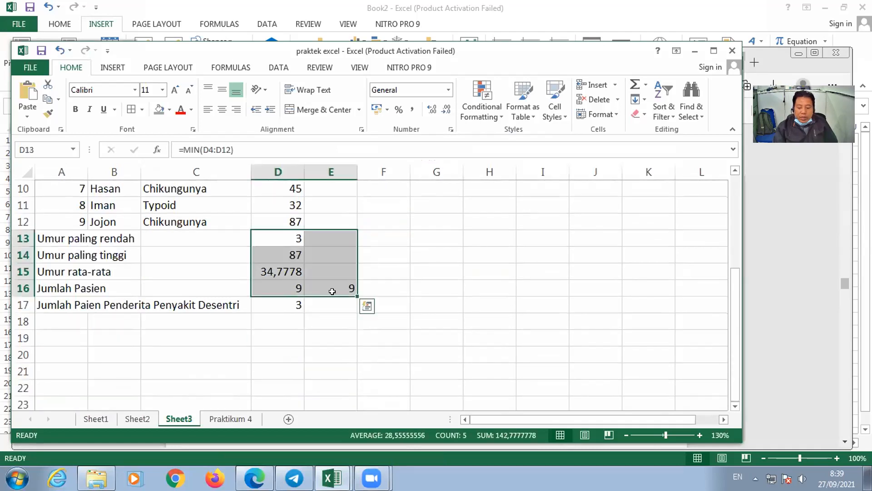
key(Delete)
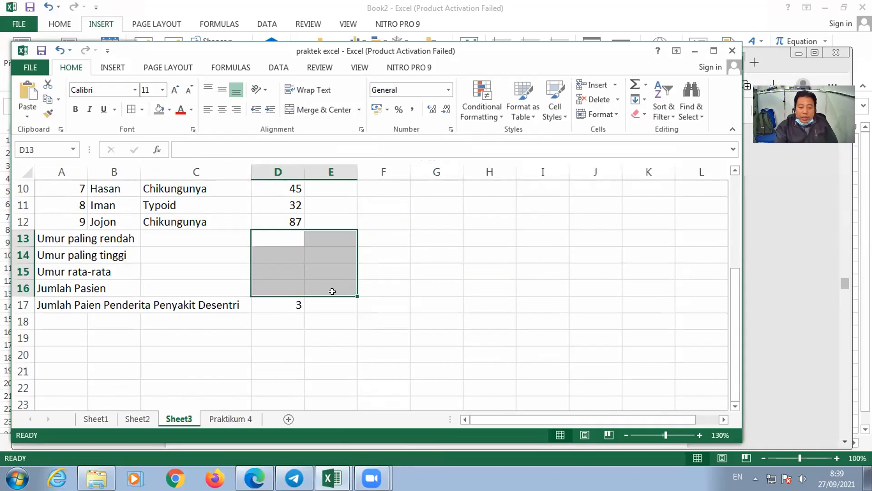
click(284, 305)
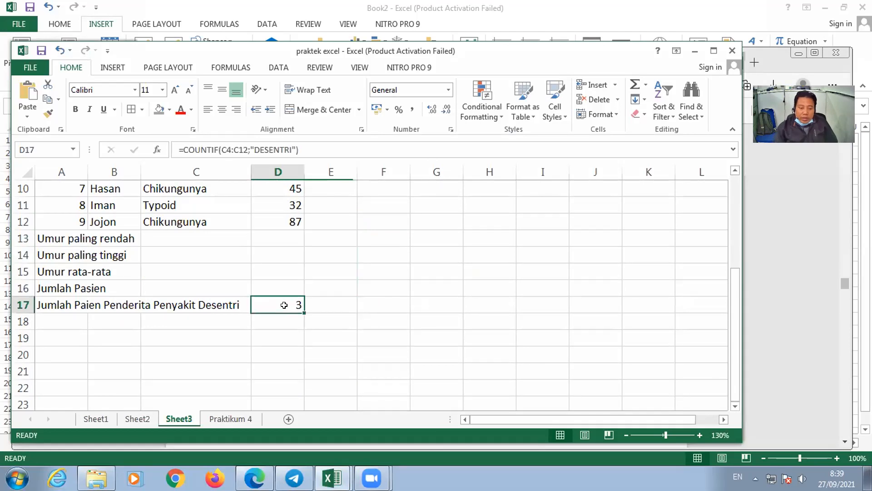
key(Delete)
scroll(168, 400, up, 2)
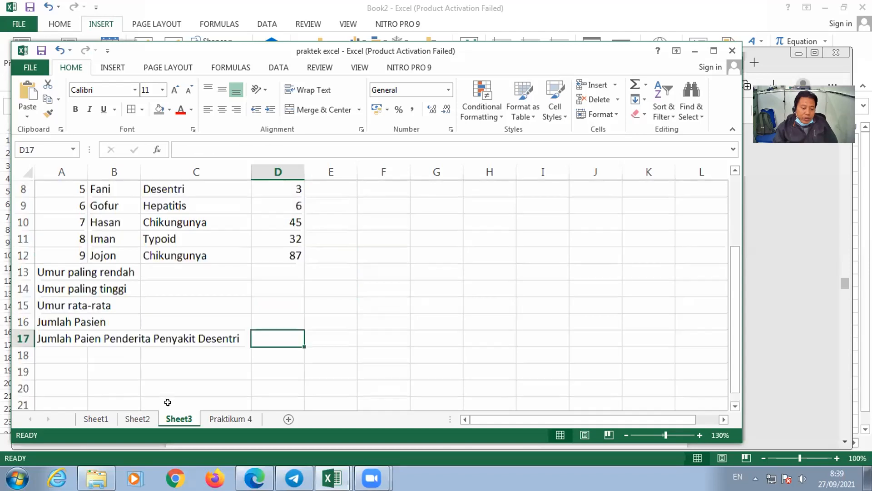
- Close the praktek excel workbook without saving its changes and reopen it from the recent workbooks
click(97, 419)
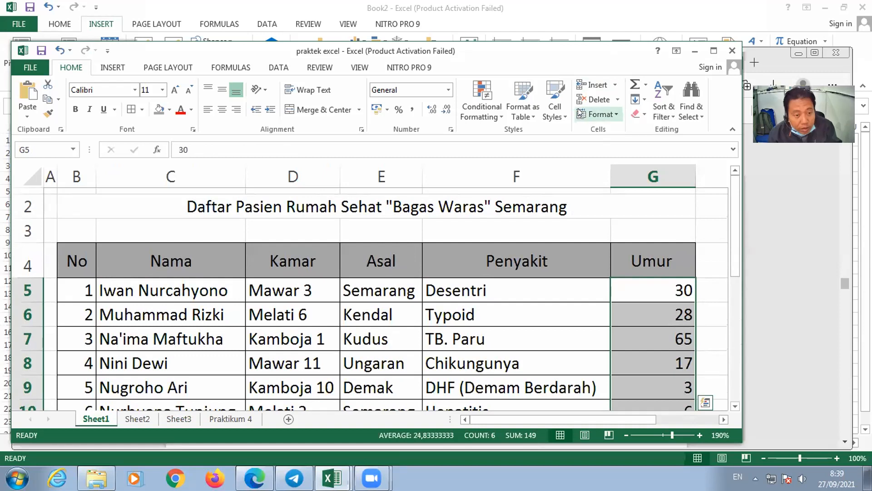
key(alt+F4)
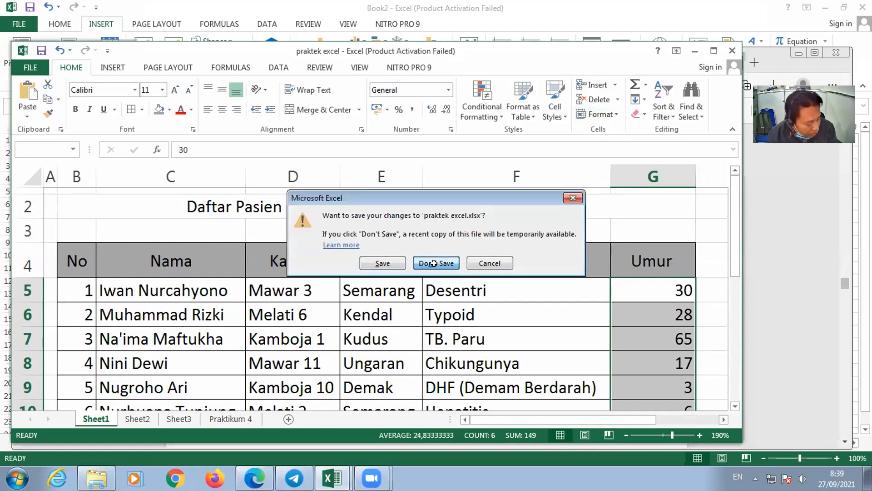
click(430, 263)
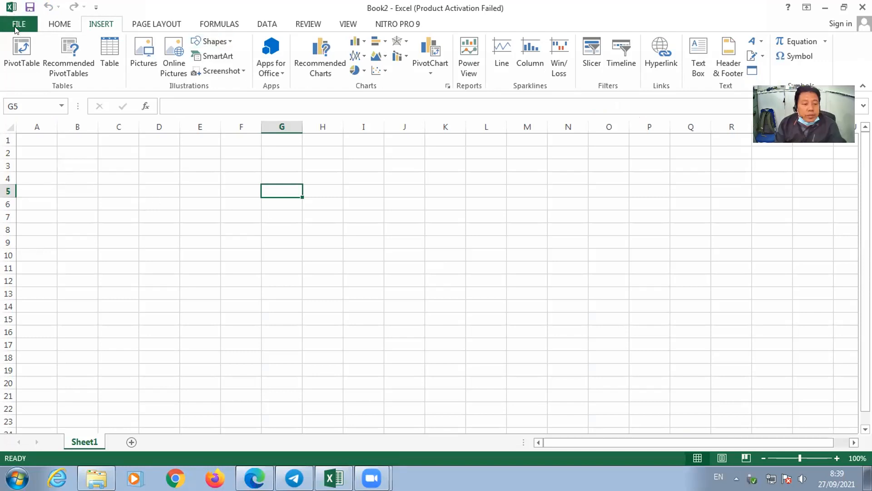
key(ctrl+o)
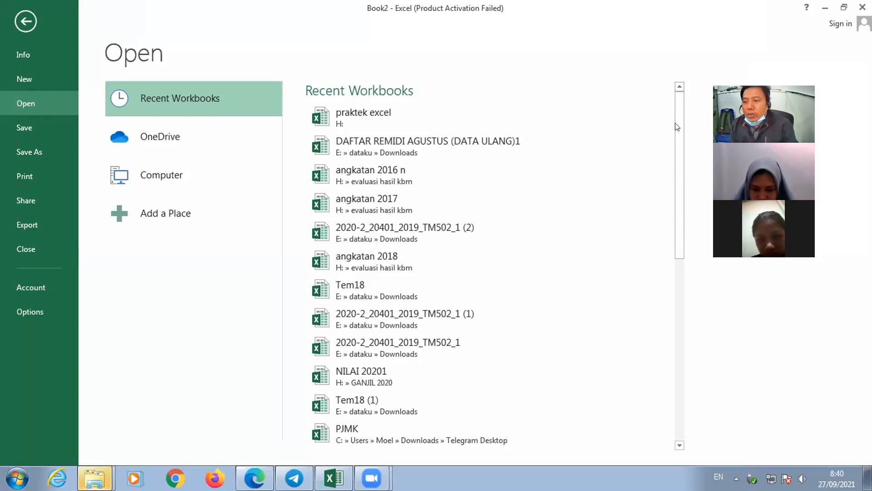
click(420, 109)
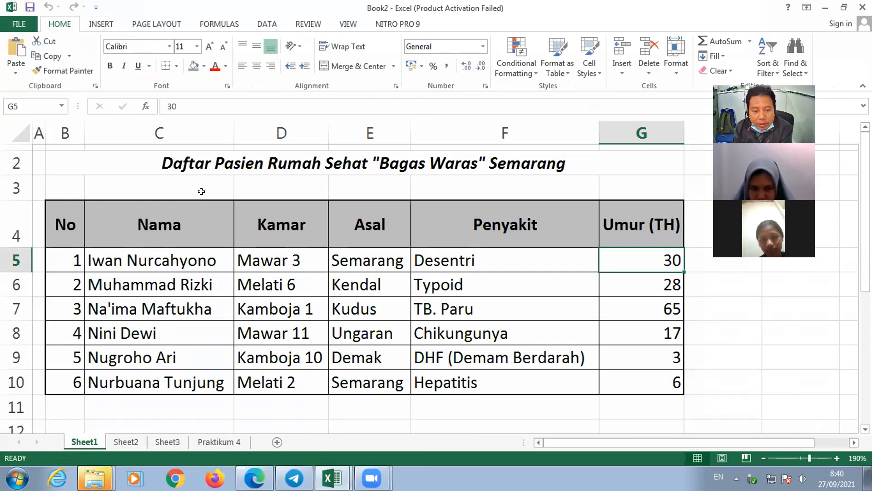
- Remove the bold and italic formatting from the patient list in B2:G10 on Sheet1
click(198, 164)
key(ctrl+shift+End)
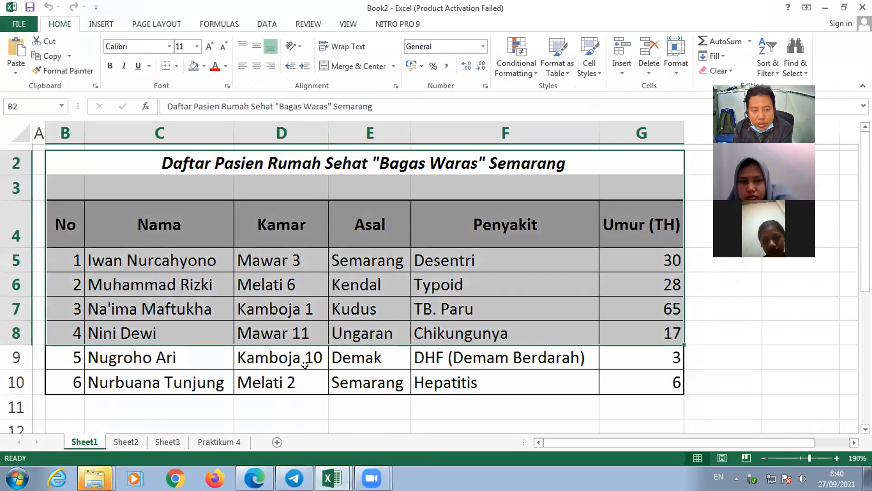
click(110, 66)
click(124, 66)
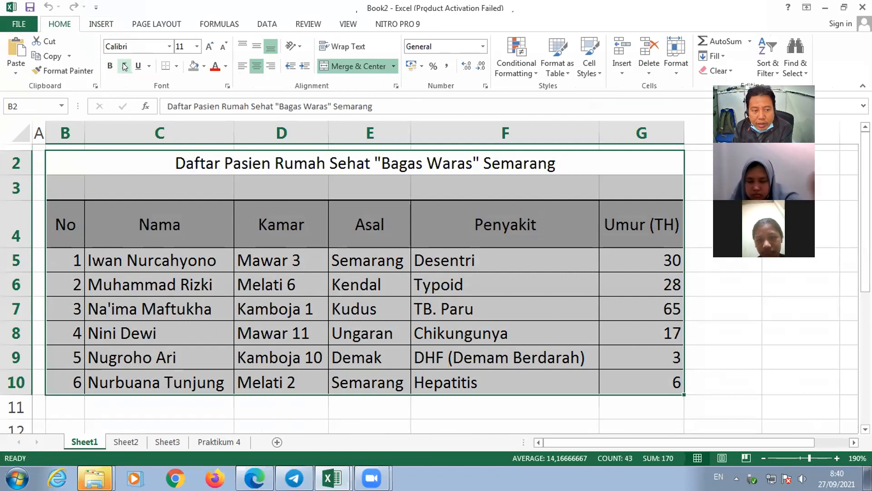
- Set the patient list in B2:G10 to No Fill and No Border
click(204, 66)
click(235, 178)
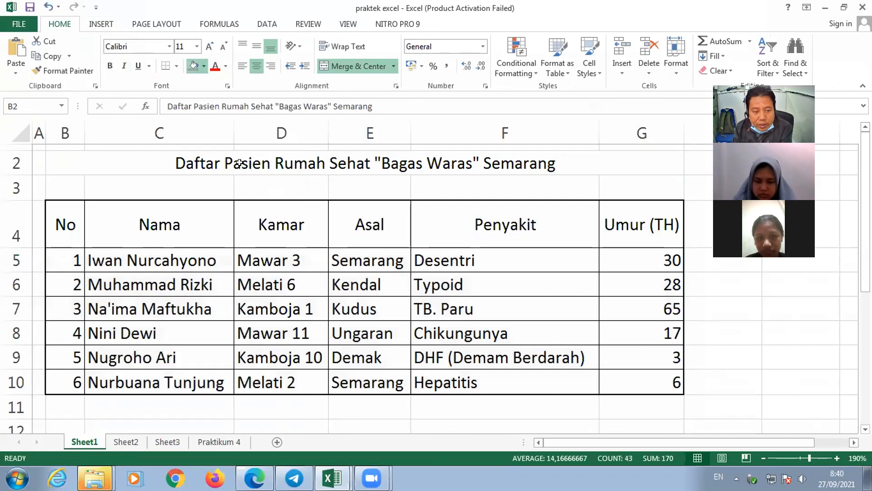
click(176, 66)
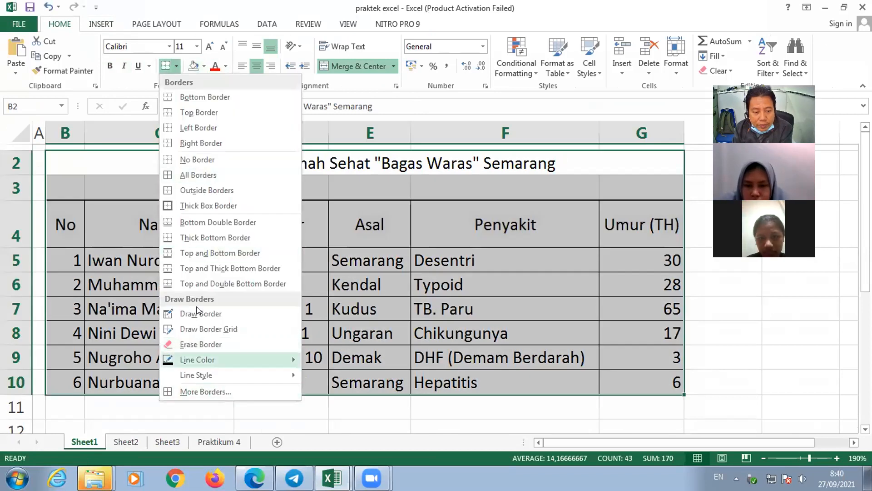
click(190, 160)
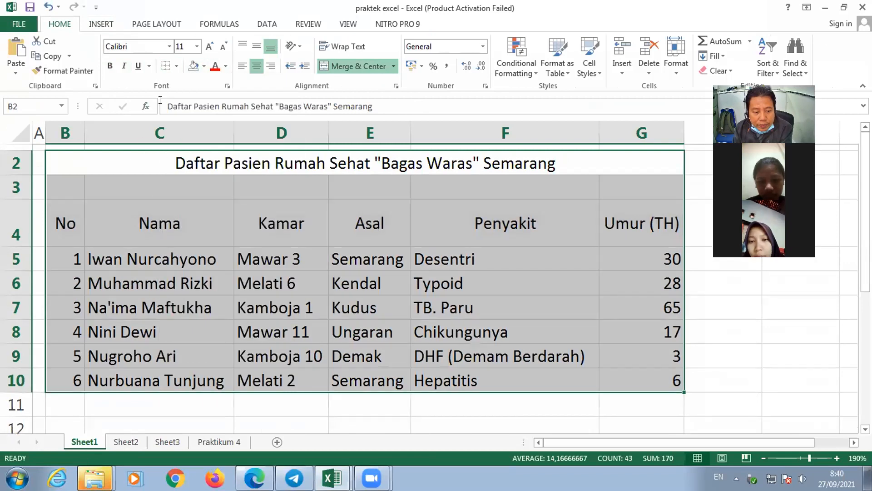
- Delete the empty column A and the empty first row so the patient list starts at cell A1 on Sheet1
click(38, 133)
right_click(38, 133)
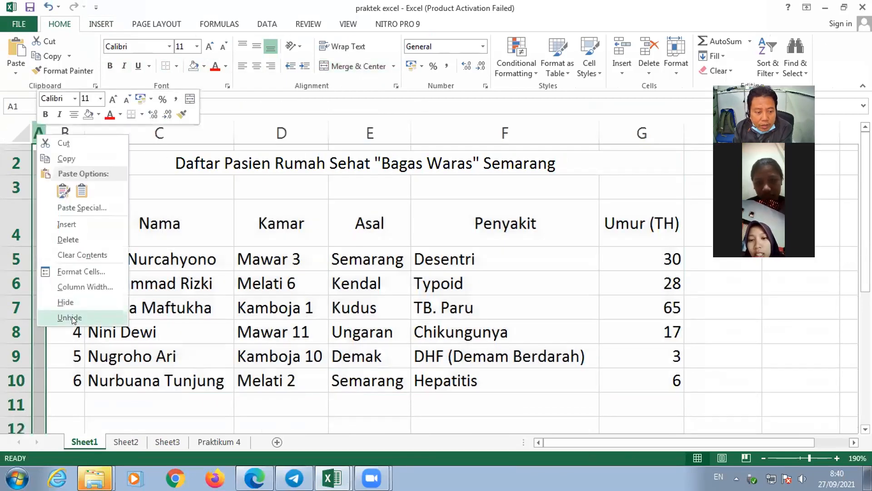
click(75, 239)
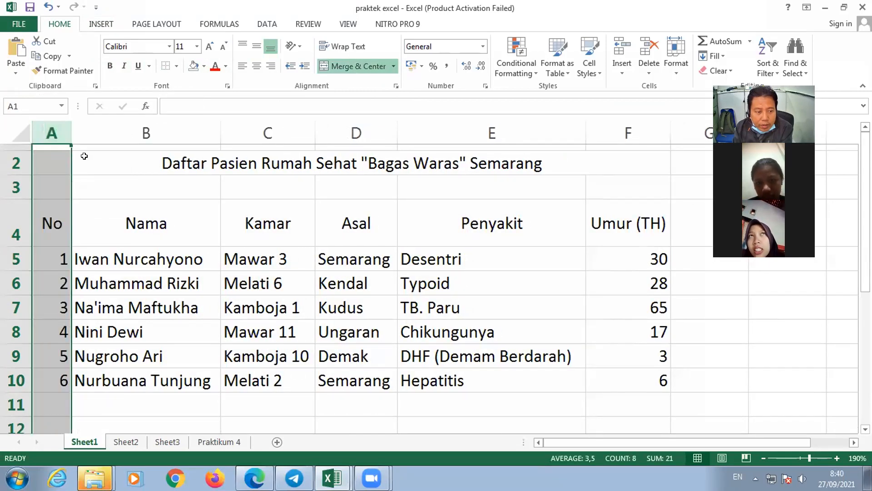
click(30, 156)
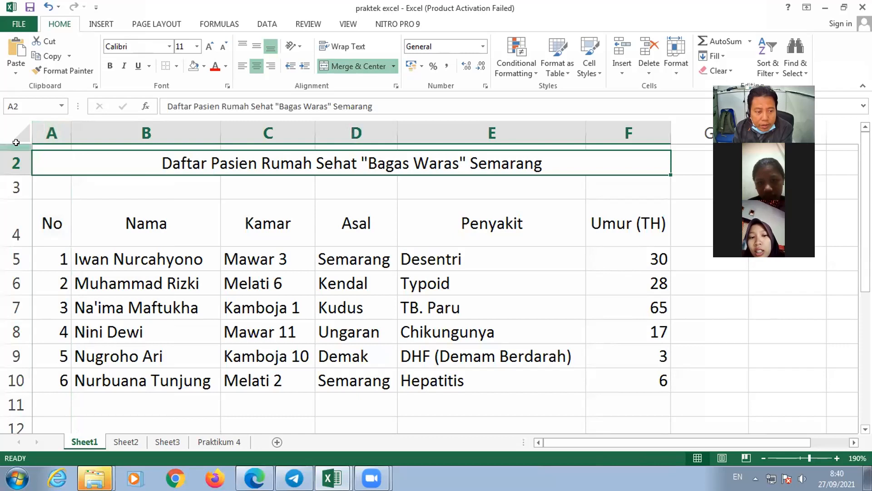
click(16, 144)
right_click(15, 144)
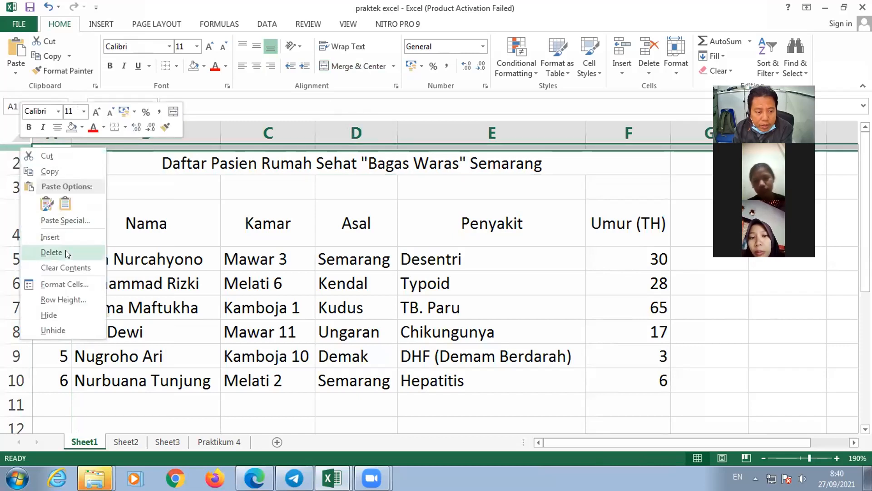
click(51, 252)
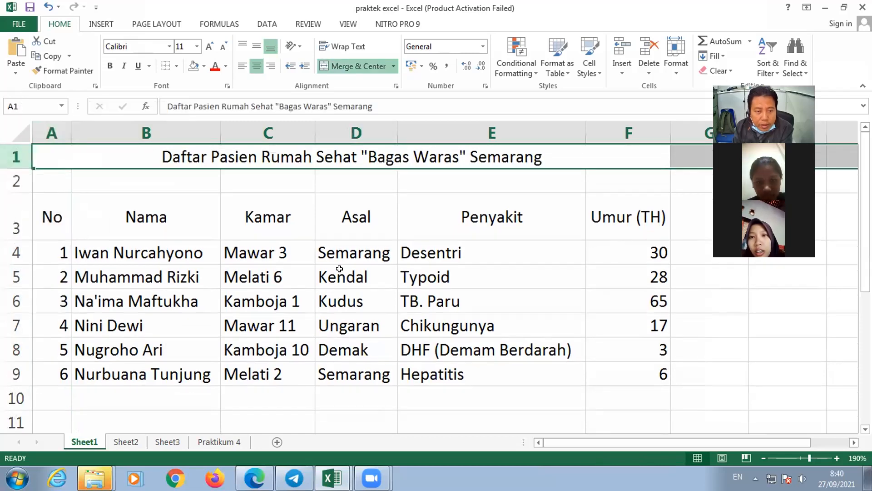
- Unmerge the title "Daftar Pasien Rumah Sehat "Bagas Waras" Semarang" in A1:F1
click(433, 220)
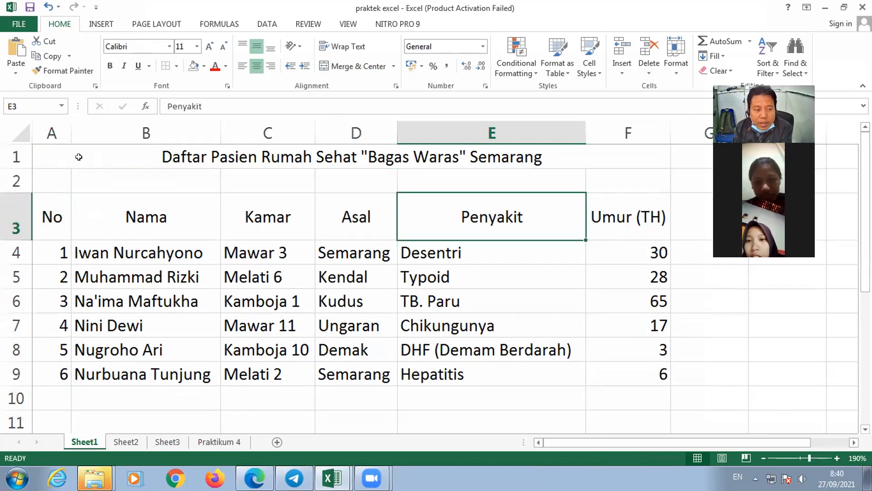
click(79, 156)
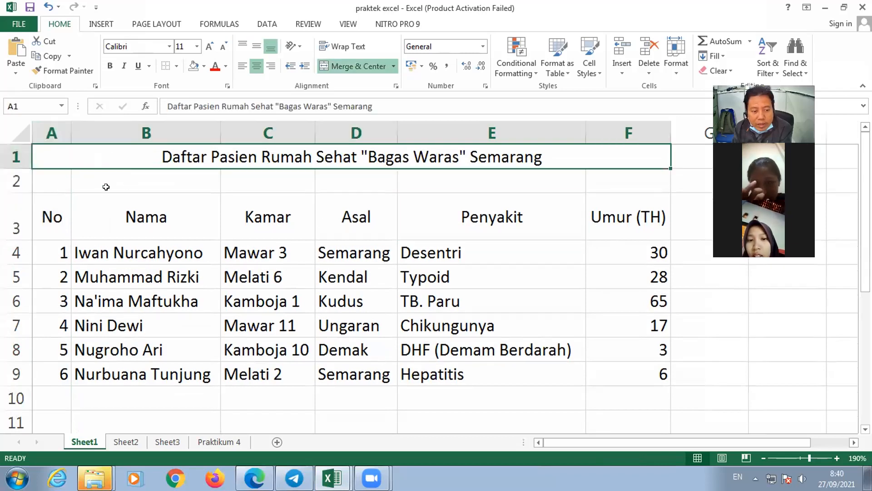
click(377, 66)
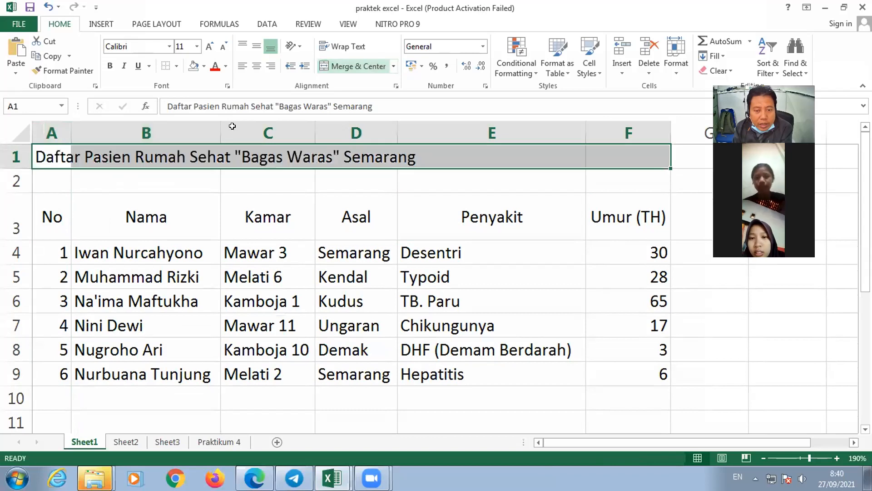
- Examine the title in A1:F1 and the table in A3:F9, check the patient data on Sheet3, and return to Sheet1
drag(57, 214, 619, 366)
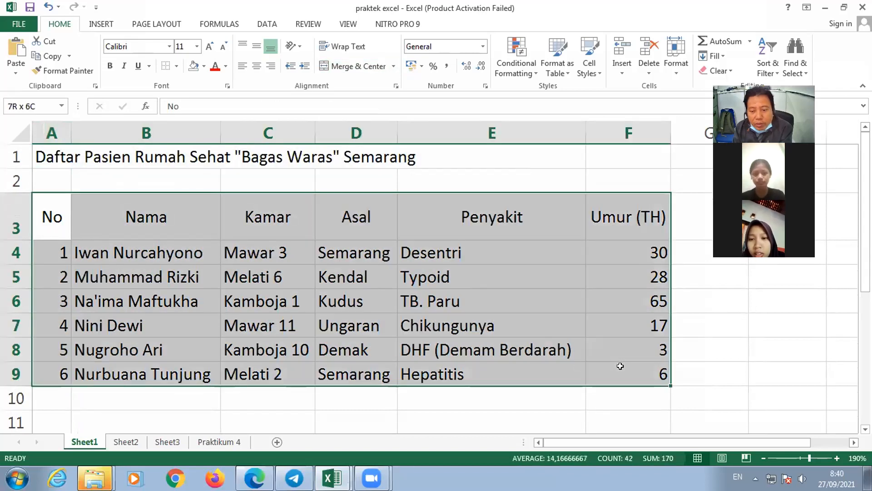
click(49, 157)
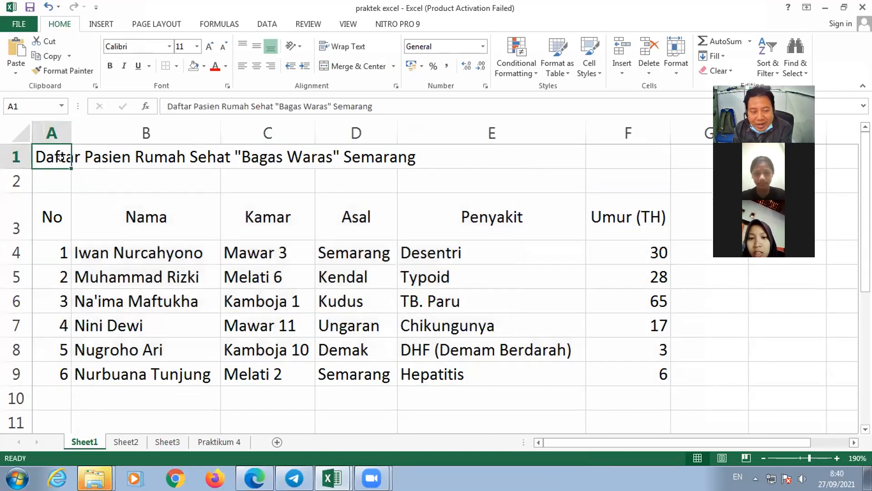
drag(158, 151, 661, 156)
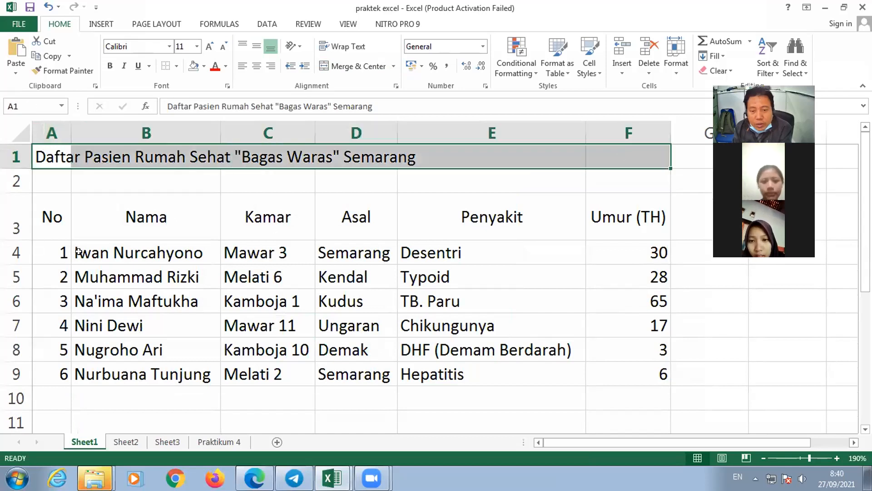
drag(55, 227, 630, 366)
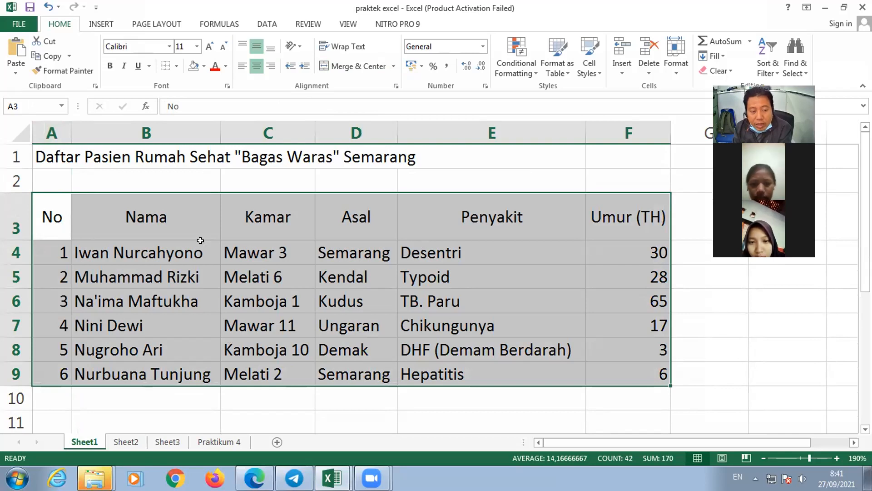
click(164, 444)
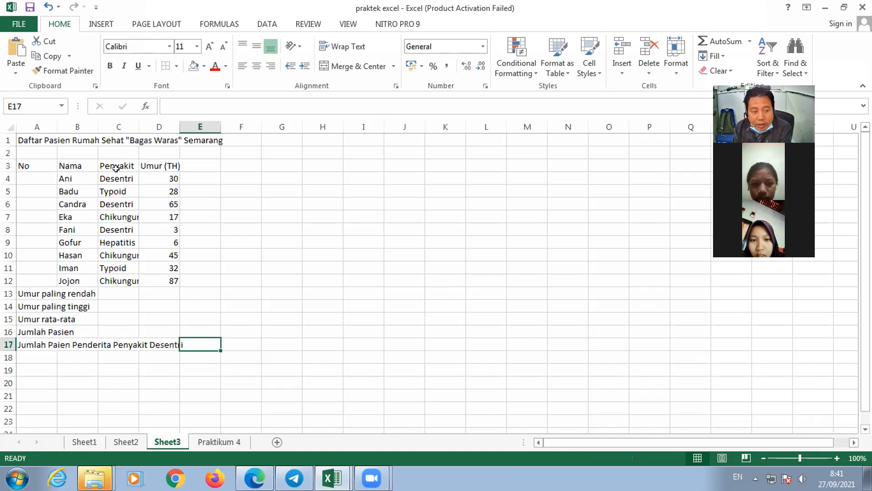
click(131, 171)
click(144, 182)
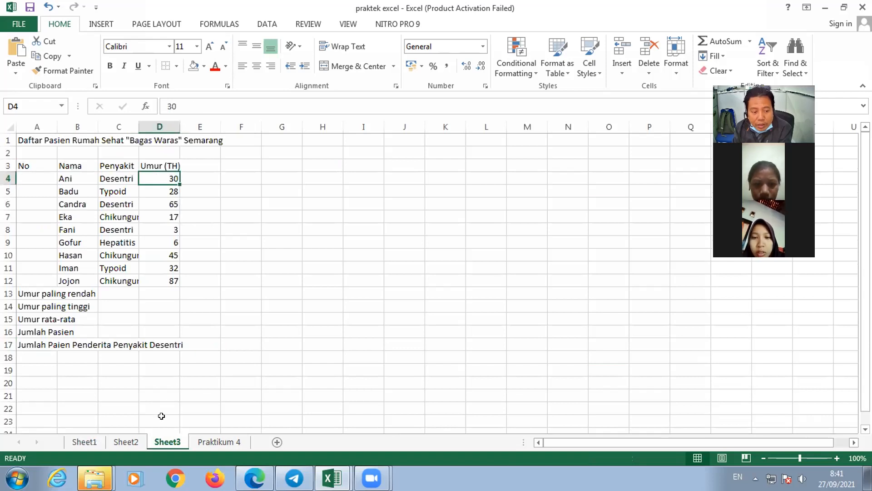
click(84, 441)
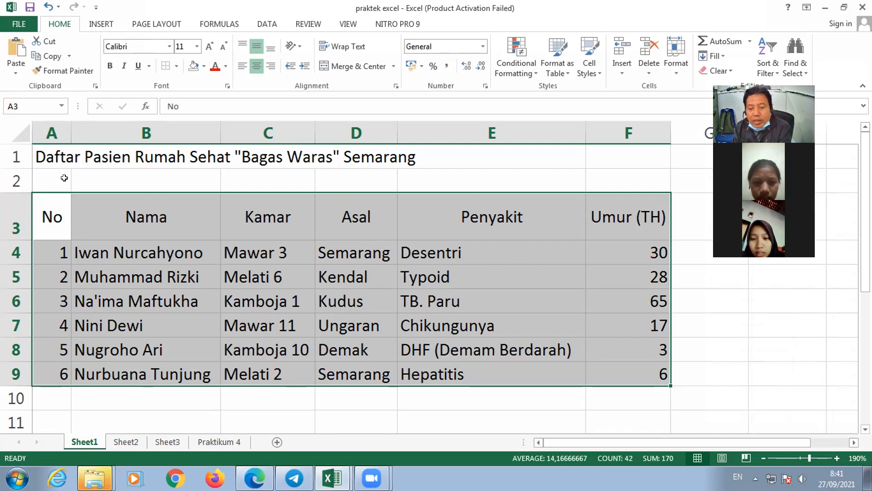
- Reduce the height of header row 3 to match the data rows of the patient list
click(58, 156)
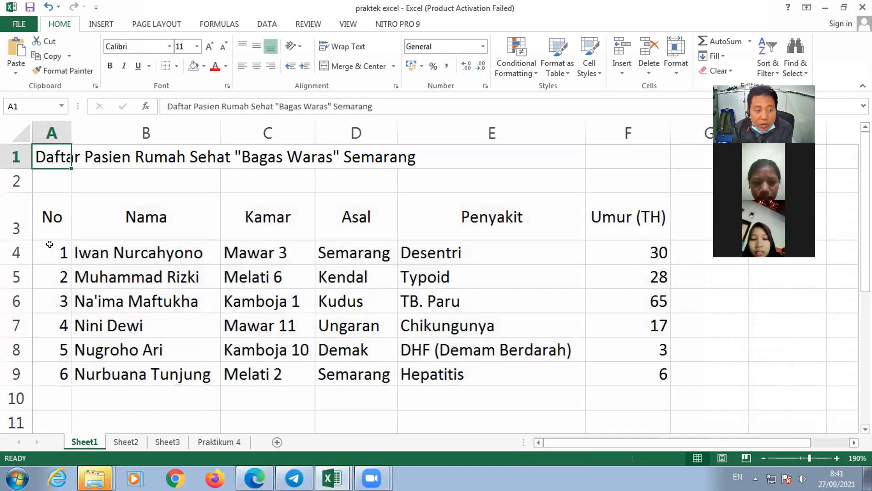
click(44, 221)
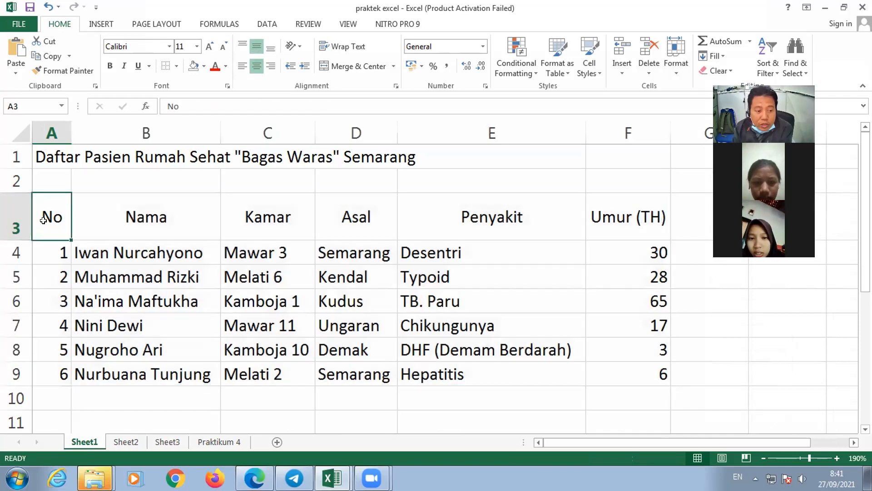
click(353, 327)
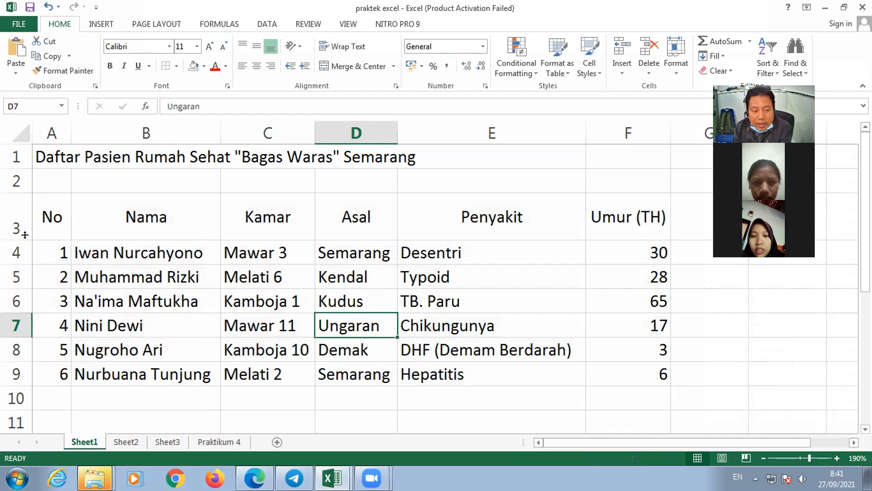
drag(19, 221, 19, 213)
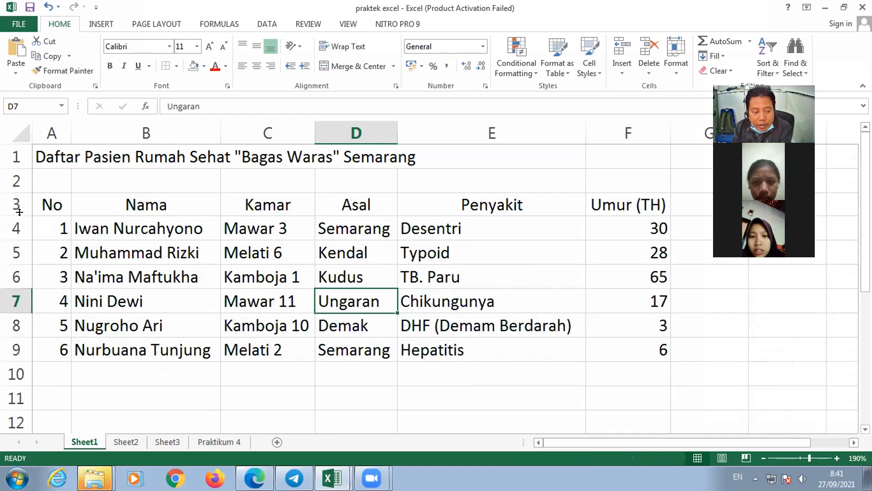
- Look over the arithmetic practice table with its A and B values and formula headings on Sheet2, and return to Sheet1
click(126, 442)
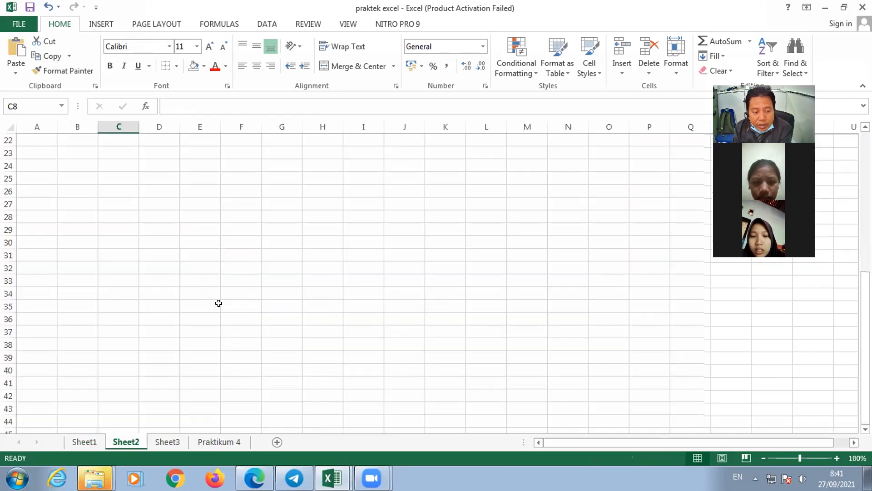
click(107, 162)
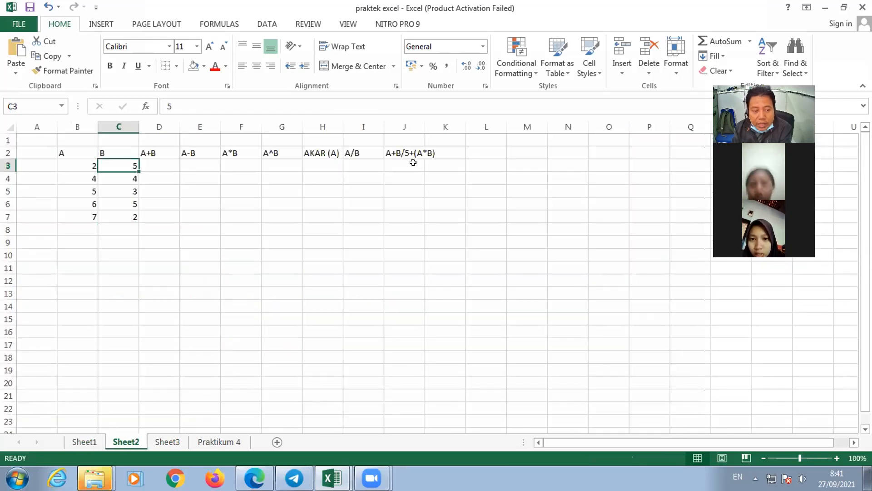
click(409, 163)
key(Left)
key(Left)
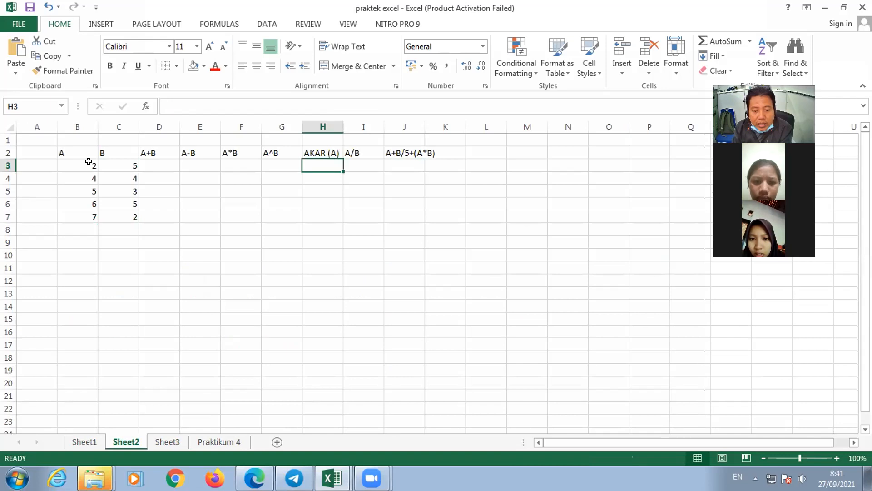
click(118, 167)
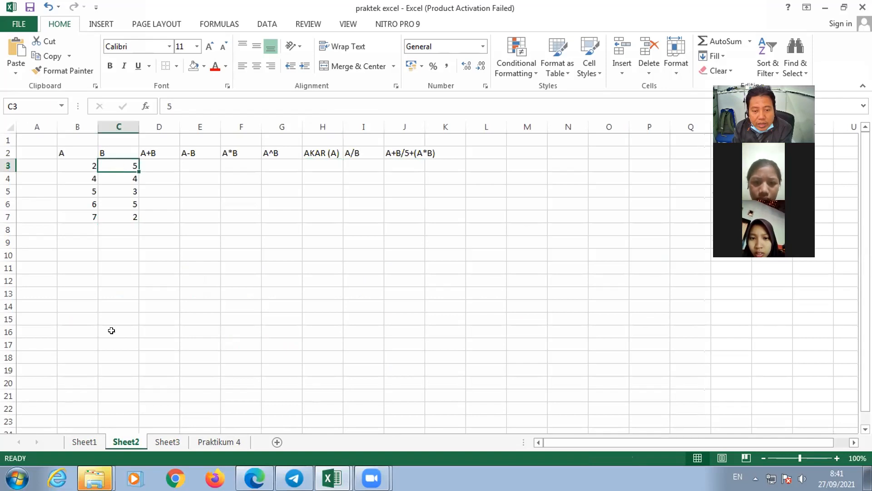
click(86, 442)
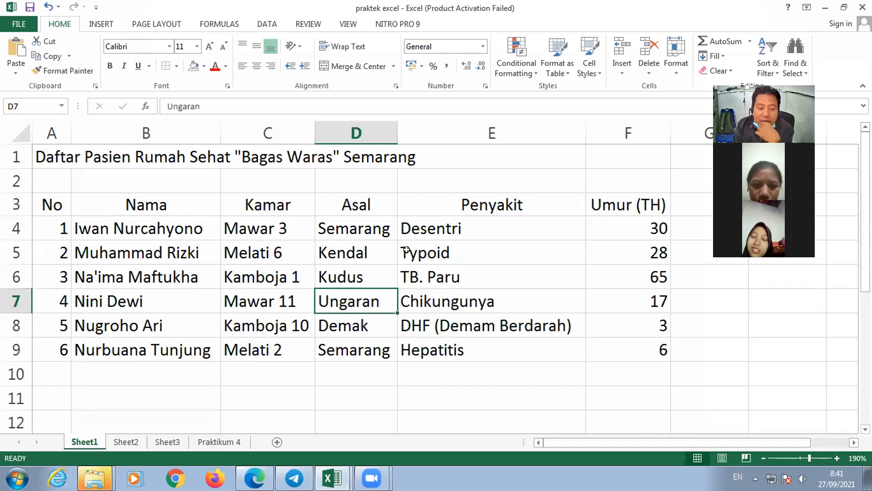
- Examine how far the title in row 1 extends compared with the table's columns A to F
click(89, 154)
click(60, 157)
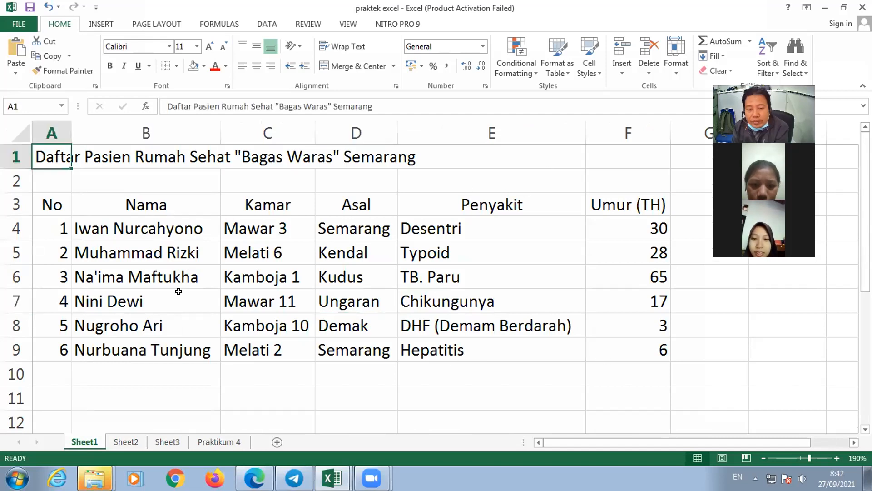
click(448, 151)
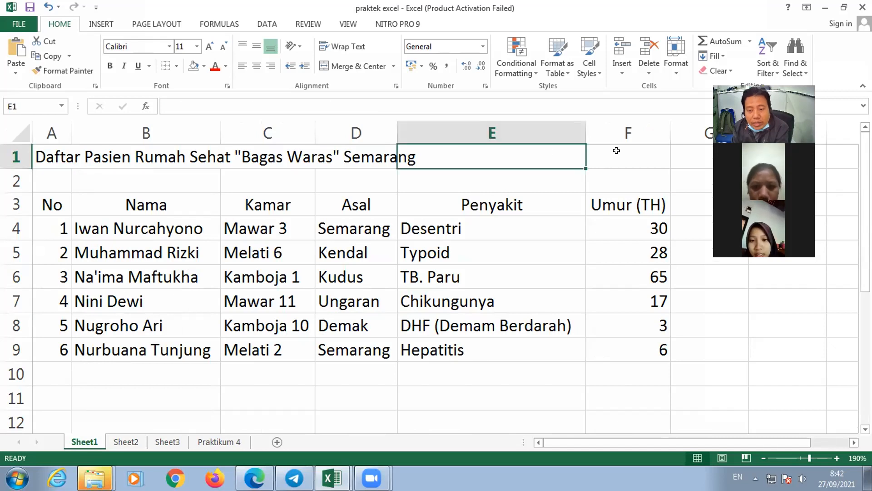
click(625, 156)
click(673, 195)
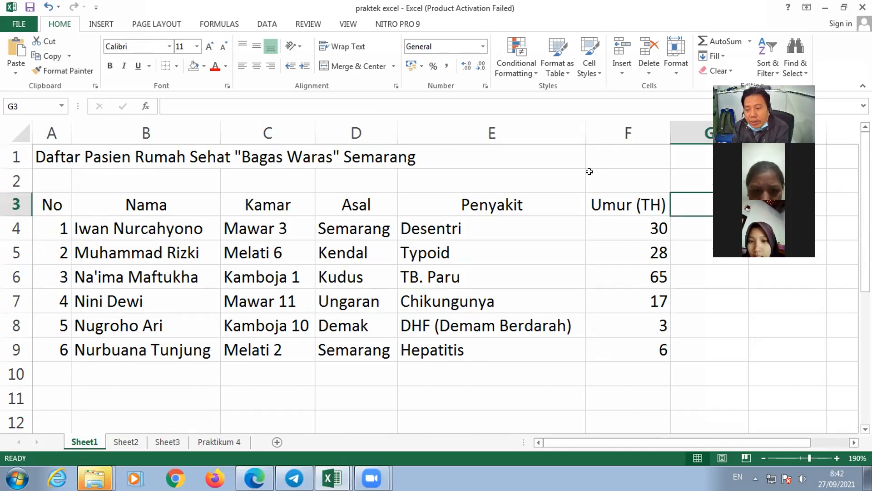
click(588, 172)
click(587, 156)
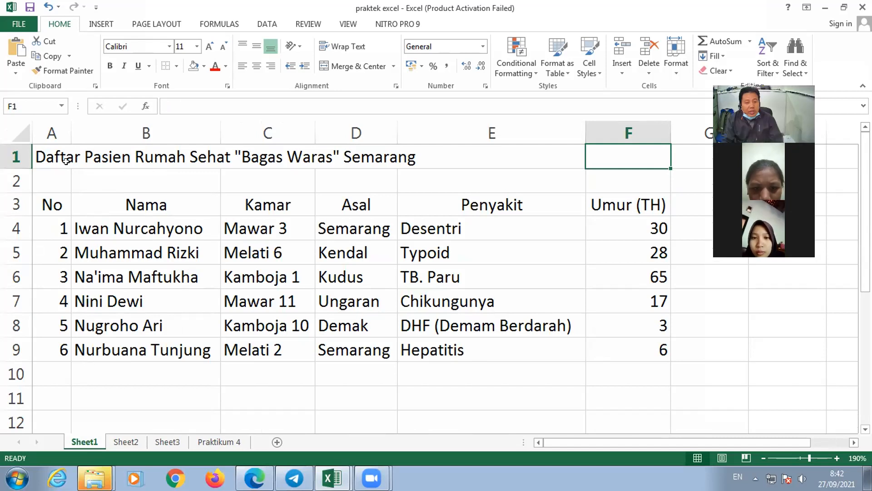
click(45, 152)
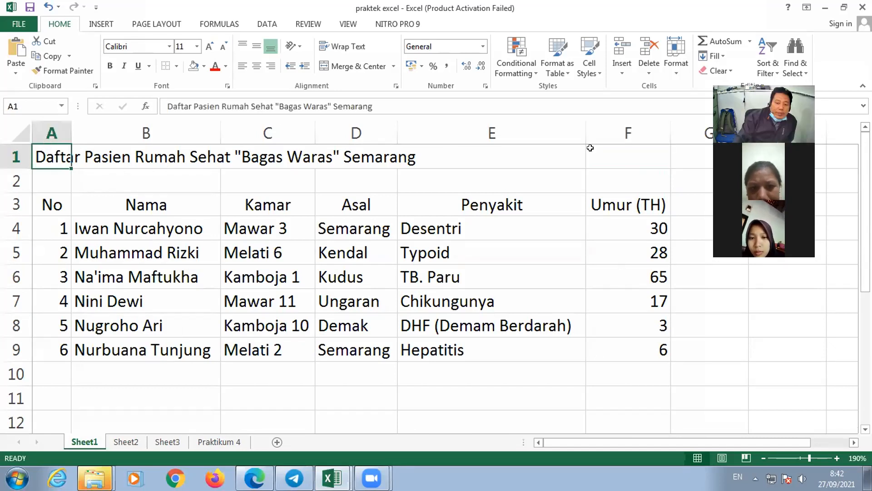
click(637, 158)
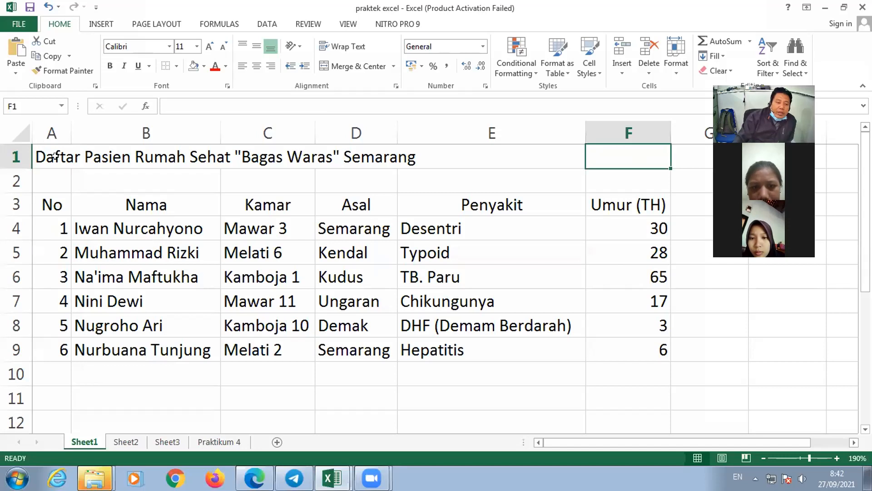
- Try to centre the title over the table's width by applying plain Center alignment to A1:F1
drag(55, 157, 498, 158)
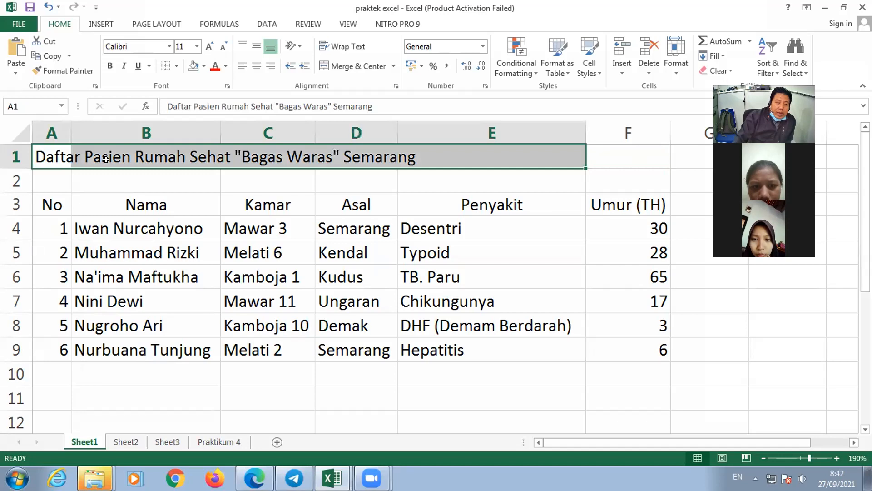
click(48, 154)
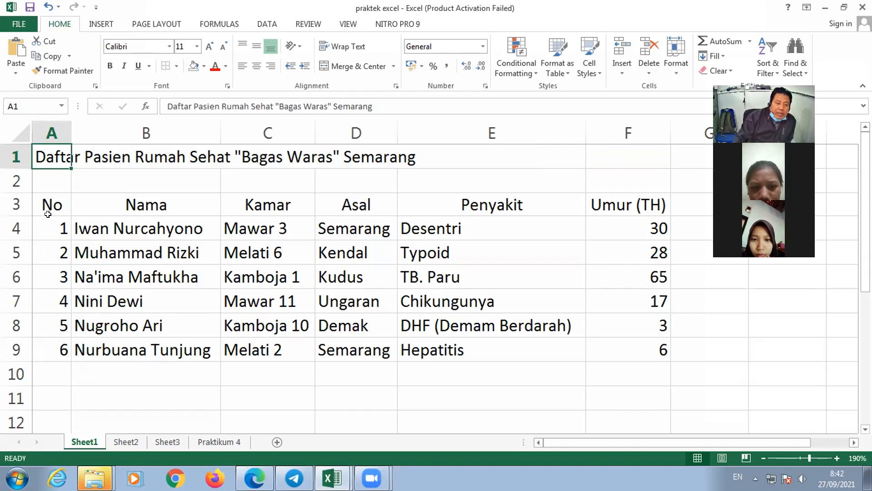
click(44, 201)
drag(78, 294, 613, 345)
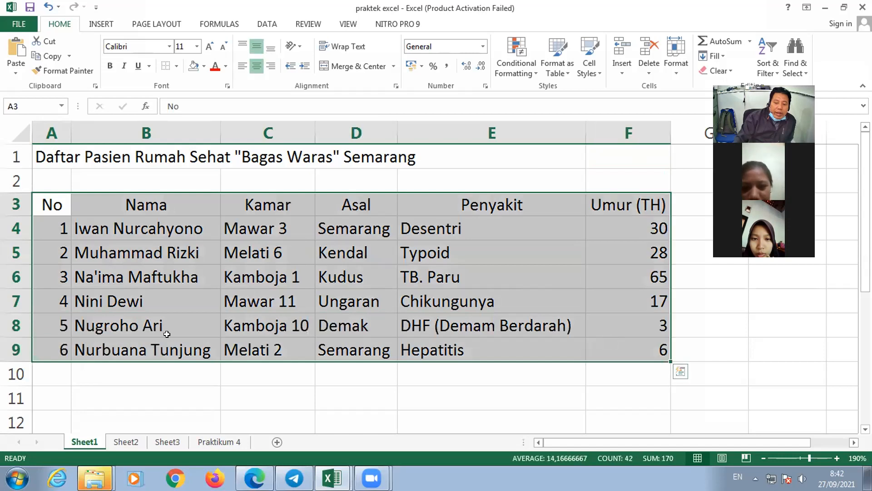
click(56, 150)
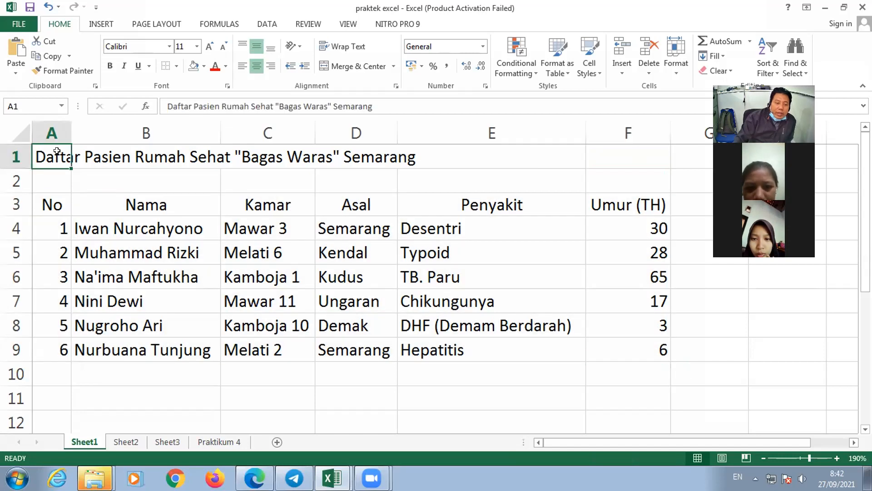
drag(68, 151, 643, 158)
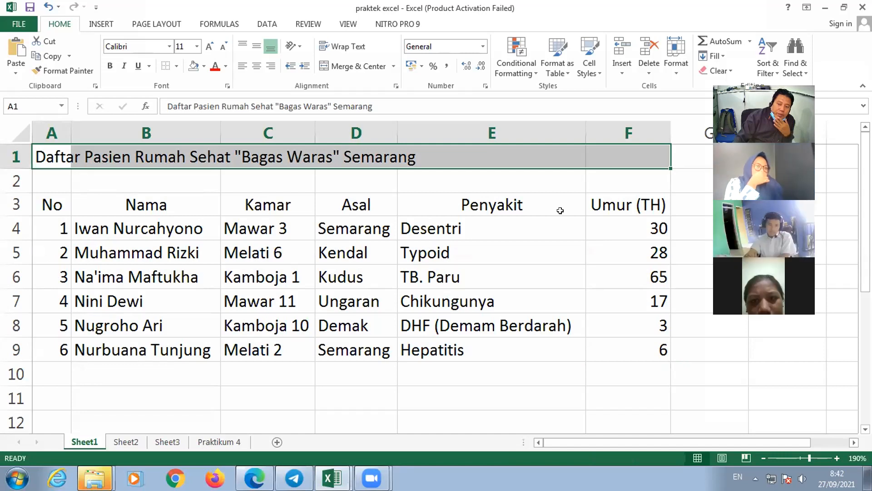
click(257, 67)
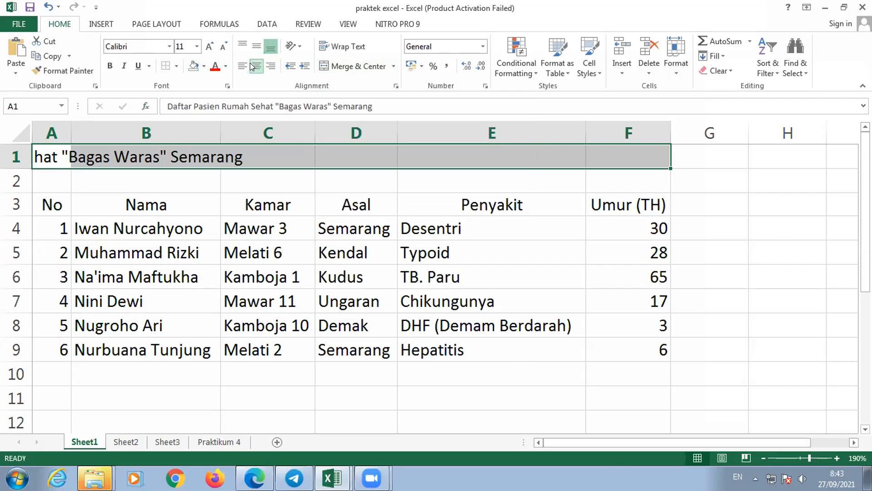
- Merge and center the title across A1:F1 so it spans the table's columns
click(58, 158)
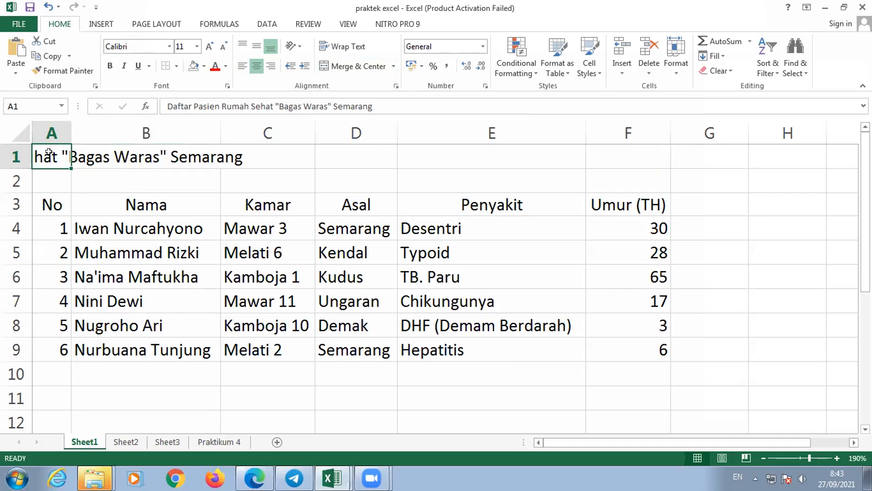
drag(65, 151, 629, 157)
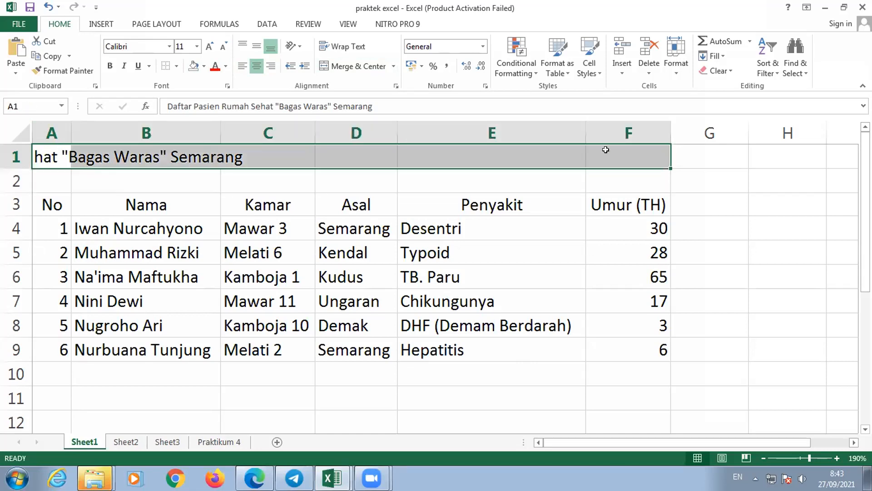
click(368, 67)
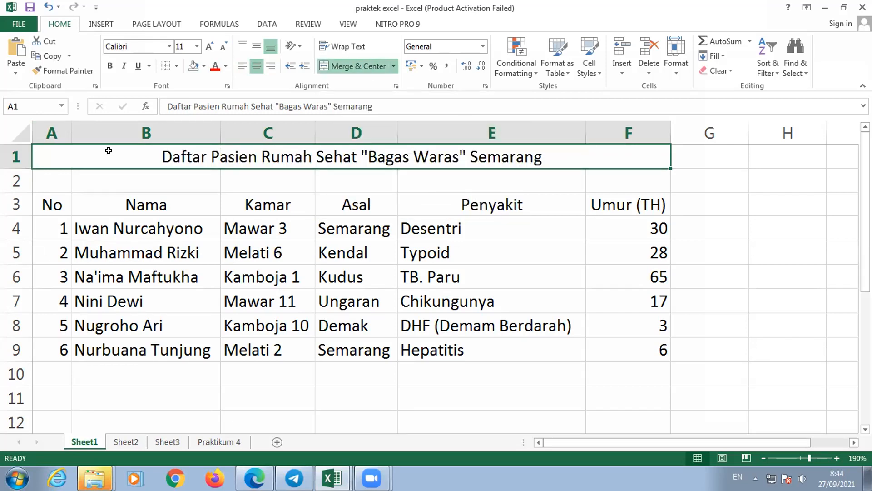
click(284, 180)
click(85, 152)
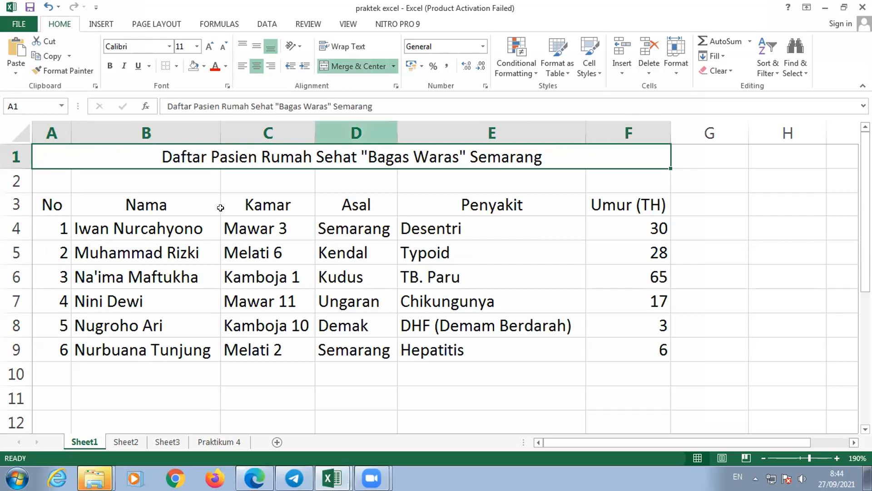
- Demonstrate selecting the whole table as one range, from the No header in A3 to the last age in F9
drag(45, 208, 642, 351)
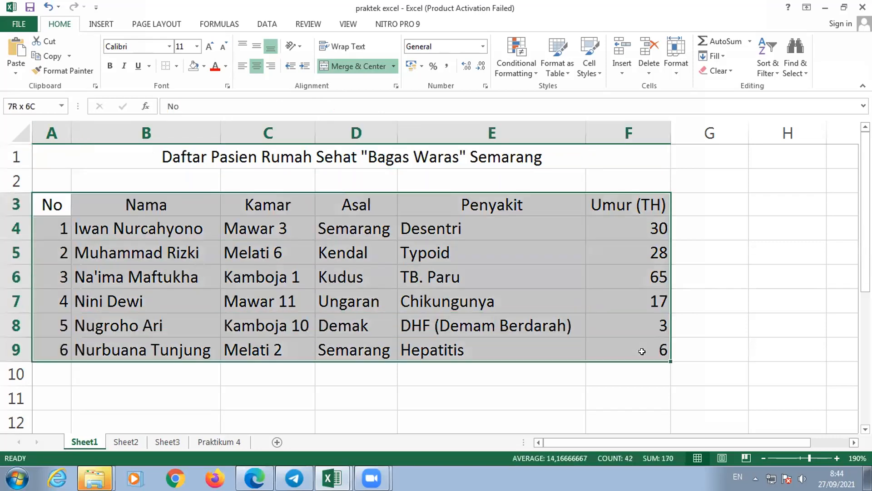
click(627, 293)
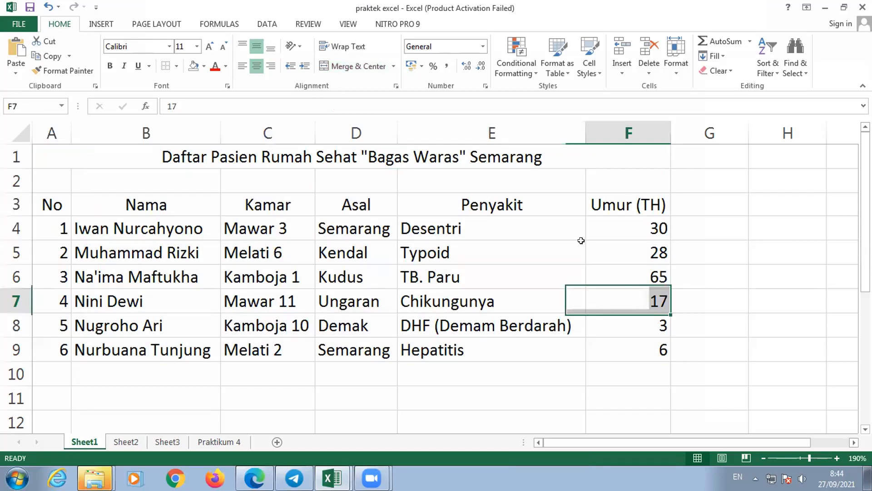
key(Up)
key(Up)
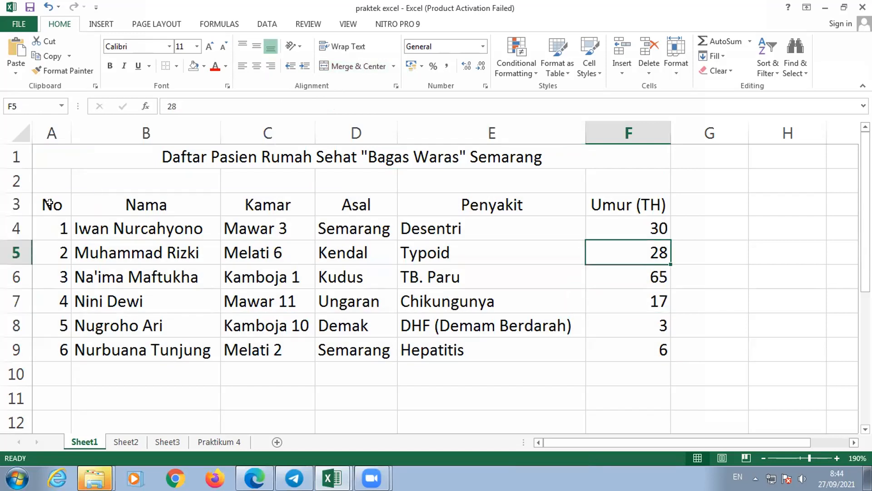
drag(49, 203, 620, 347)
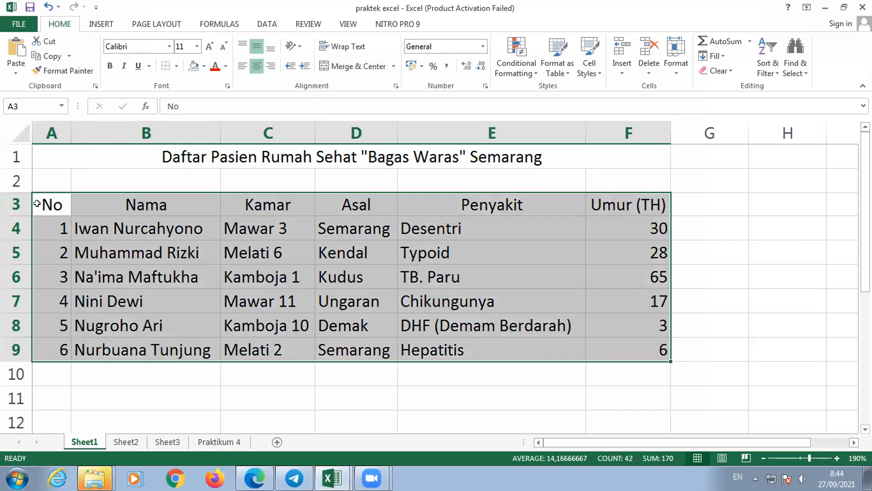
click(45, 199)
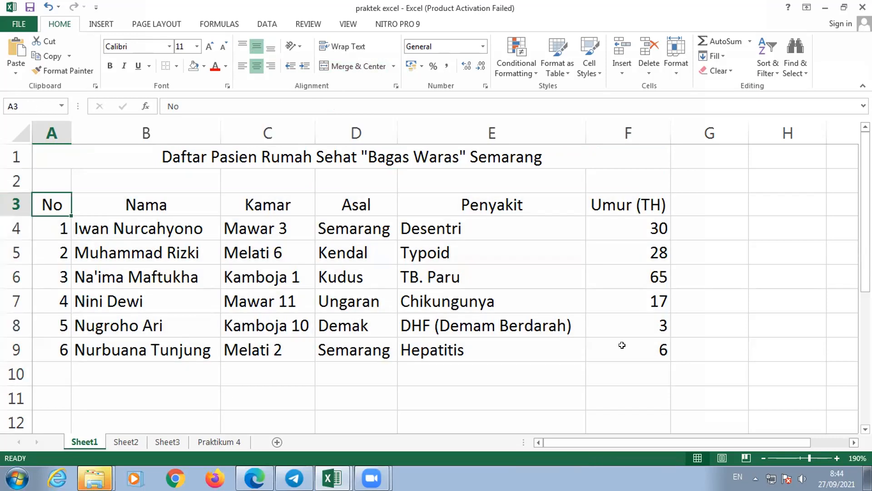
shift+click(641, 350)
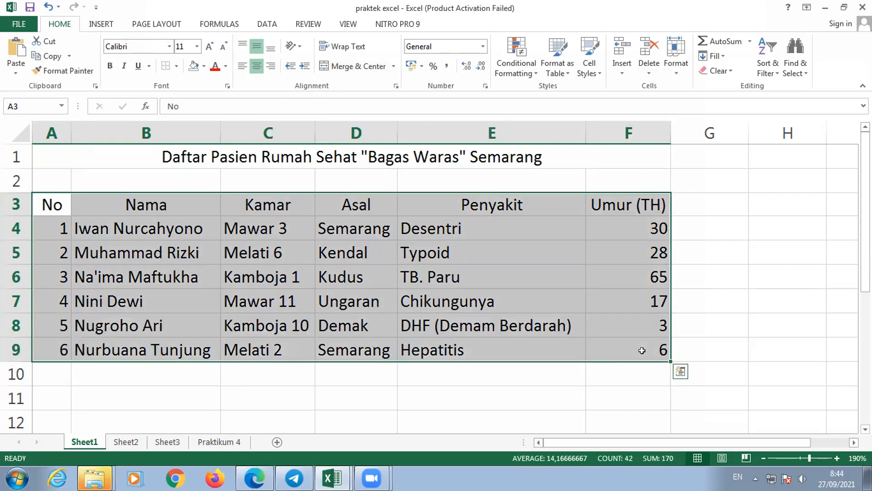
- Select the header row from A3 to F3 and extend the selection row by row down to row 9
click(53, 201)
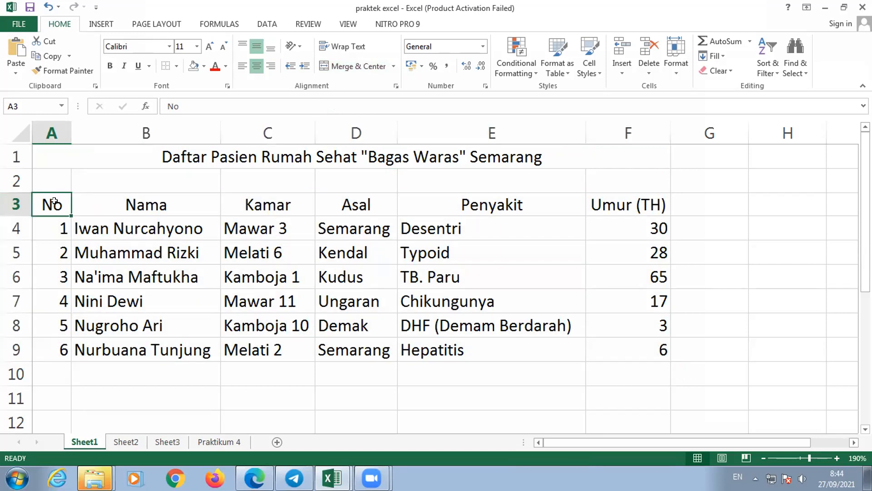
key(ctrl+shift+Right)
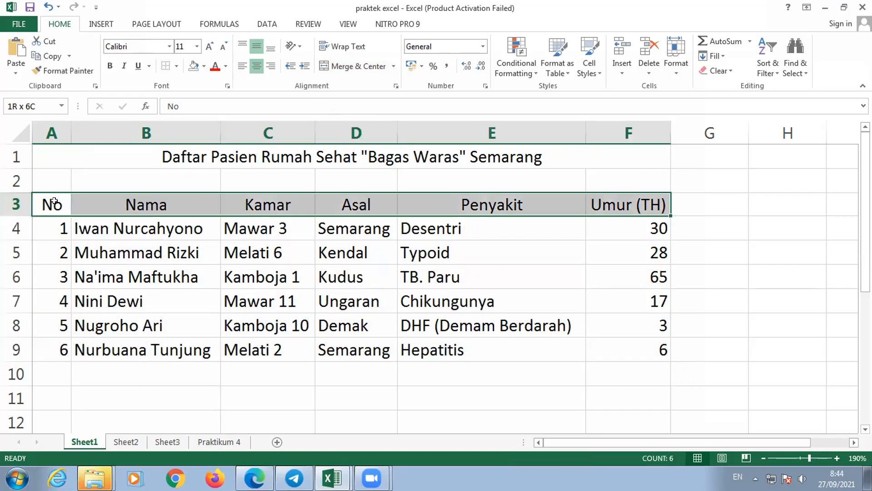
key(shift+Right)
key(shift+Left)
key(shift+Down)
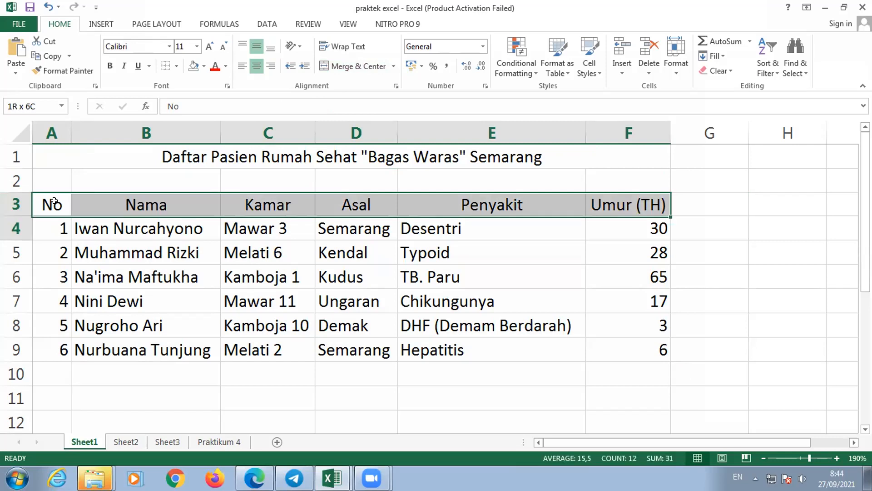
key(shift+Down)
key(shift+Down)
key(shift+Down)
key(shift+Down)
key(shift+Down)
key(shift+Down)
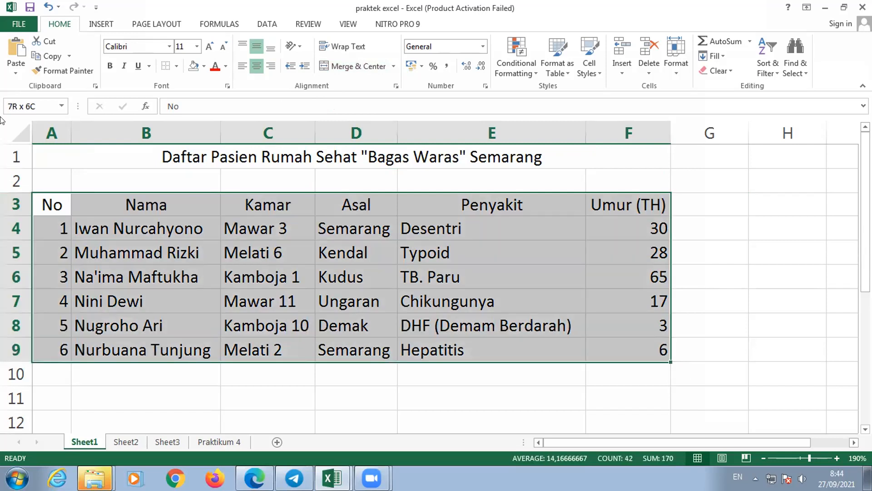
- Check the print preview of Sheet1 at enlarged size, and return to the worksheet
click(19, 24)
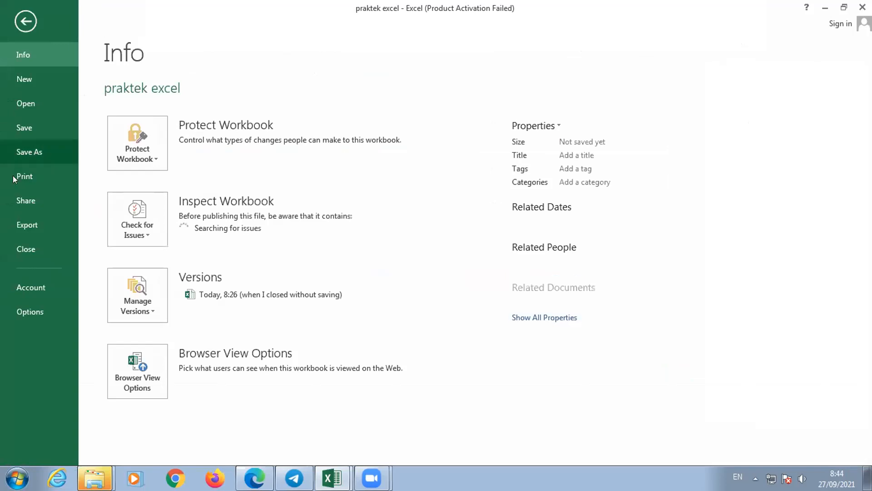
click(62, 177)
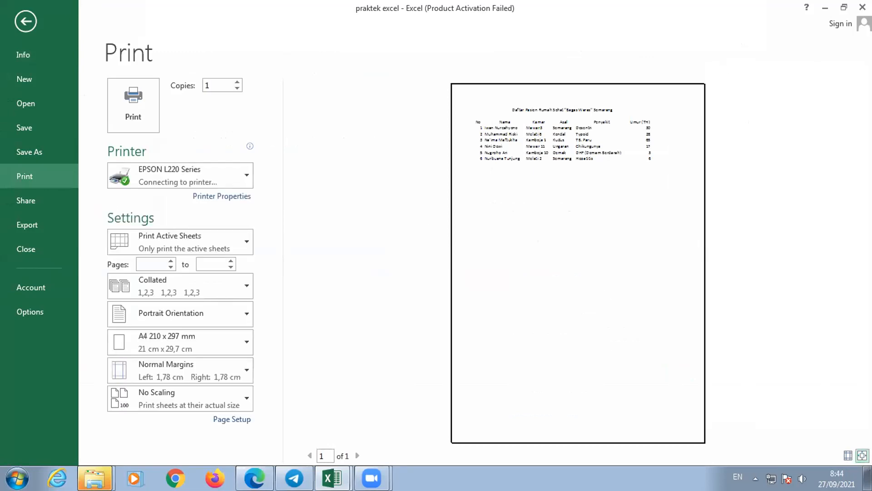
click(861, 454)
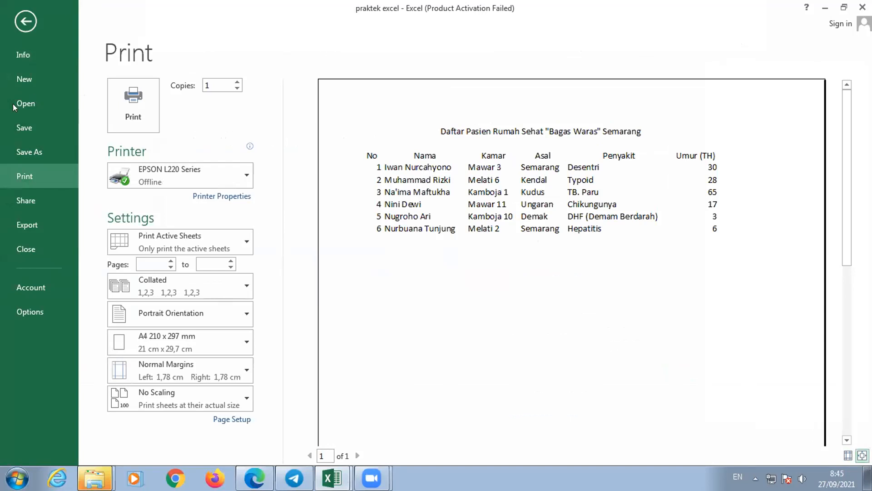
click(27, 20)
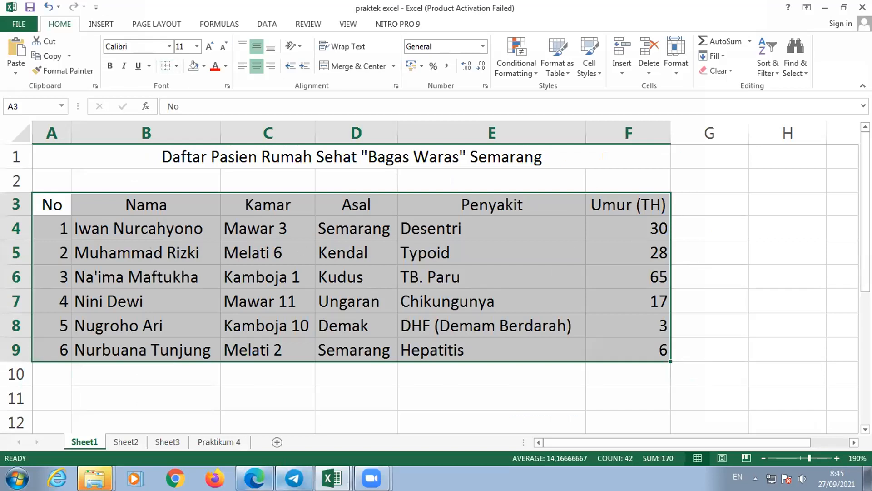
- Apply All Borders to the patient table in A3:F9
mouse_move(256, 480)
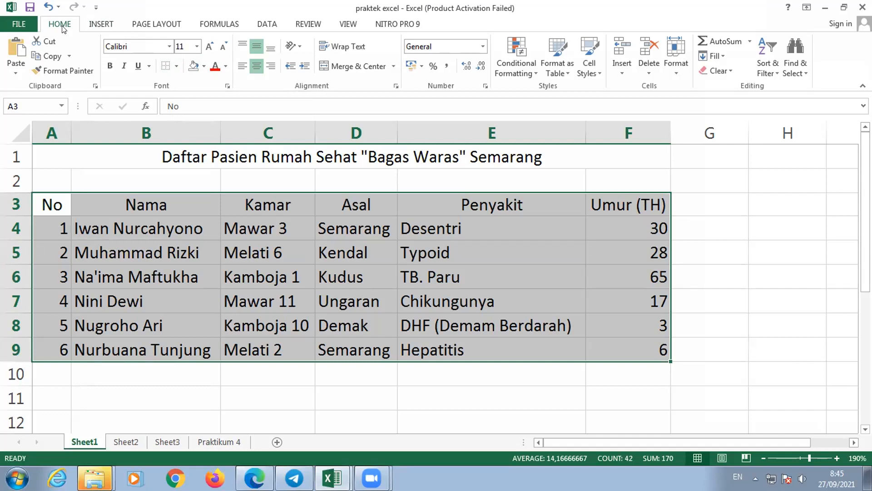
click(177, 67)
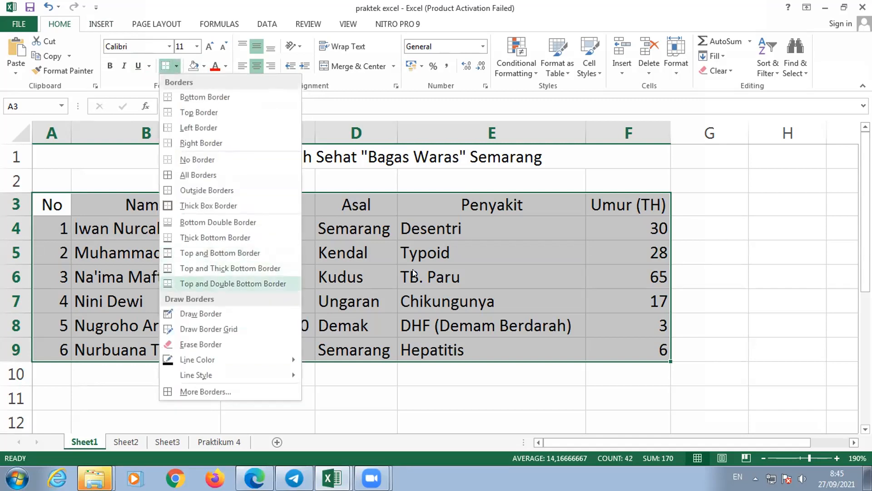
click(199, 170)
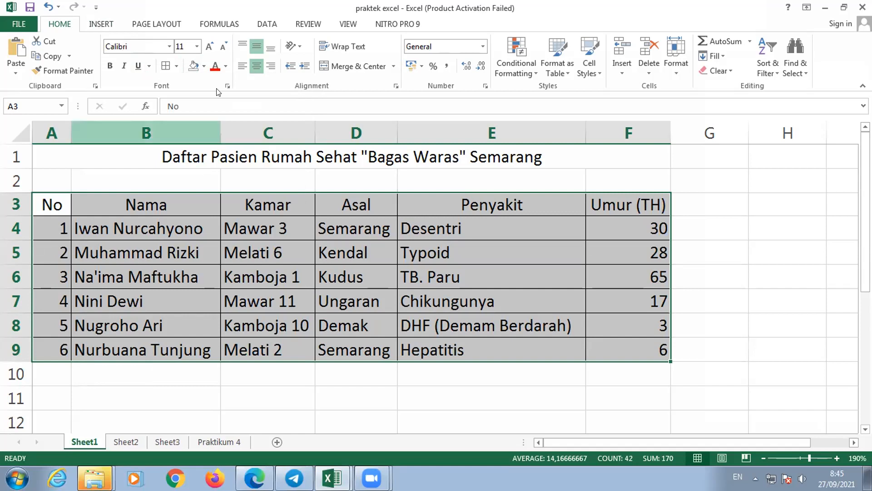
click(176, 66)
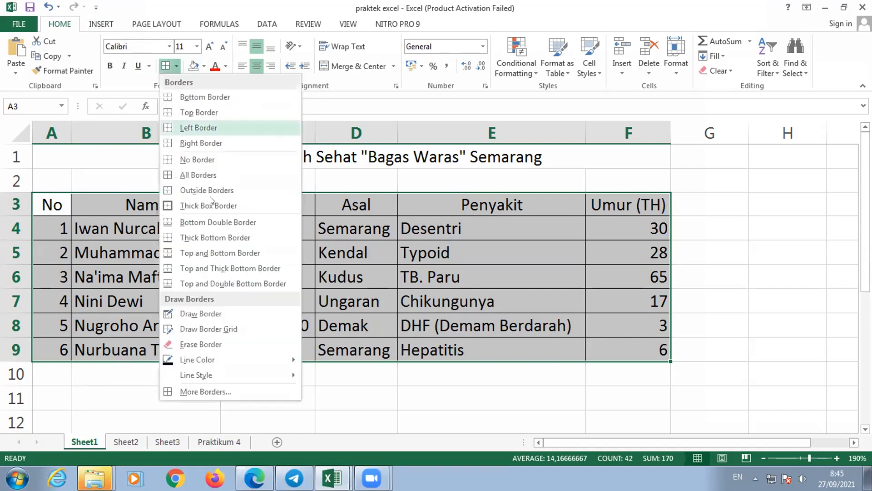
click(229, 392)
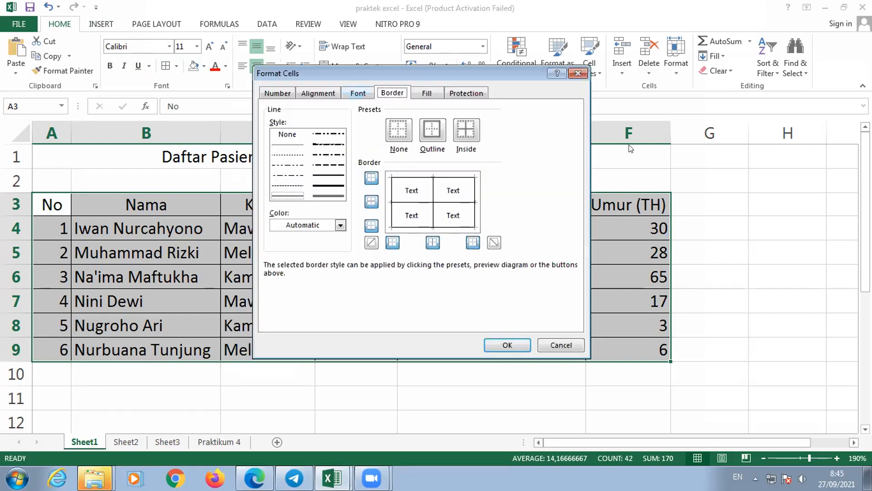
click(578, 71)
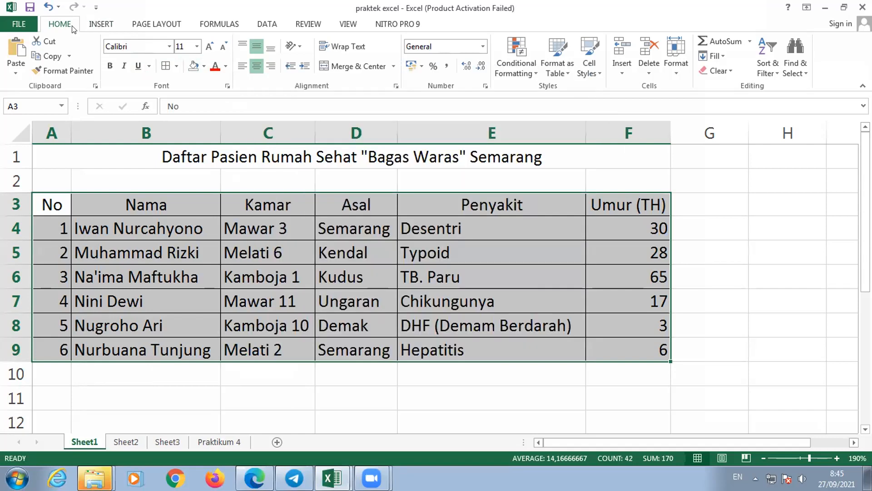
- Give the patient table A3:F9 a thicker solid outline border through the detailed border settings
click(176, 67)
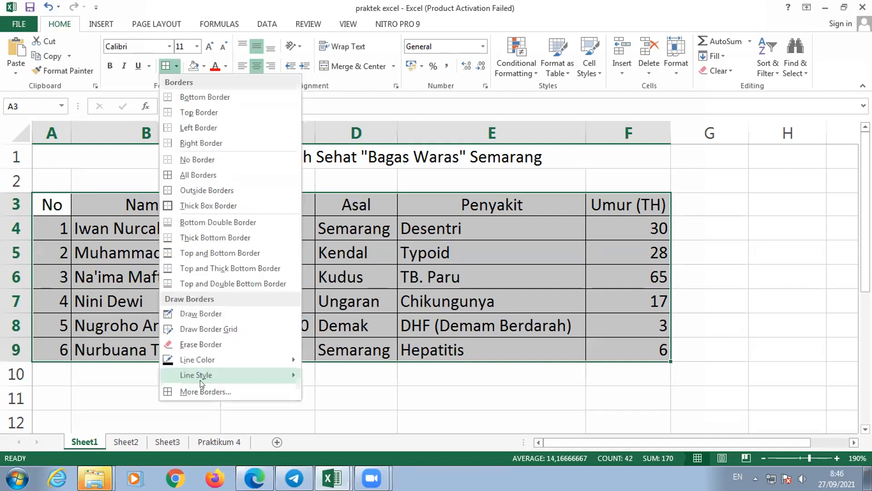
click(208, 392)
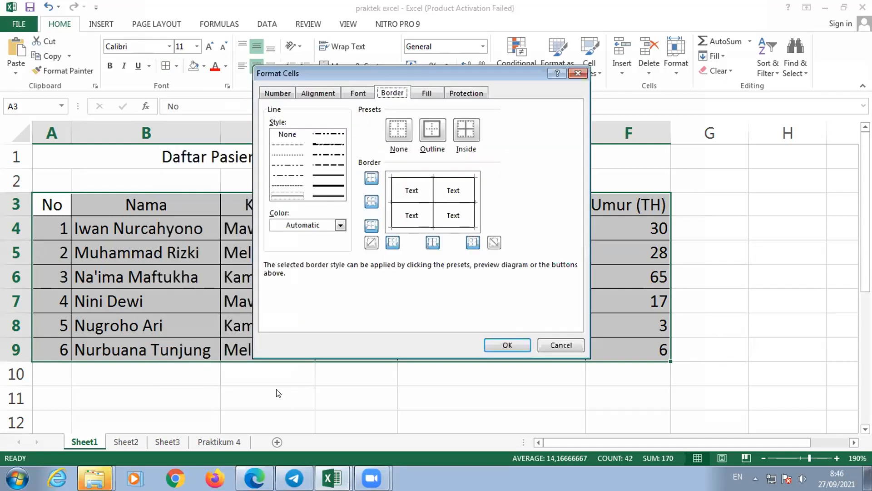
click(338, 175)
click(434, 129)
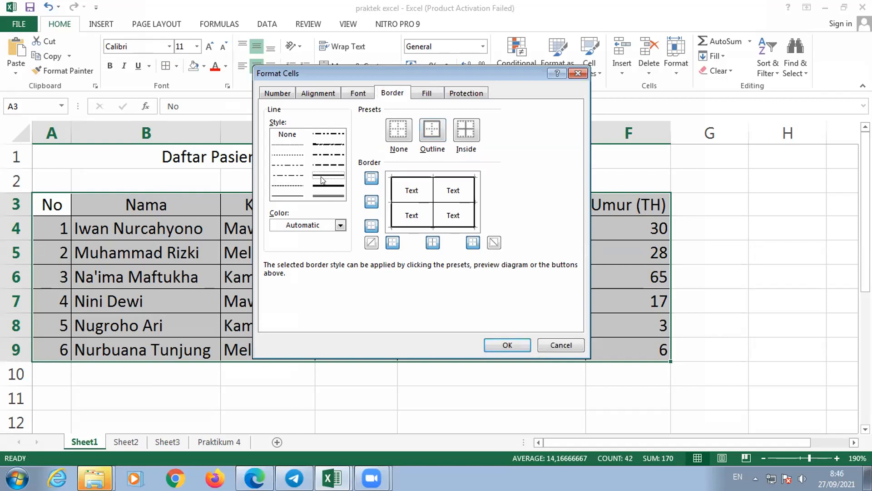
click(288, 195)
click(510, 345)
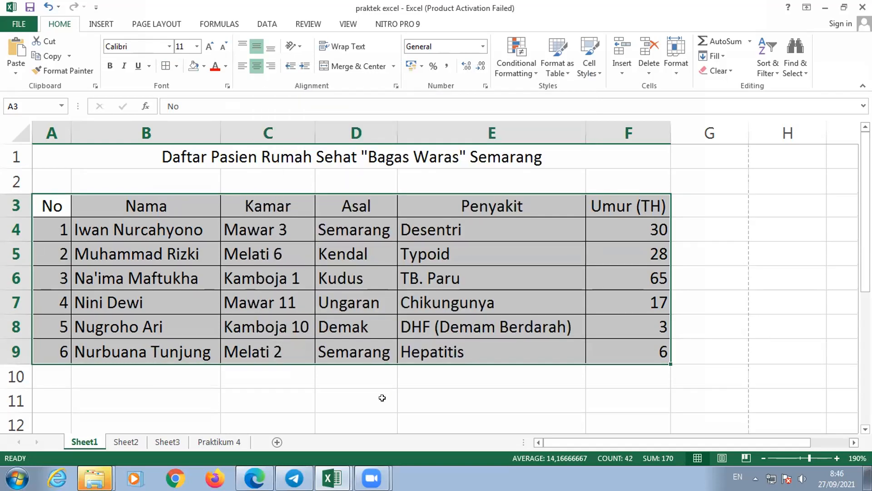
- Check the bordered patient table in the print preview at full-page and enlarged size, and return to the worksheet
click(382, 398)
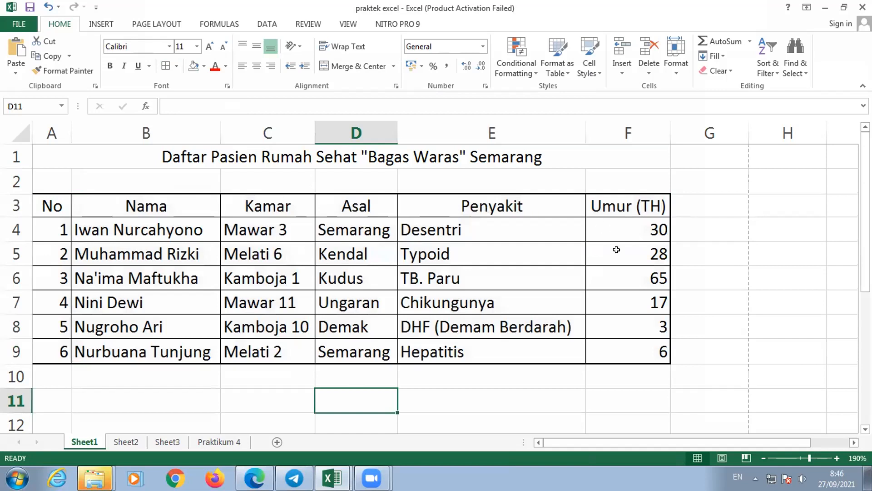
click(13, 25)
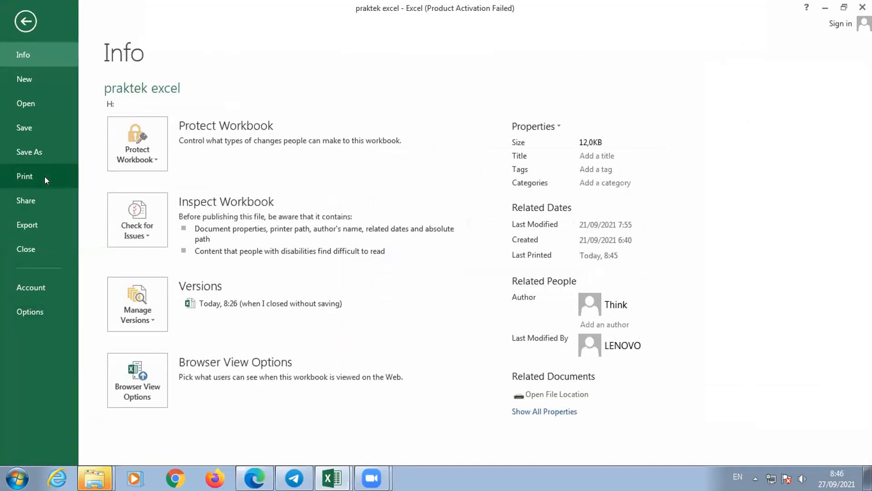
click(44, 176)
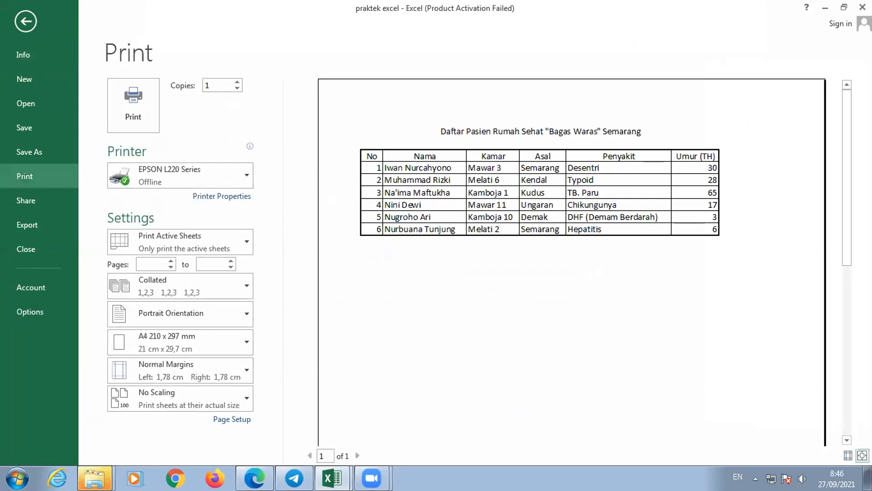
click(562, 156)
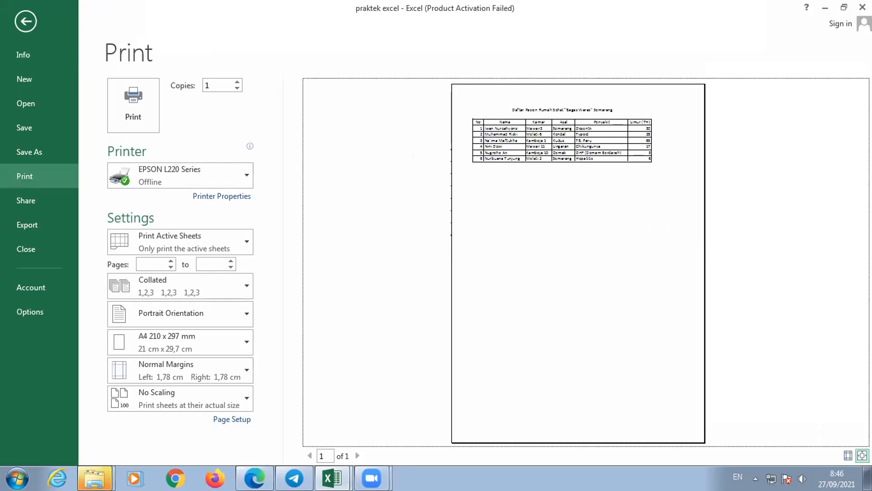
click(862, 455)
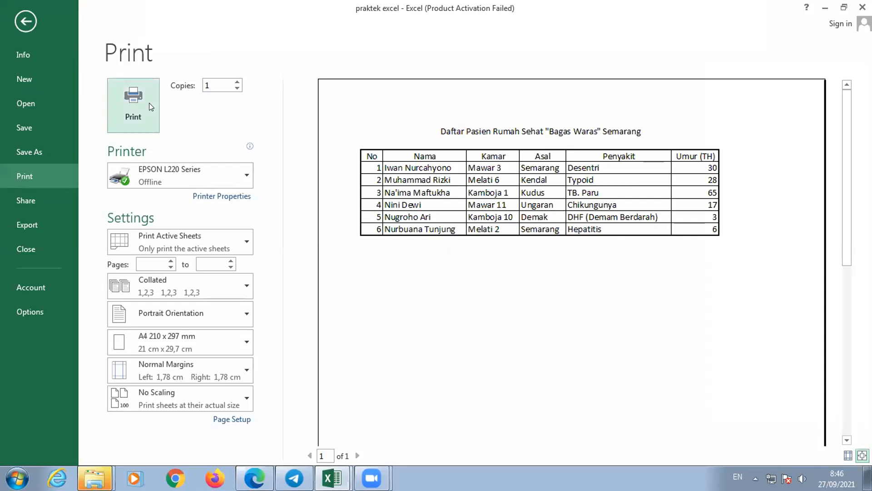
click(26, 15)
- Fill the patient table's header row A3:F3 with a medium grey theme colour
drag(50, 206, 145, 206)
drag(443, 228, 626, 204)
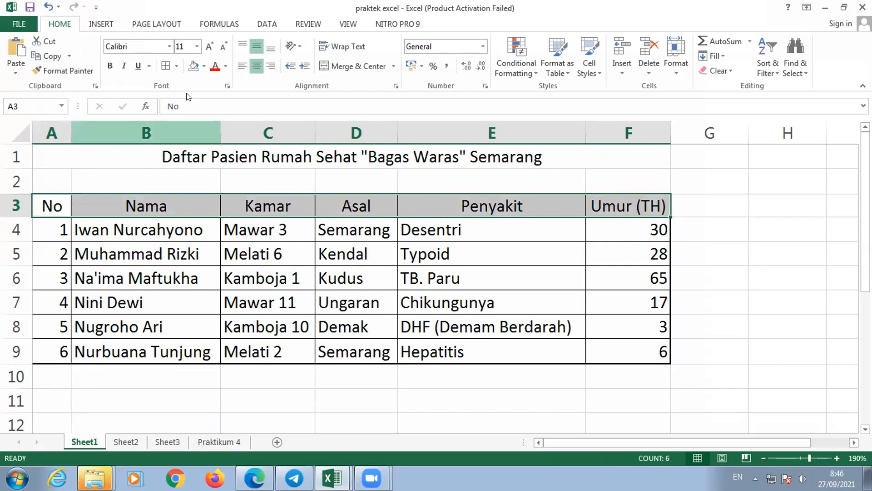
click(202, 67)
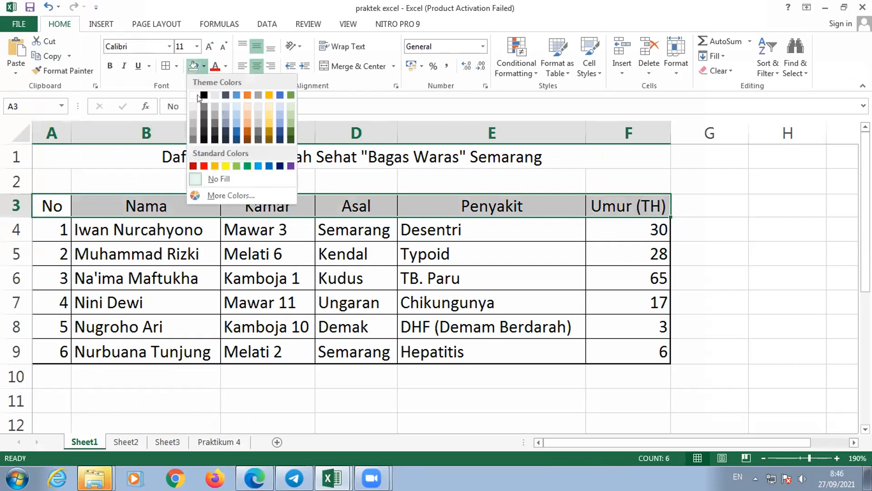
click(194, 128)
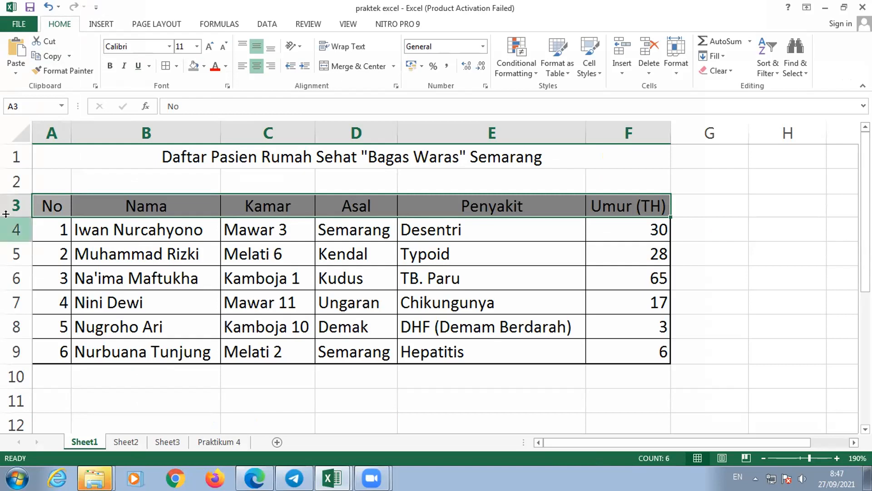
- Make header row 3 noticeably taller and align its labels vertically in the middle of the cells
drag(6, 213, 6, 224)
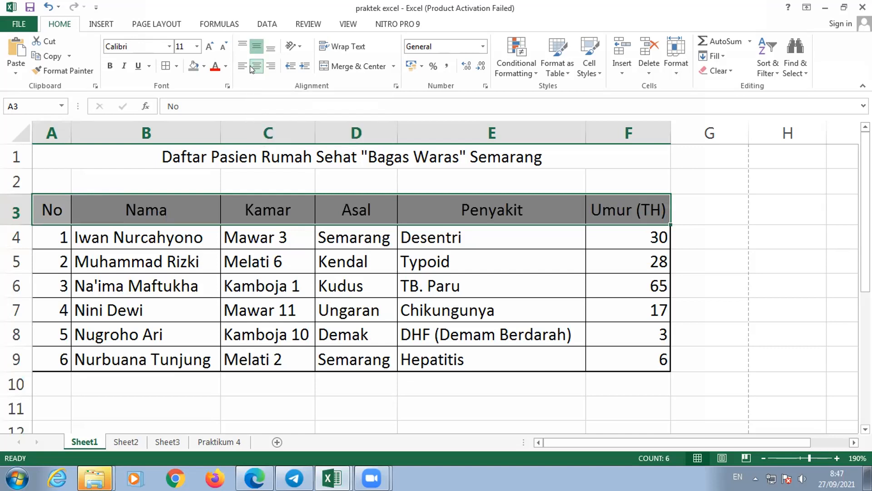
click(271, 46)
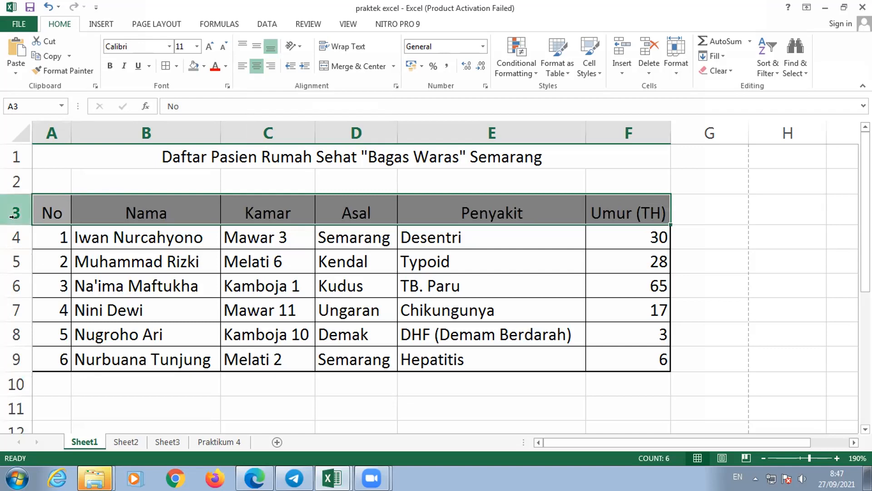
drag(16, 220, 17, 235)
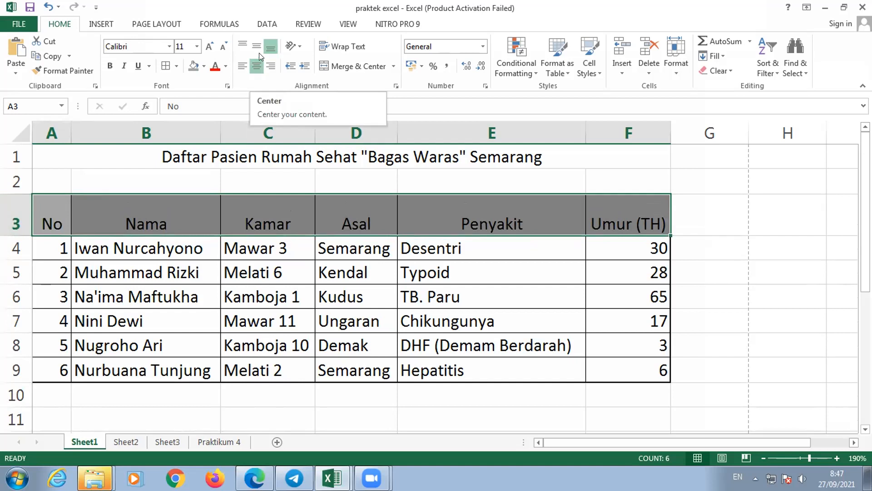
click(259, 53)
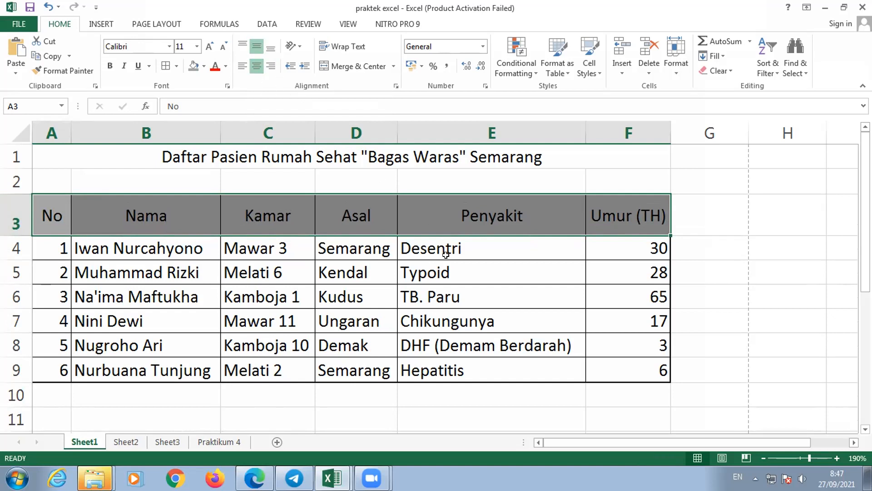
drag(446, 255, 536, 273)
click(675, 277)
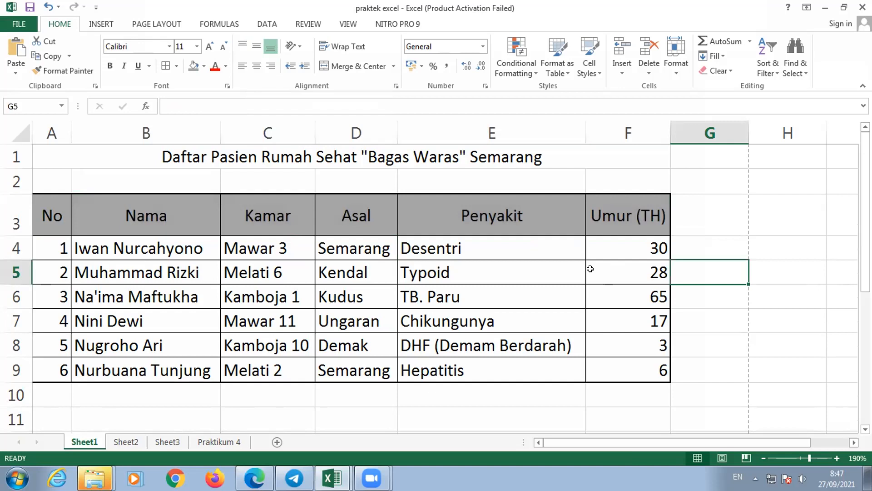
click(577, 263)
click(376, 291)
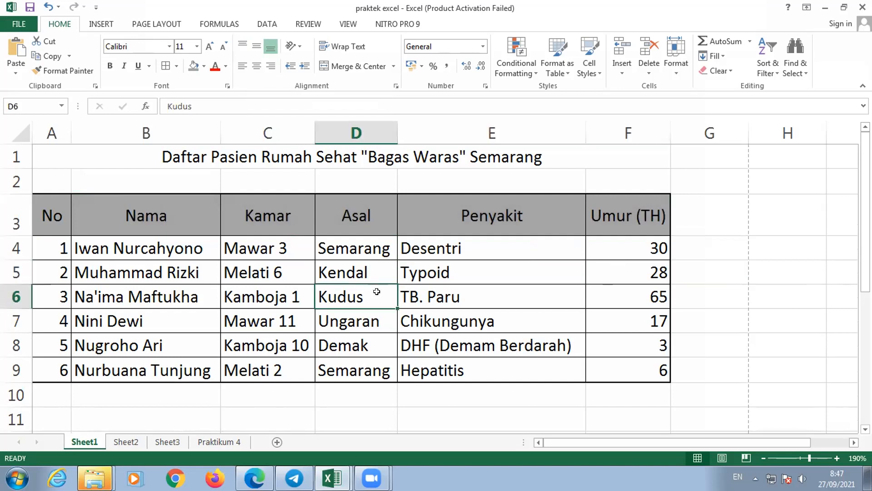
click(274, 249)
click(252, 274)
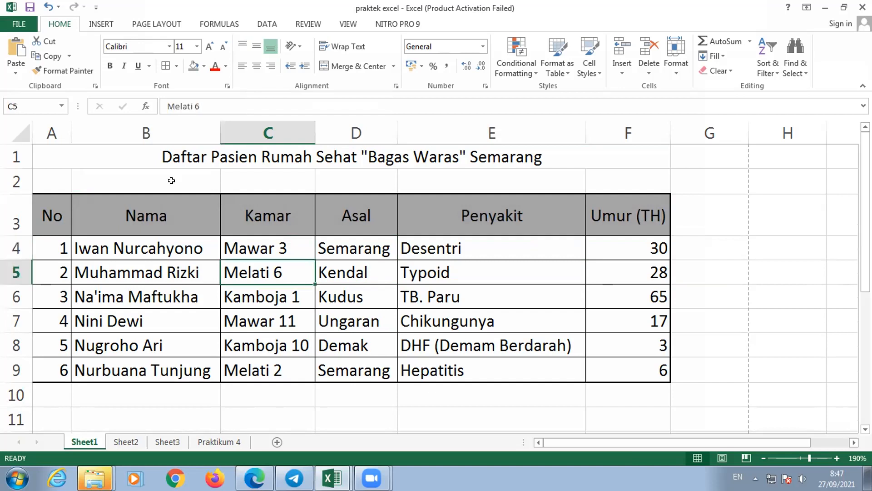
click(188, 157)
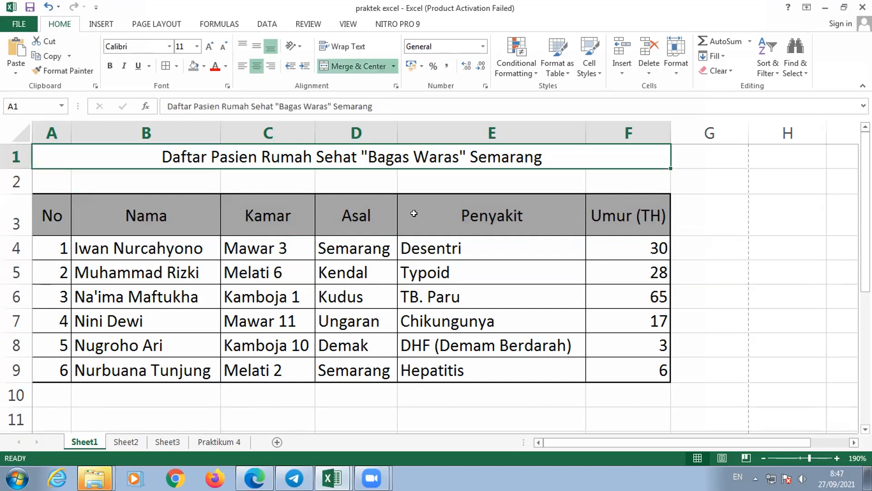
click(427, 313)
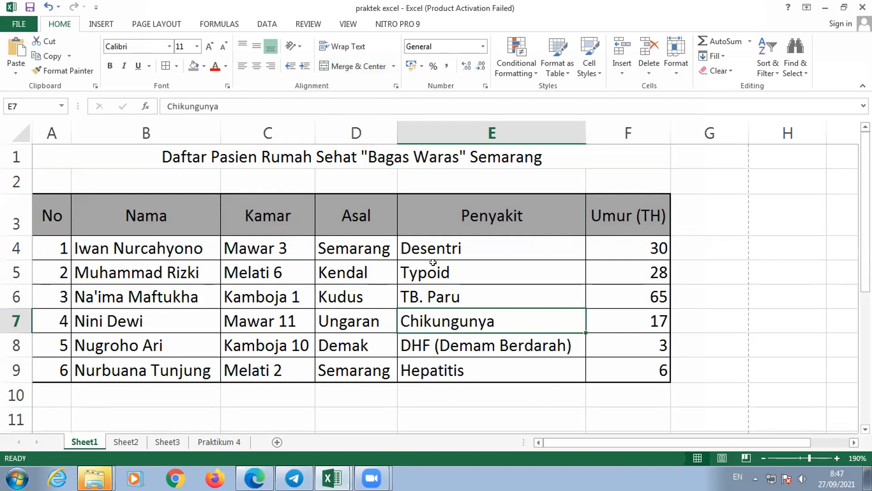
click(435, 264)
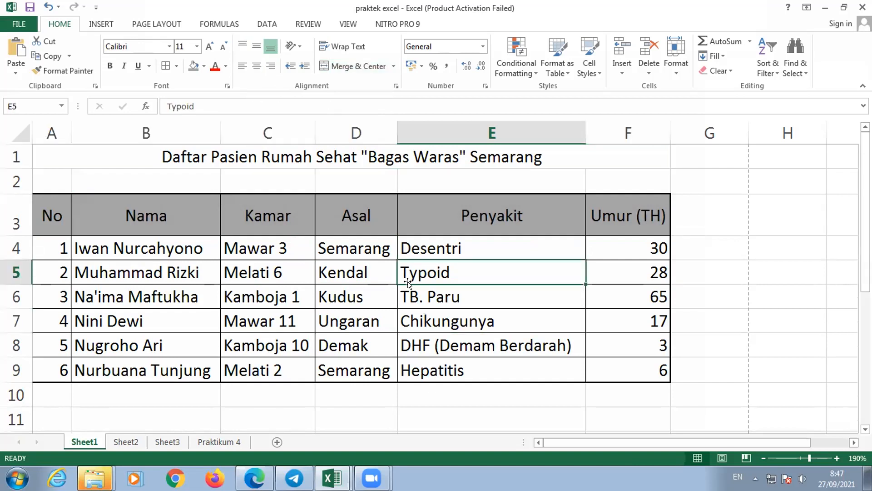
click(300, 291)
click(293, 263)
click(304, 250)
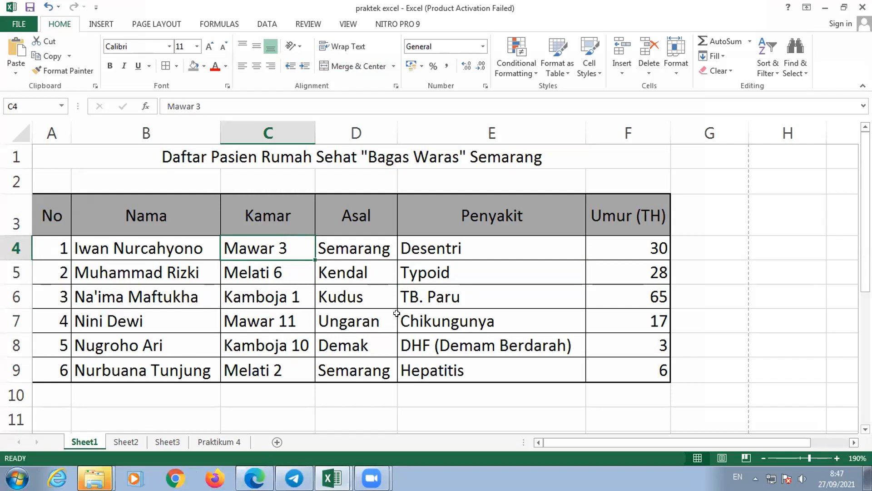
click(363, 300)
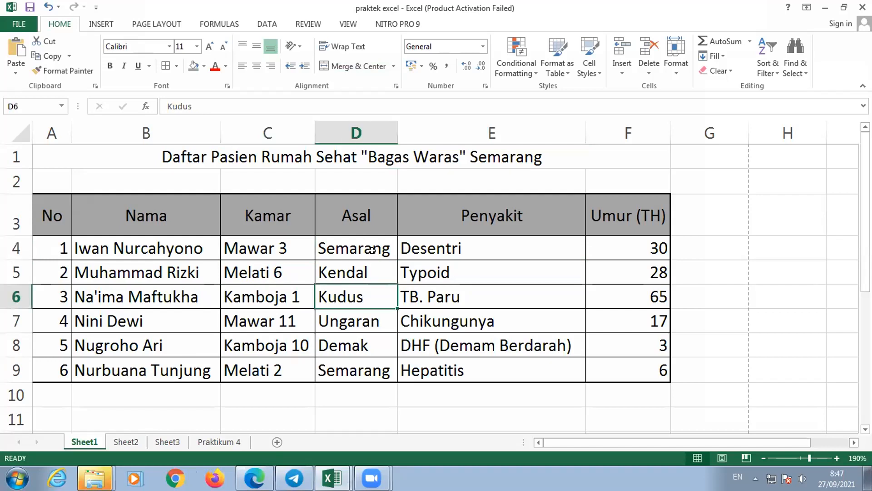
click(372, 251)
key(Up)
key(Left)
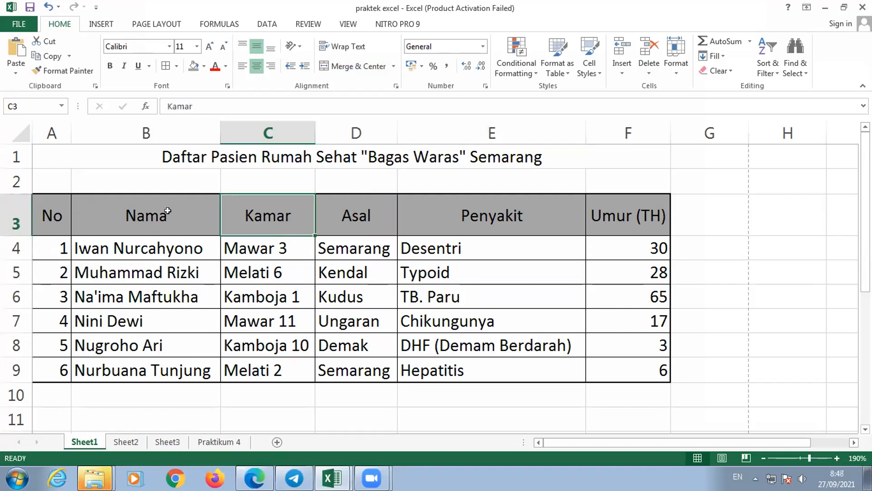
key(Left)
click(293, 274)
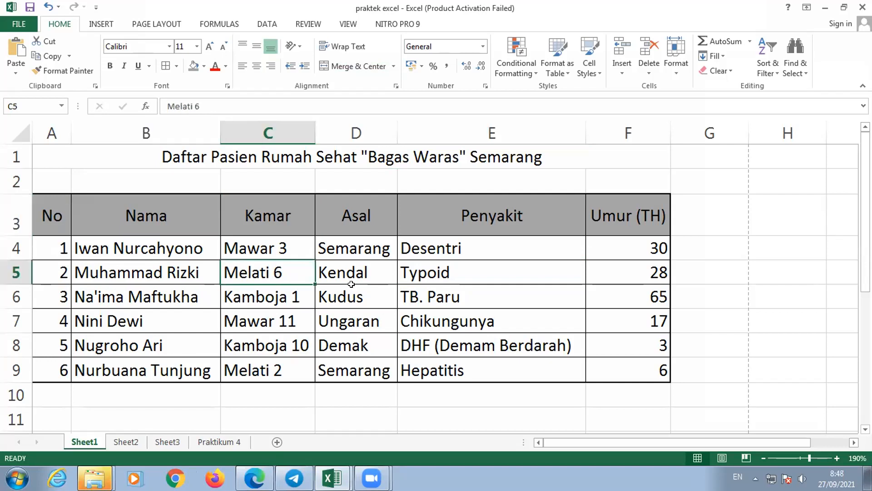
click(352, 287)
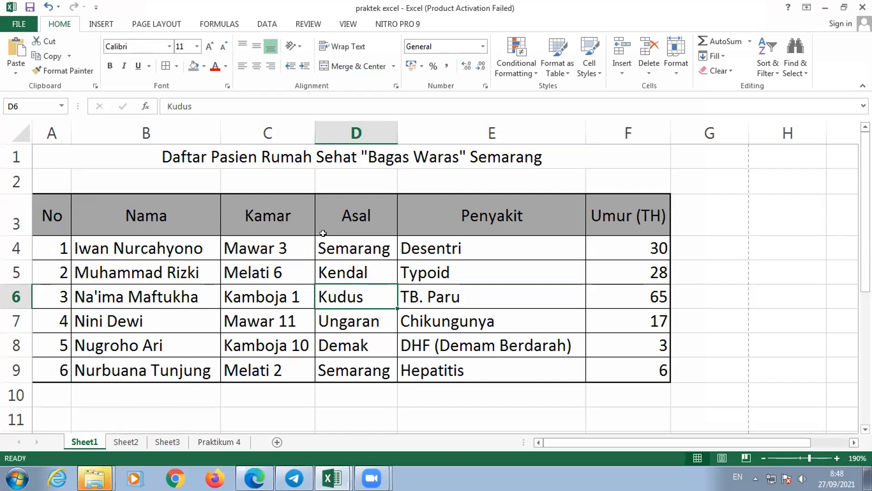
click(450, 254)
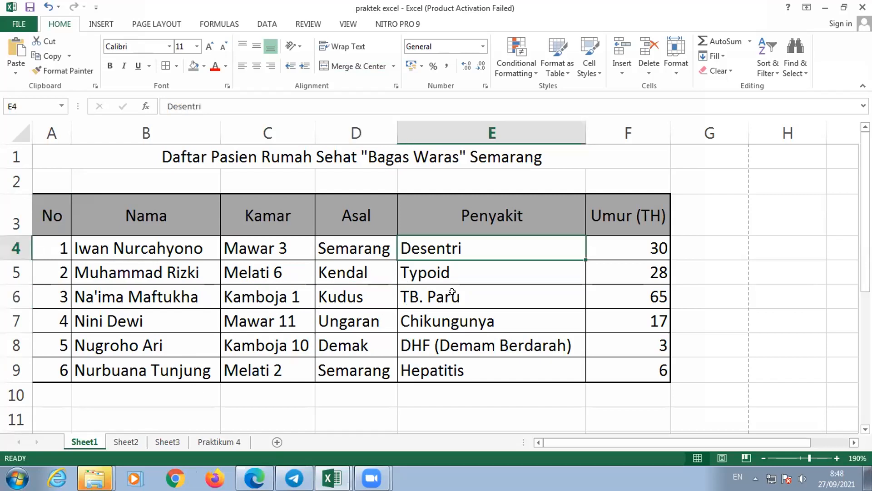
click(458, 266)
click(474, 252)
- Format A3:F9 as a table with headers, using the orange style from the Dark group
drag(37, 221, 626, 358)
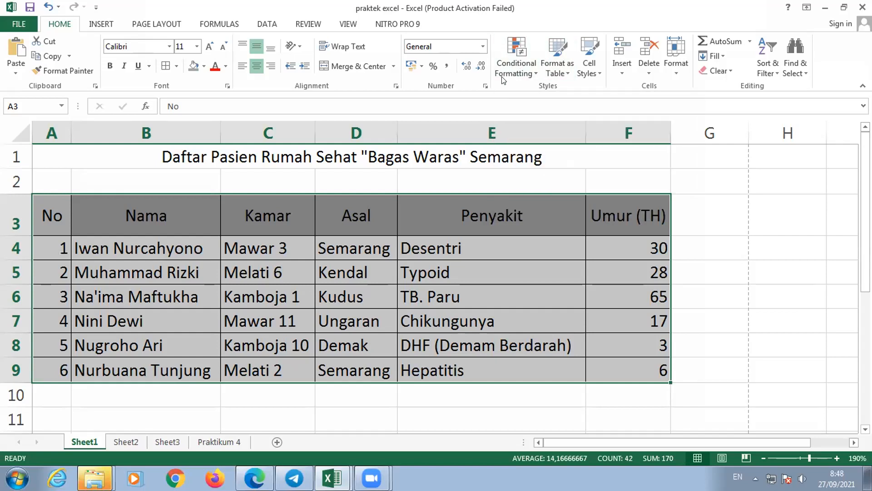
click(557, 75)
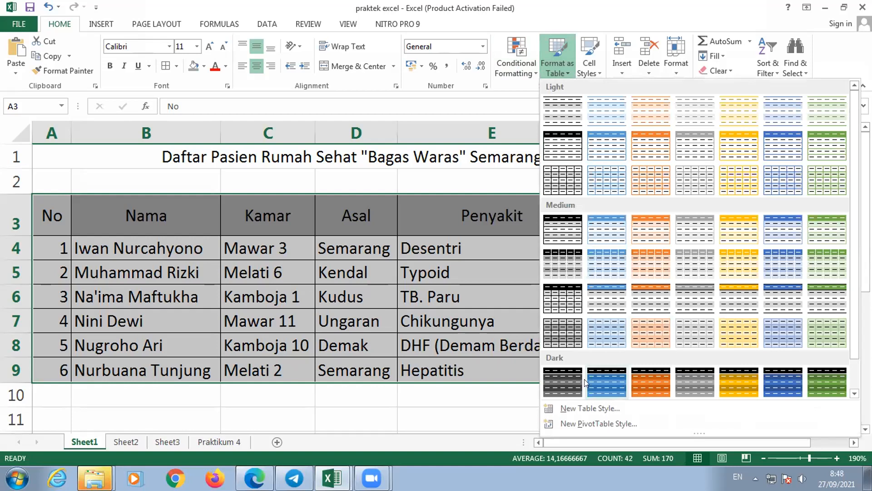
click(638, 382)
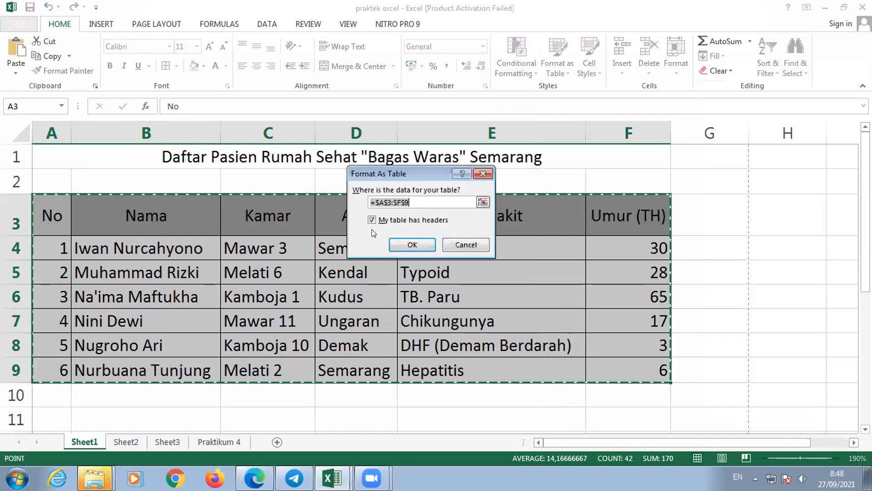
click(411, 244)
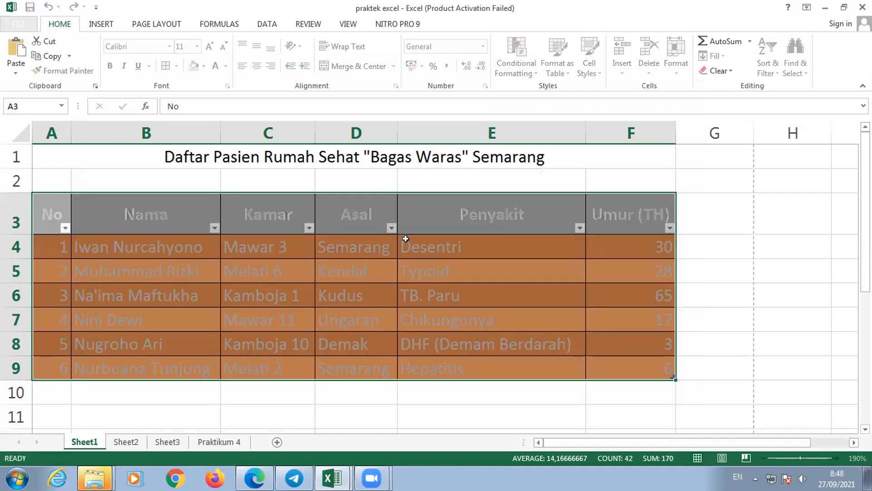
click(413, 175)
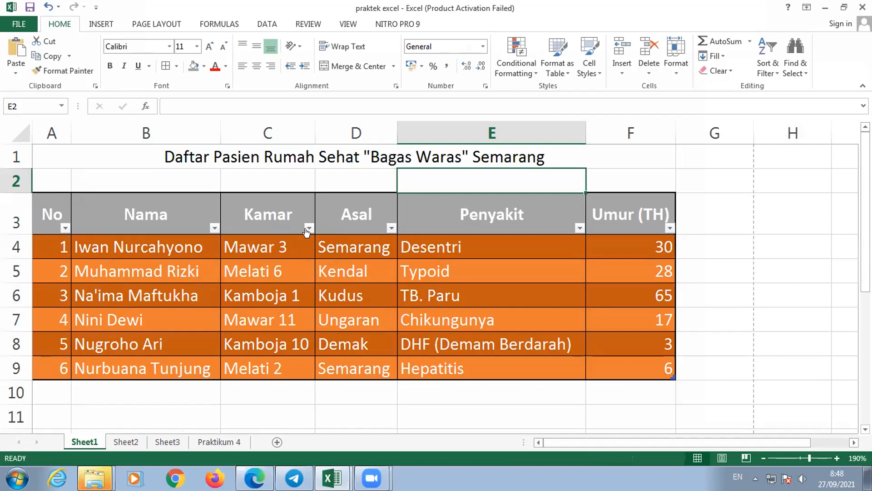
- Turn off the filter buttons in the header row of the formatted patient table
drag(44, 210, 643, 363)
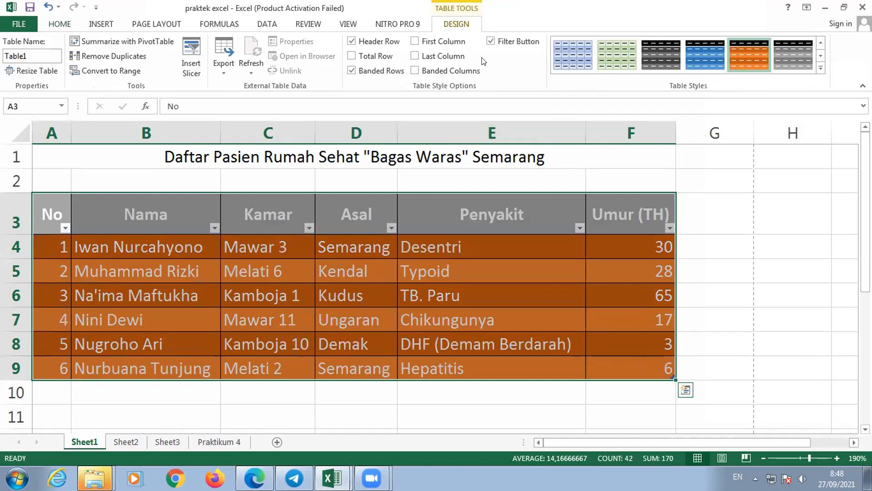
drag(770, 9, 616, 78)
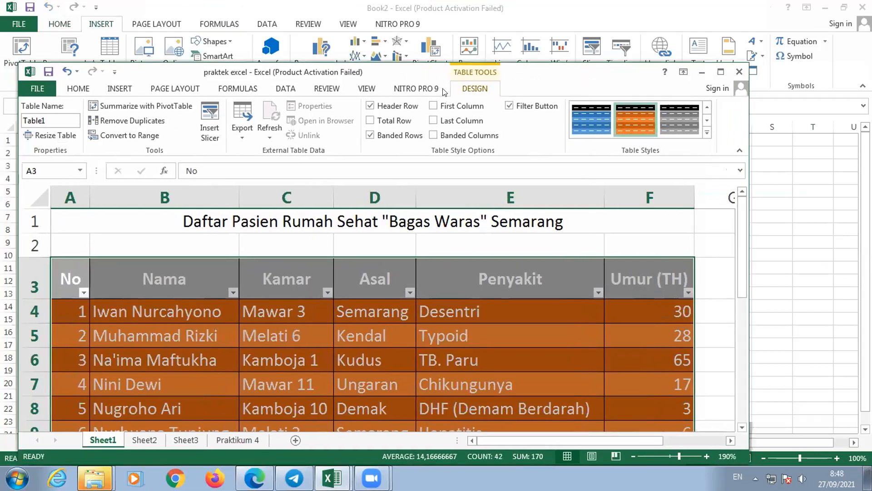
click(367, 88)
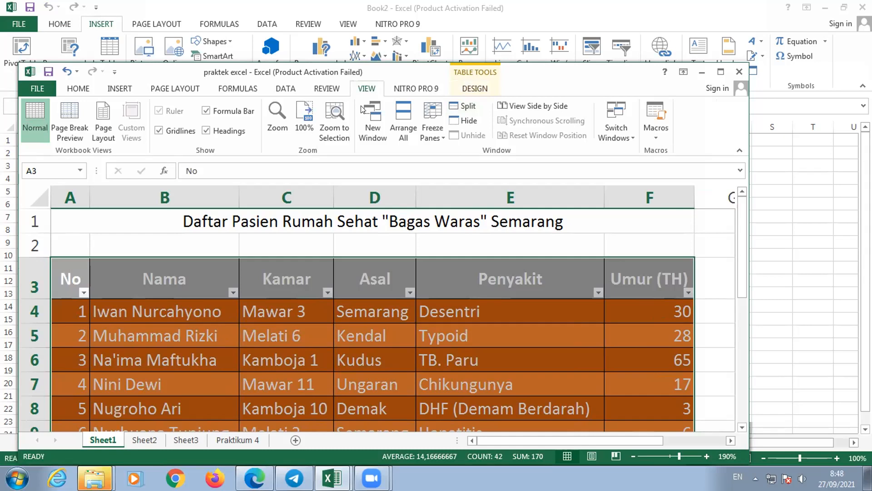
click(278, 89)
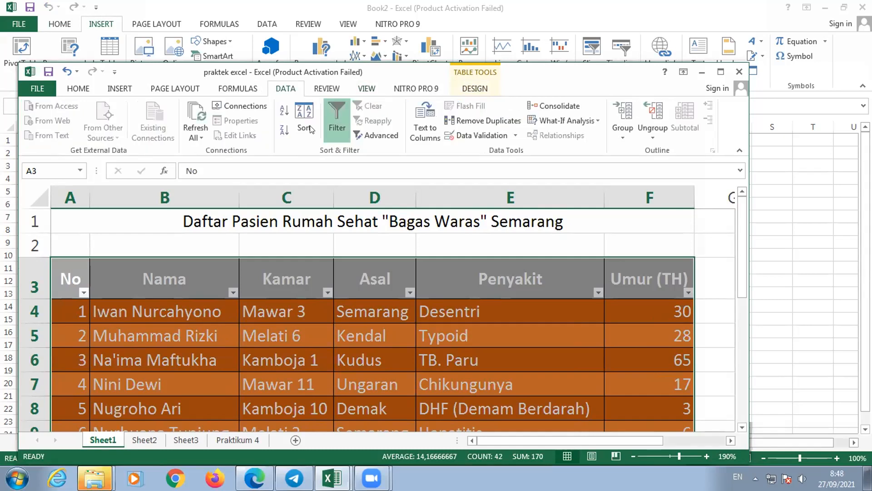
click(334, 130)
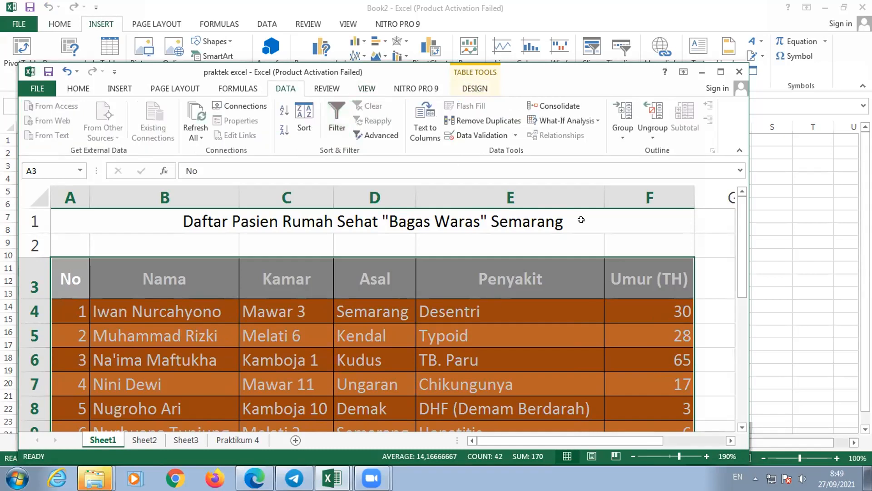
click(577, 310)
drag(599, 71, 515, 62)
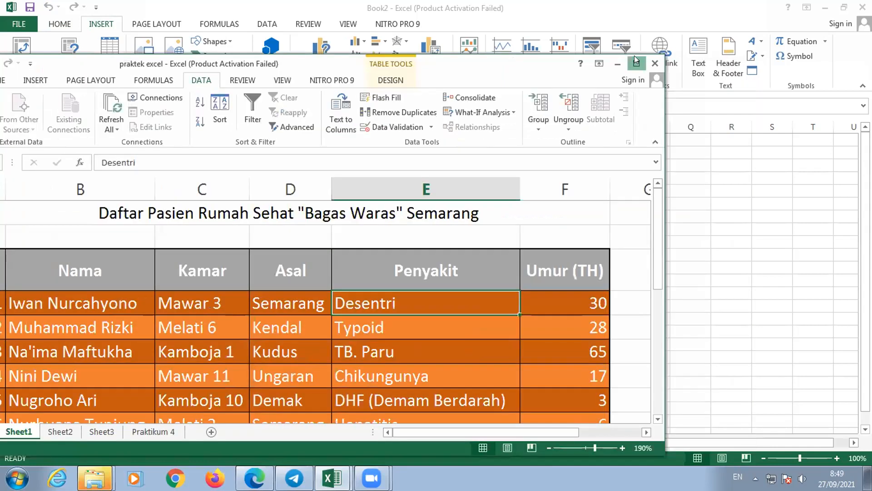
- Maximize the praktek excel workbook window and select the Desentri cell in the Penyakit column
click(636, 62)
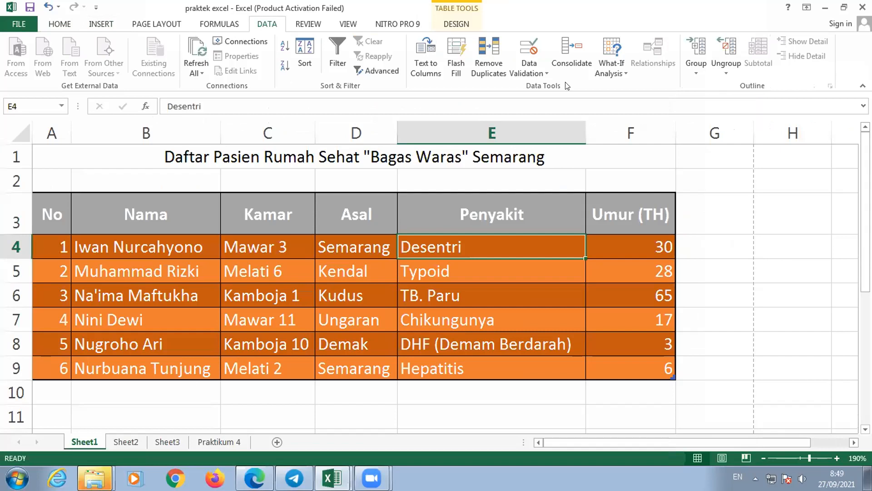
click(487, 271)
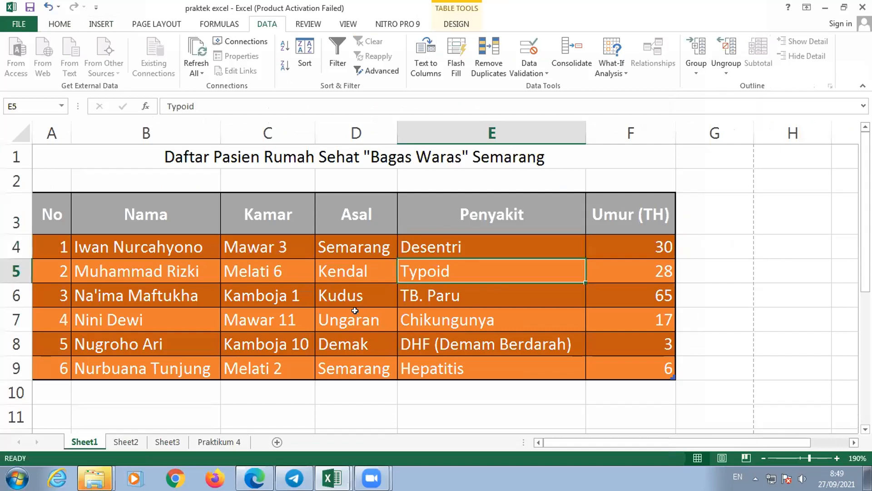
click(442, 244)
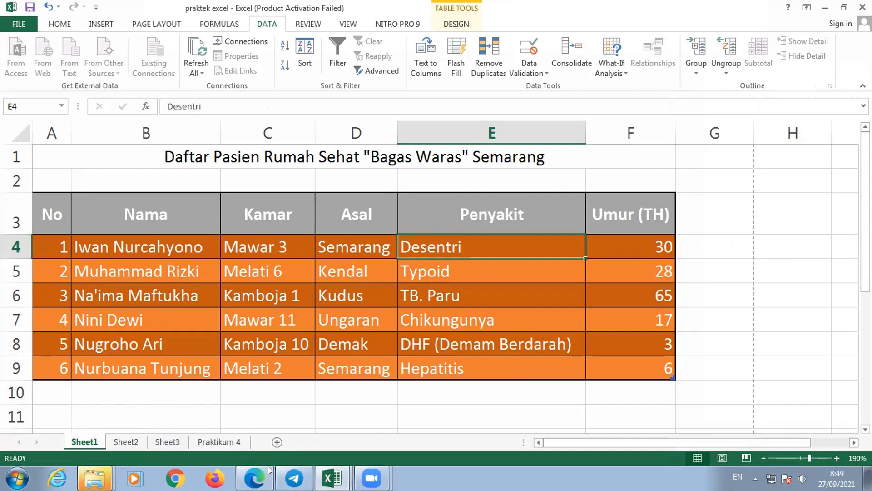
- Switch to the PDF module in Edge and go to the Jenis/Tipe Data Excel section on page 13
click(255, 477)
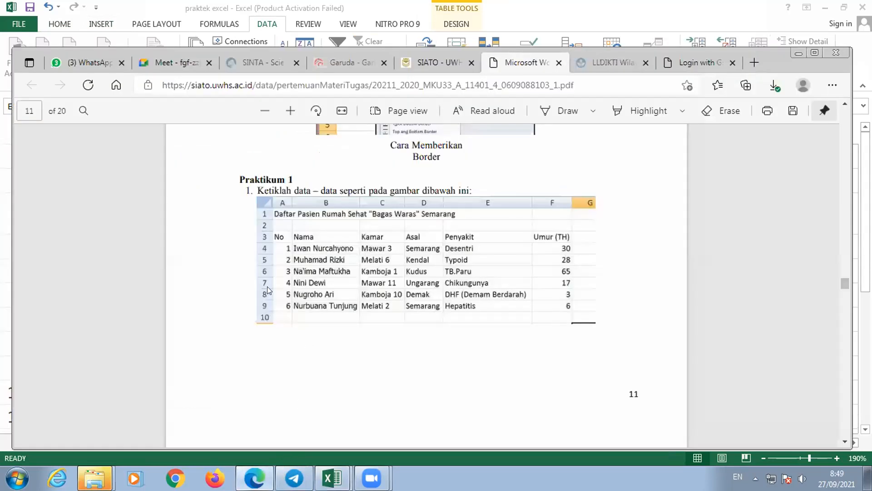
scroll(386, 362, down, 3)
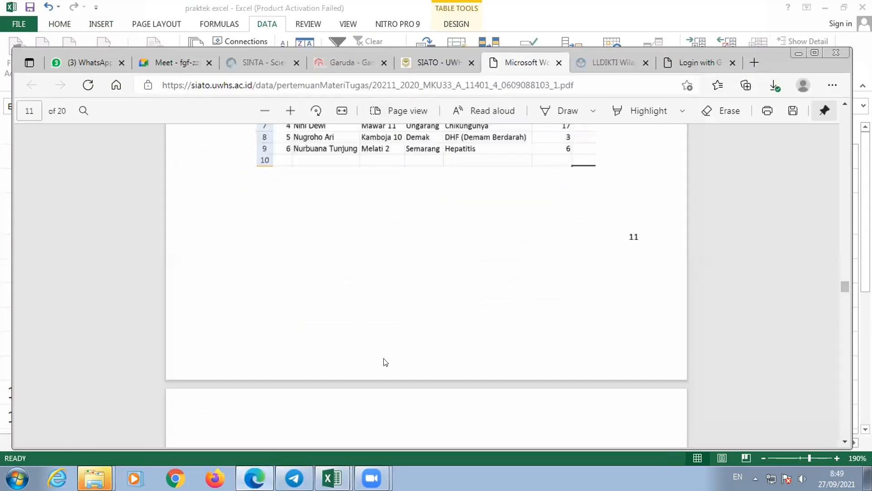
scroll(386, 362, down, 3)
scroll(385, 365, down, 3)
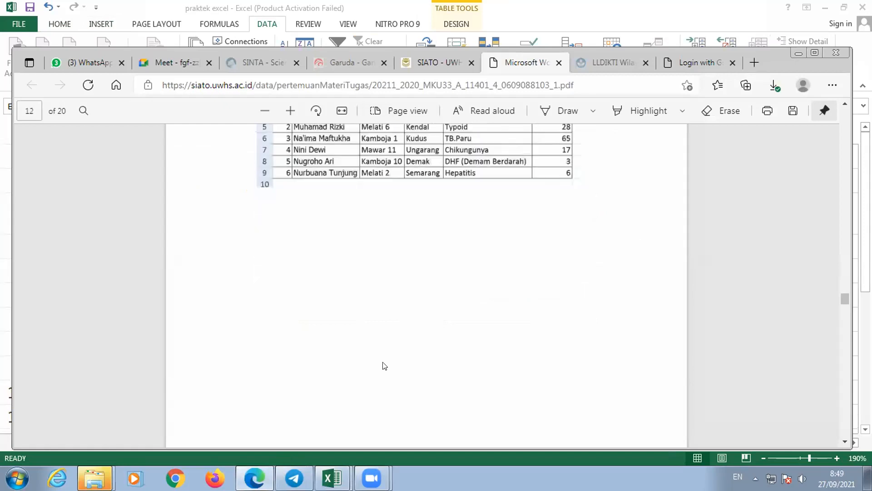
scroll(384, 366, down, 3)
scroll(384, 362, down, 2)
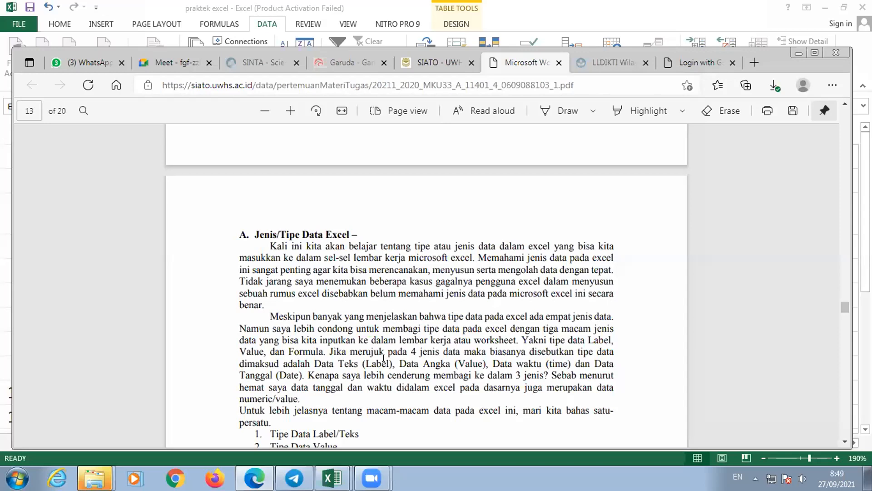
- Read the Label/Teks data type section and select the passage about text being left-aligned by default
scroll(372, 349, down, 2)
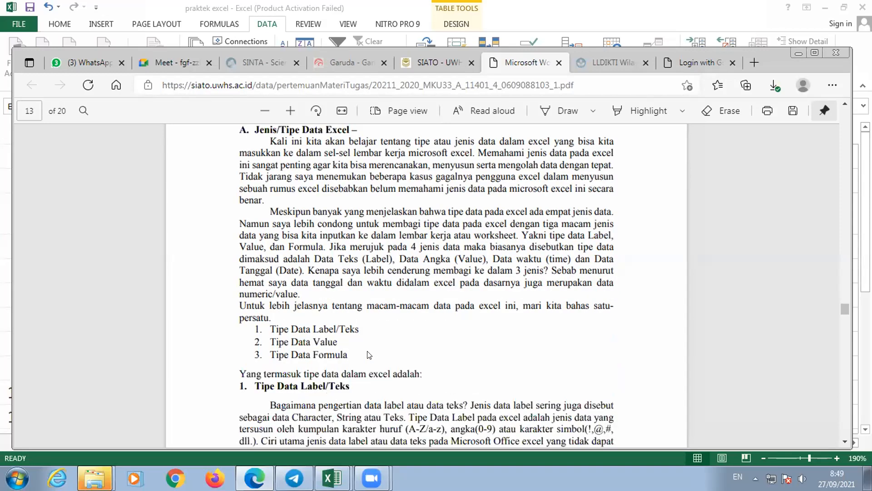
double_click(347, 328)
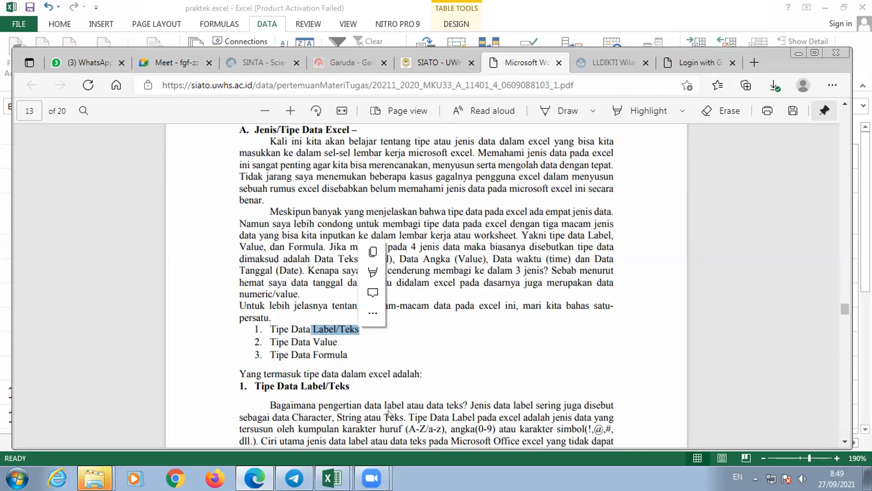
scroll(389, 402, down, 2)
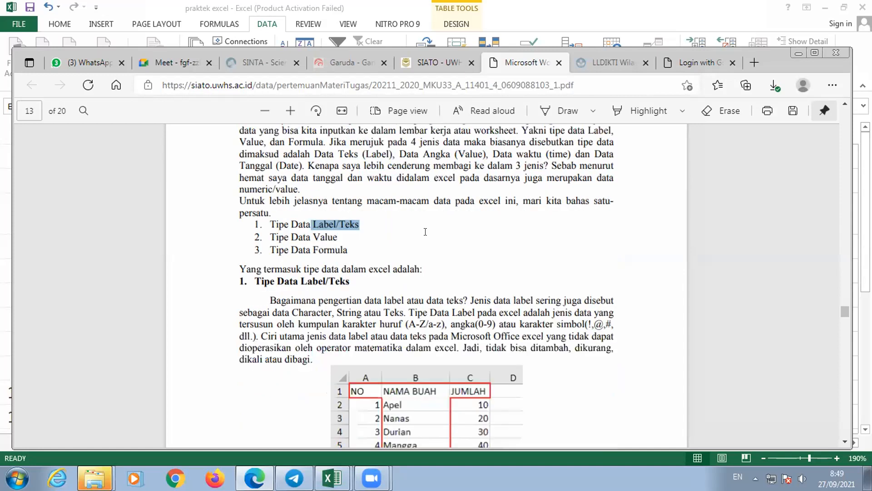
scroll(430, 223, down, 2)
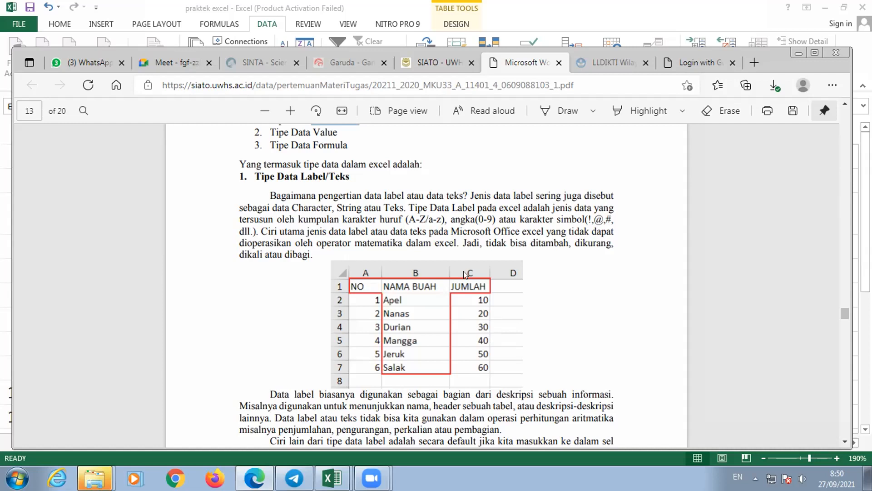
scroll(449, 311, down, 2)
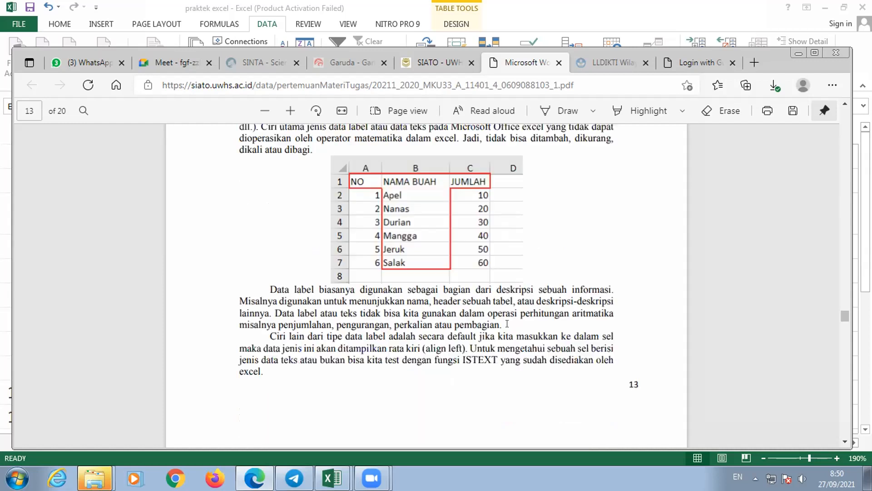
drag(517, 336, 468, 348)
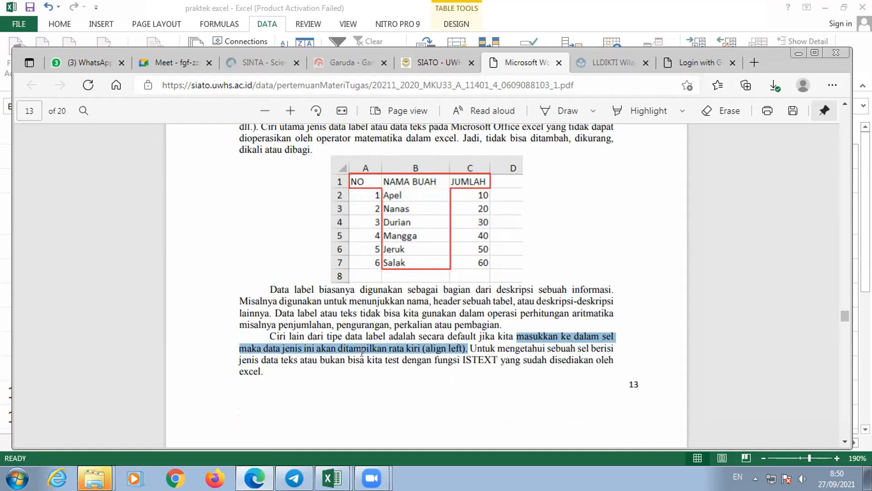
- Examine the Tipe Data Value section on page 14, including the list of value kinds and its example table
scroll(359, 353, down, 5)
scroll(358, 354, down, 1)
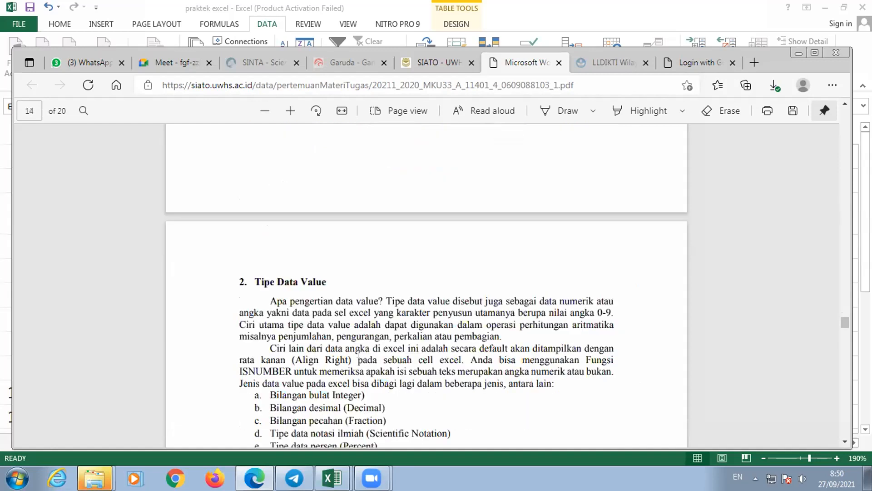
scroll(358, 354, down, 5)
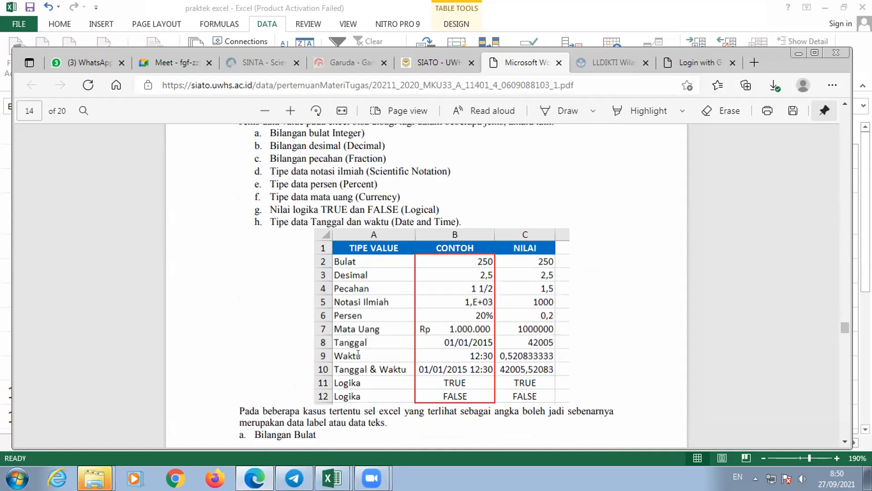
scroll(359, 354, up, 4)
scroll(364, 340, down, 7)
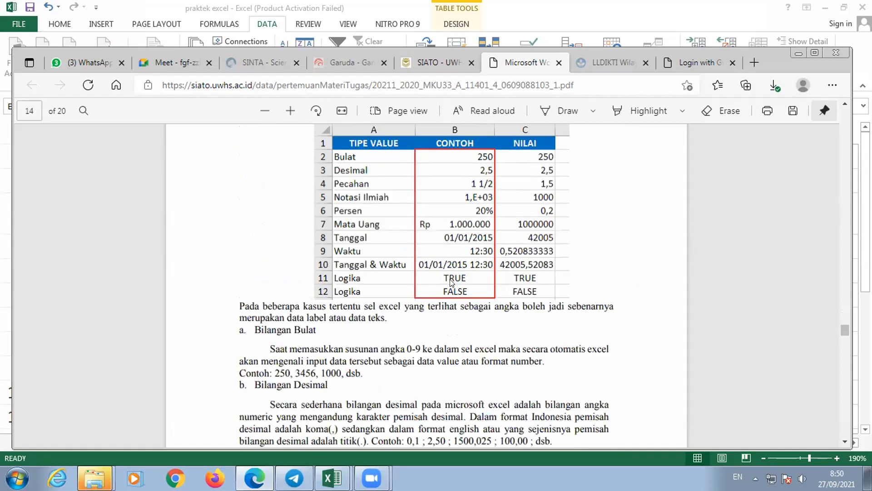
scroll(452, 282, up, 5)
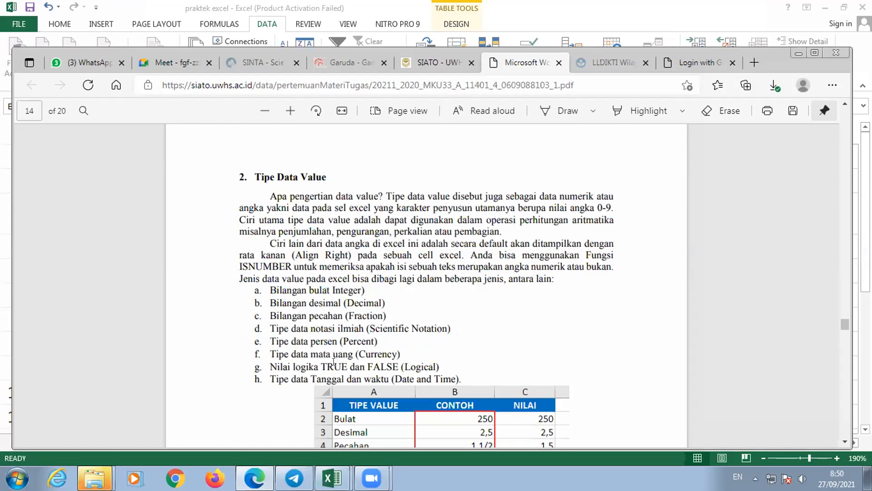
scroll(317, 311, down, 1)
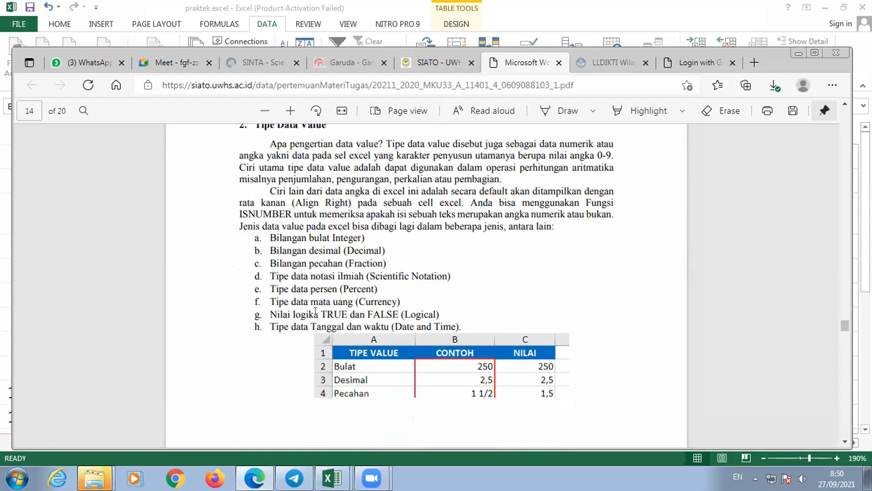
scroll(337, 315, down, 2)
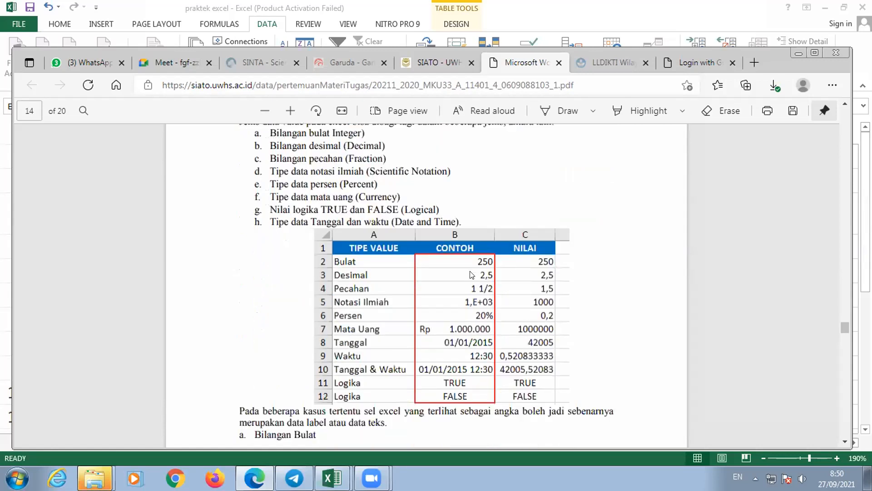
scroll(468, 275, up, 1)
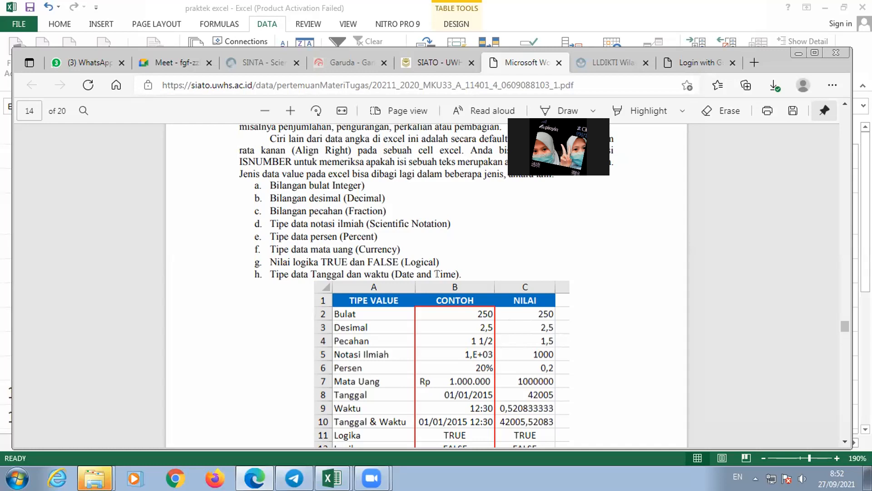
- Switch to the blank Book2 workbook in Excel and enter the label desimal in cell E5
mouse_move(332, 477)
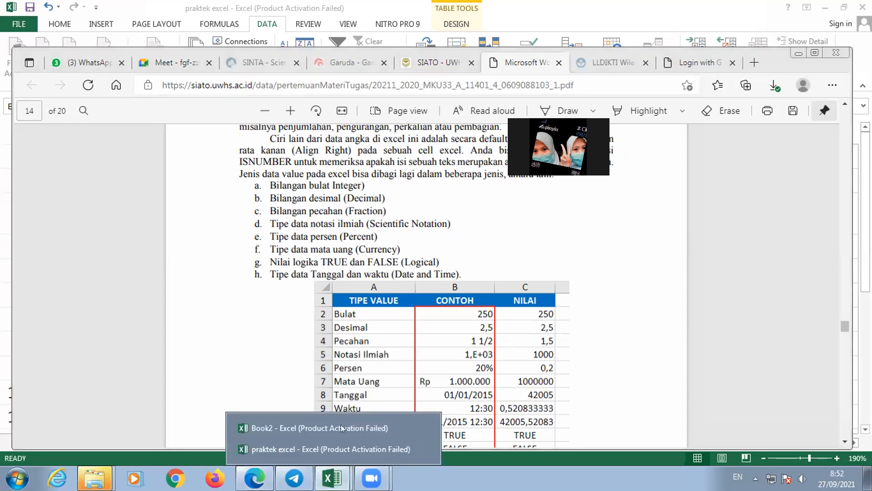
click(339, 429)
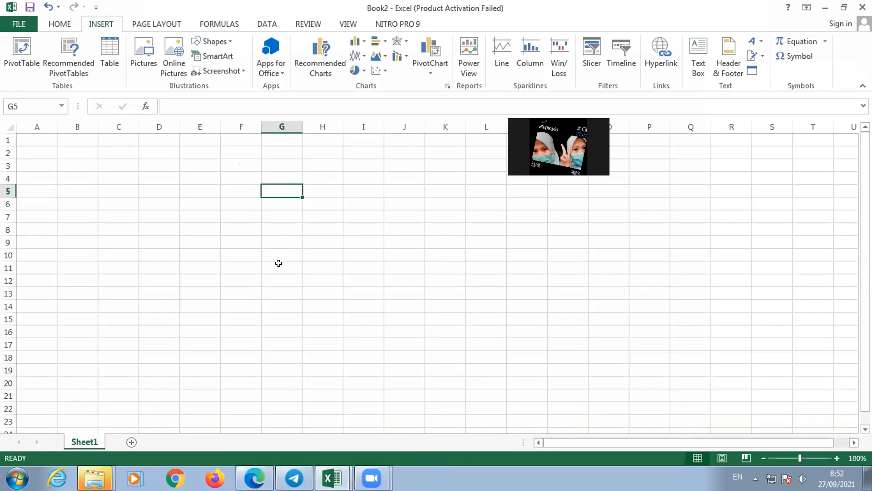
click(220, 186)
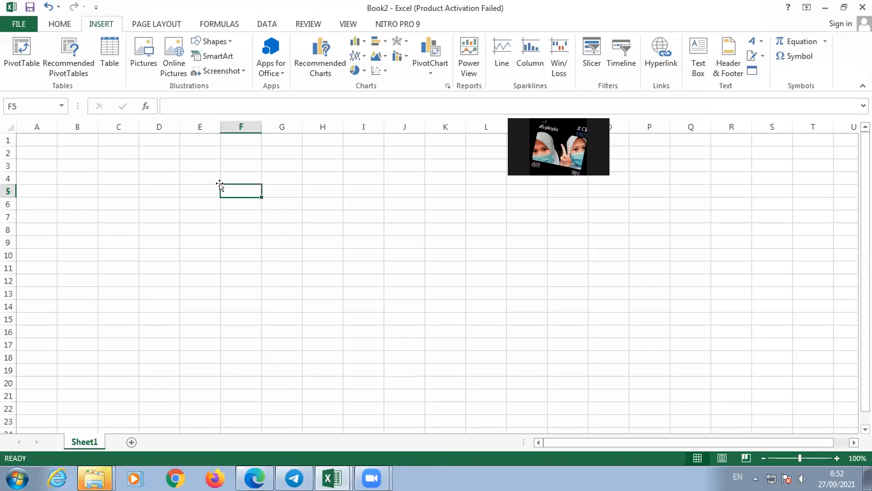
click(220, 186)
text(desimal)
key(Return)
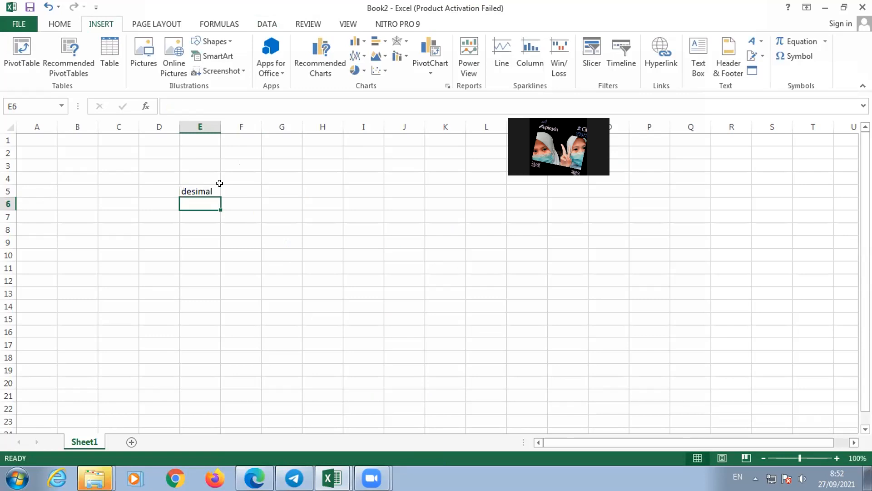
- Enter the decimal value 2,5 in cell F5 beside the desimal label
key(Up)
key(Right)
text(2)
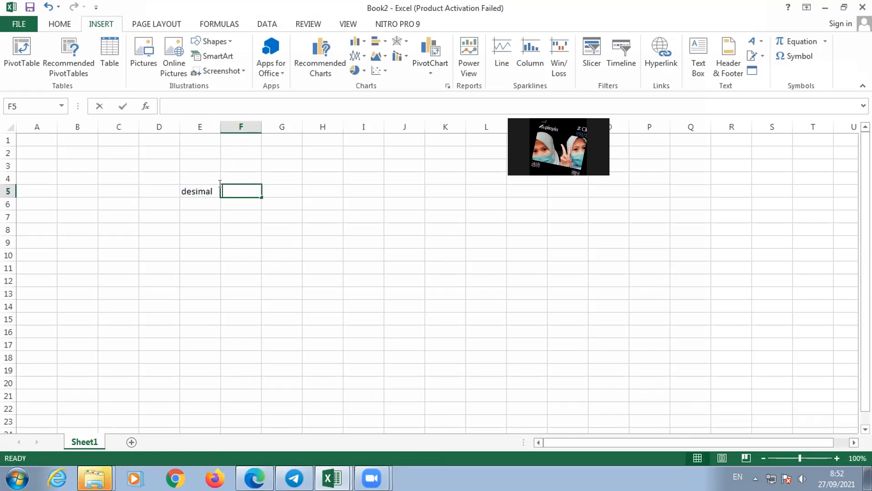
text(,5)
key(Return)
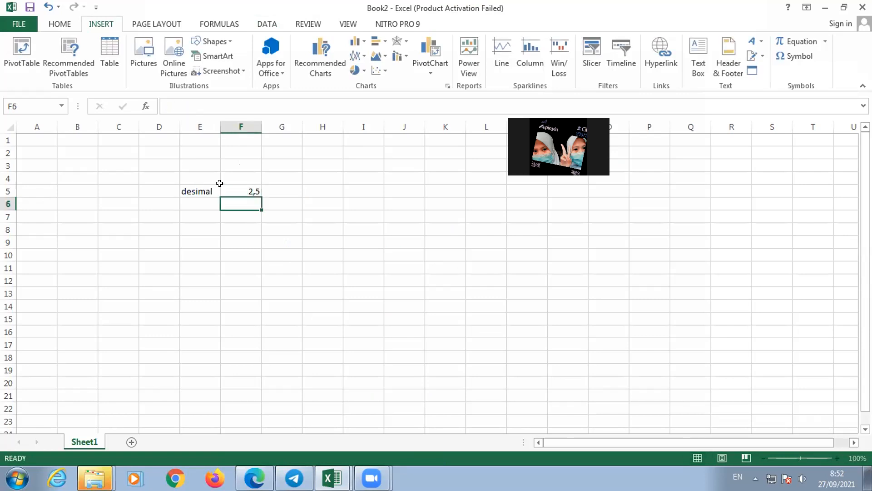
- Compare the desimal label in E5 with the number in F5, checking each cell's content and alignment
click(250, 191)
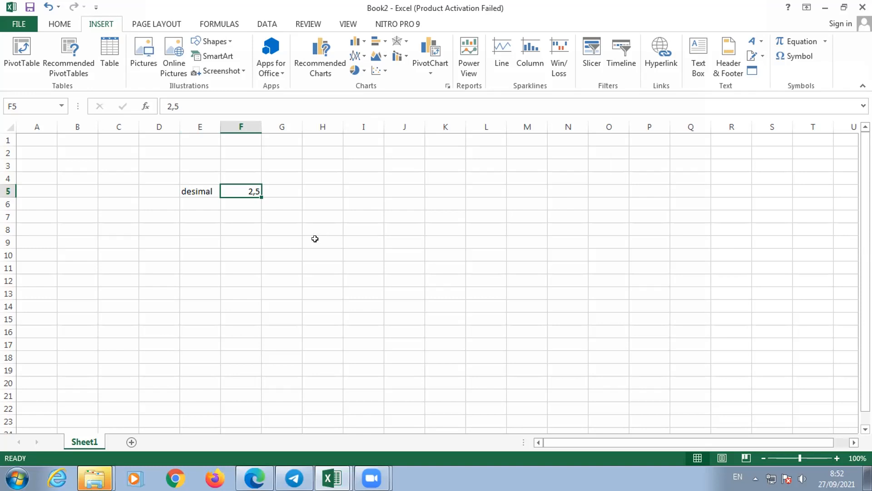
click(322, 179)
drag(283, 201, 273, 193)
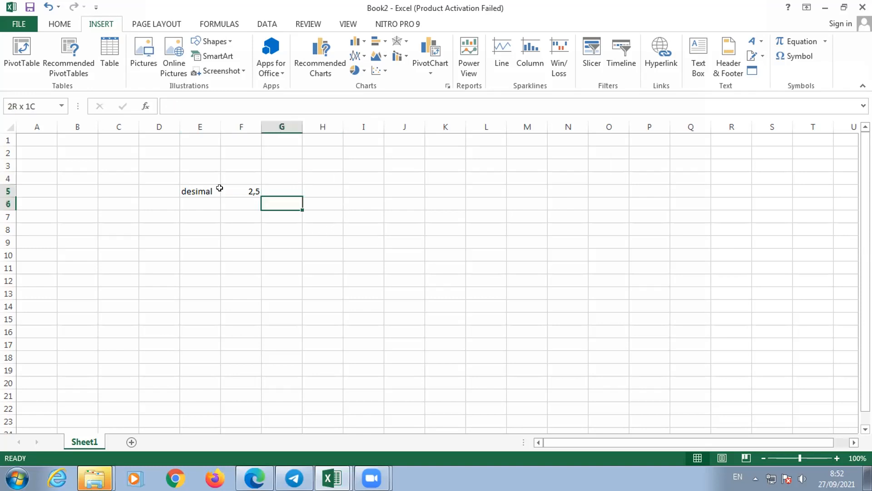
click(227, 189)
click(215, 191)
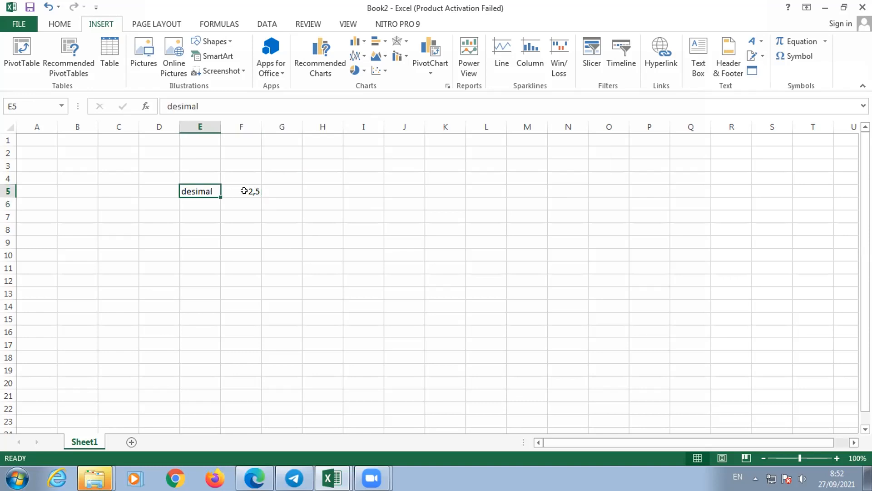
click(241, 191)
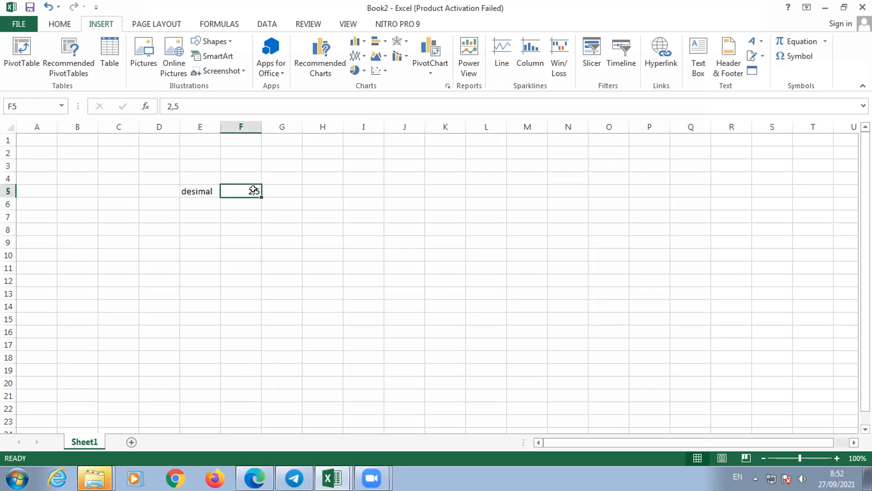
click(326, 190)
click(240, 190)
click(300, 187)
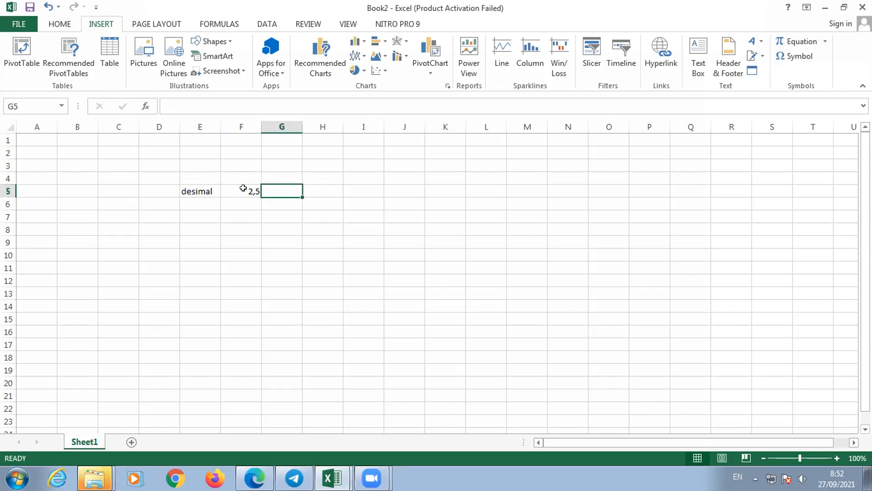
click(243, 190)
click(217, 190)
click(227, 191)
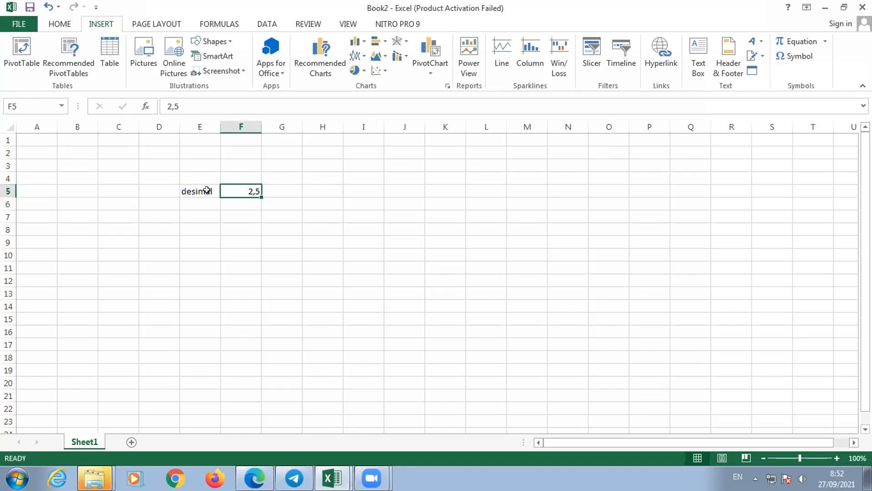
click(218, 190)
click(254, 190)
click(275, 193)
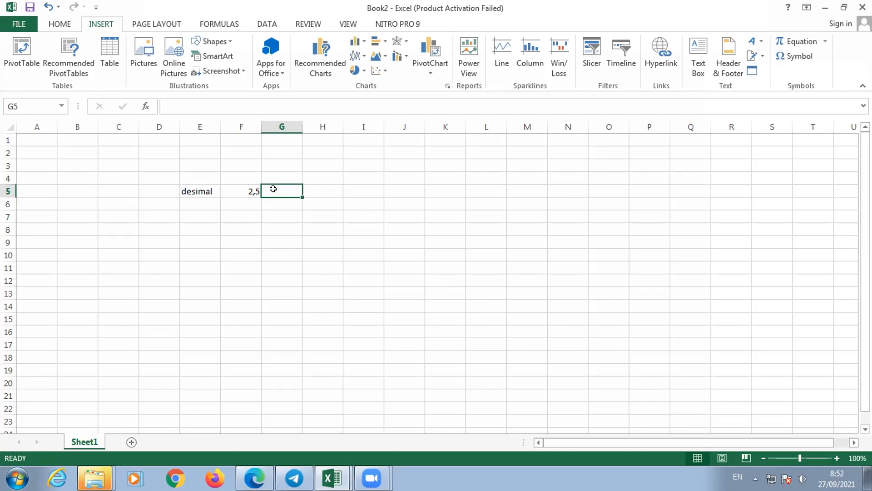
click(273, 212)
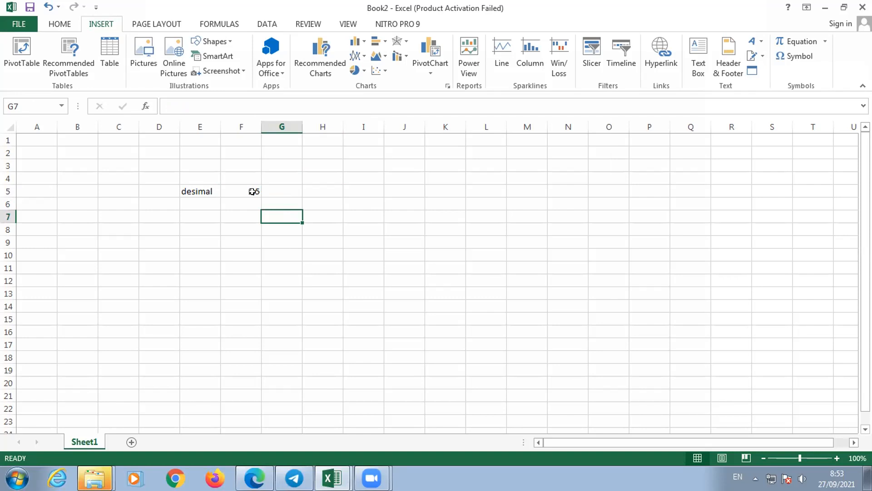
click(233, 190)
click(203, 191)
click(243, 191)
- Open the Region and Language settings from the Clock, Language, and Region category of the Windows Control Panel
click(17, 478)
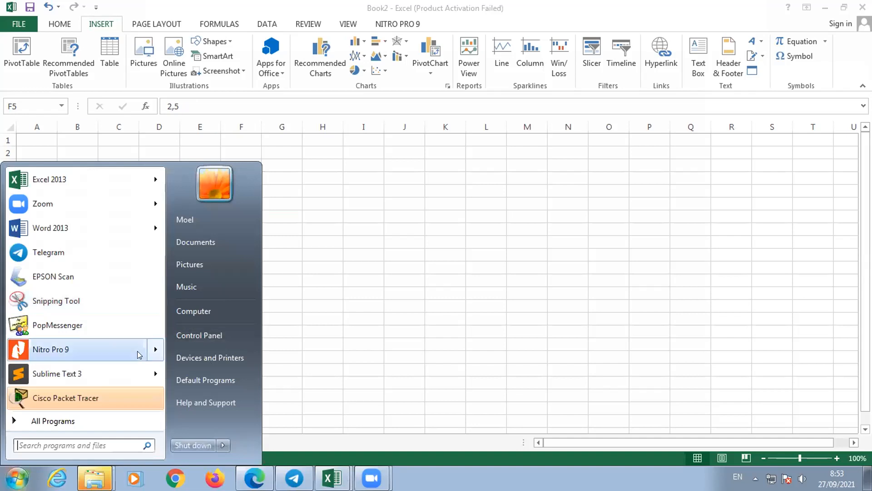
click(29, 470)
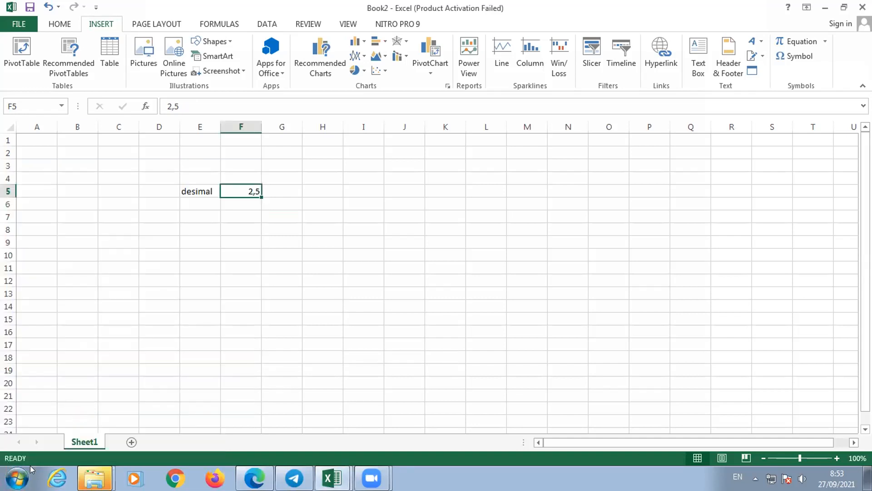
click(31, 470)
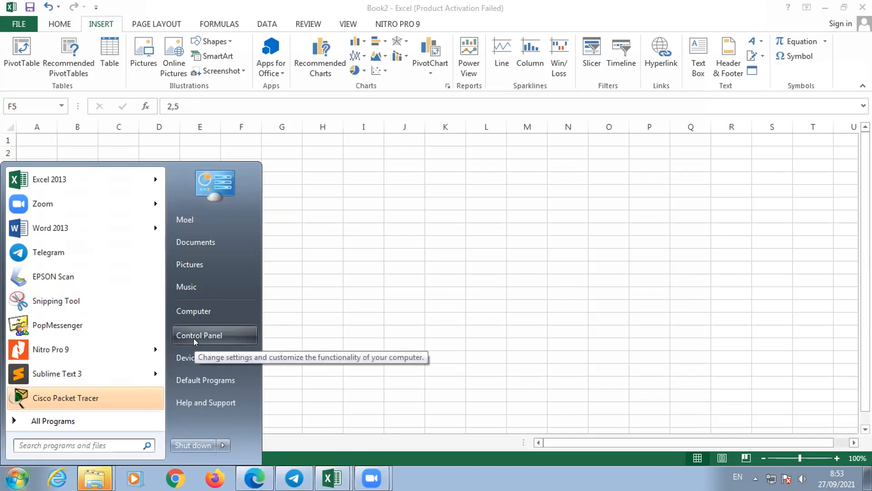
click(299, 353)
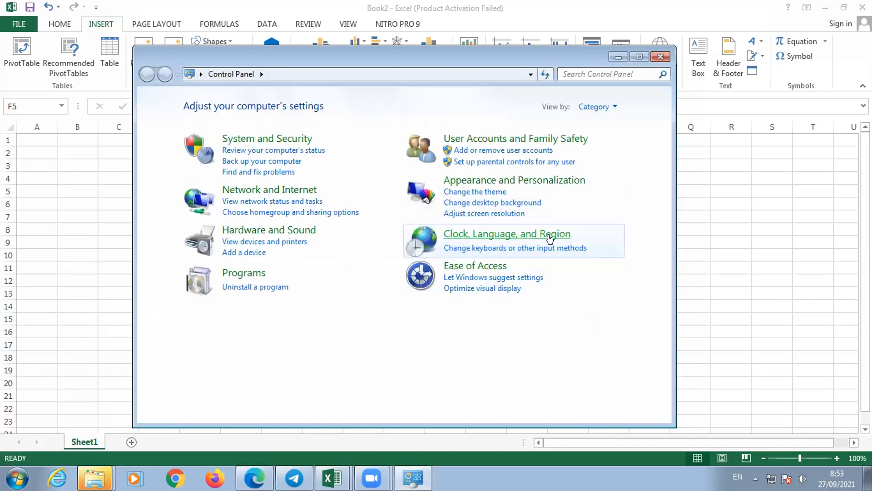
click(554, 235)
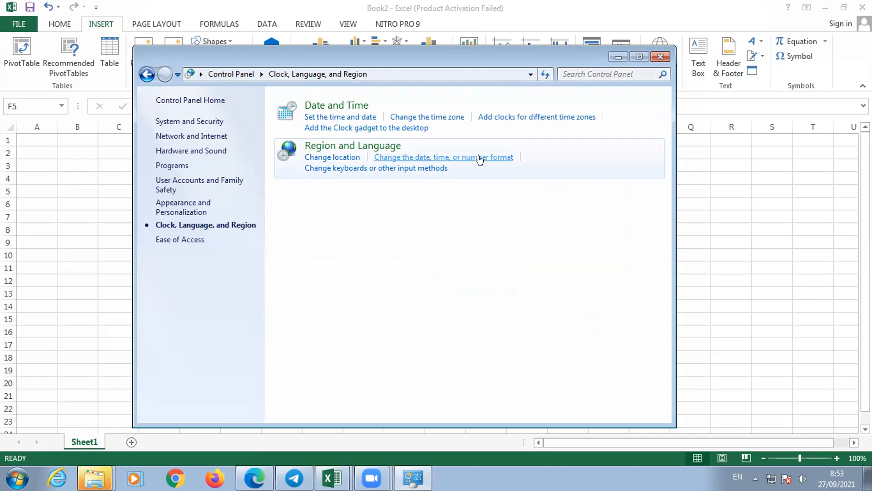
click(340, 147)
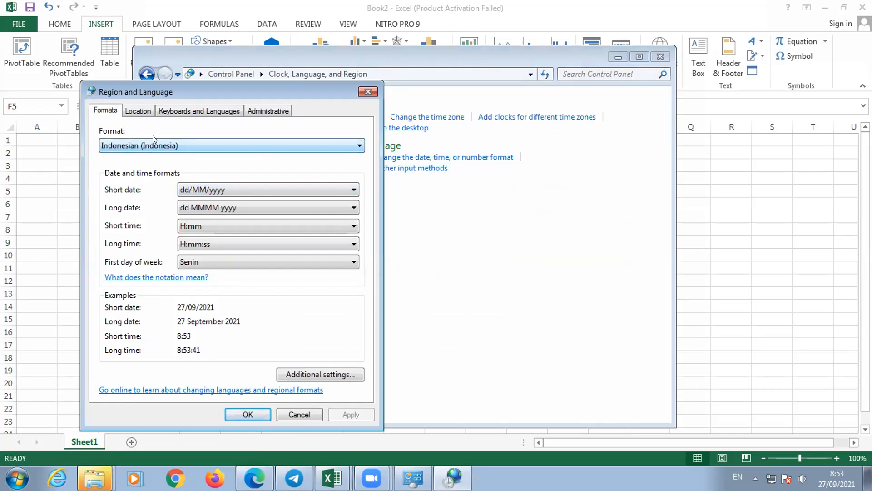
- Look through the available regional formats without choosing another one, and close the regional settings and Control Panel
click(279, 146)
drag(356, 293, 333, 177)
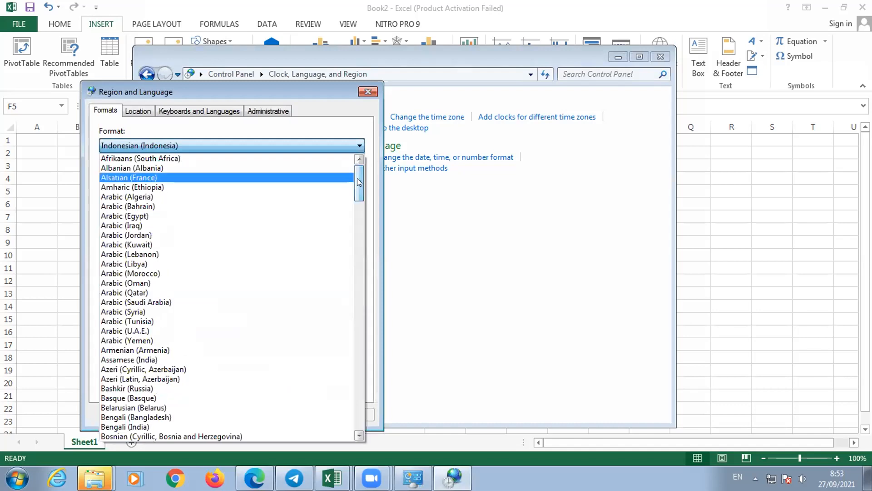
scroll(356, 192, down, 3)
scroll(353, 205, down, 3)
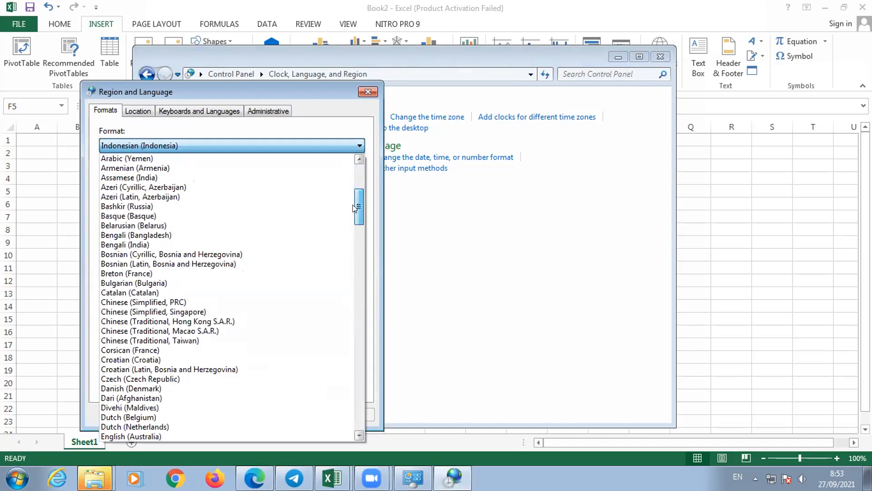
drag(354, 206, 361, 178)
drag(358, 186, 362, 169)
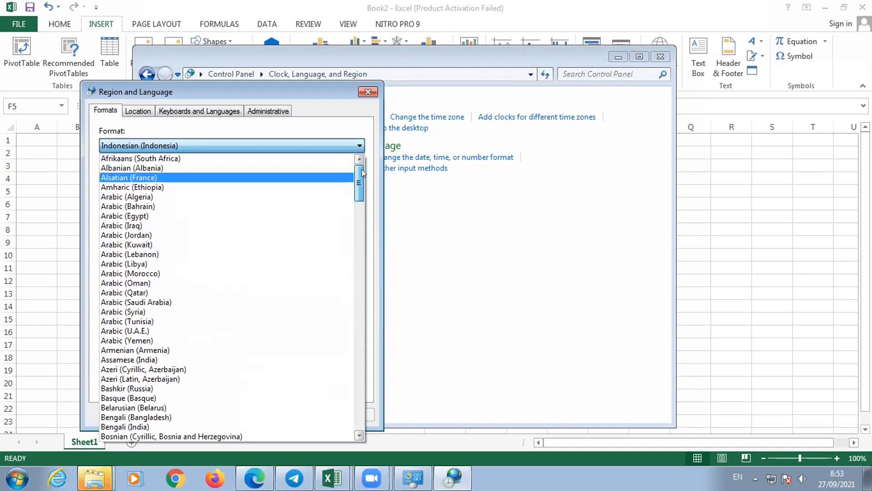
click(366, 91)
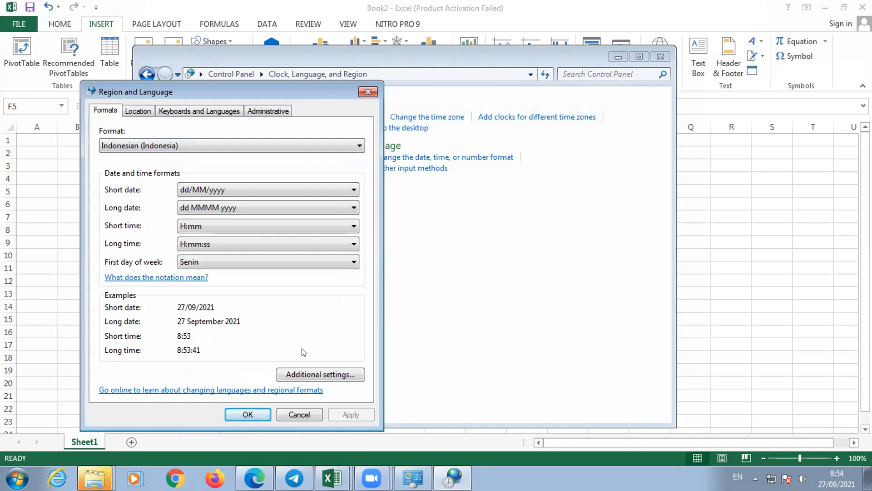
click(261, 415)
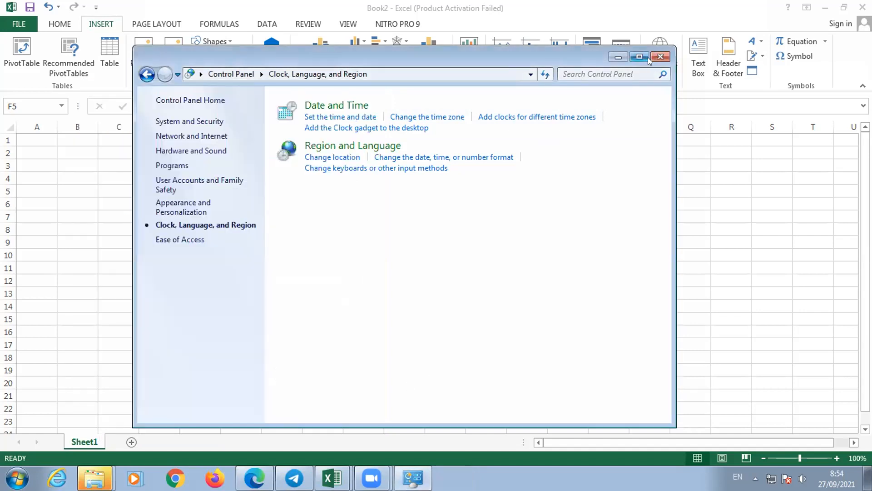
click(658, 58)
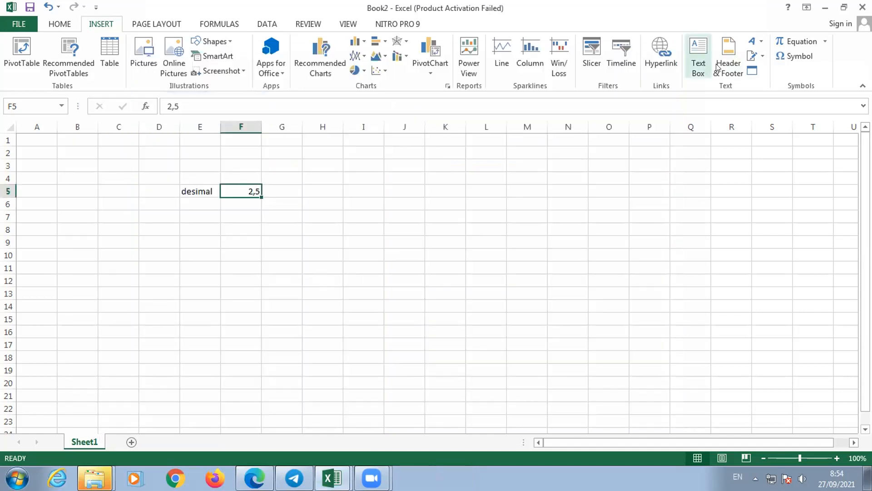
- Switch to the PDF module and read the Bilangan Bulat and Bilangan Desimal explanations below the value table on page 14
click(285, 190)
click(224, 188)
click(240, 171)
click(234, 189)
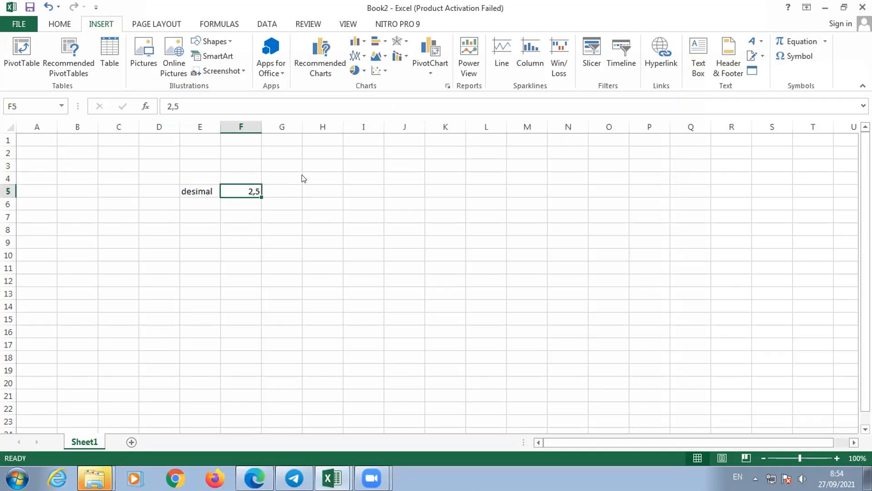
key(alt+Tab)
scroll(436, 335, down, 1)
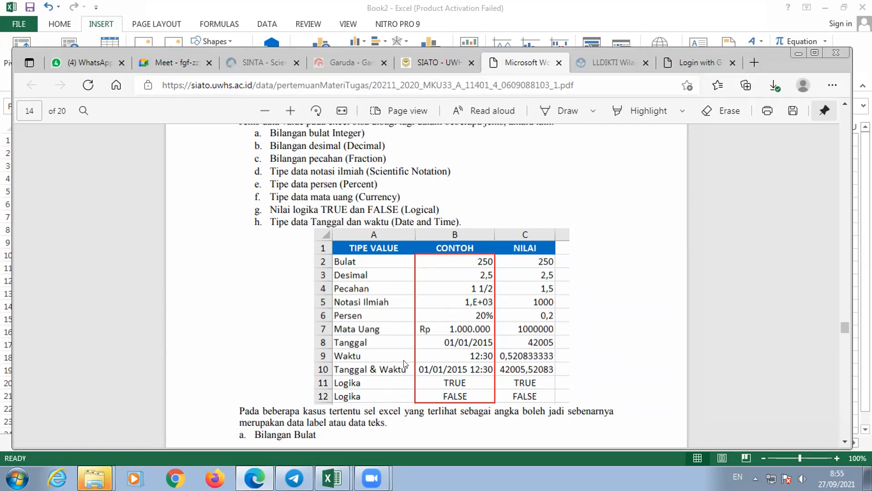
scroll(404, 353, down, 3)
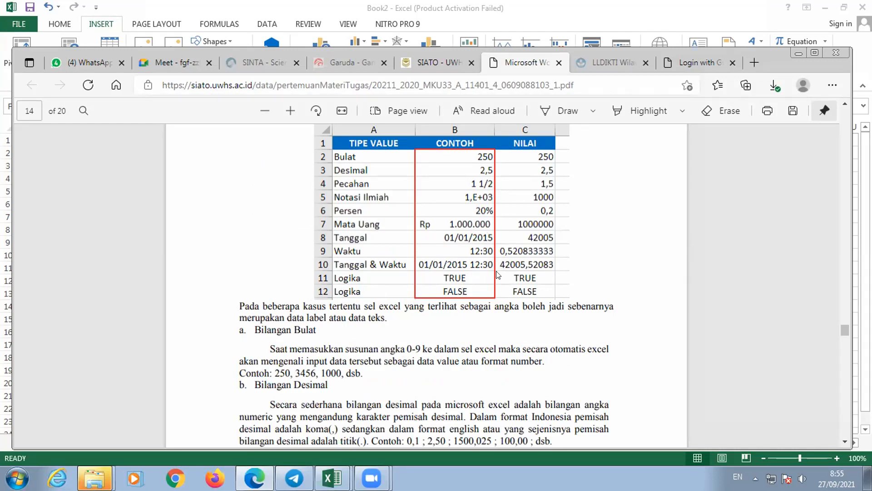
scroll(396, 343, down, 1)
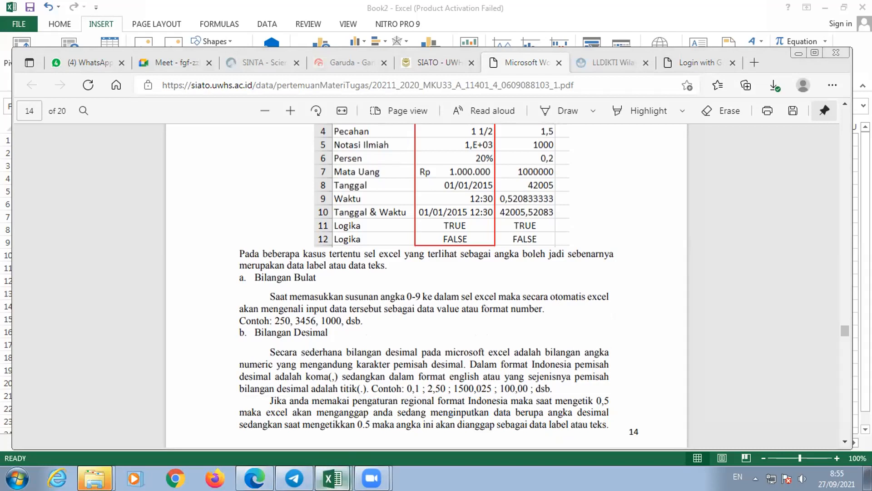
- Return to the Book2 workbook in Excel and enter the label jml brg in cell E4 above desimal
click(333, 478)
click(337, 428)
key(Return)
click(247, 186)
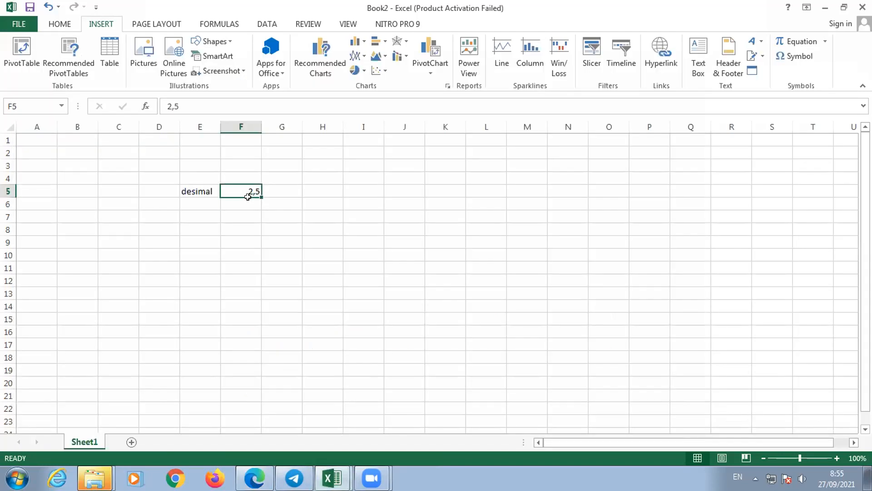
click(198, 176)
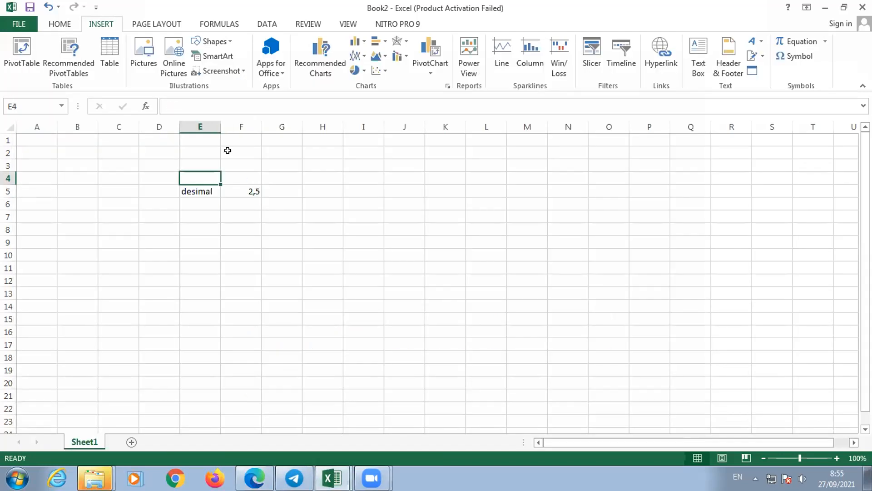
text(jml brg)
key(Return)
- Enter the whole number 5 in cell F4 beside the jml brg label
click(212, 180)
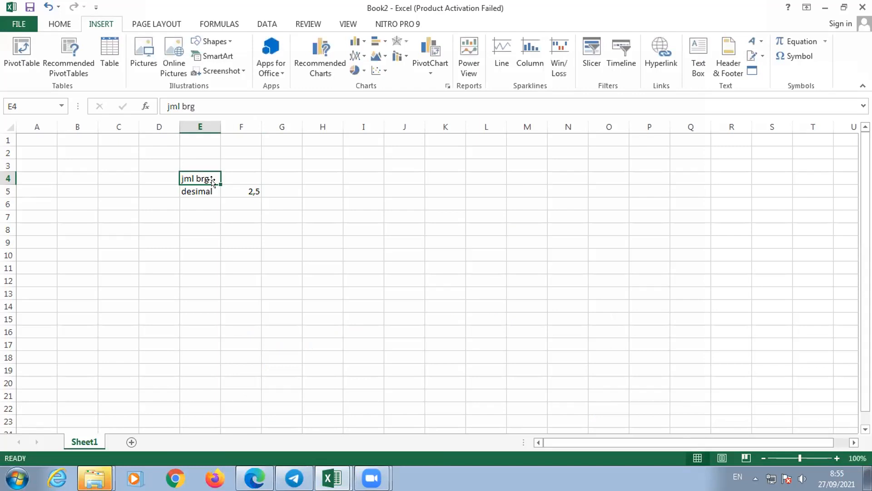
key(Right)
text(5)
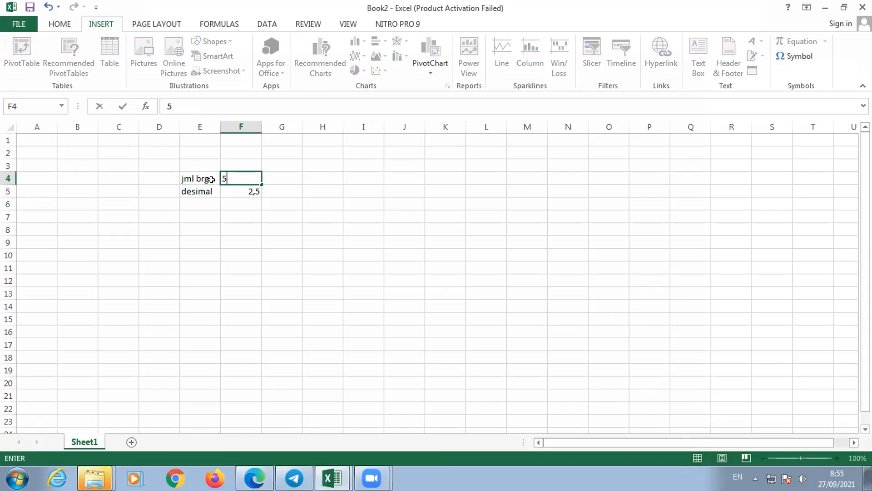
key(Return)
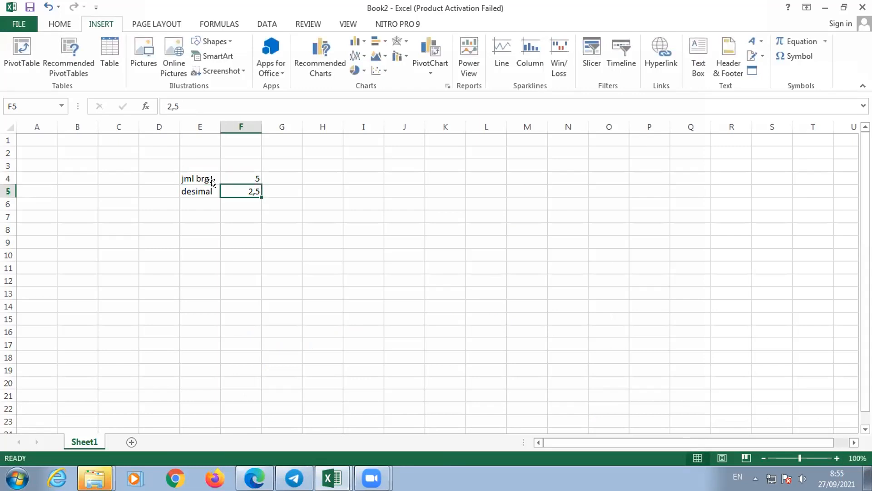
- Replace the desimal label in E5 with tgl and enter the label harga in E6
key(Left)
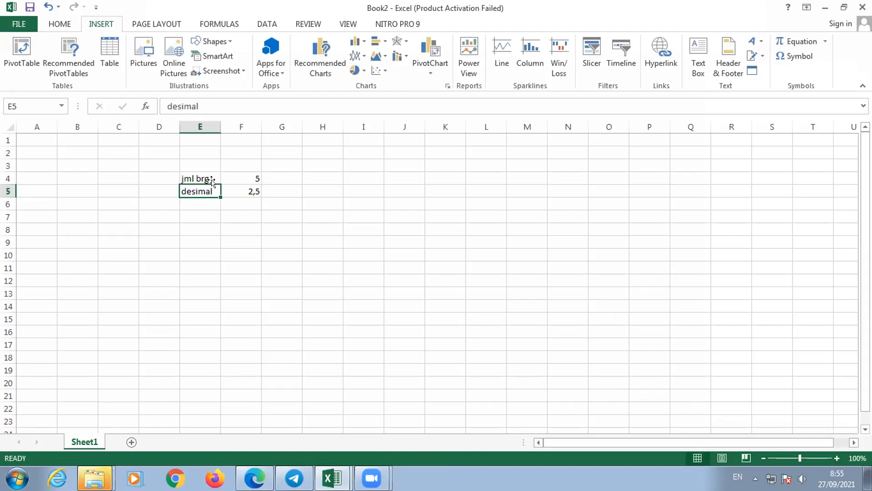
text(tgl)
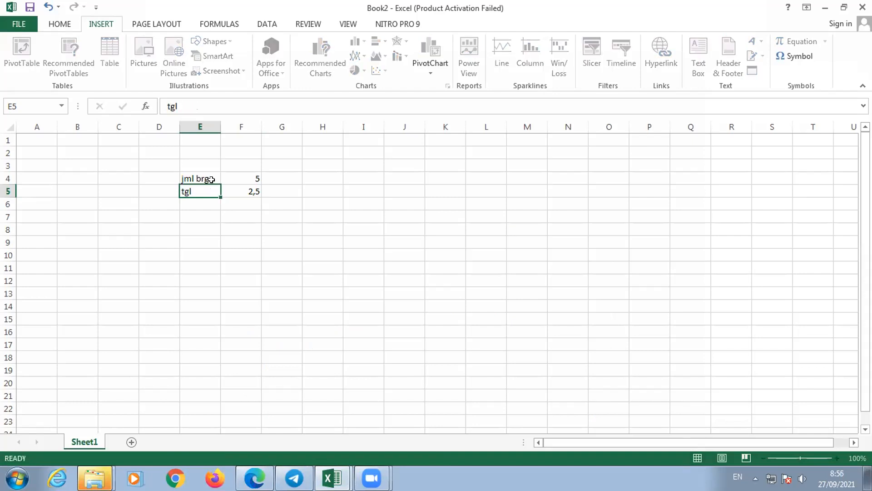
key(Return)
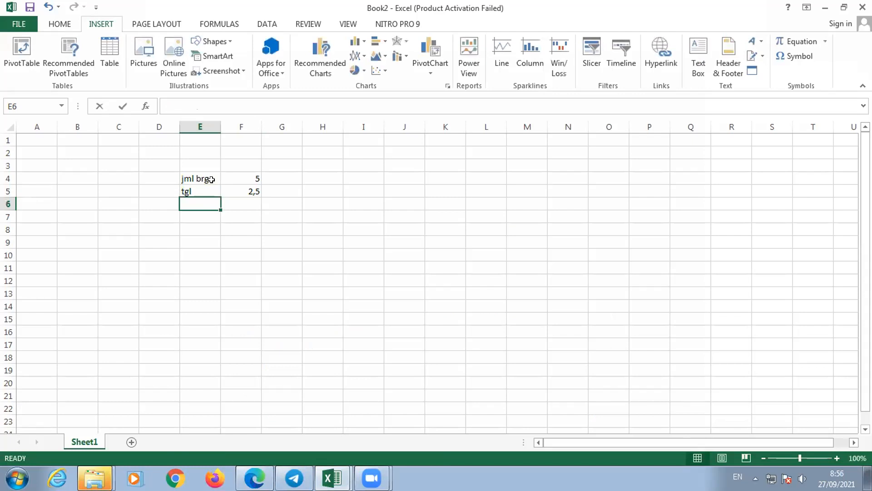
text(harga)
key(Return)
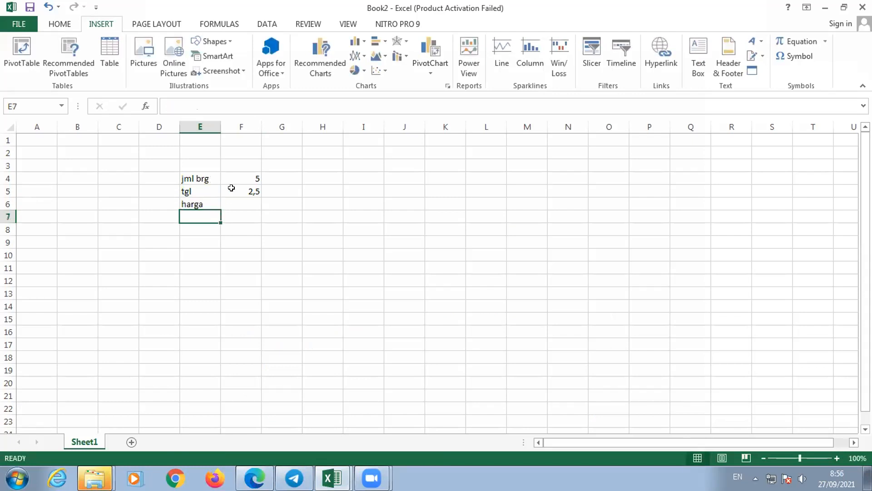
- Replace the decimal value beside the tgl label in F5 with the date 27/9/21
click(232, 190)
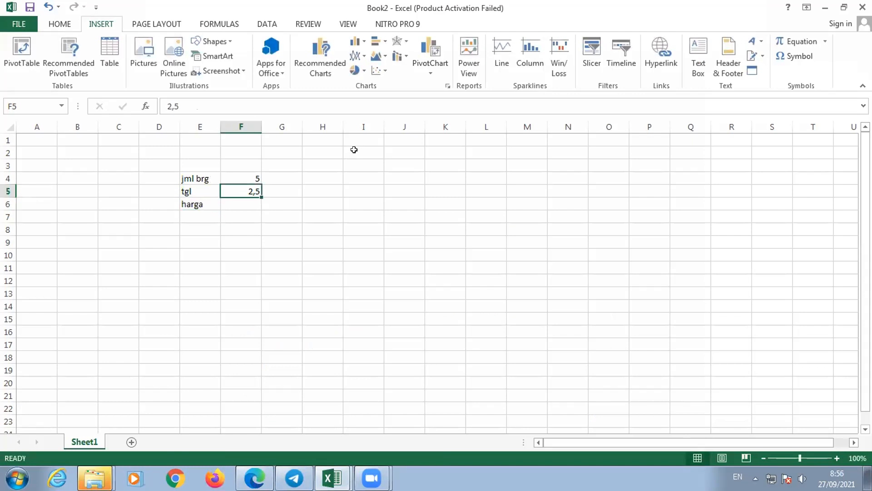
text(26/)
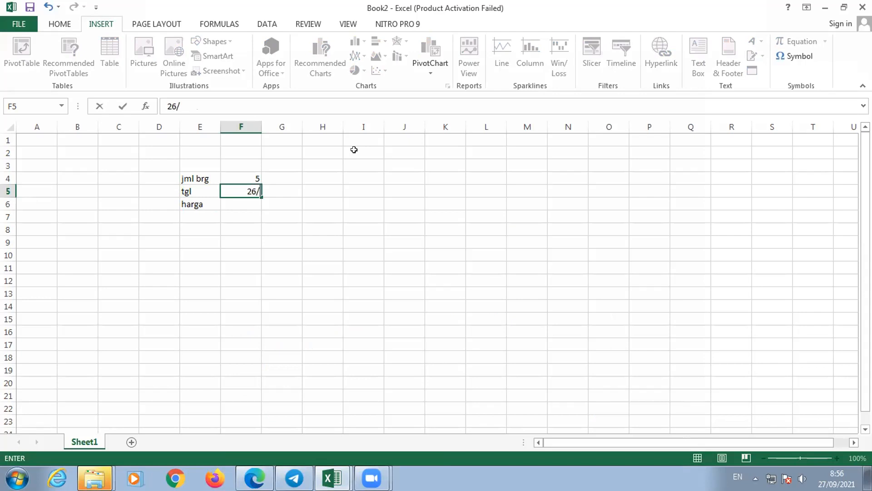
text(9/)
key(BackSpace)
key(BackSpace)
key(BackSpace)
key(BackSpace)
text(7/9/21)
key(Return)
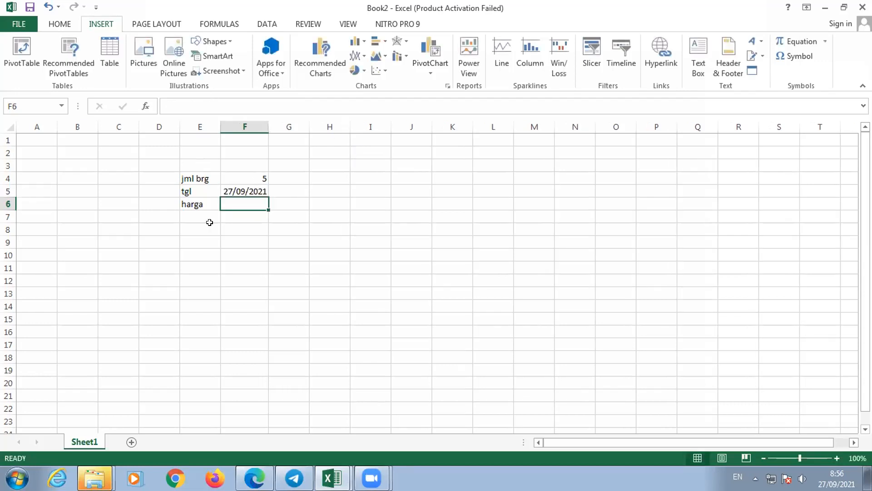
- Enter the price 1500000 in F6 beside the harga label and widen column F
text(1)
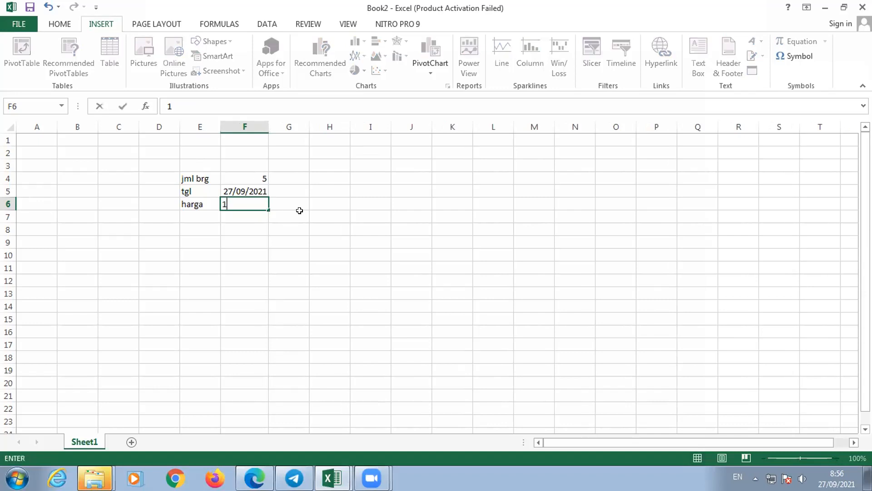
text(500000)
key(Return)
drag(268, 119, 299, 120)
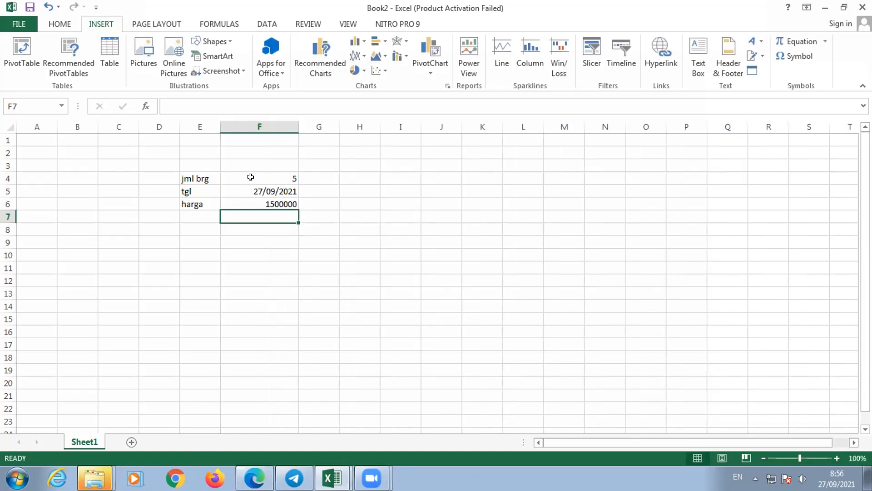
- Select the jml brg value in F4, restore Book2 to a smaller window and reposition it on the desktop
click(254, 173)
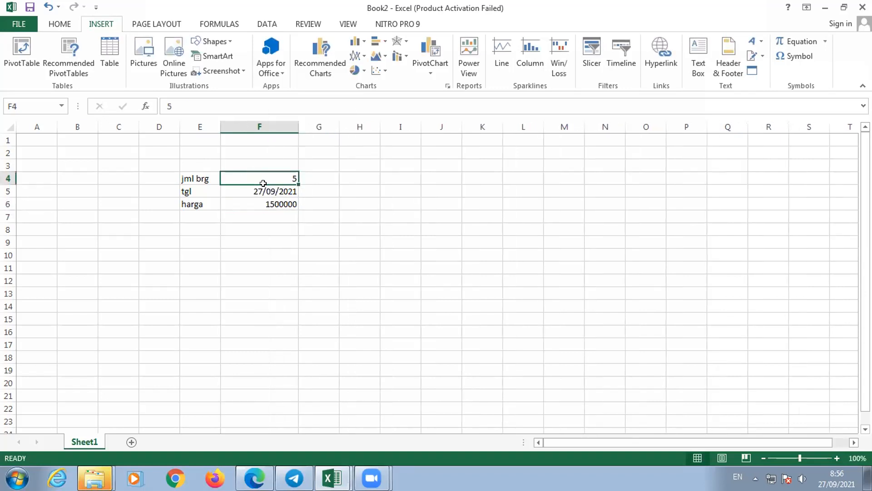
click(845, 7)
drag(567, 101, 486, 68)
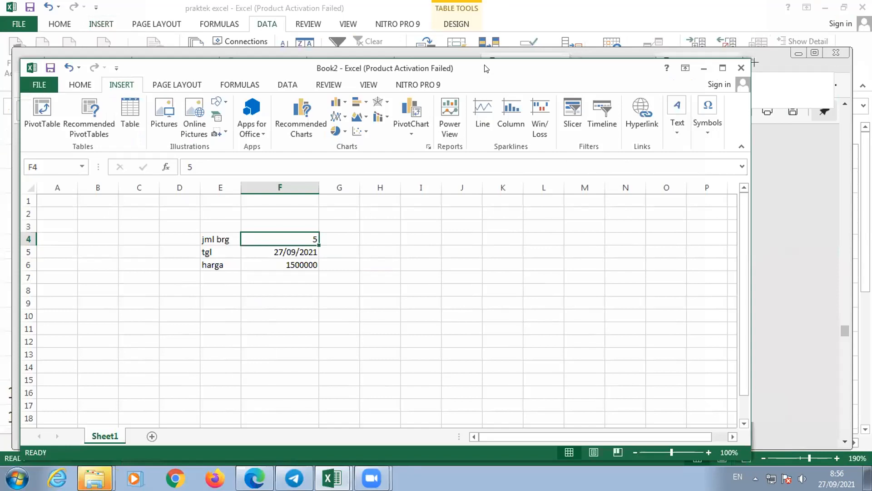
- Apply the custom number format 0 "Unit" to the jml brg quantity in F4
click(78, 85)
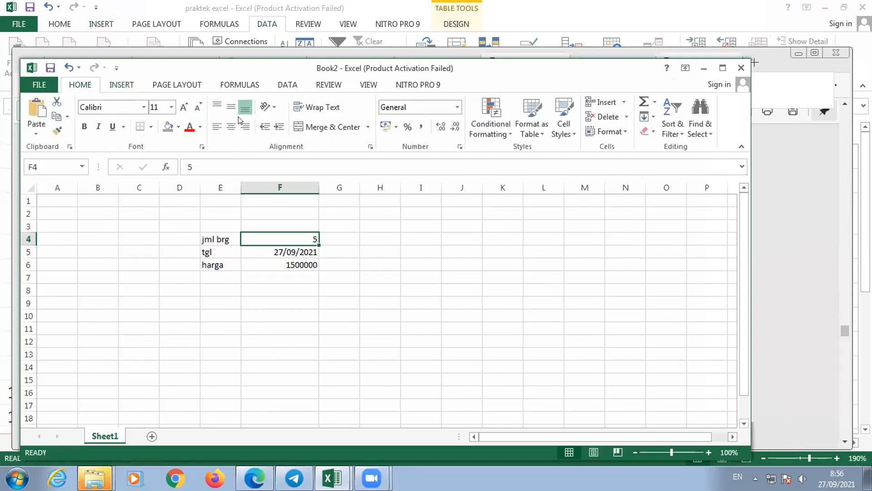
click(457, 108)
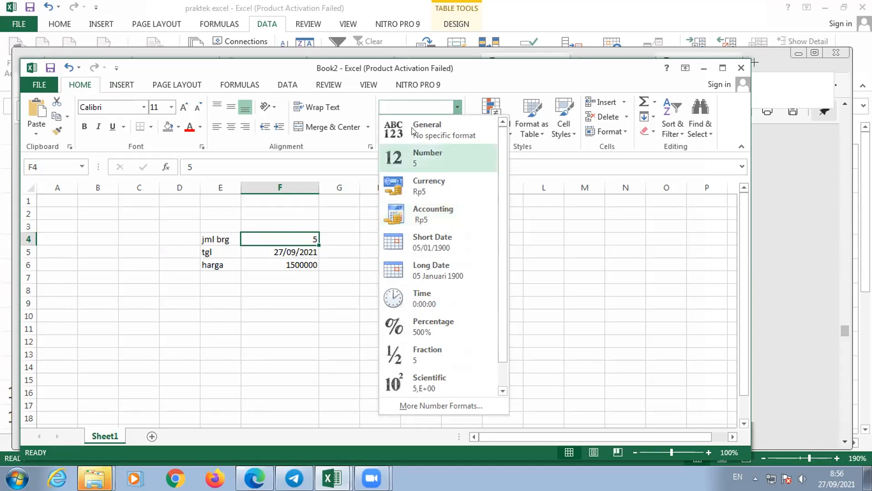
scroll(443, 321, down, 1)
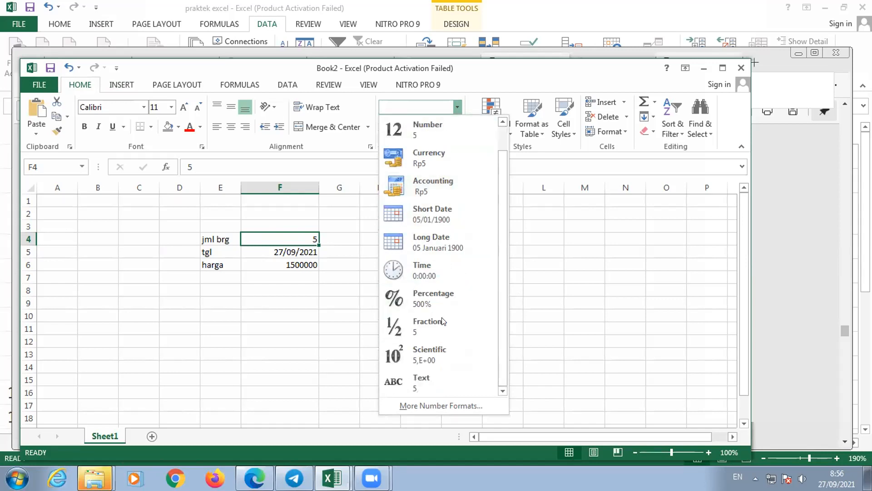
click(455, 406)
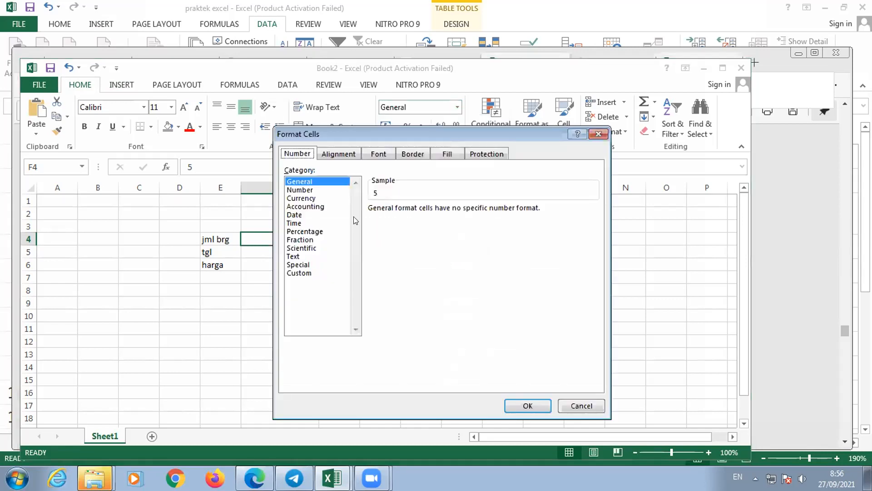
click(300, 273)
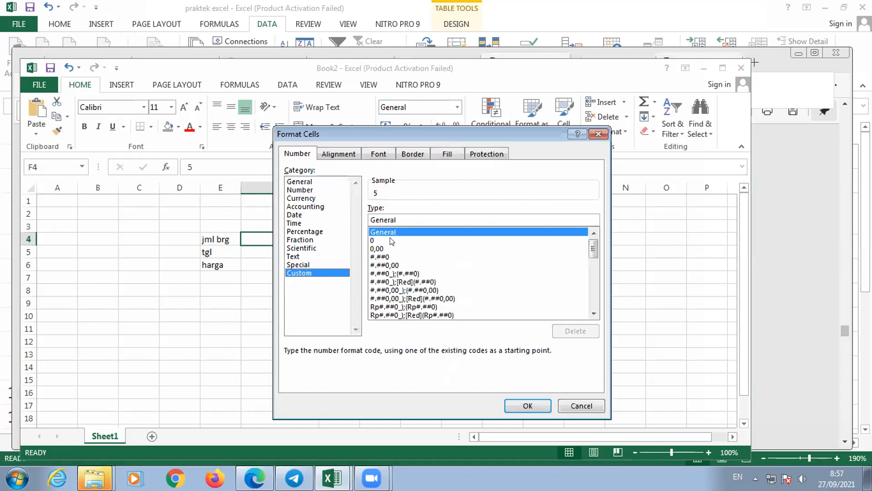
drag(407, 217, 343, 216)
text(0)
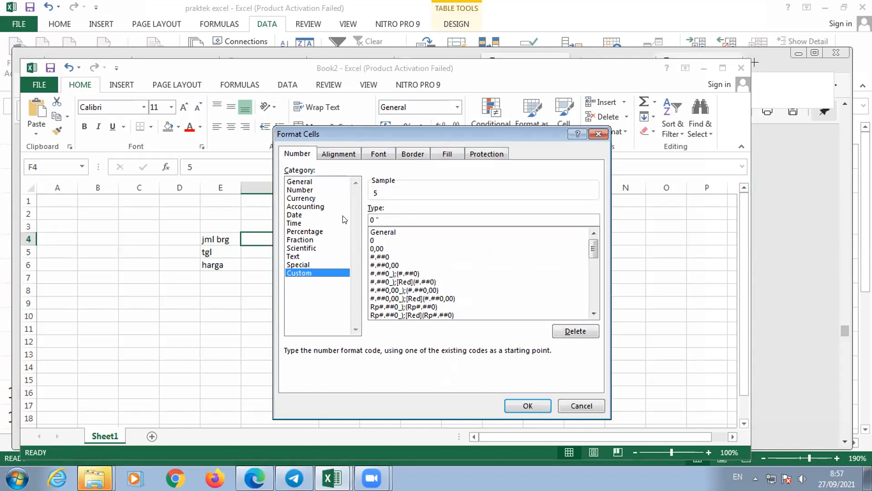
drag(371, 135, 433, 129)
text("Unit")
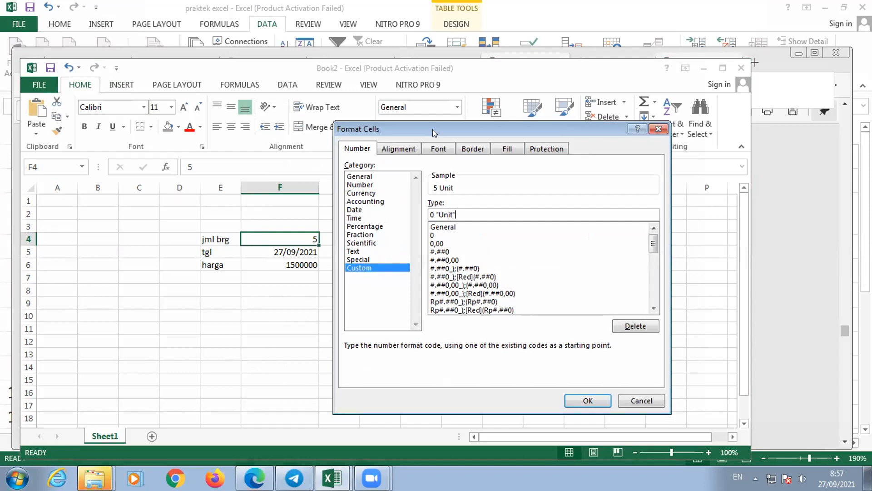
click(581, 400)
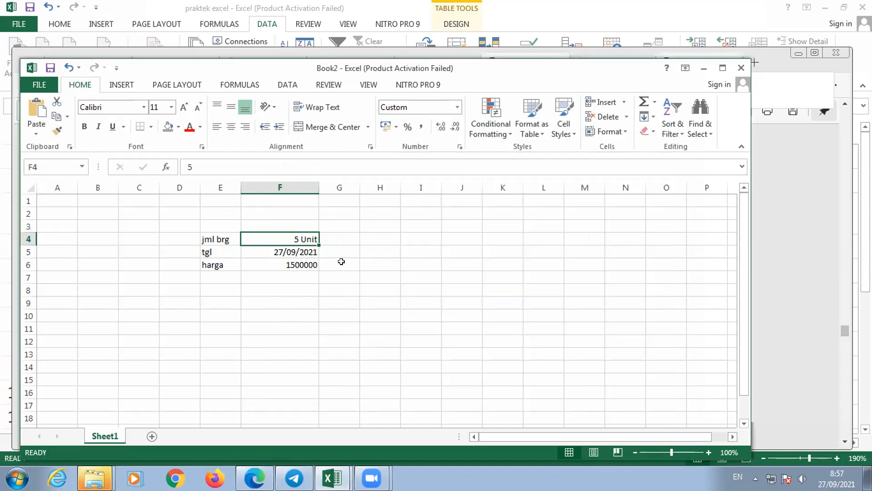
- Compare how the quantity in F4 is displayed with the value stored in the cell
click(334, 239)
click(310, 239)
click(345, 237)
click(289, 234)
click(404, 239)
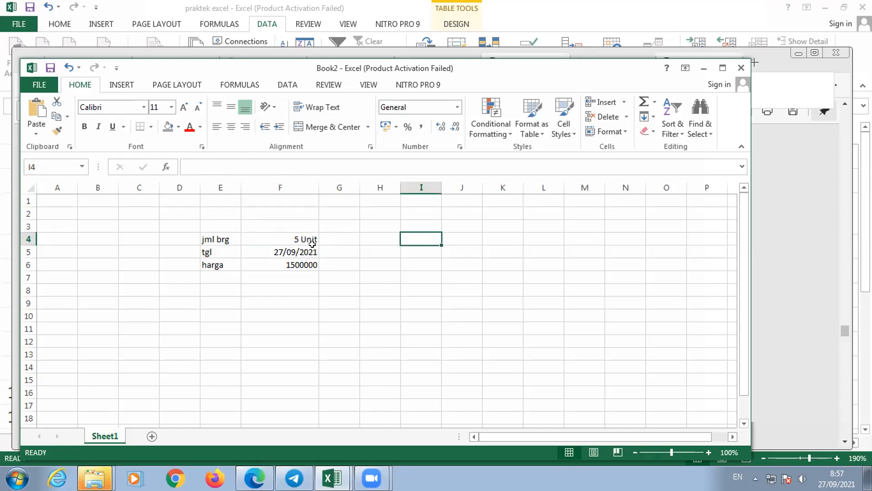
click(295, 234)
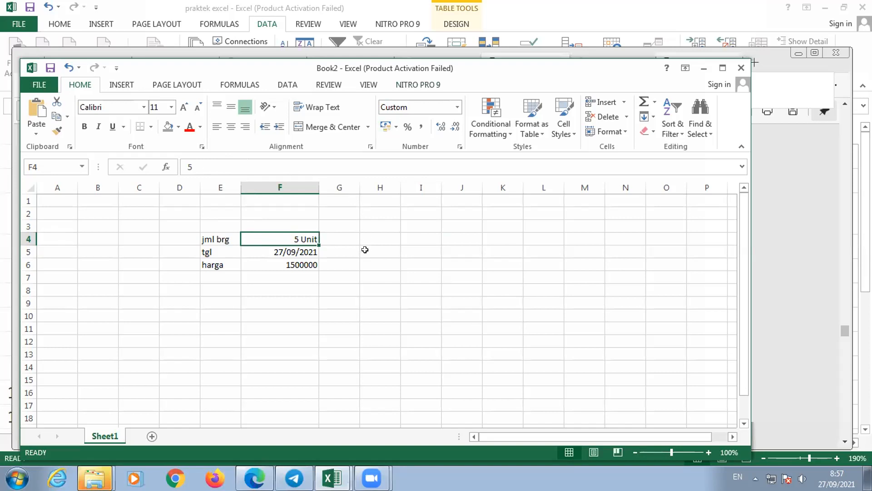
- Format the tgl date in F5 as Long Date and widen column F to give it more room
click(292, 249)
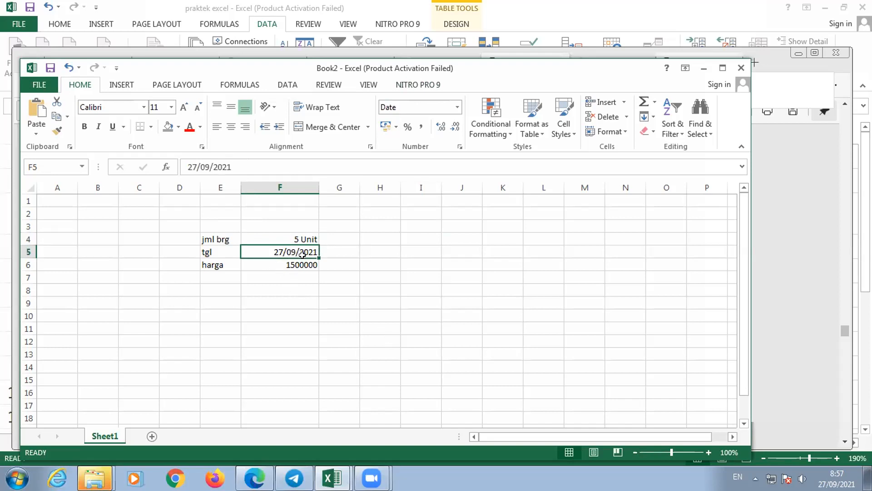
click(457, 109)
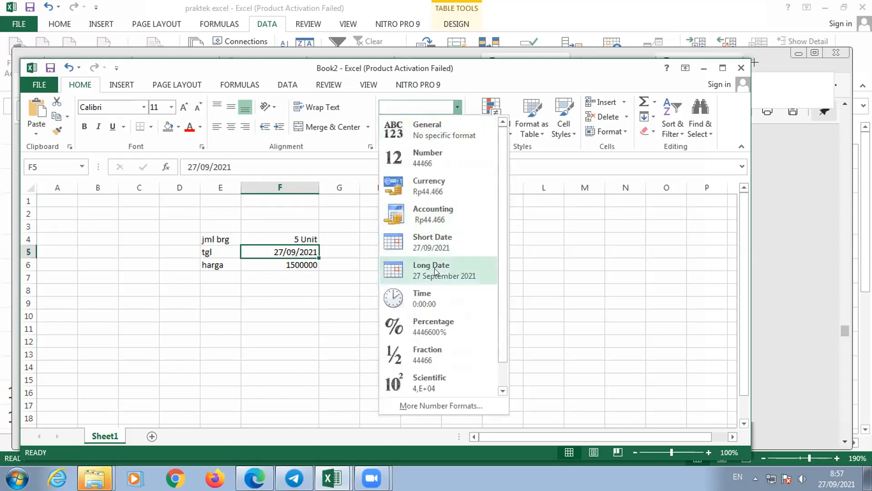
click(435, 270)
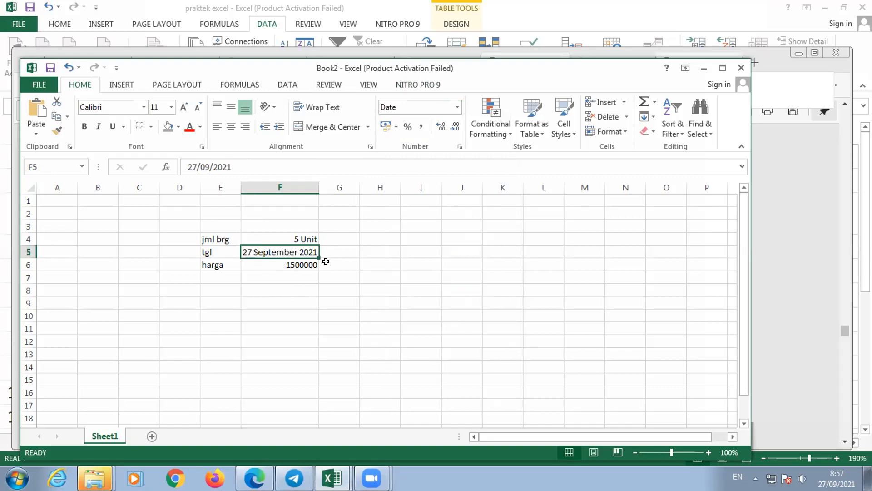
drag(319, 187, 344, 187)
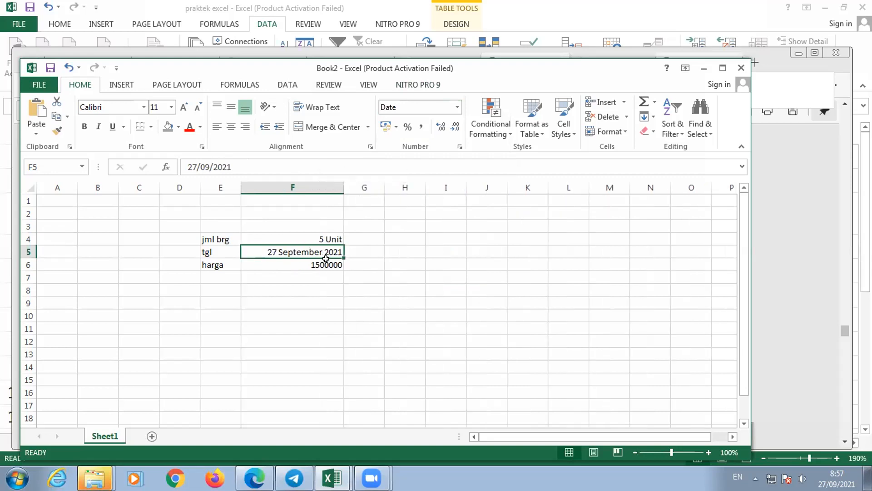
click(329, 261)
click(334, 252)
click(333, 239)
click(333, 251)
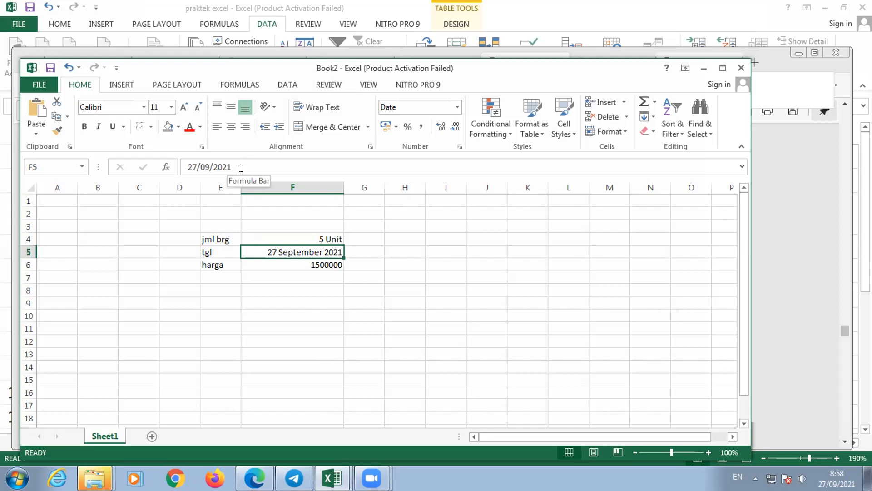
- Format the harga price in F6 as Currency and switch it to the Accounting format
click(300, 263)
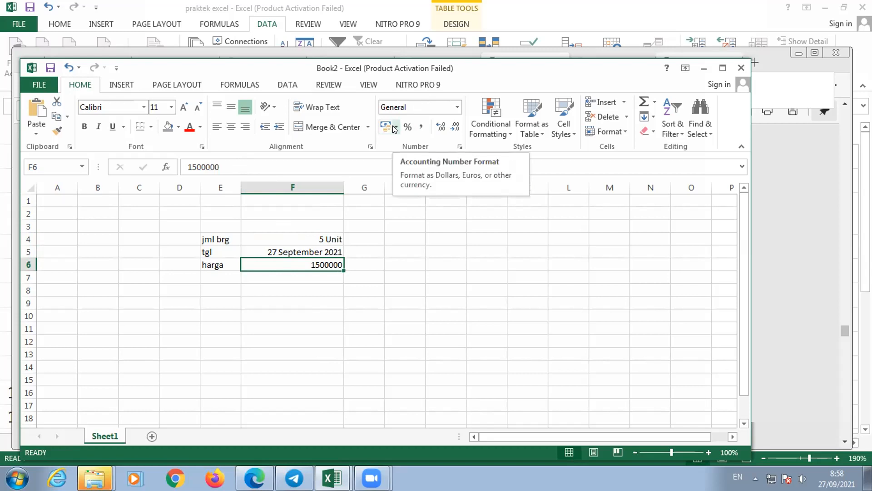
click(458, 109)
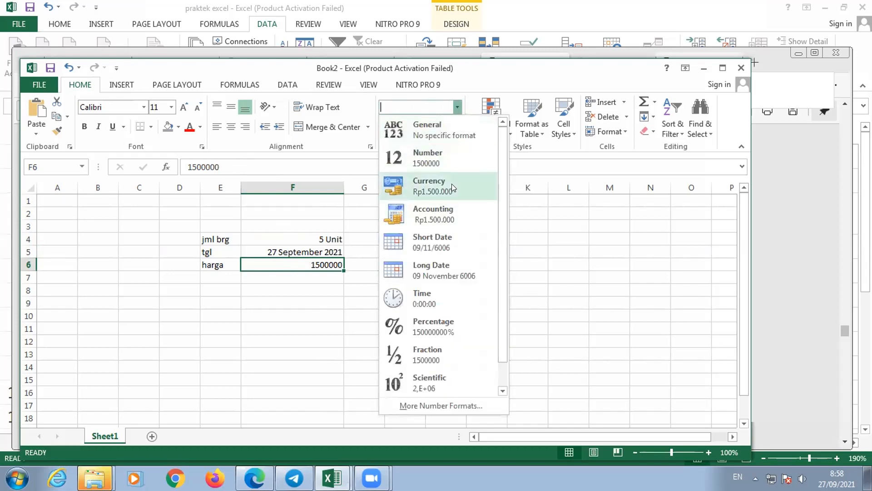
click(442, 188)
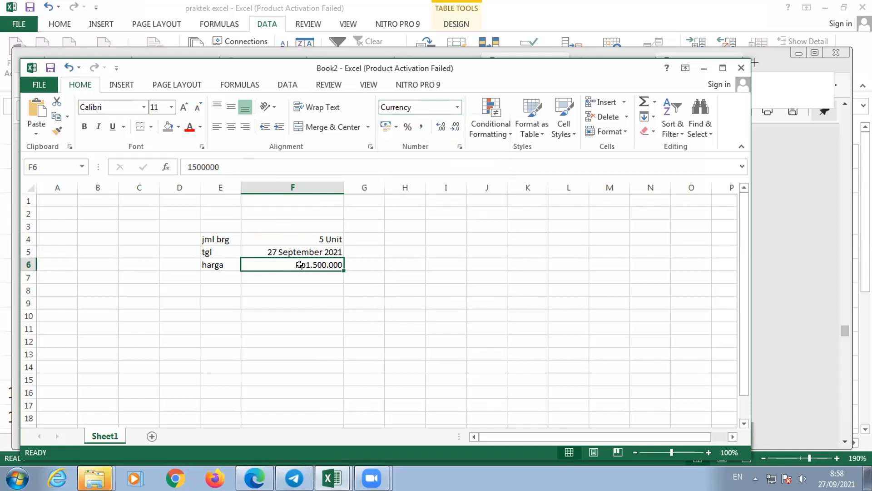
click(458, 108)
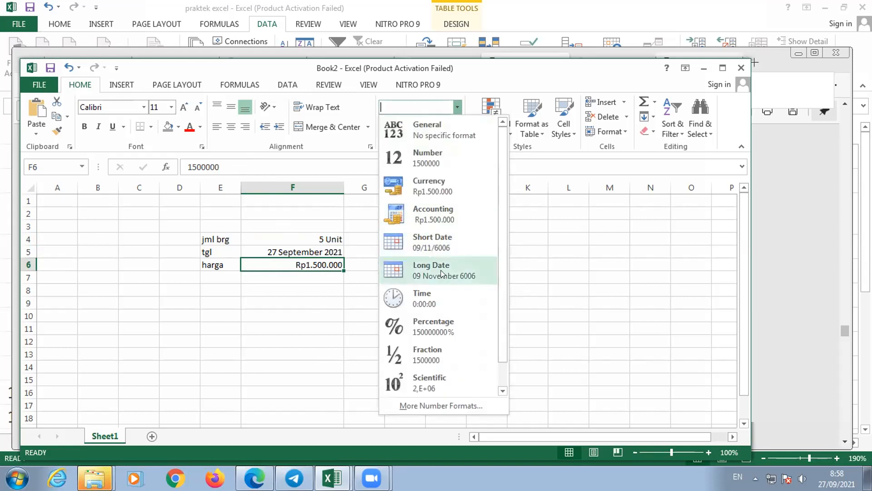
click(433, 218)
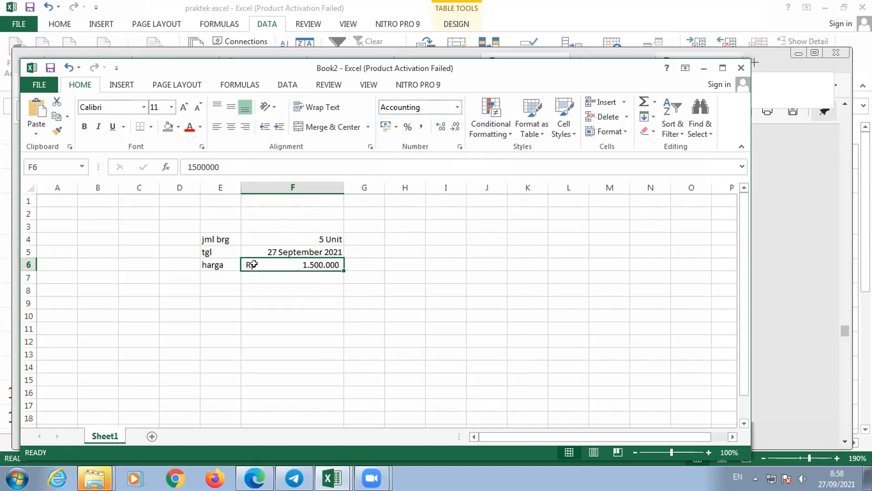
- Review the formatted quantity, date and price in F4:F6, checking each cell's number format and stored value
click(270, 234)
drag(269, 235, 271, 260)
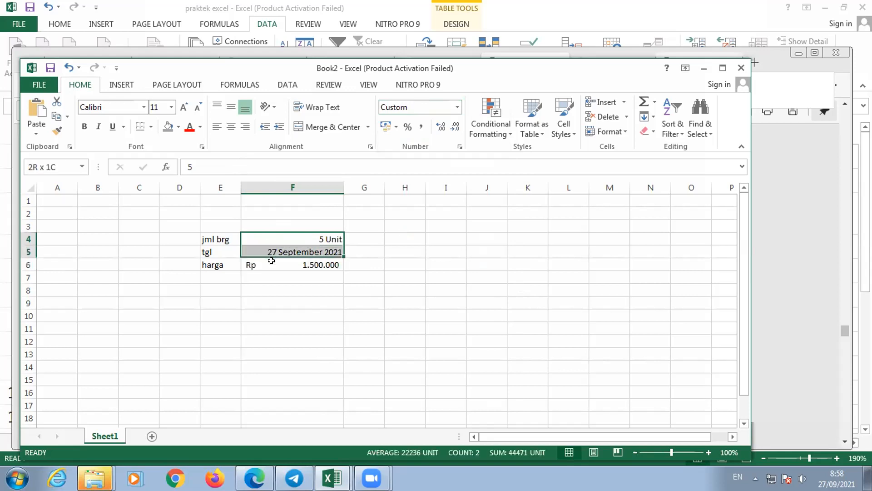
click(282, 240)
click(283, 253)
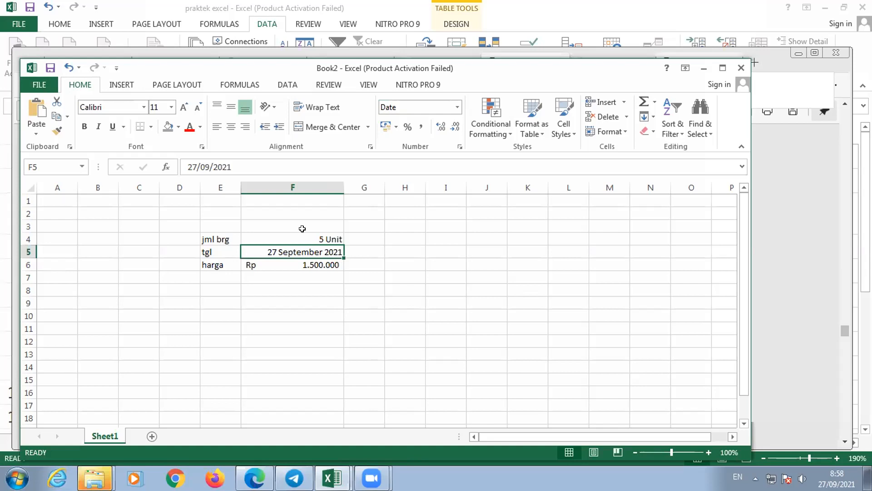
key(Up)
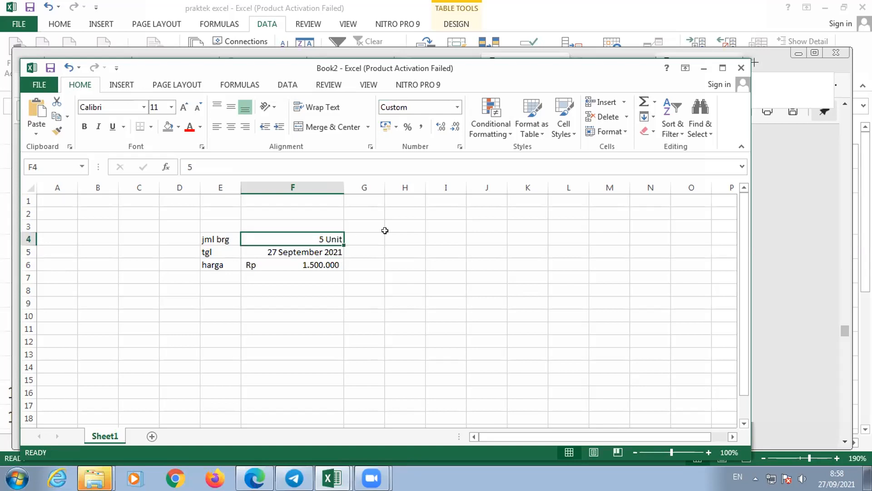
click(323, 254)
key(Down)
key(Up)
key(Up)
key(Down)
key(Up)
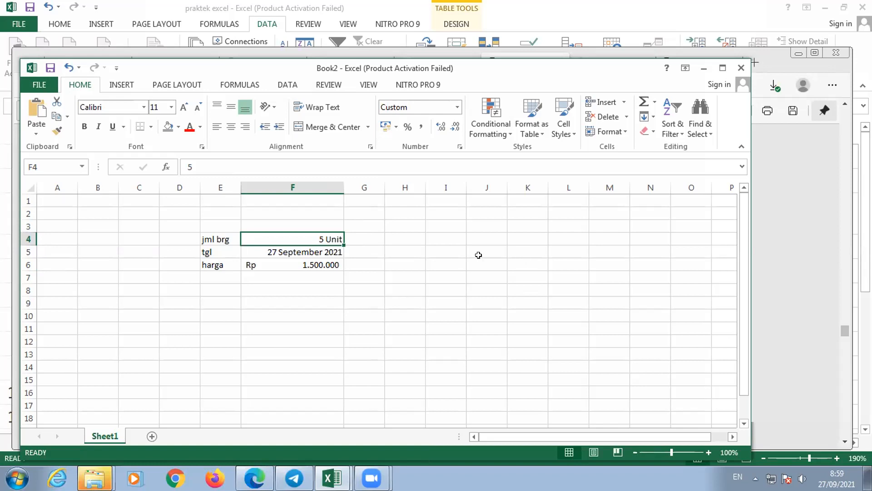
key(Down)
key(Down)
key(Up)
key(Up)
- Switch to the PDF module in Microsoft Edge and examine the Tipe Data Formula section on page 16, marking the equals sign in its text
mouse_move(258, 474)
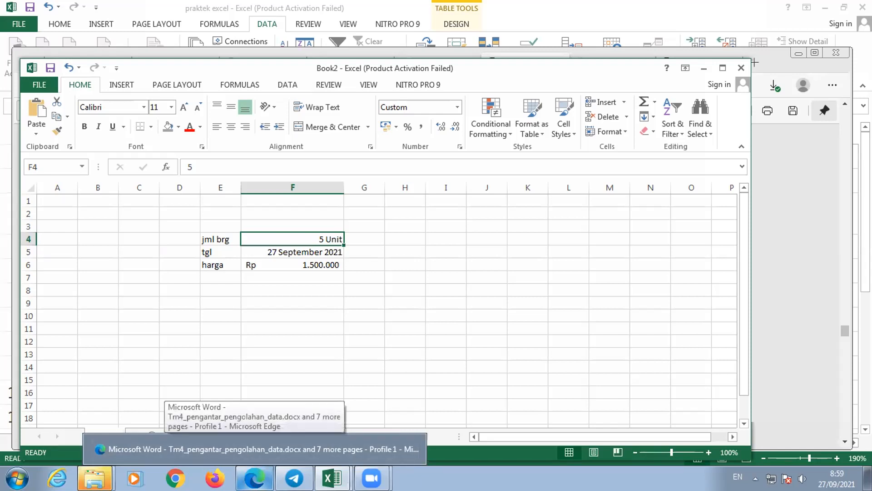
click(262, 448)
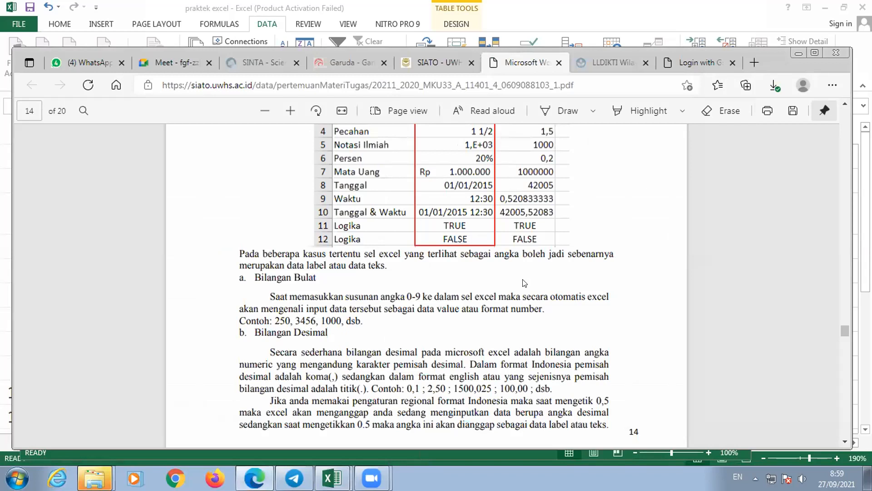
scroll(521, 281, down, 10)
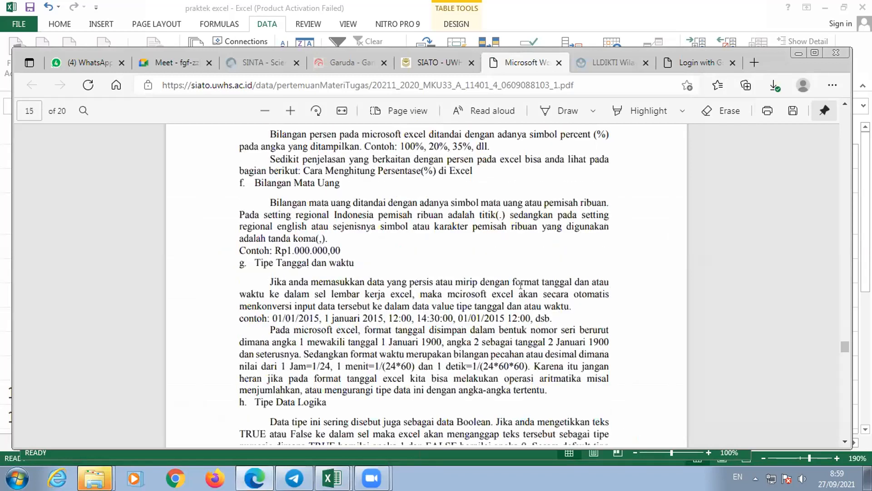
scroll(521, 286, down, 1)
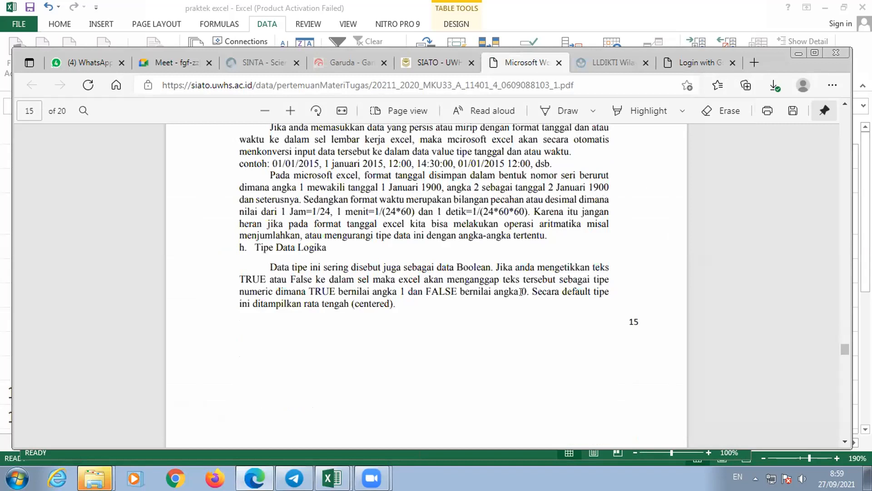
scroll(521, 291, down, 10)
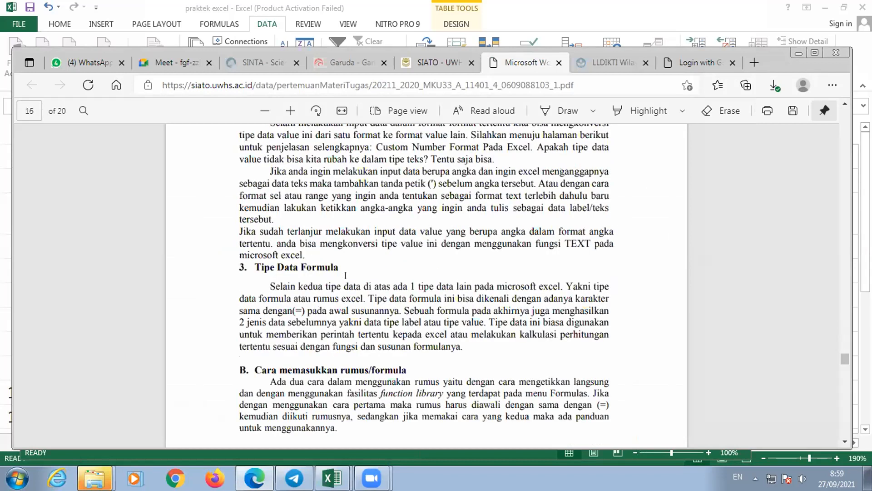
scroll(346, 275, down, 3)
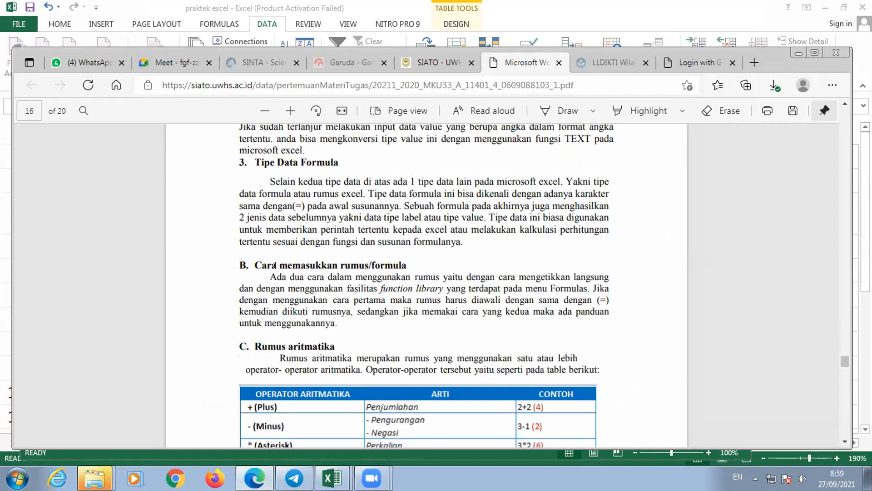
drag(293, 207, 300, 201)
click(374, 198)
drag(296, 202, 303, 205)
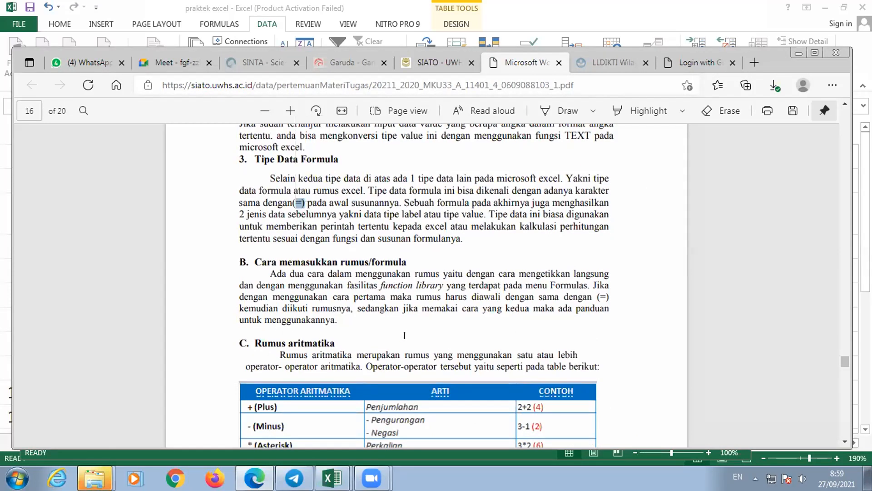
- Examine the arithmetic, comparison, text and reference operator tables on pages 16 and 17 of the module
scroll(409, 331, down, 3)
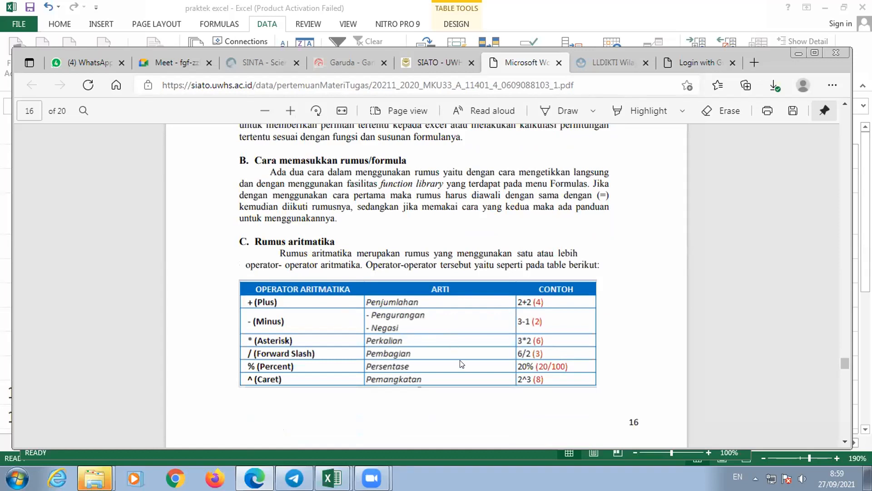
scroll(460, 360, up, 2)
scroll(460, 360, up, 2)
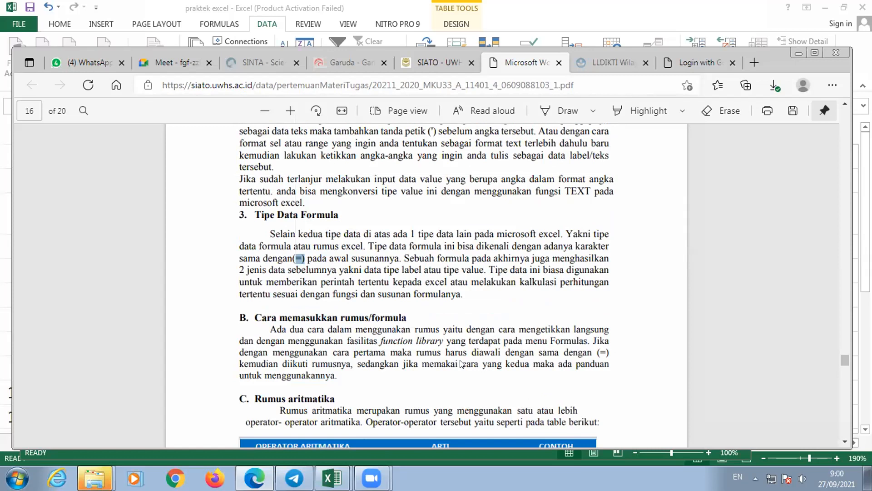
scroll(461, 363, down, 7)
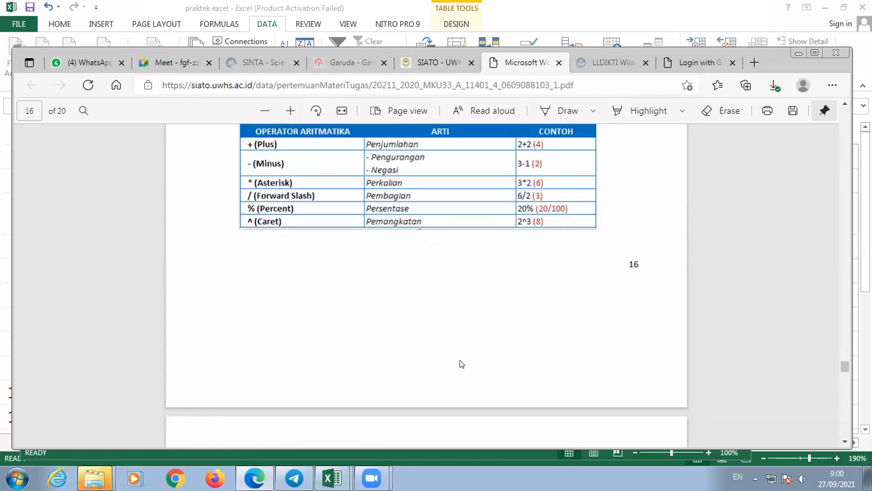
scroll(461, 364, down, 4)
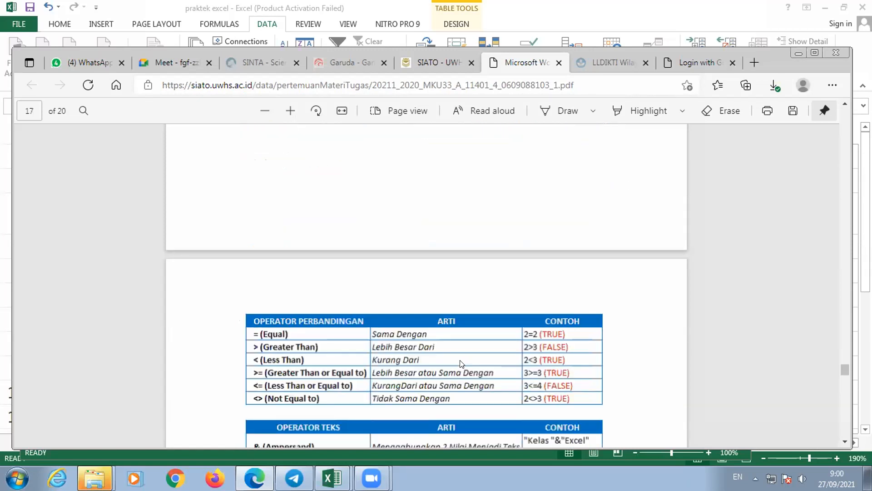
scroll(461, 363, down, 2)
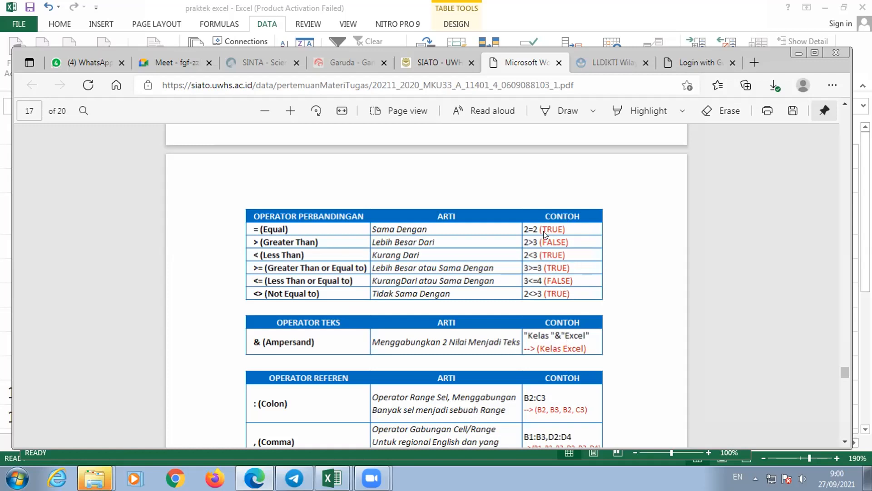
scroll(553, 261, up, 7)
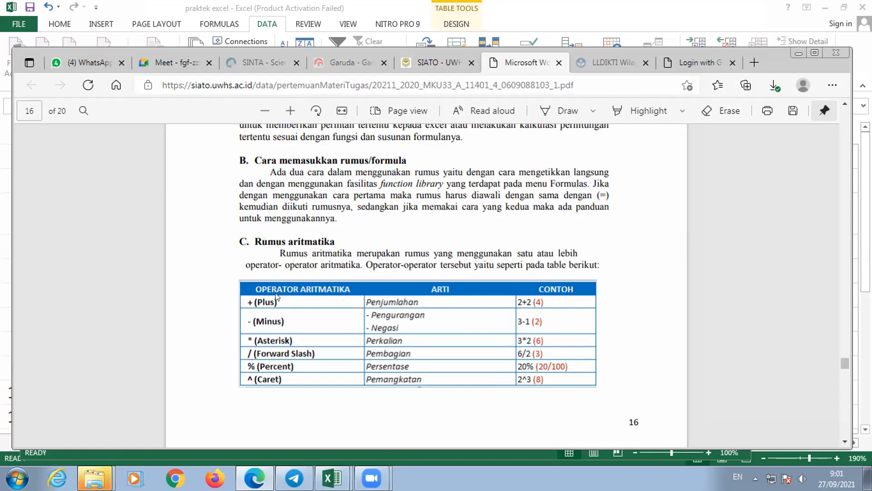
scroll(310, 281, down, 2)
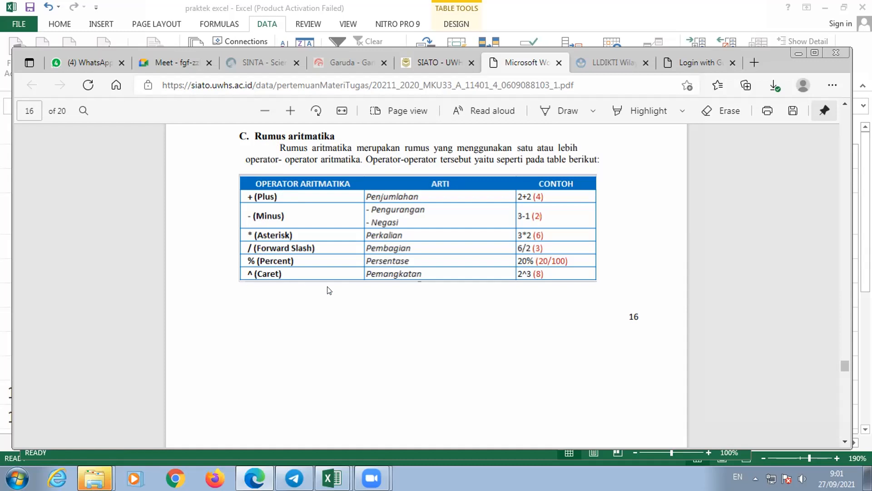
- Examine the operator tables and the operator precedence list on pages 16 and 17 of the module
scroll(329, 280, down, 2)
scroll(331, 279, down, 3)
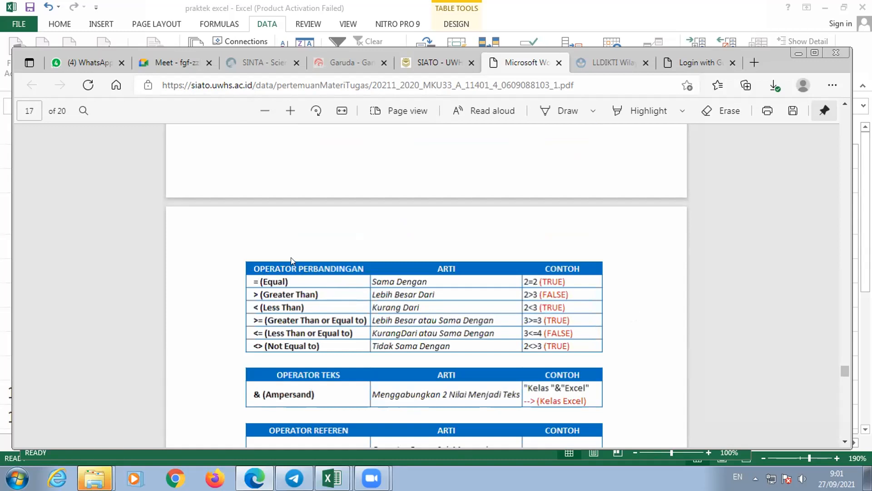
scroll(293, 262, up, 5)
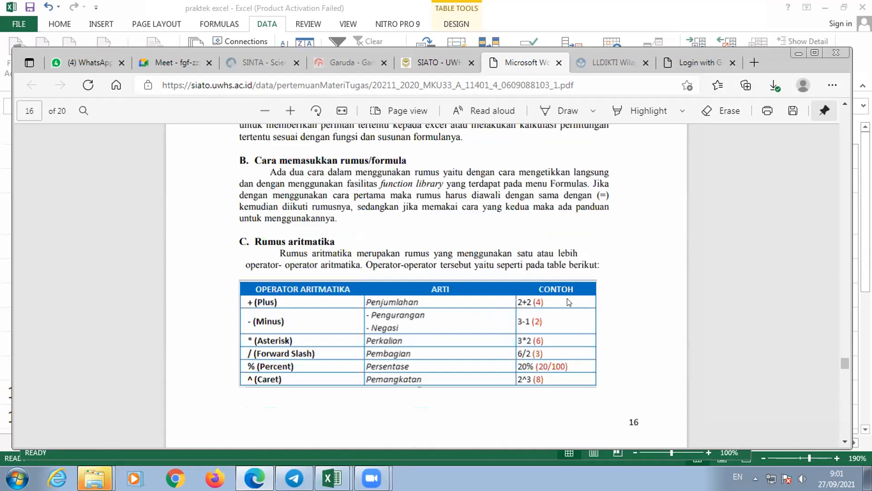
scroll(357, 372, down, 5)
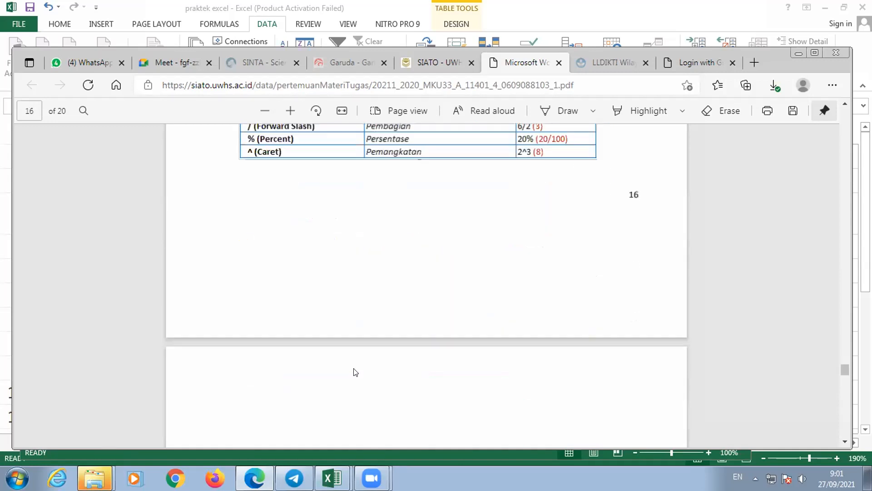
scroll(355, 372, down, 5)
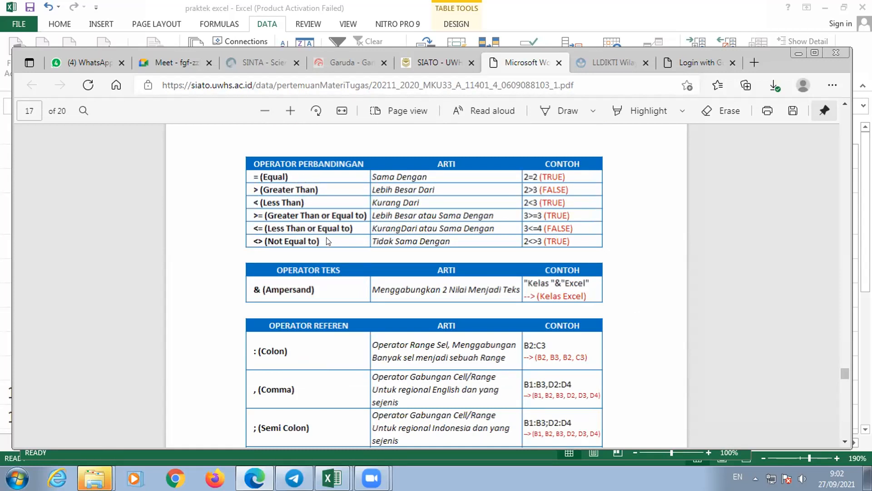
scroll(340, 251, down, 10)
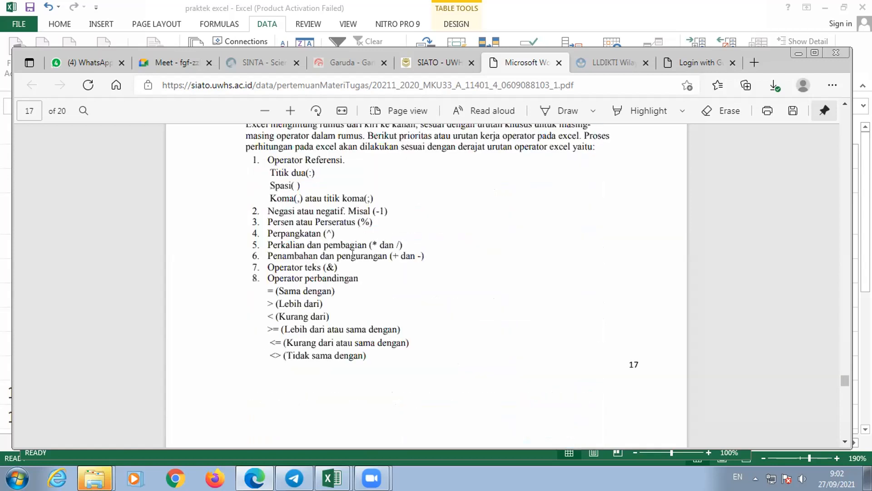
scroll(354, 260, down, 1)
mouse_move(332, 478)
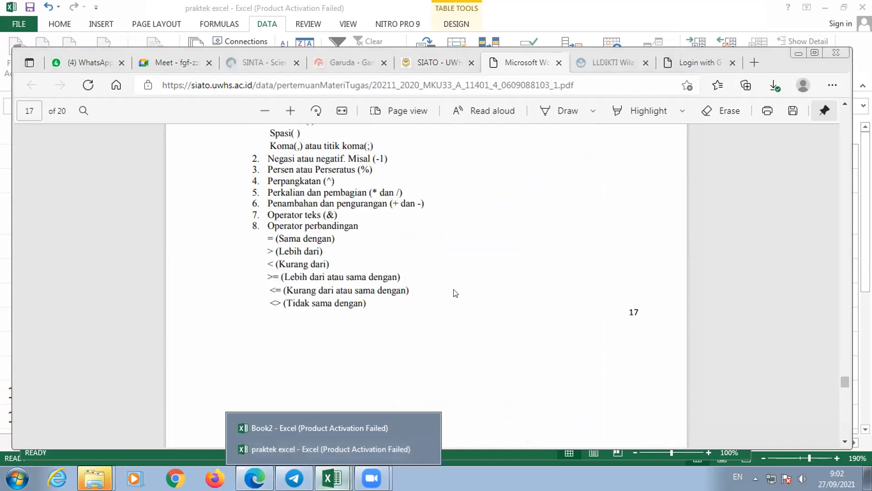
- Examine the Praktikum 2 exercise on page 18, covering its data table and the row 3 formulas
scroll(457, 305, down, 5)
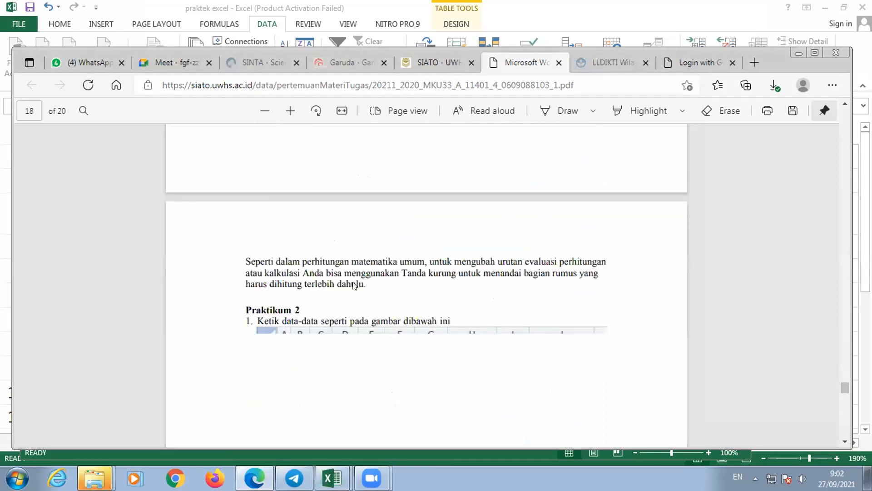
scroll(355, 285, down, 3)
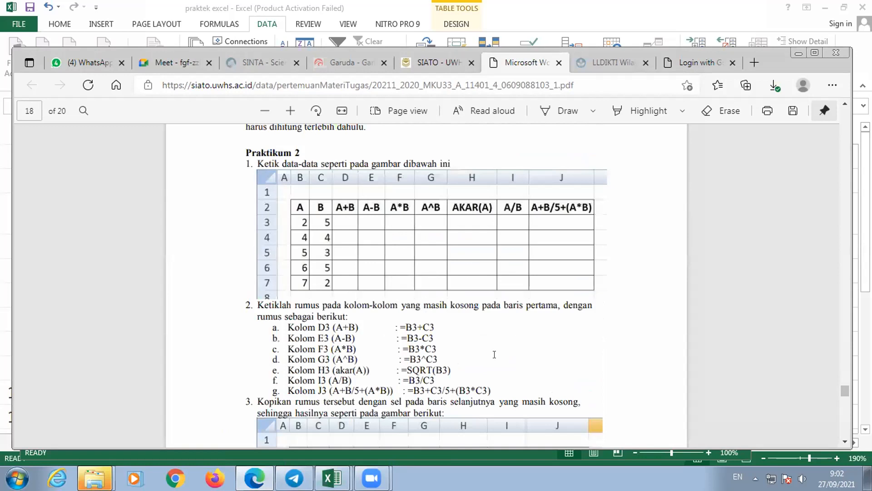
scroll(494, 354, down, 1)
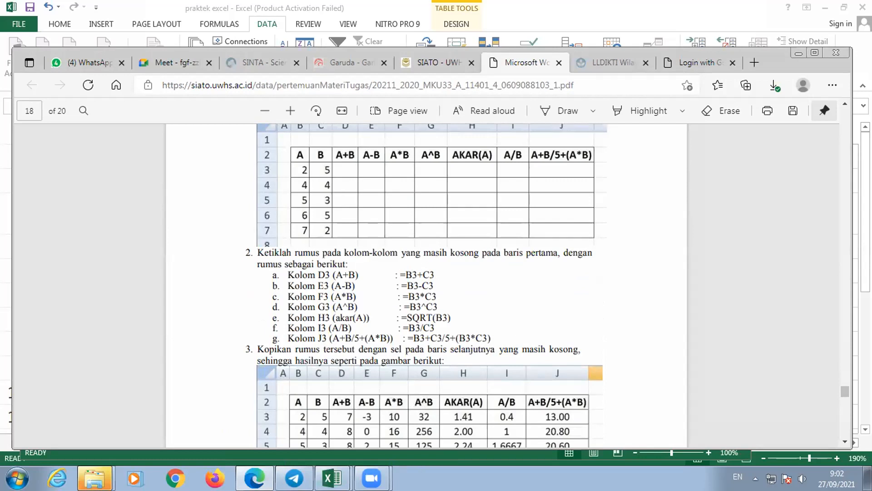
- Switch to the praktek excel workbook in Excel and open Sheet2
click(334, 479)
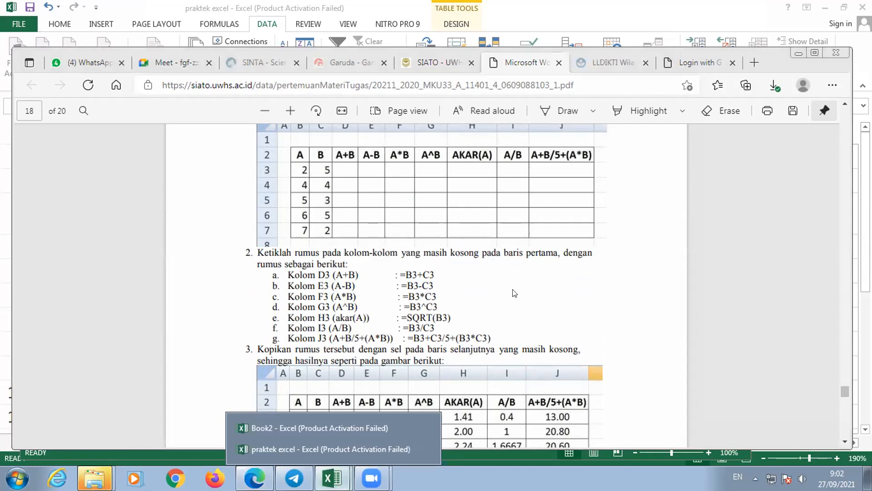
click(291, 336)
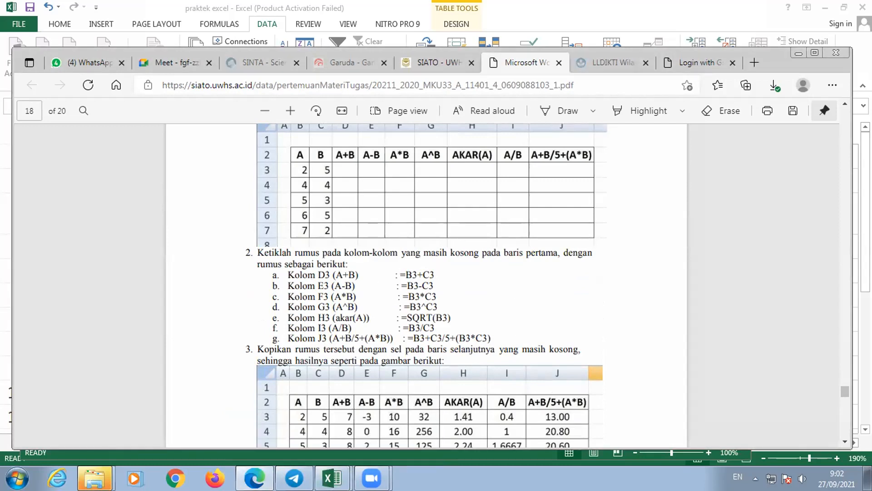
click(332, 478)
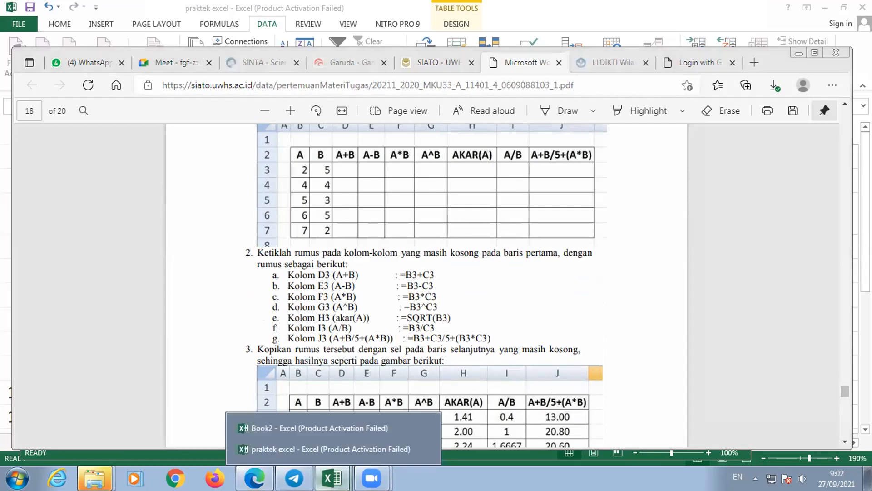
click(326, 451)
click(117, 443)
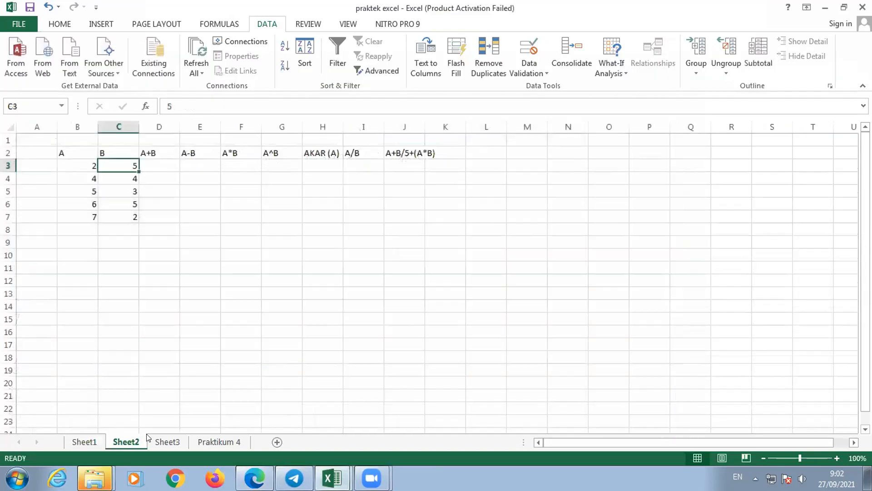
click(168, 162)
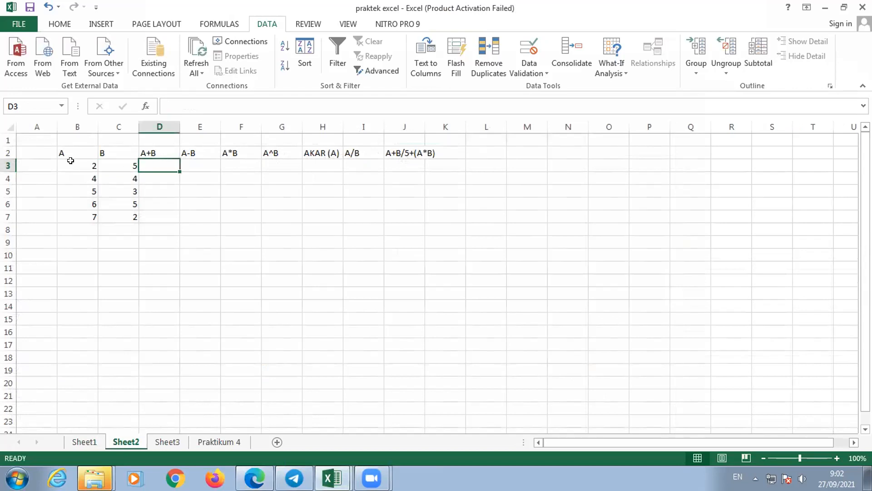
click(231, 167)
click(210, 167)
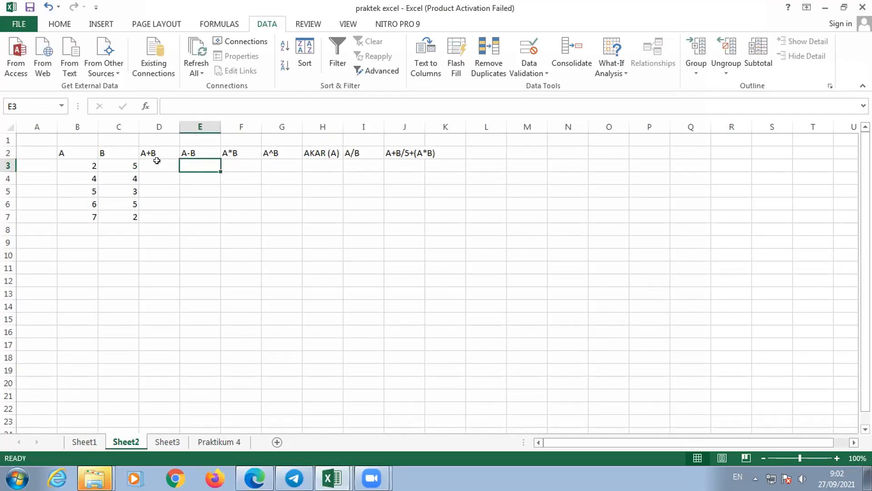
click(157, 161)
click(188, 159)
click(159, 160)
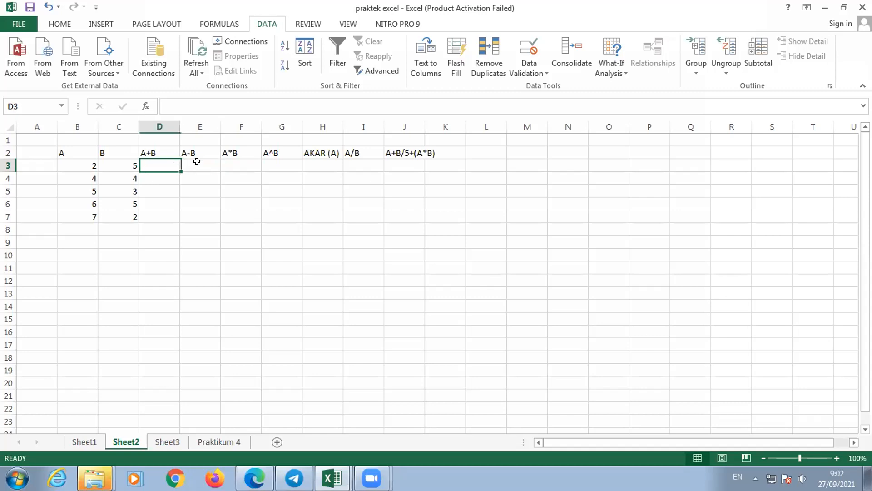
click(196, 162)
click(162, 160)
click(189, 160)
click(178, 167)
click(189, 162)
click(153, 163)
click(197, 162)
click(160, 160)
- Apply outline and inside borders to the exercise table in B2:J7
drag(86, 151, 403, 214)
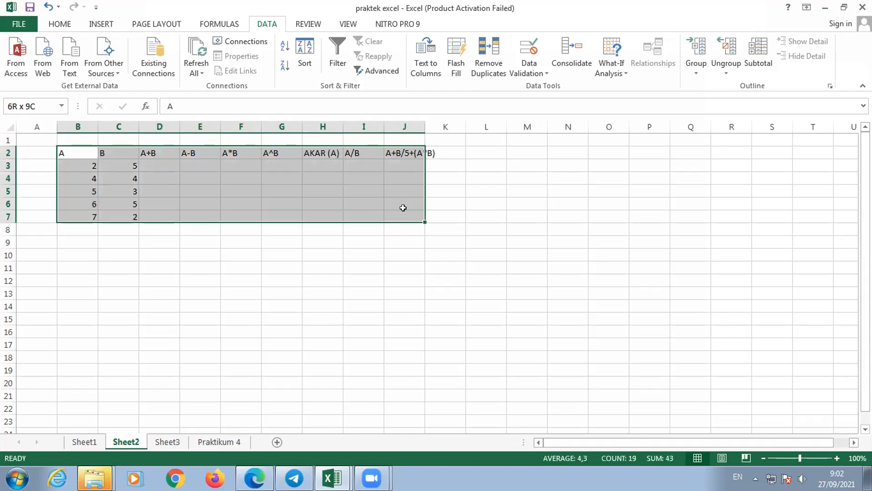
click(57, 25)
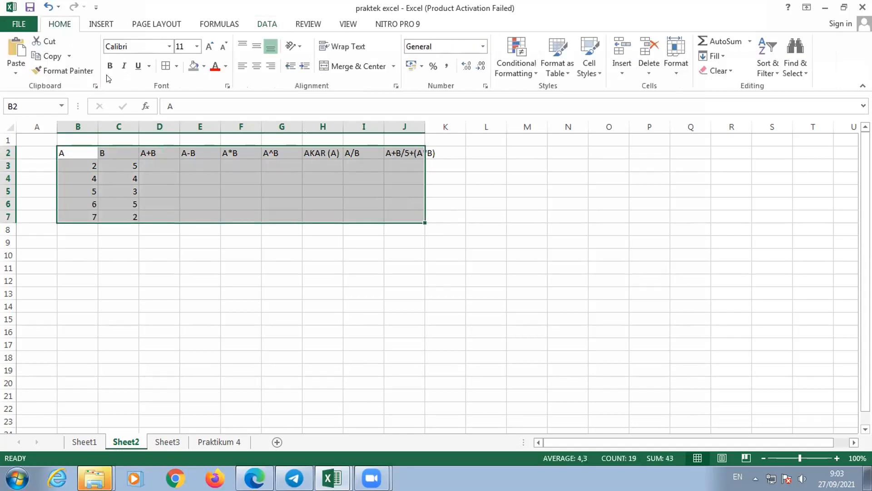
key(ctrl+1)
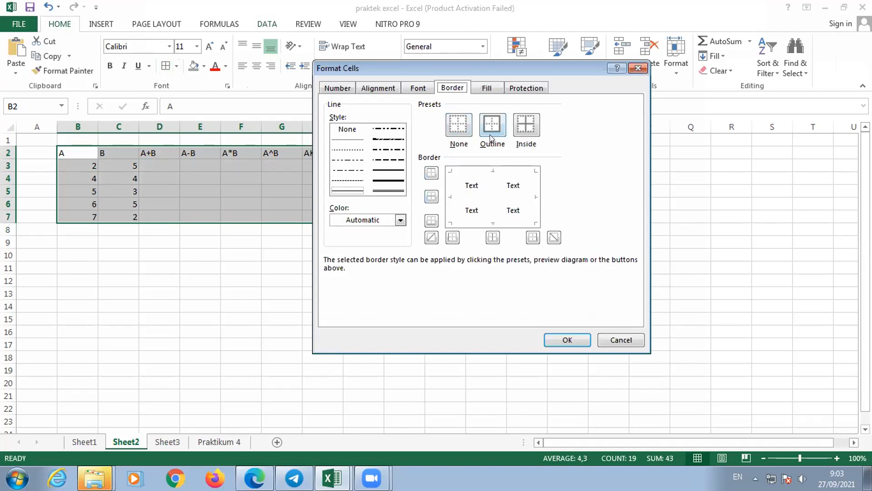
click(617, 343)
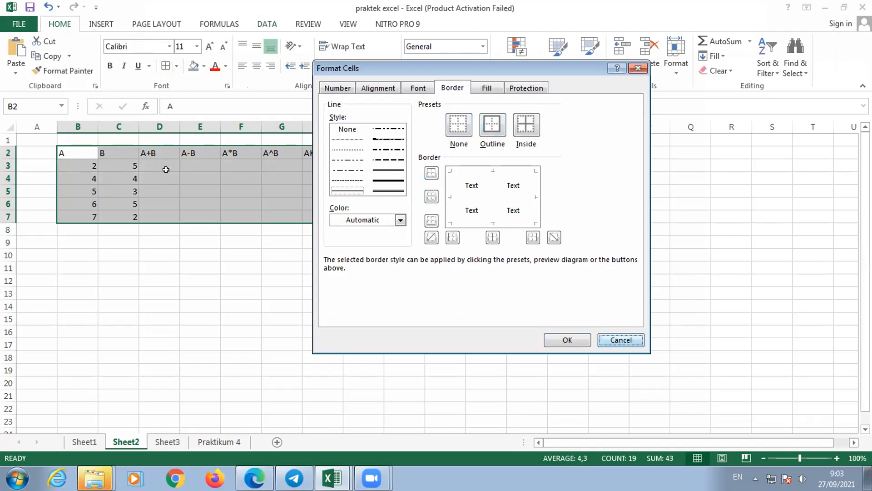
click(166, 66)
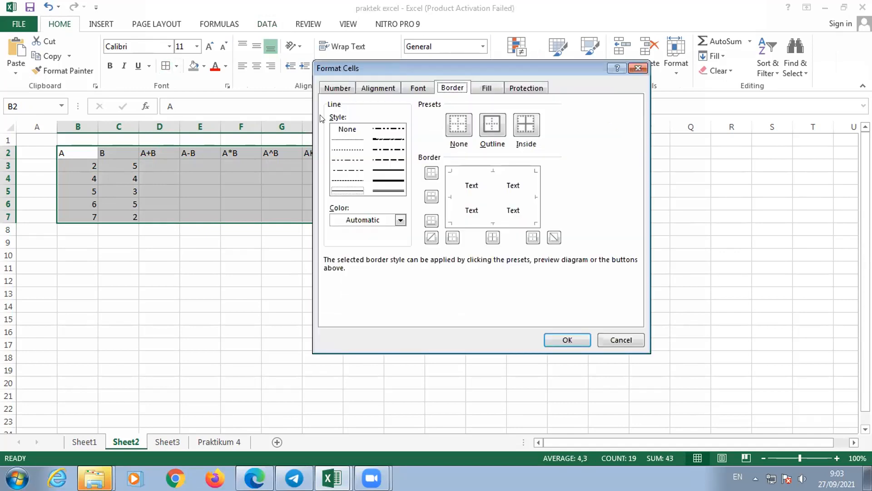
click(484, 130)
click(517, 129)
click(568, 340)
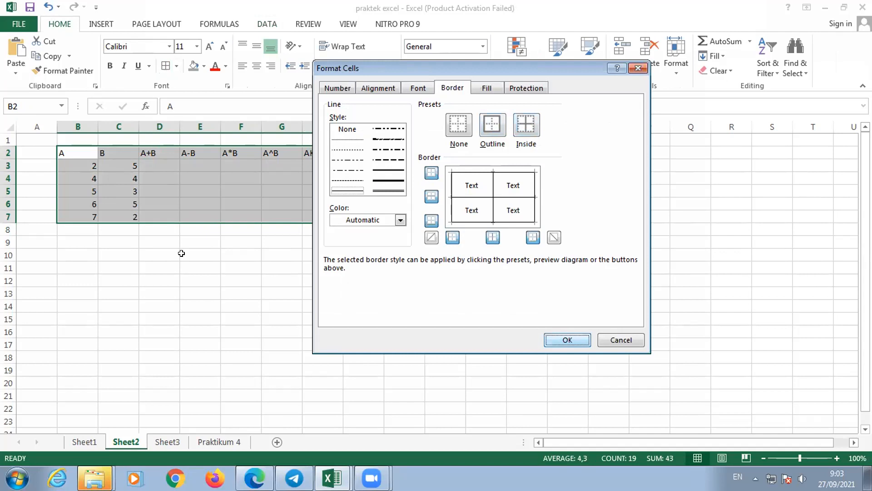
click(148, 167)
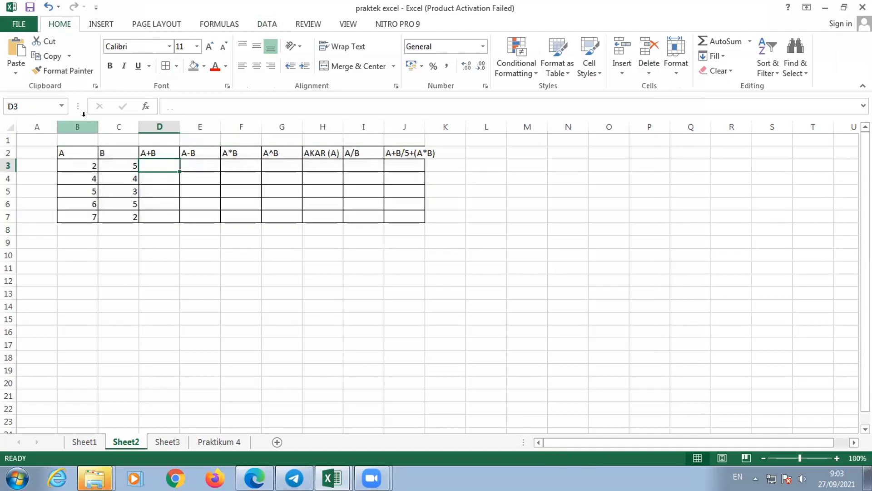
- Autofit the widths of columns B through J to their contents
drag(82, 126, 404, 138)
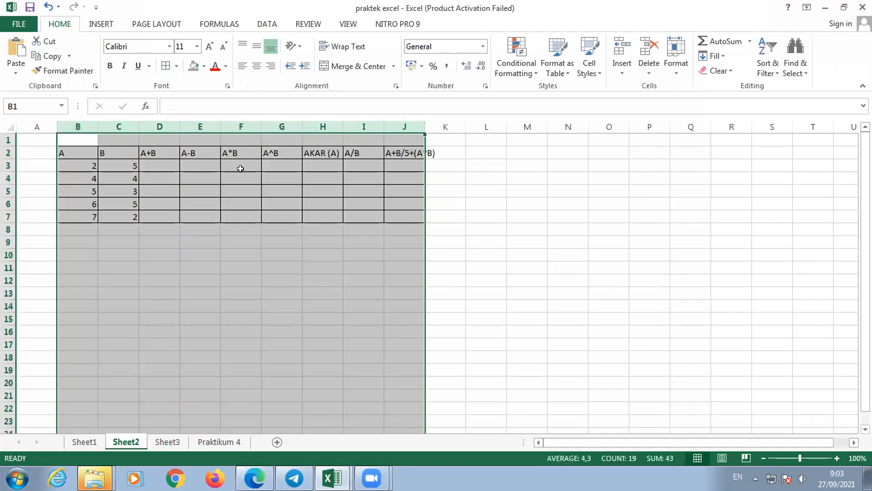
double_click(138, 127)
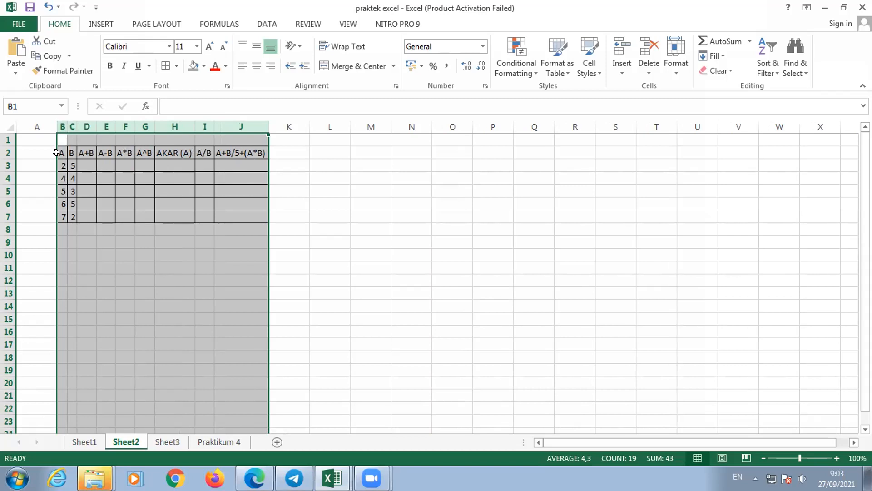
click(84, 165)
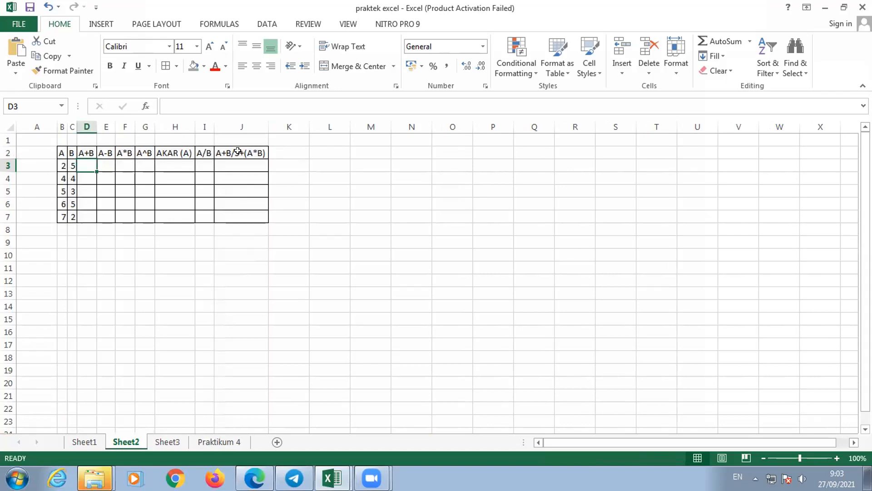
click(238, 151)
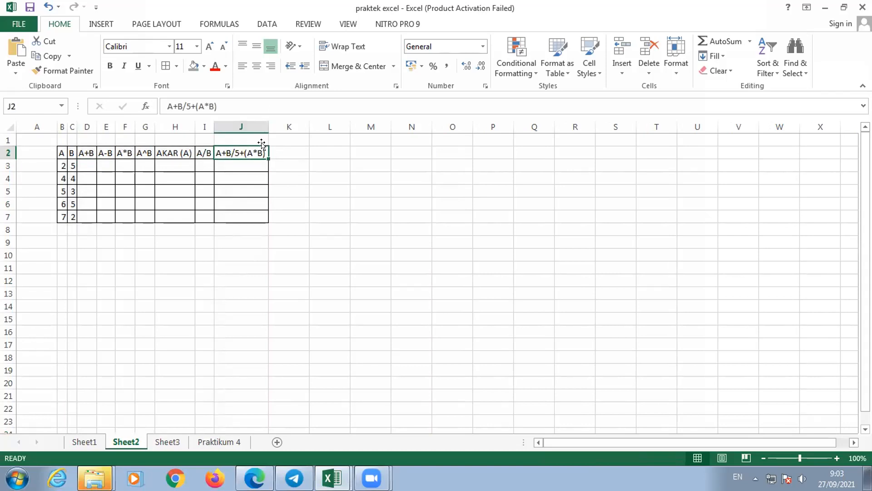
click(127, 168)
click(239, 162)
- Enter the formula =B3+C3 in D3 to calculate A+B for the first row
click(85, 160)
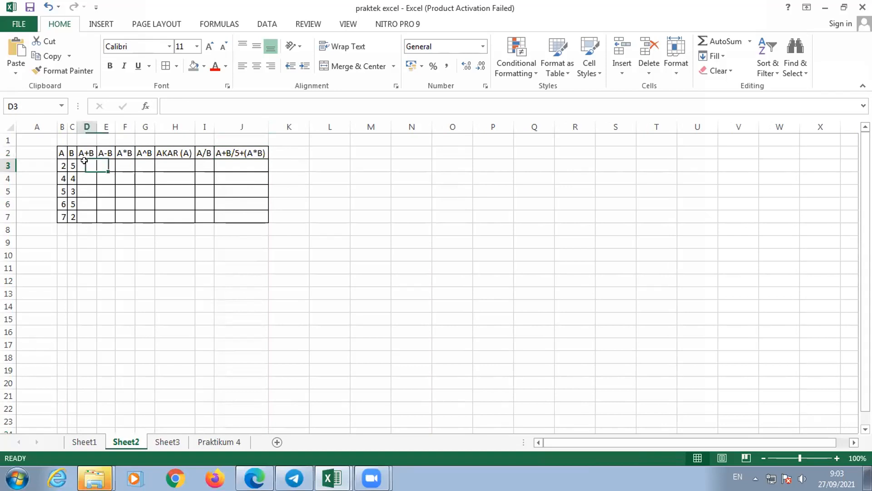
text(=)
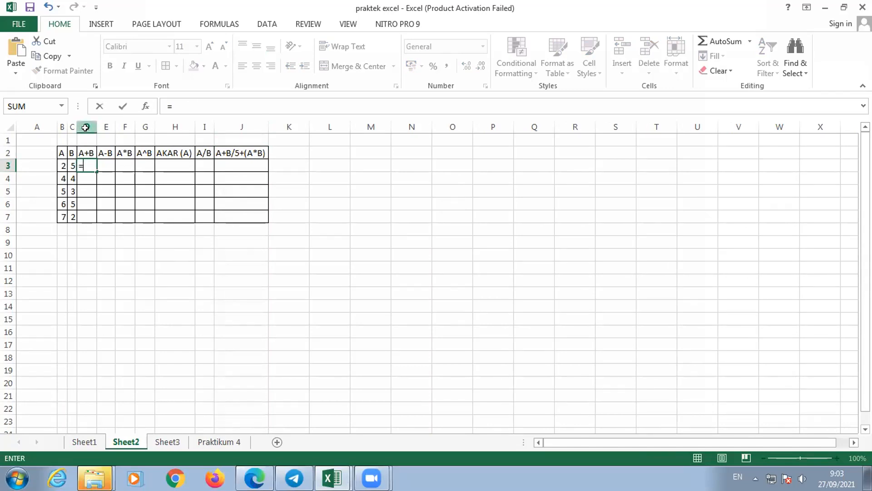
click(61, 162)
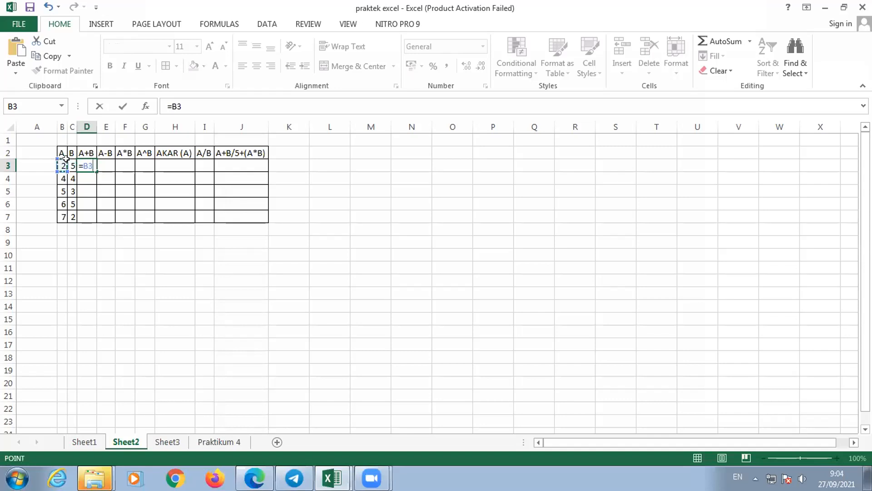
text(+)
click(69, 163)
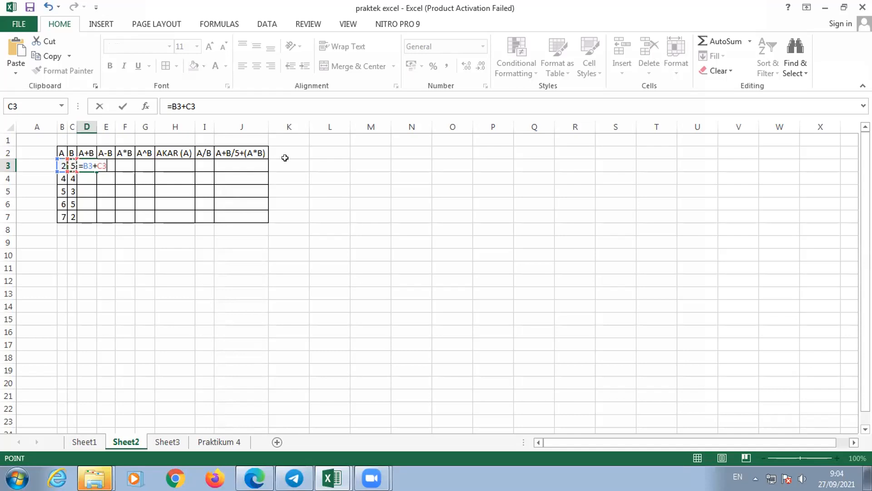
key(Return)
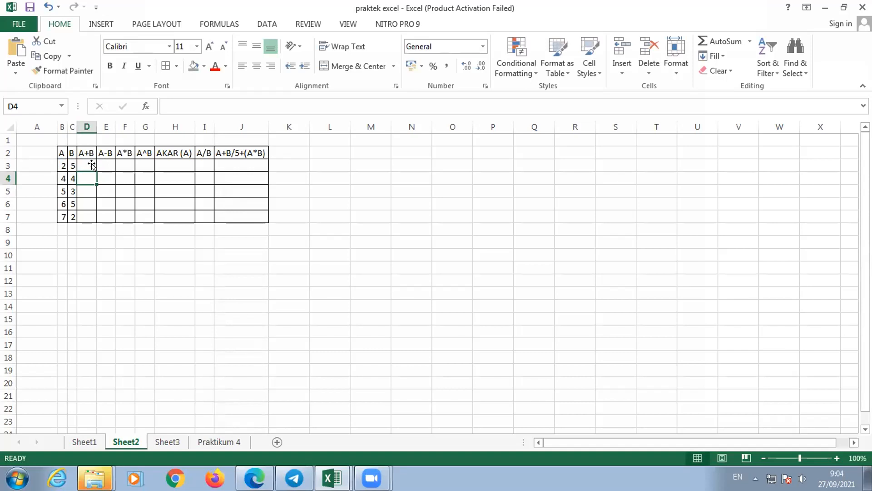
- Enter the formula =B3-C3 in E3 to calculate A-B for the first row
click(101, 160)
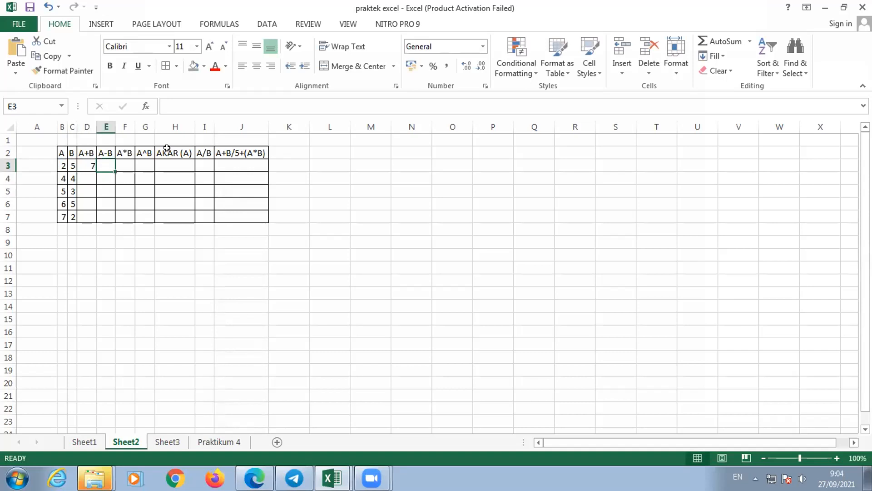
text(=)
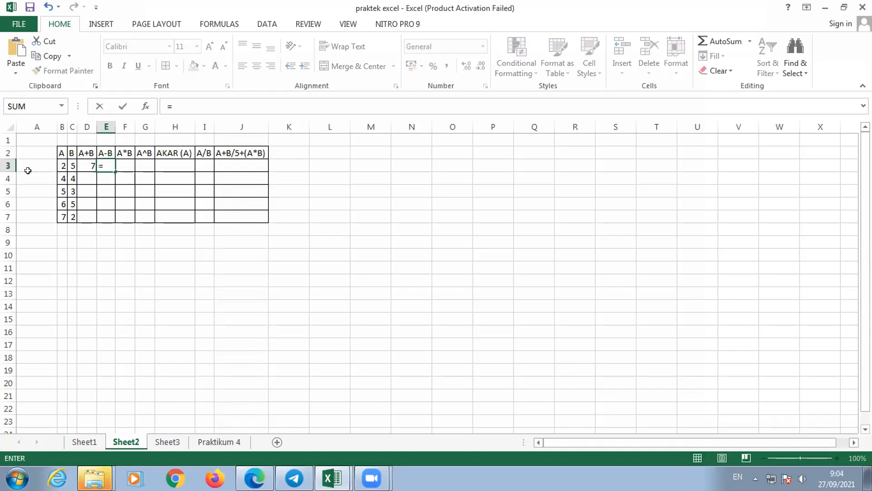
key(Left)
key(Left)
key(Left)
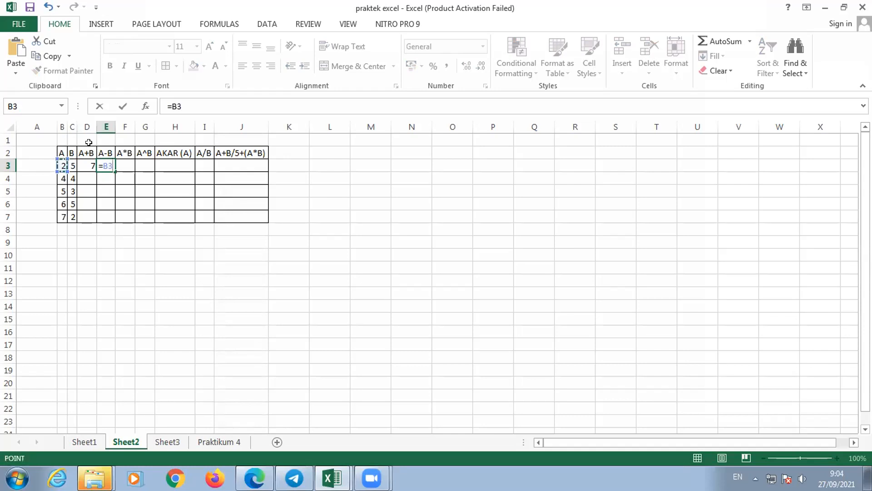
text(-)
click(72, 165)
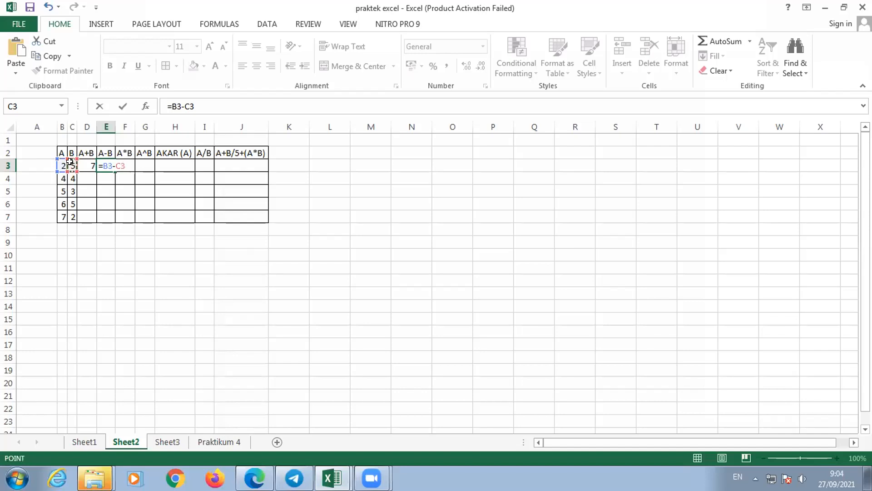
key(Return)
- Switch to the PDF module in Edge and review the arithmetic operator table on page 16
click(243, 164)
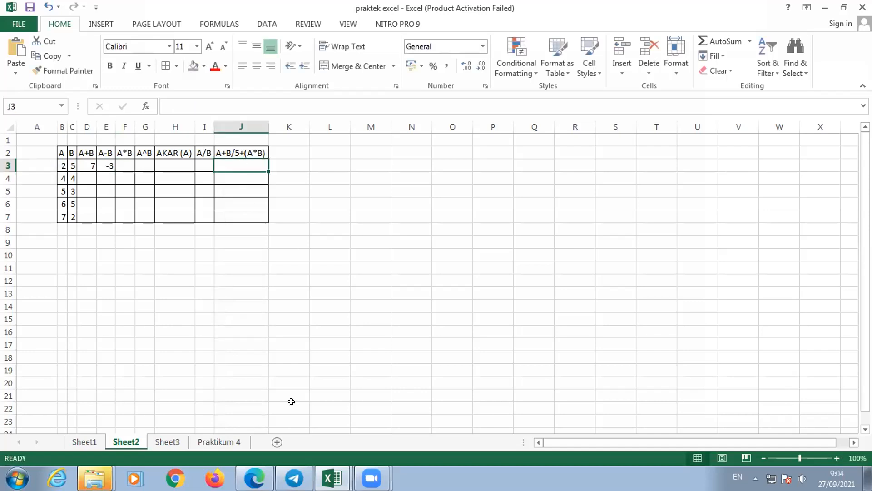
click(255, 478)
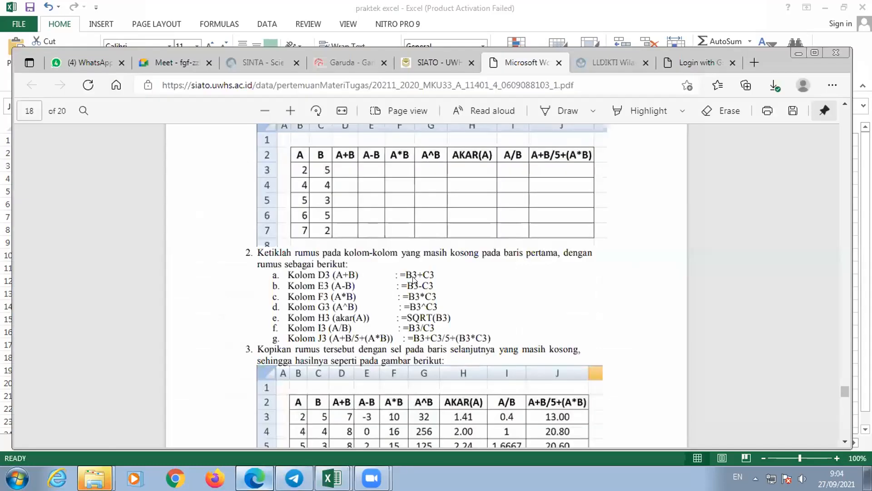
scroll(484, 296, up, 1)
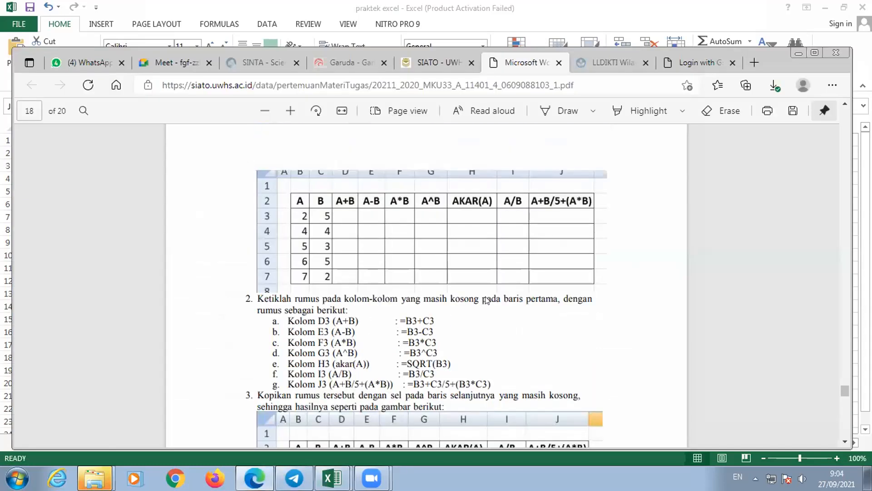
scroll(482, 291, up, 1)
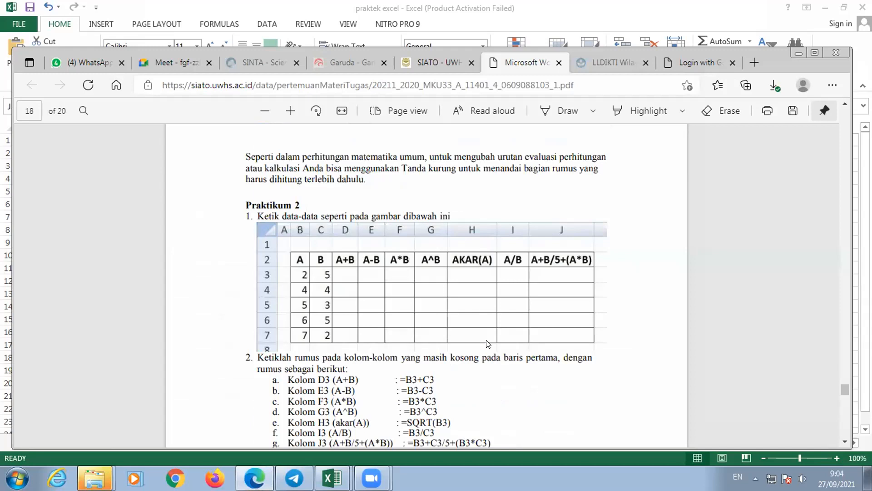
scroll(488, 344, up, 5)
scroll(487, 344, up, 3)
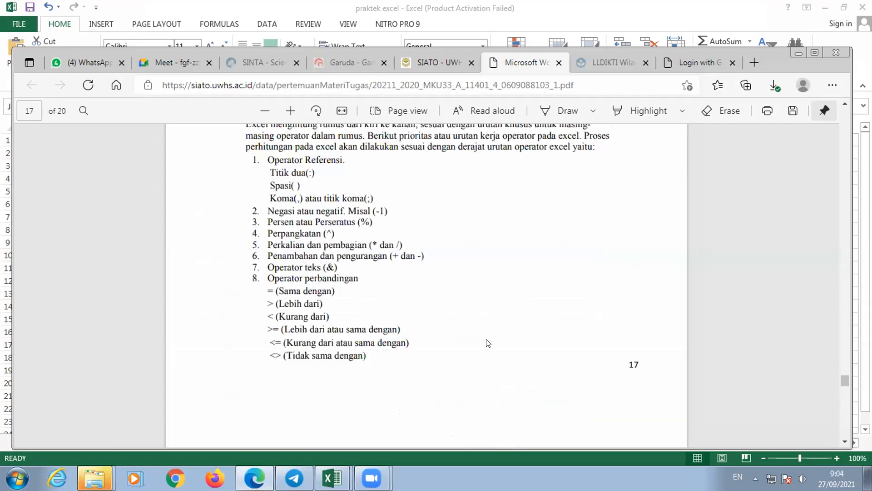
scroll(487, 343, up, 12)
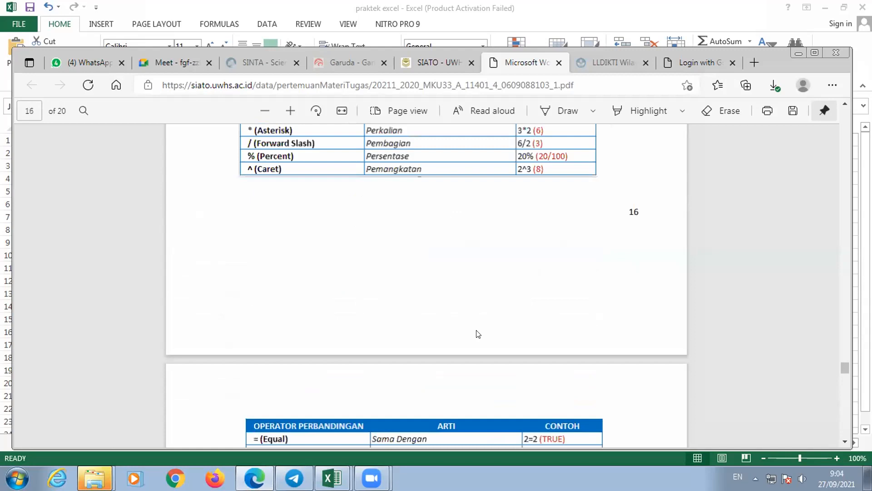
scroll(478, 334, up, 4)
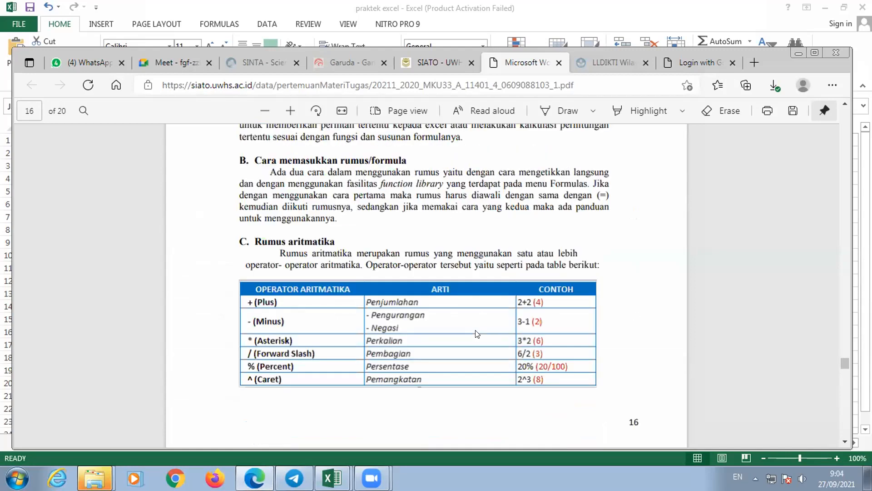
scroll(478, 334, down, 1)
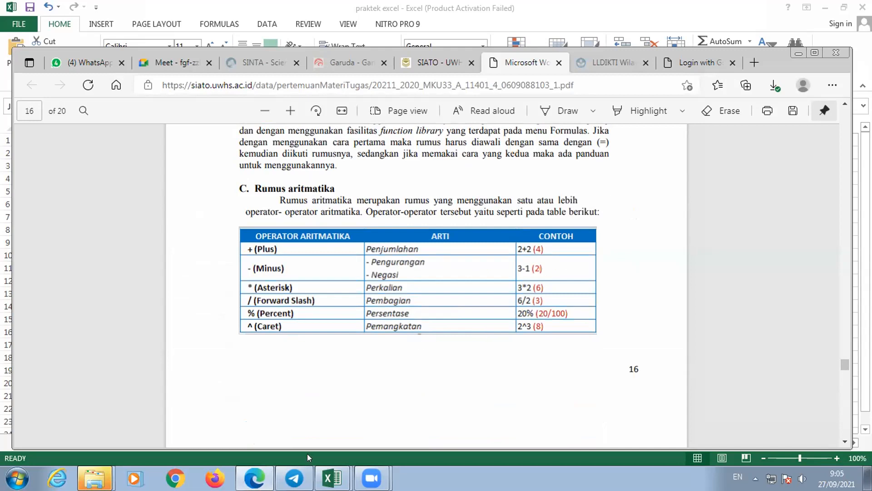
- Switch back to the praktek excel workbook in Excel and select cell J3 on Sheet2
click(333, 479)
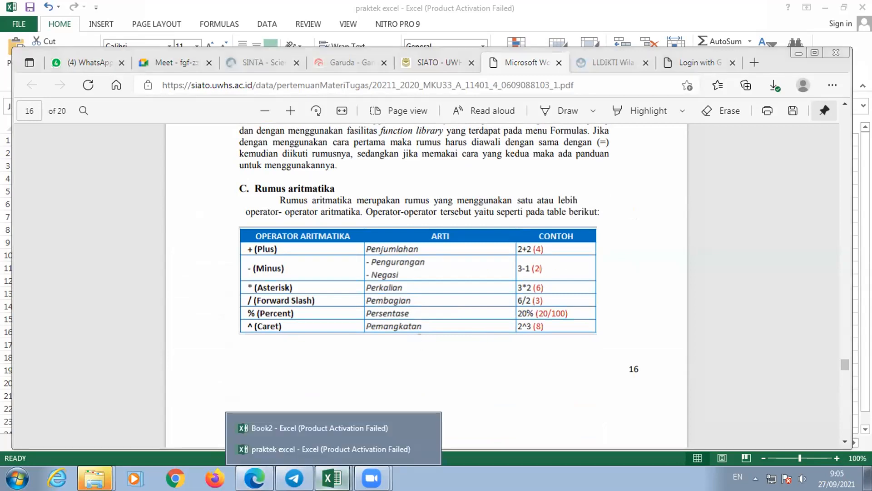
click(334, 428)
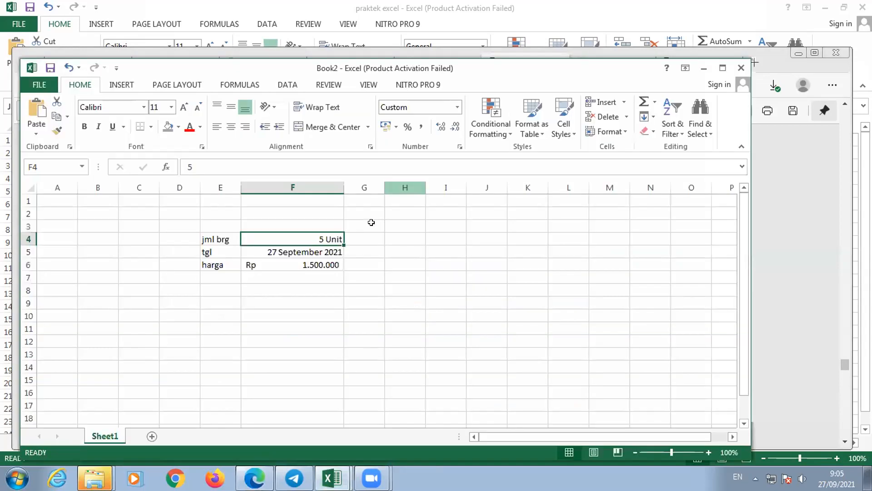
click(294, 461)
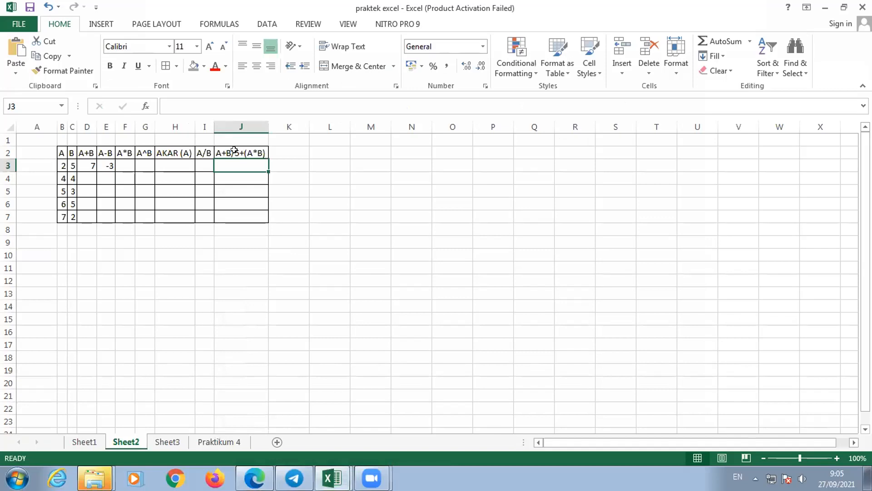
click(251, 156)
click(250, 160)
click(282, 166)
click(248, 159)
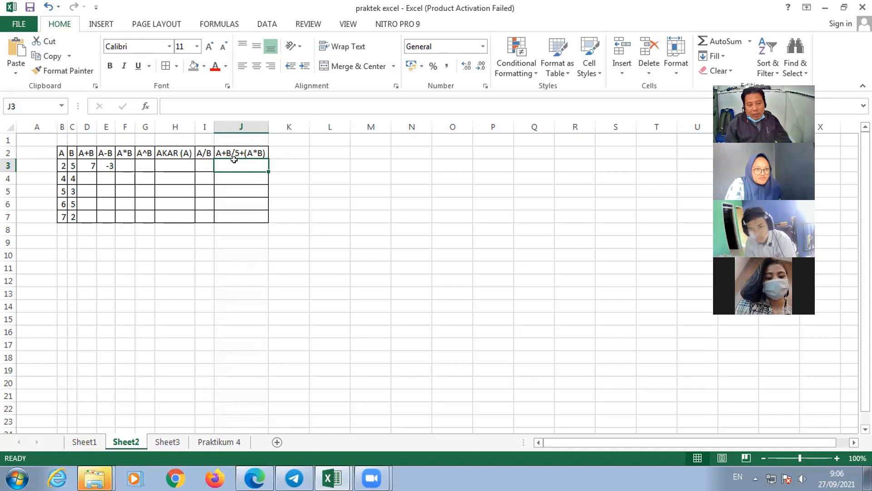
- Enter the formula =B3+C3/5+(B3*C3) in J3 to calculate A+B/5+(A*B) for the first row
text(=)
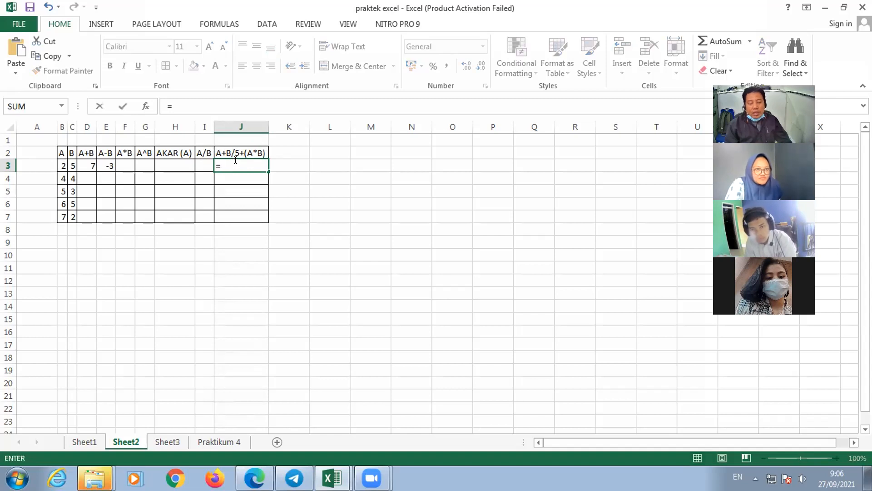
click(61, 163)
text(+)
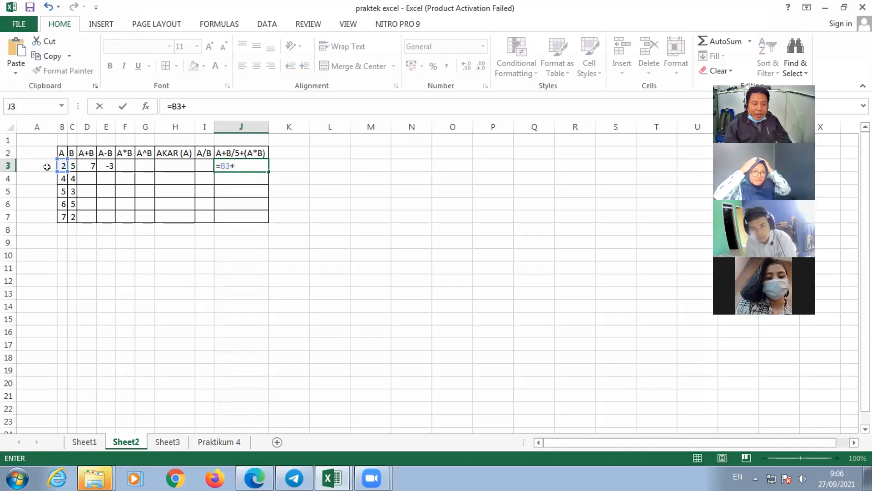
click(74, 164)
text(/)
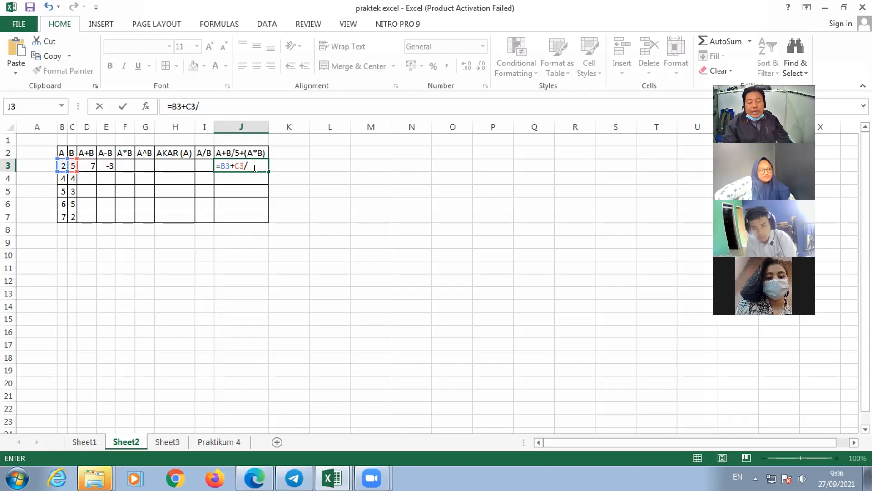
text(5)
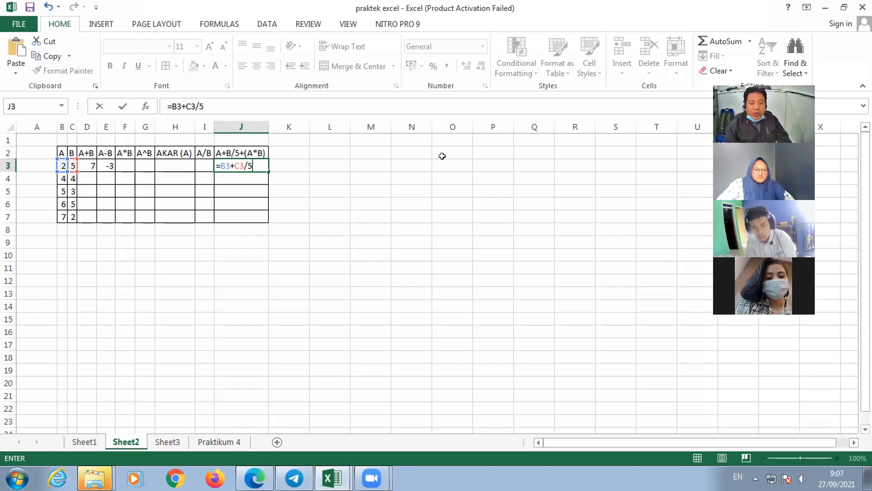
text(()
key(BackSpace)
text(+()
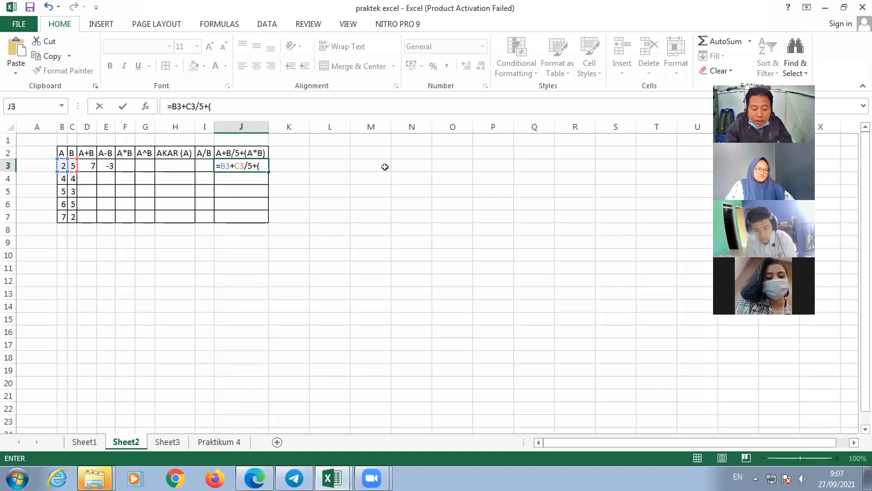
click(59, 167)
text(*)
click(69, 163)
text())
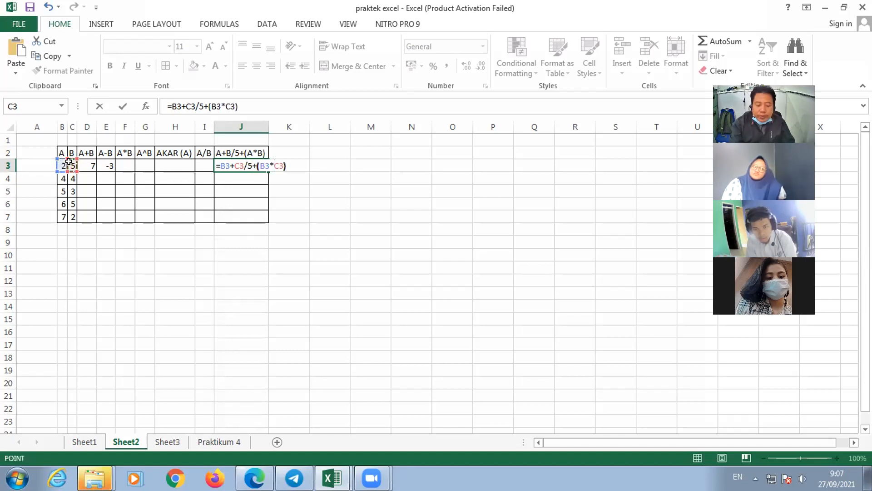
key(Return)
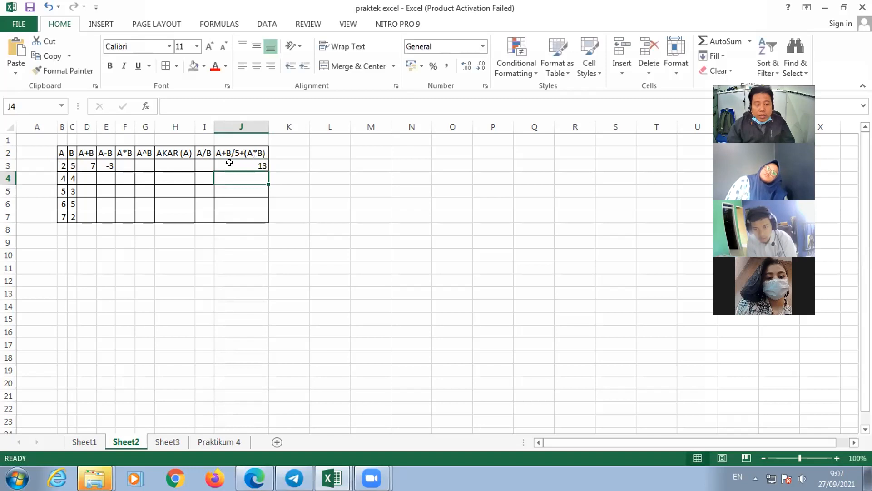
- Check the formulas in J3 and D3, and select the first-row result cells D3:J3
click(227, 165)
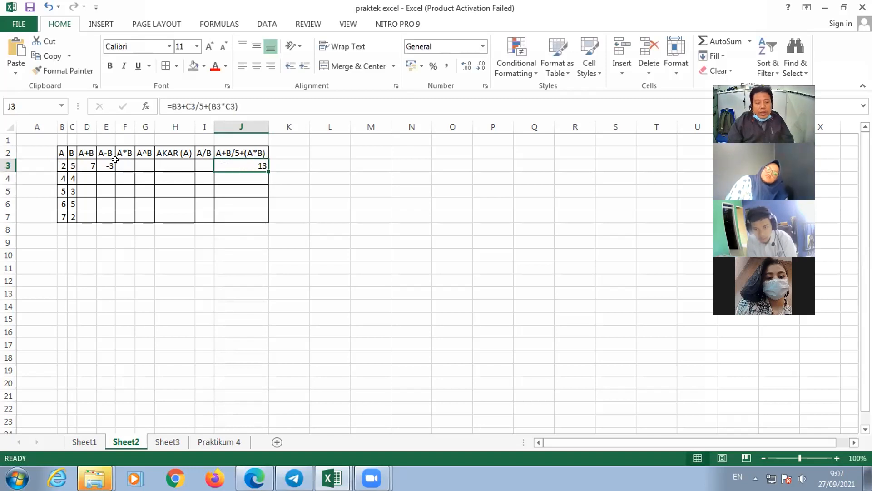
click(90, 168)
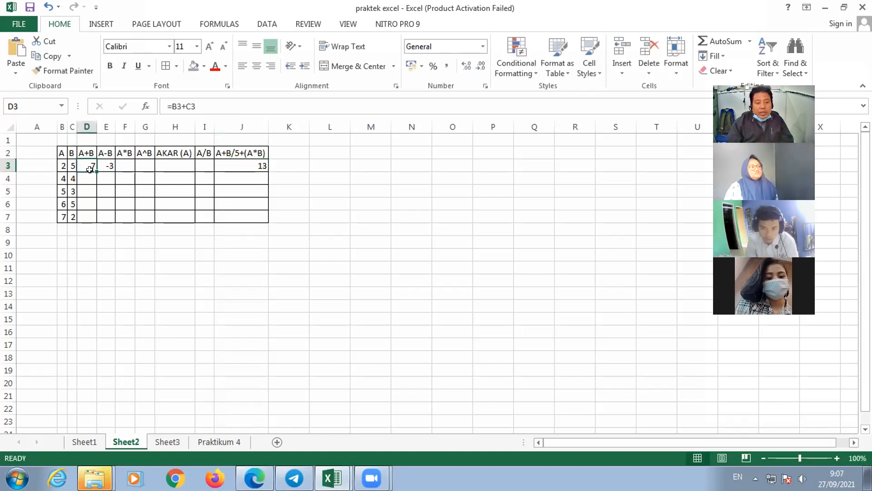
drag(90, 169, 253, 165)
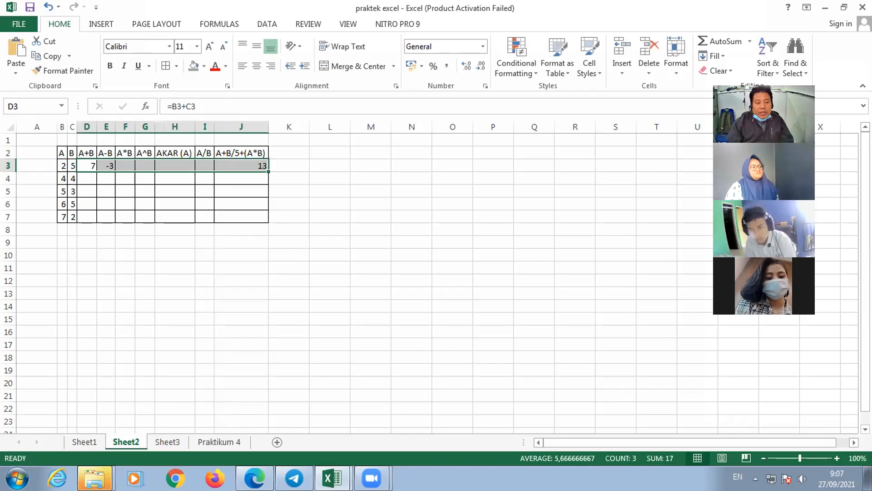
- Switch to the PDF module in Edge and review the list of row 3 formulas for Praktikum 2 on page 18
key(alt+Tab)
scroll(426, 337, down, 2)
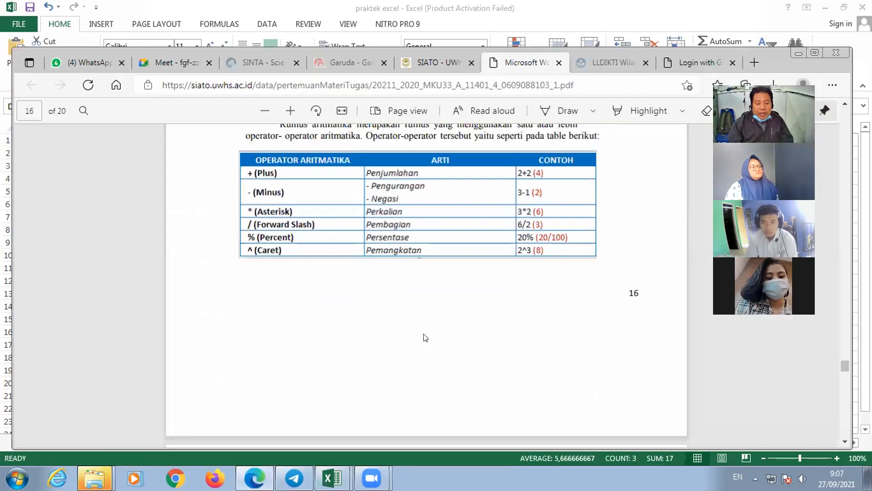
scroll(425, 337, down, 5)
scroll(426, 338, down, 5)
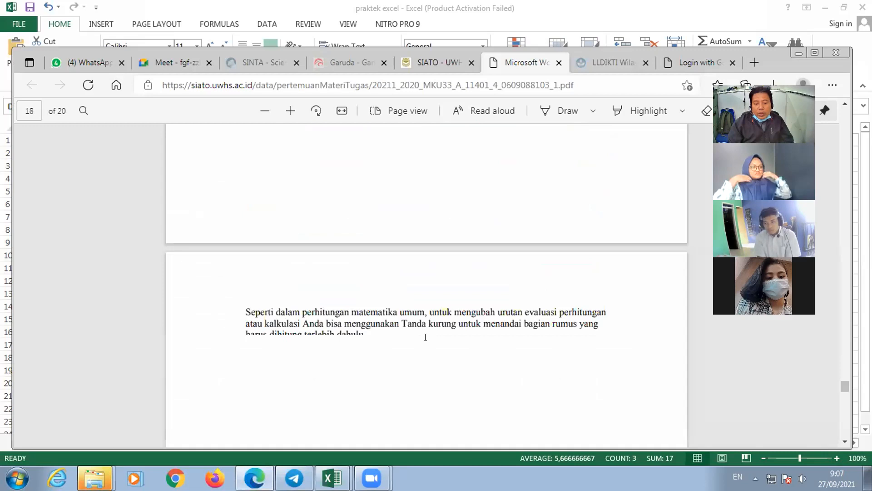
scroll(425, 337, down, 3)
drag(401, 274, 505, 337)
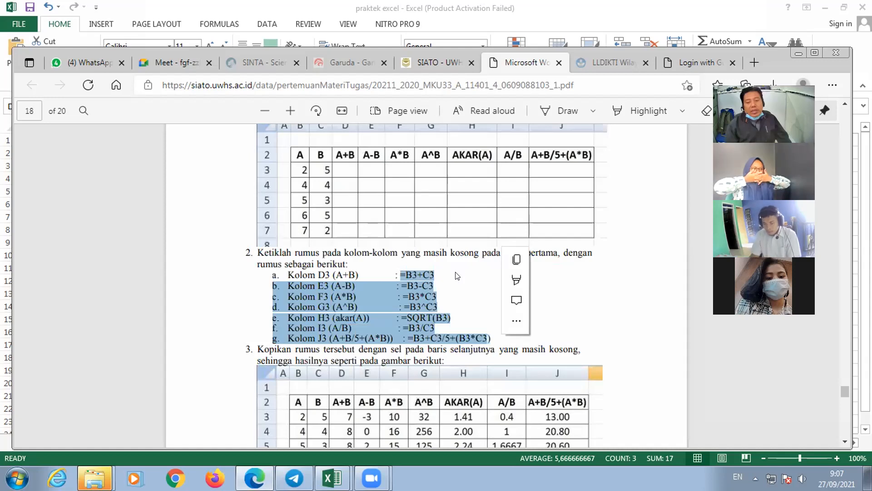
click(468, 336)
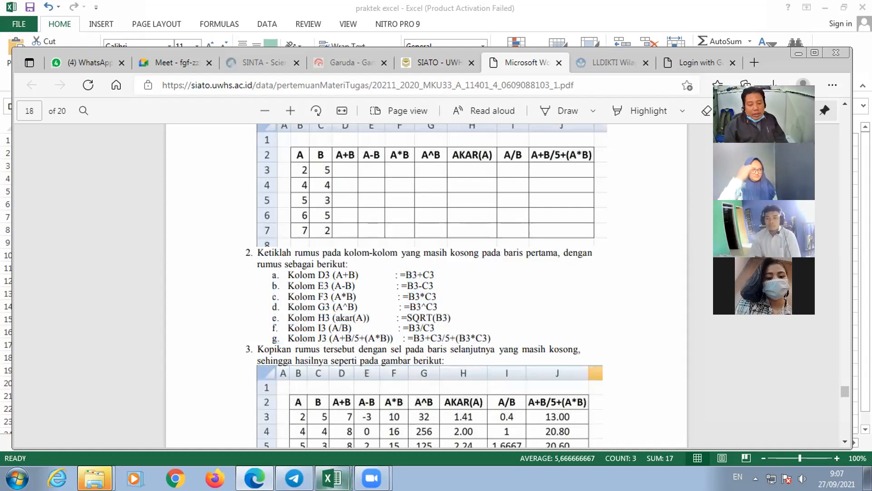
- Return to the praktek excel workbook in Excel and select the range D3:J3 for copying down
click(333, 478)
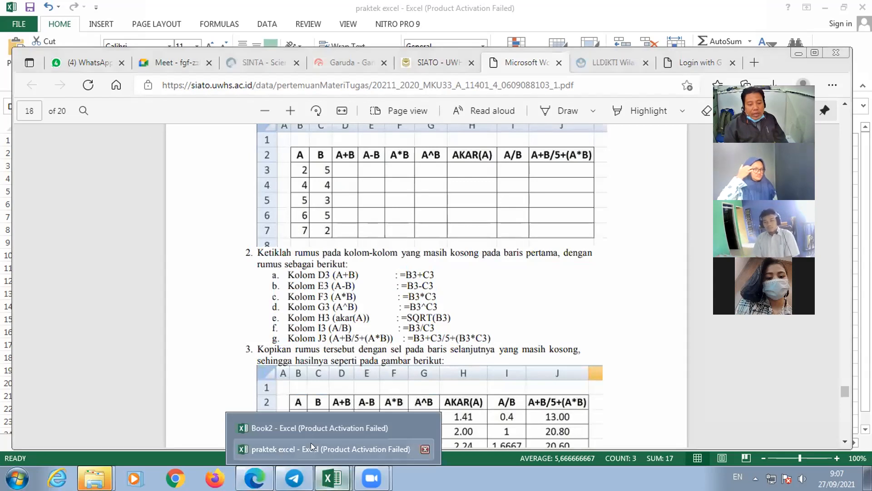
click(311, 443)
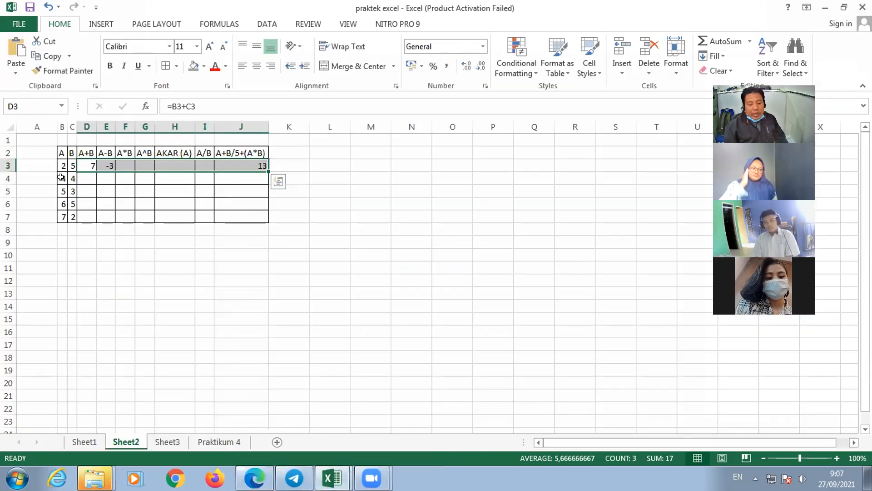
click(90, 168)
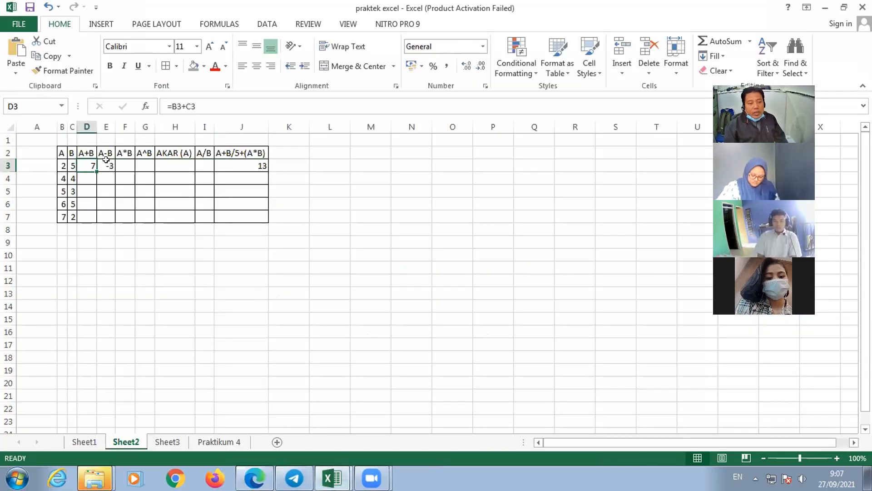
shift+click(254, 163)
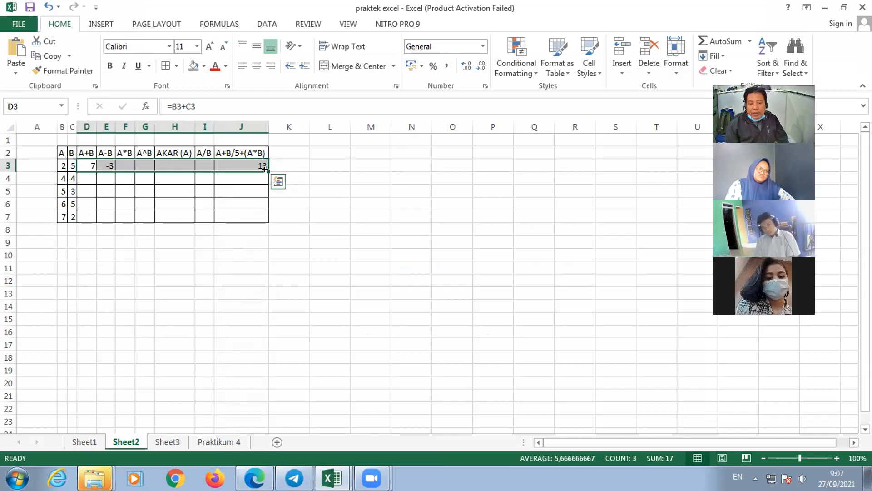
mouse_move(265, 168)
mouse_down()
mouse_move(262, 180)
mouse_move(269, 170)
mouse_up()
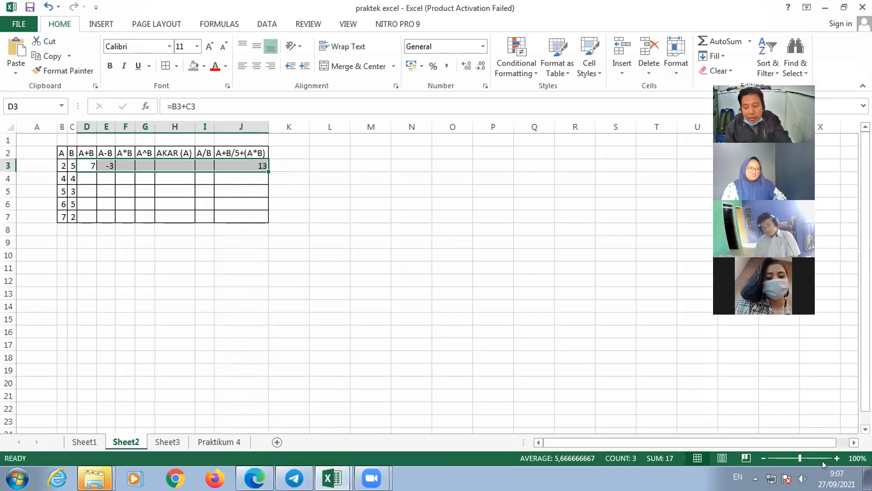
- Try to fill the formulas in D3:J3 down through row 7 and undo the fill
double_click(839, 458)
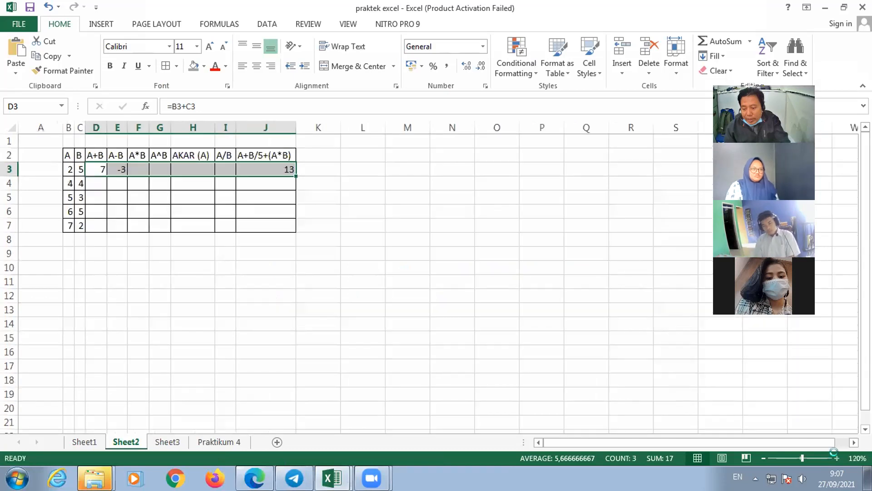
triple_click(836, 458)
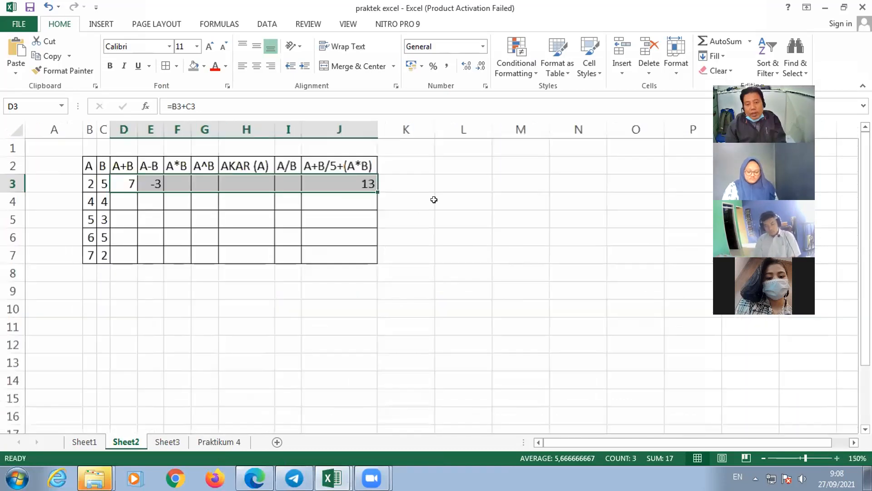
scroll(434, 199, up, 2)
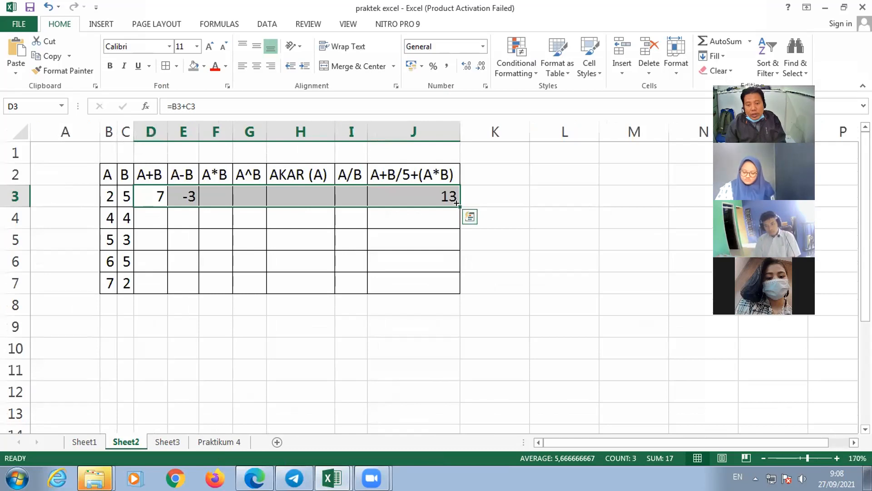
drag(447, 290, 445, 291)
key(ctrl+z)
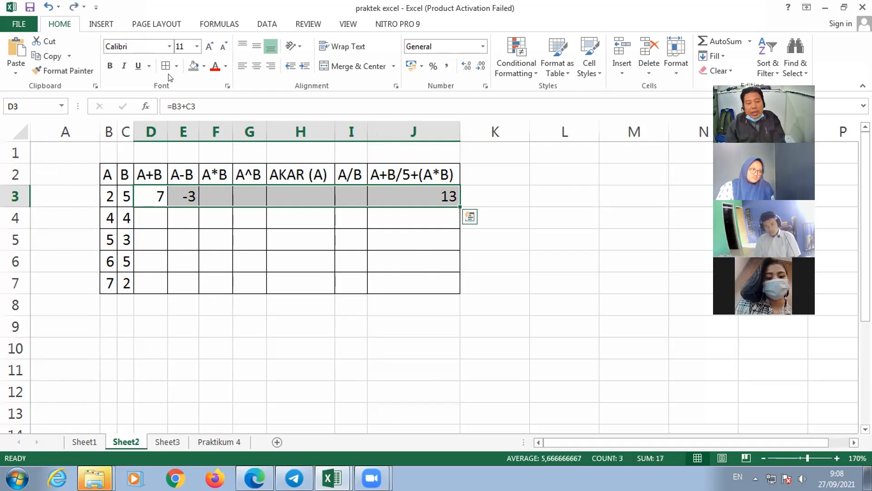
- Copy the first-row formulas in D3:J3 and paste them into D4:J7
click(48, 58)
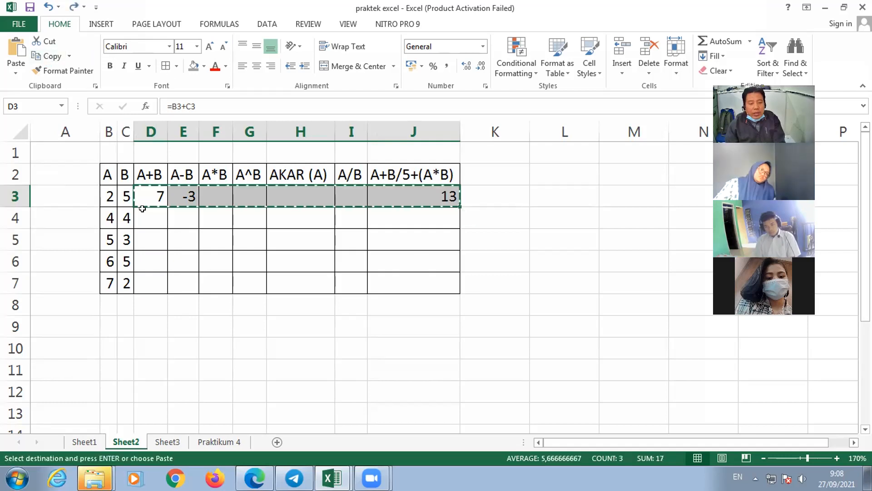
drag(150, 218, 392, 261)
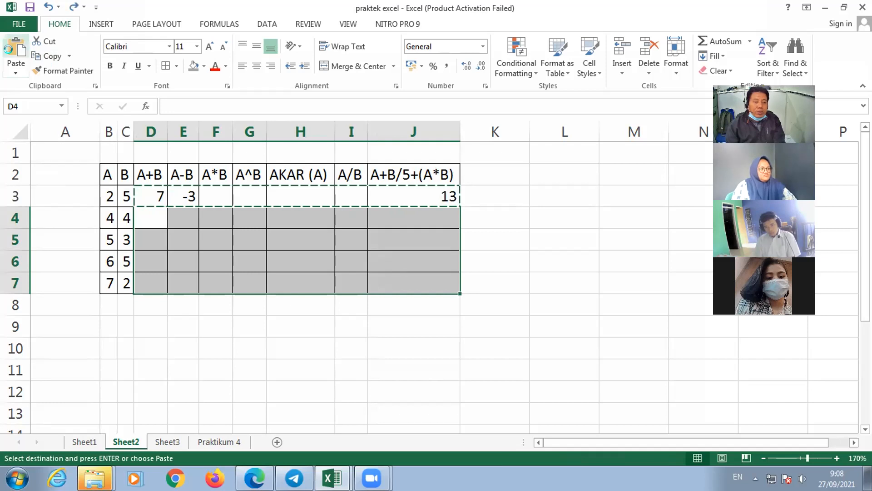
click(12, 55)
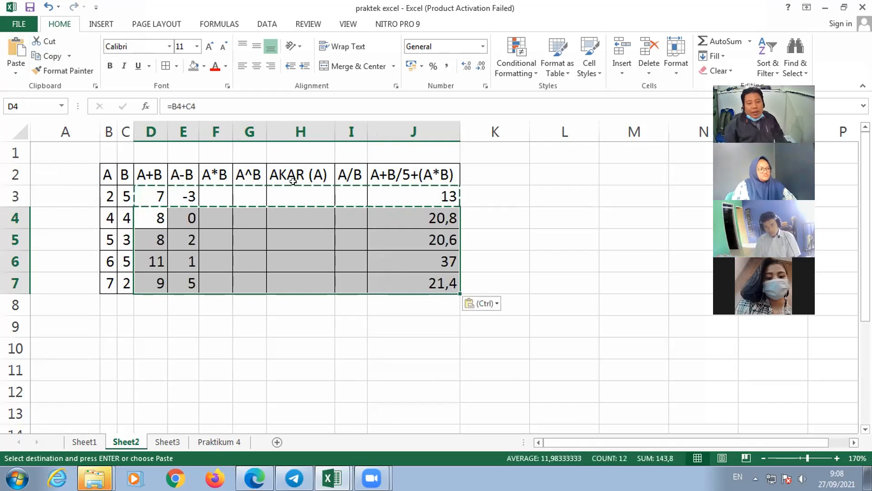
- Check how the cell references in the column J formulas change from row to row after copying
click(439, 212)
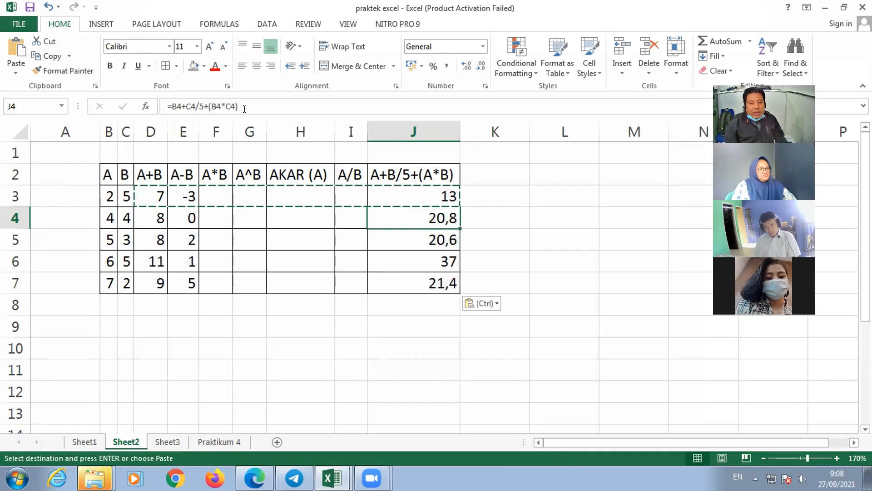
key(Up)
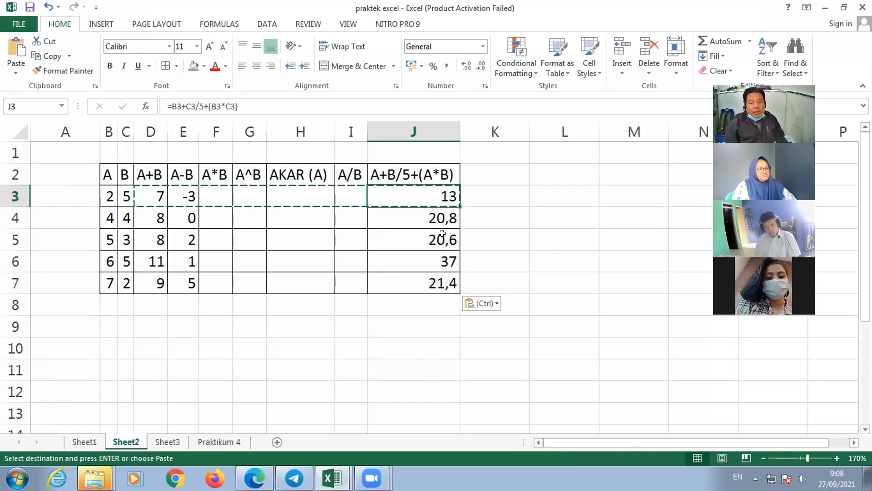
key(Down)
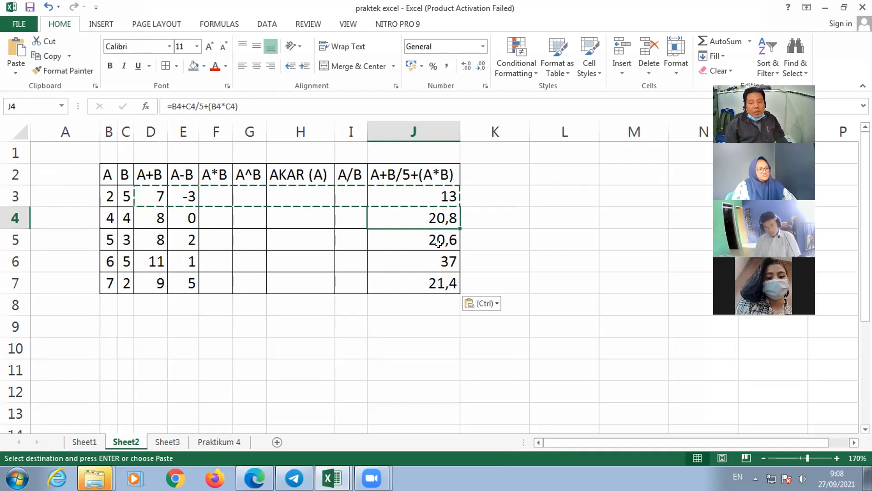
key(Down)
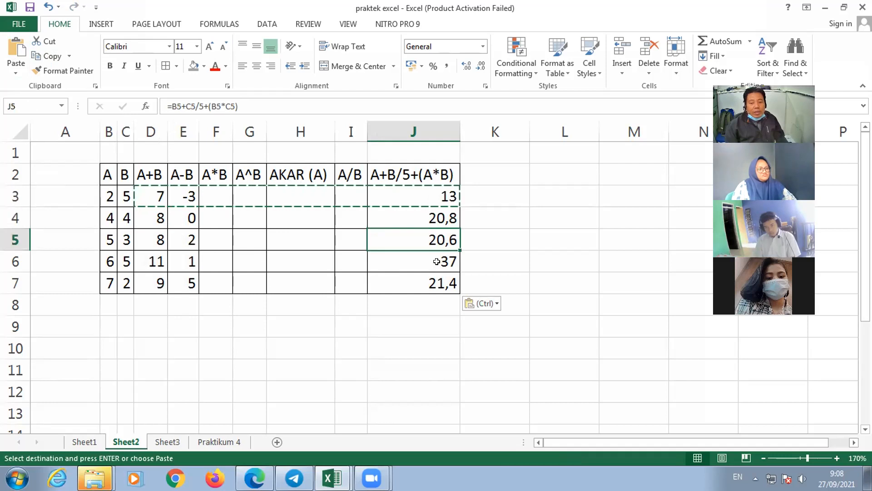
key(Down)
click(444, 214)
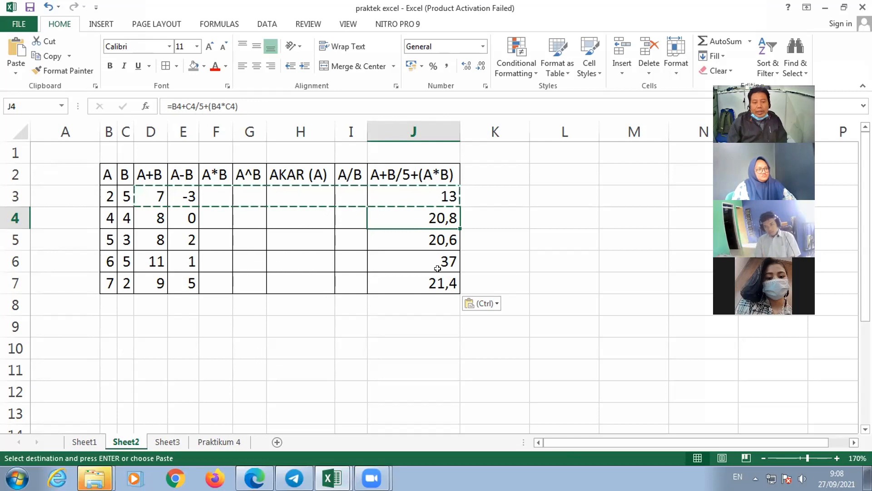
- Go through the first-row cells G3 to J3 to check which columns contain a formula
click(230, 193)
click(241, 192)
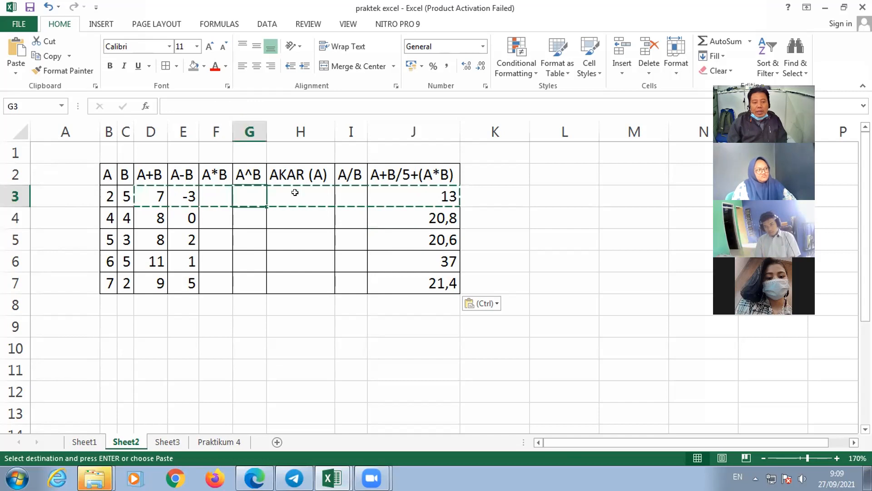
click(295, 192)
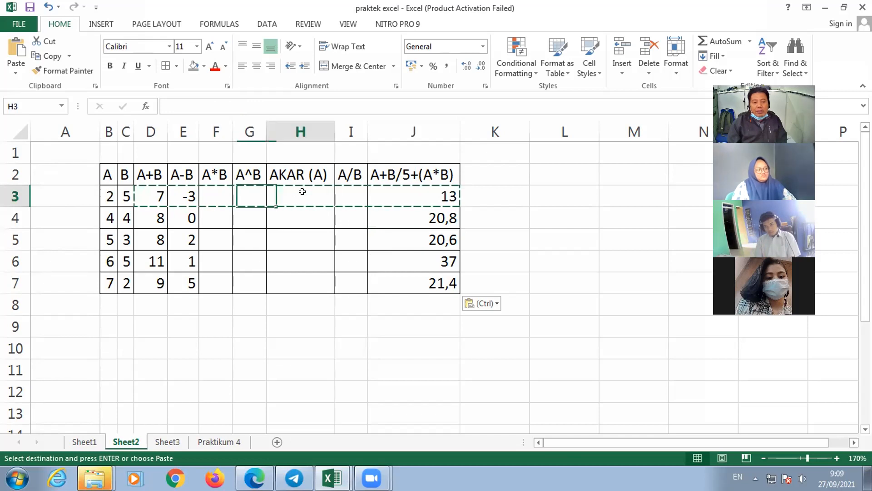
click(345, 197)
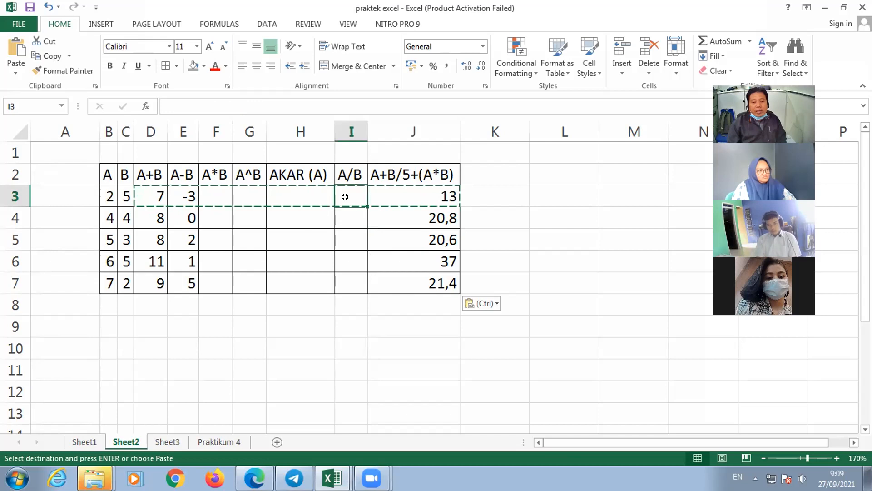
click(405, 203)
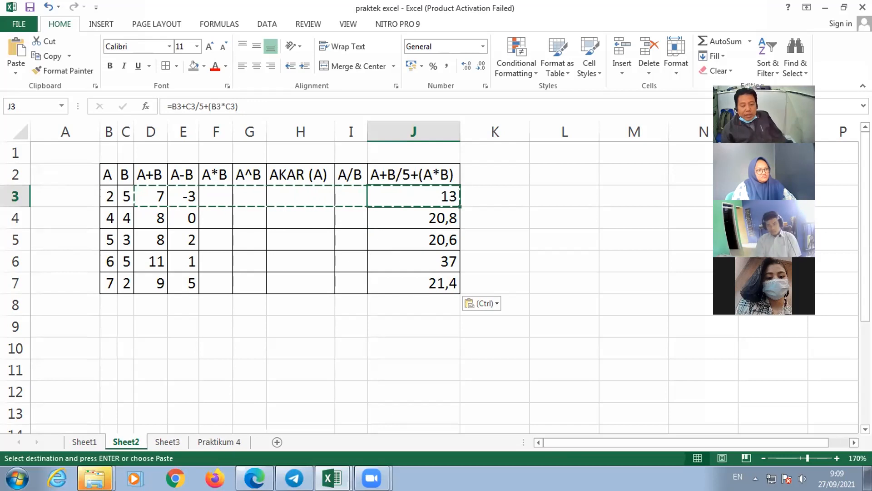
- Switch to the PDF module in Edge and go to section D, Rumus statistika, on page 19
key(alt+Tab)
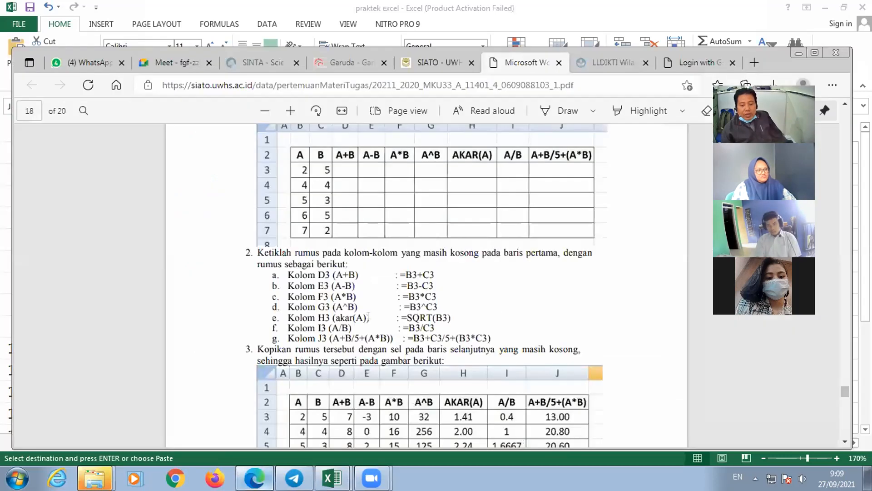
scroll(372, 321, down, 3)
scroll(371, 320, down, 3)
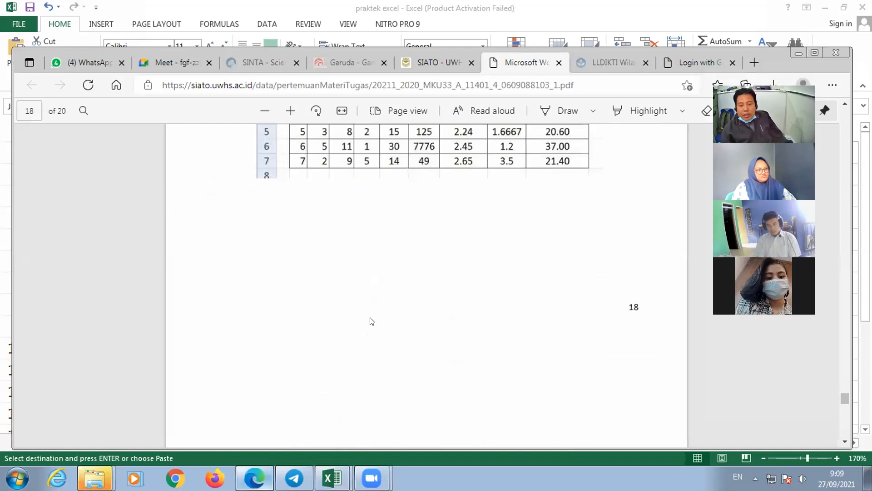
scroll(380, 323, down, 3)
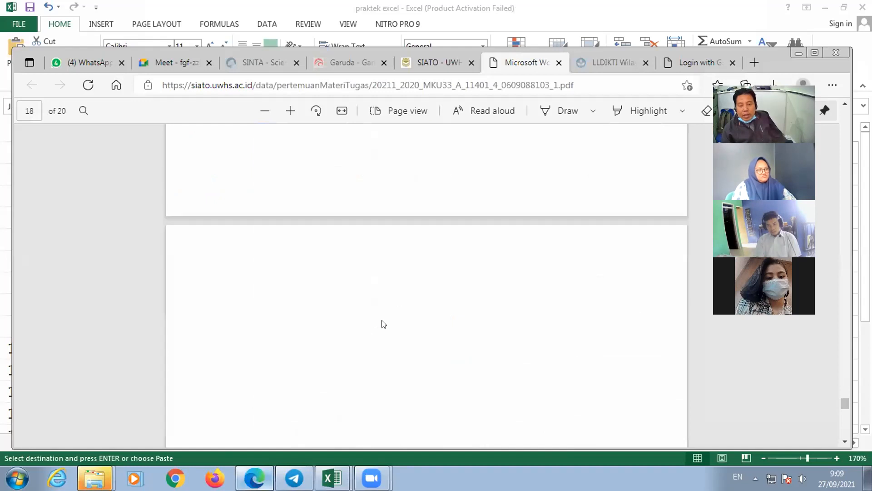
scroll(383, 323, down, 3)
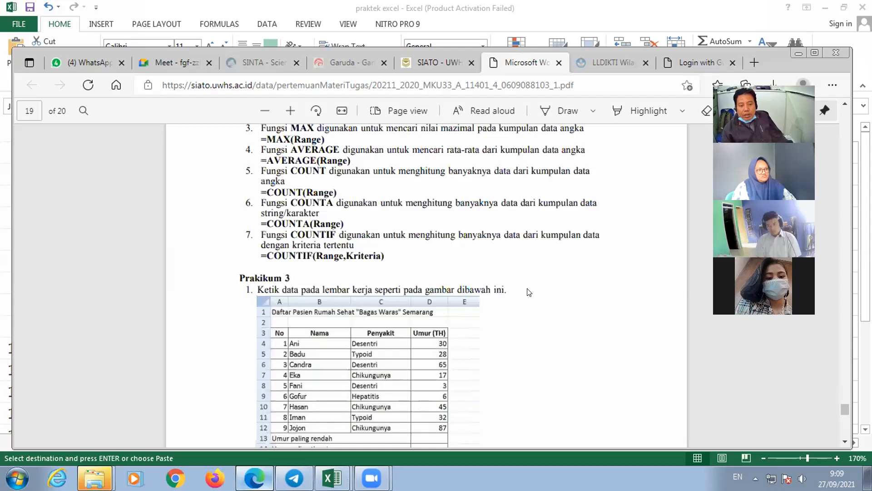
scroll(529, 292, down, 5)
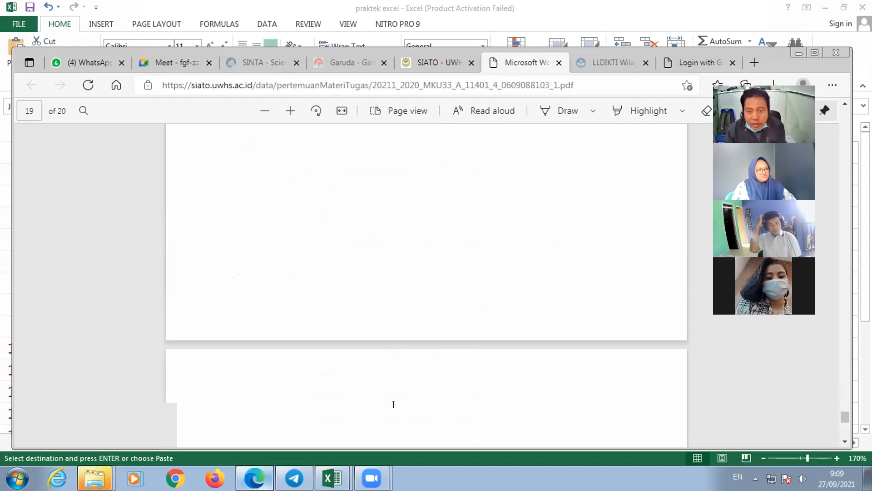
scroll(394, 404, down, 1)
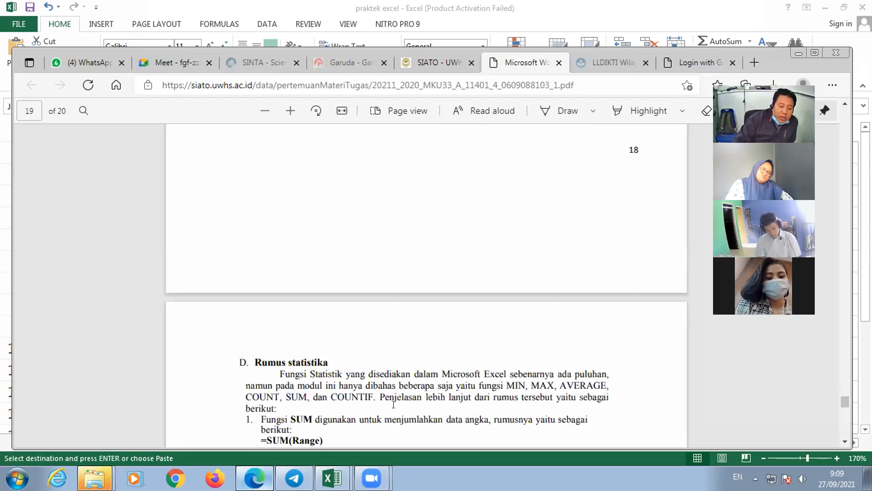
scroll(394, 404, down, 4)
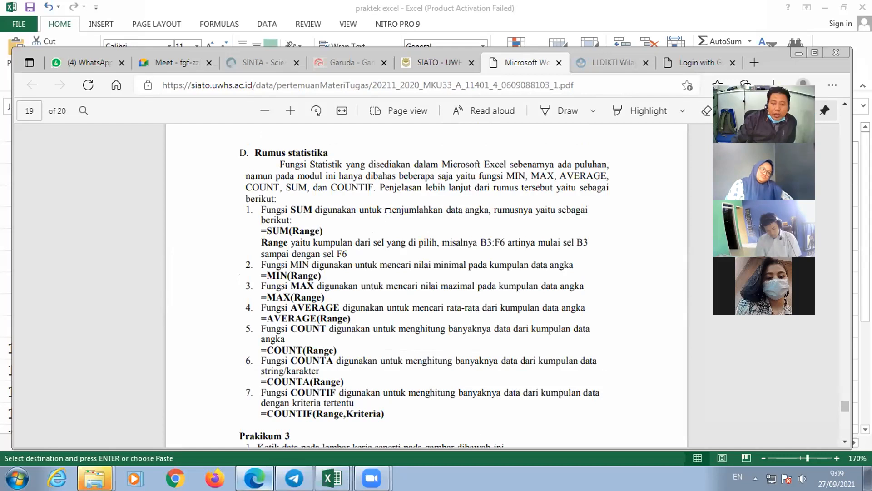
- Read the descriptions of the SUM, MIN, MAX, AVERAGE, COUNT, COUNTA and COUNTIF functions, marking key phrases
drag(385, 210, 475, 210)
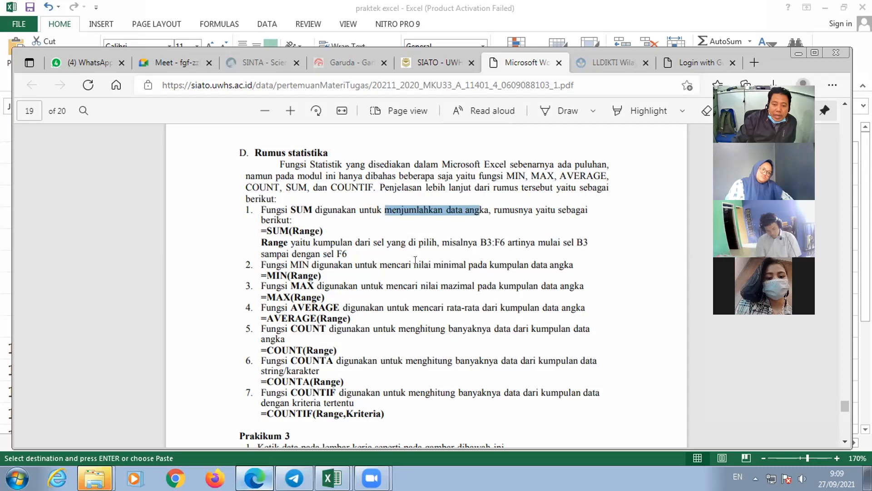
click(447, 255)
drag(462, 264, 460, 286)
click(416, 283)
drag(399, 328, 467, 327)
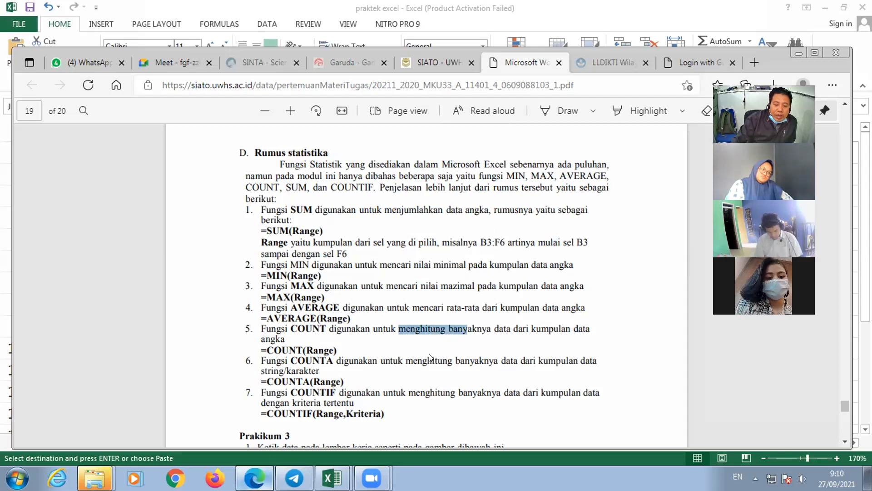
click(414, 356)
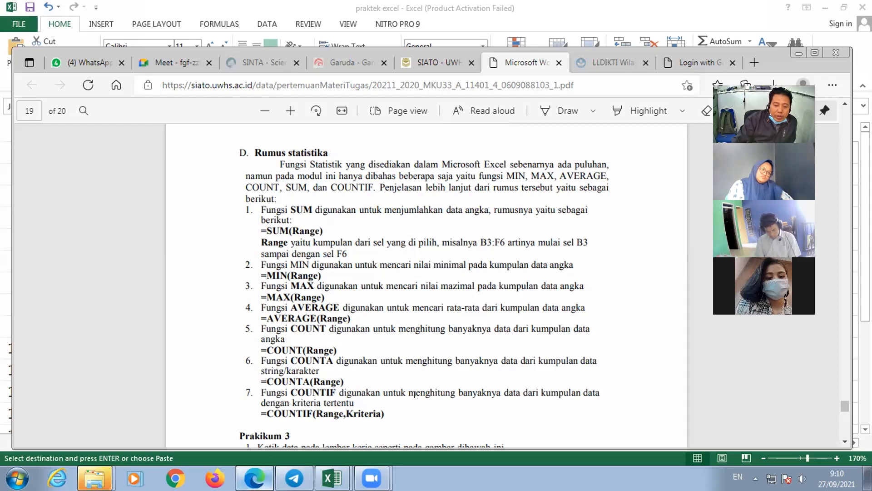
drag(409, 392, 456, 391)
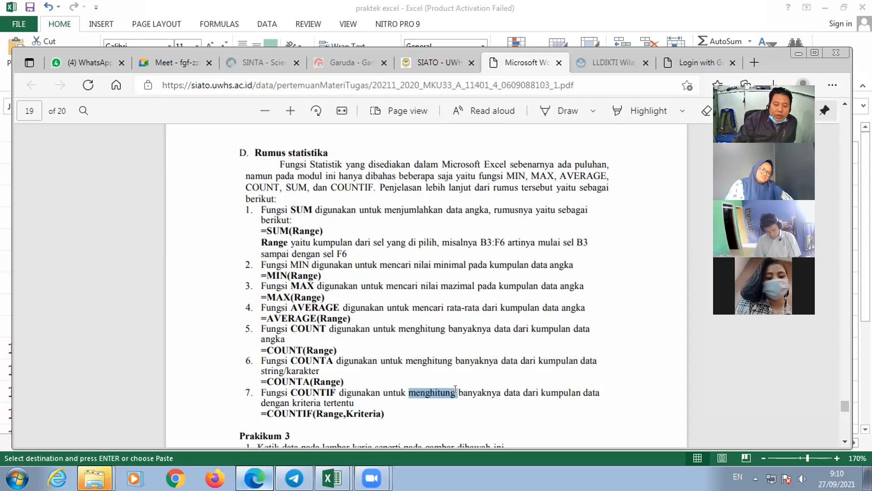
- Review the Prakikum 3 patient table and its formula list, marking =MIN(D4:D12) and =COUNT(D4:D12)
scroll(427, 379, down, 6)
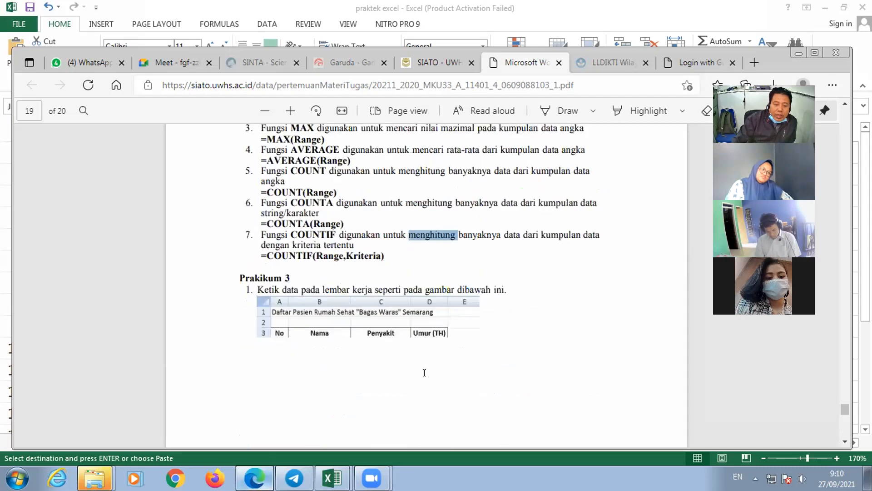
scroll(424, 372, down, 4)
scroll(402, 290, up, 3)
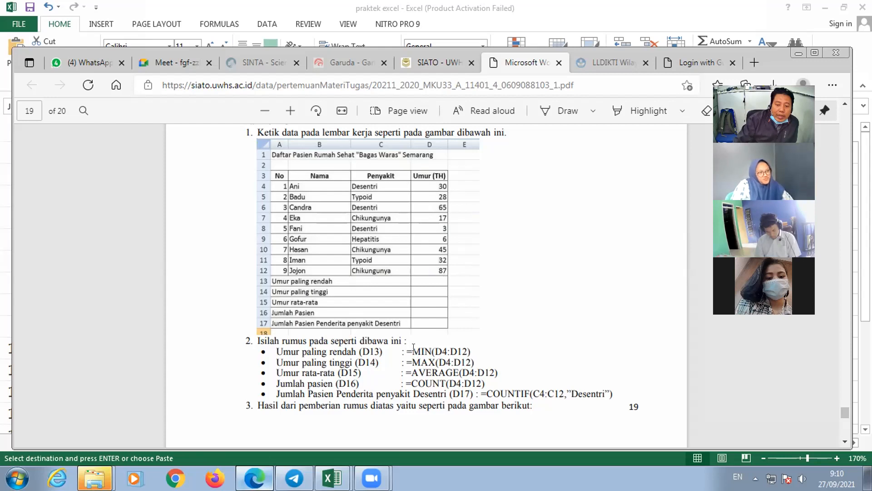
drag(413, 348, 468, 344)
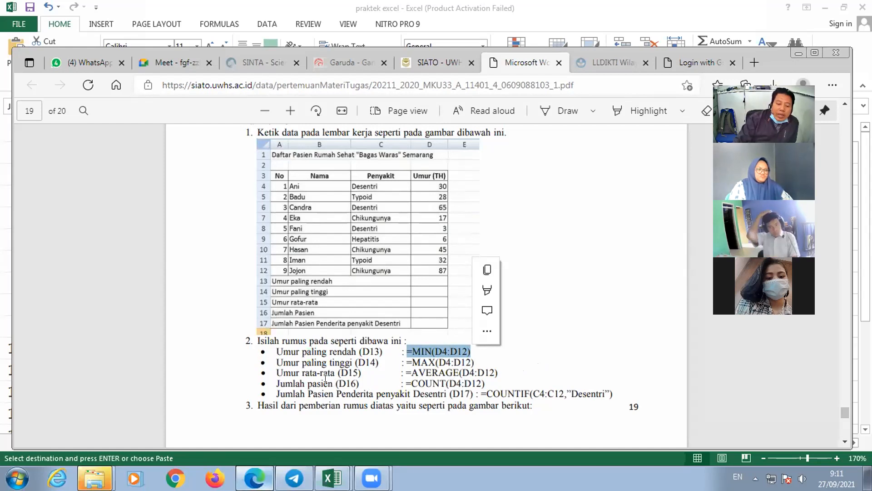
drag(407, 383, 486, 384)
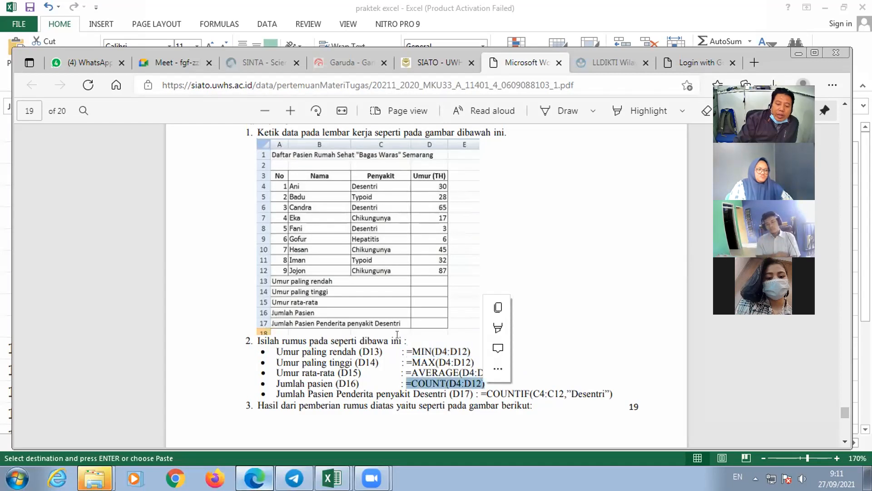
- Compare the Jumlah pasien formula =COUNT(D4:D12) with the COUNT, COUNTA and COUNTIF descriptions above Prakikum 3
scroll(385, 302, up, 2)
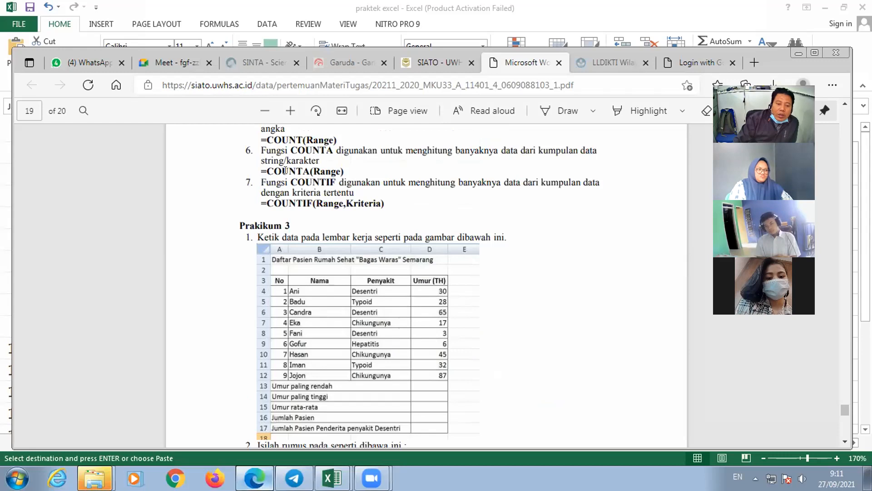
scroll(282, 173, up, 1)
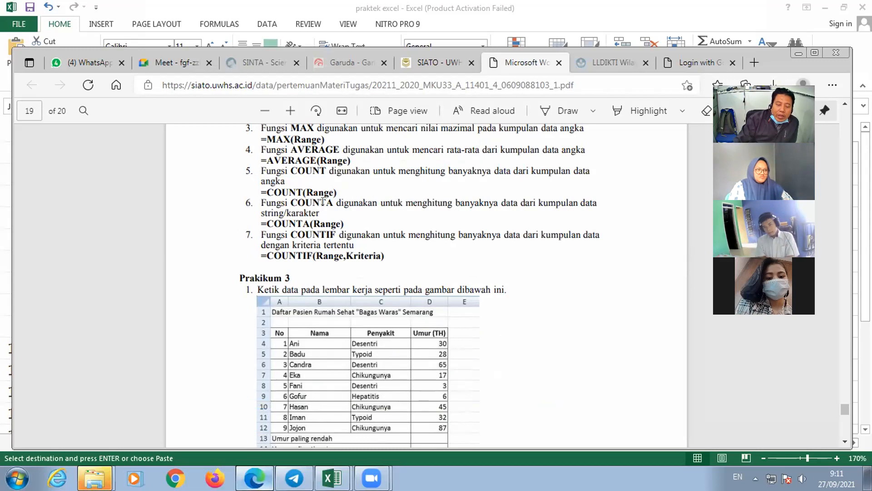
scroll(416, 286, down, 3)
drag(406, 384, 486, 384)
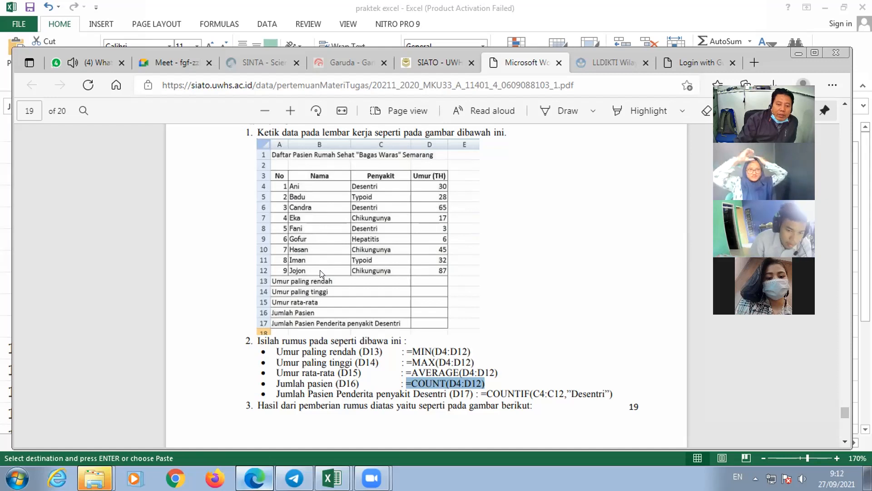
scroll(321, 272, up, 2)
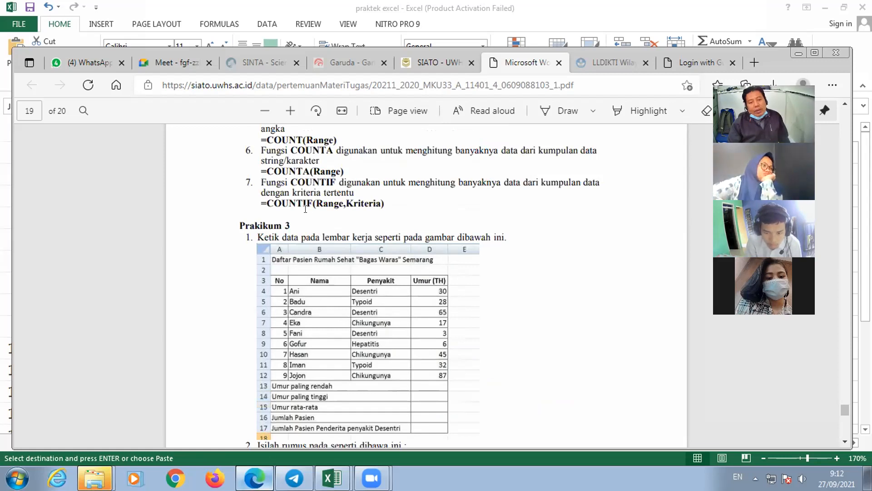
- Review the Prakikum 3 formula list against the function descriptions and mark the range and criteria in =COUNTIF(C4:C12,"Desentri")
scroll(323, 250, down, 2)
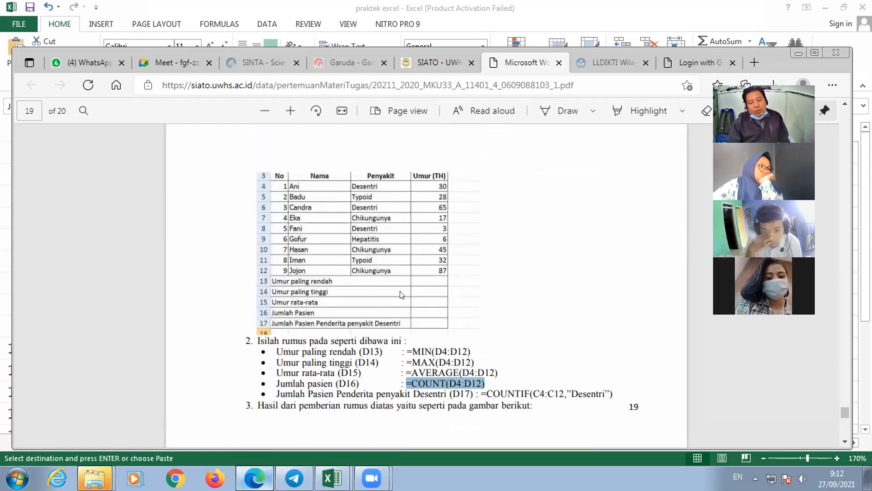
scroll(445, 324, up, 1)
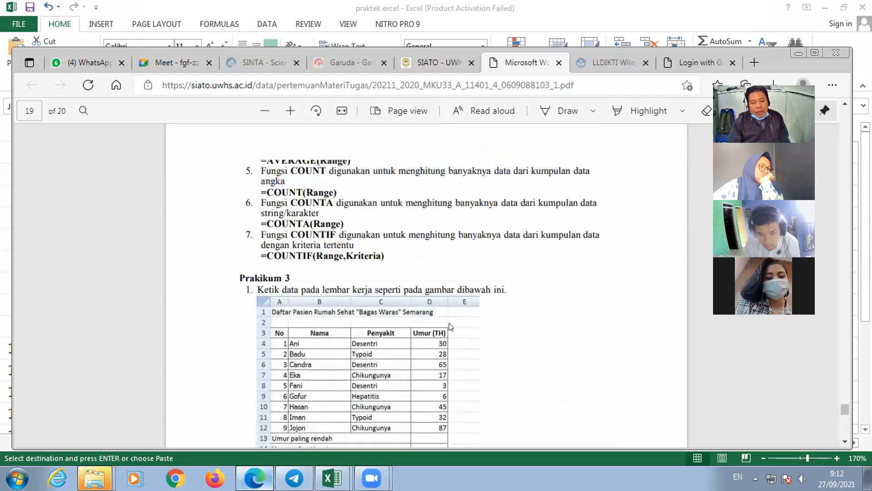
scroll(462, 338, down, 1)
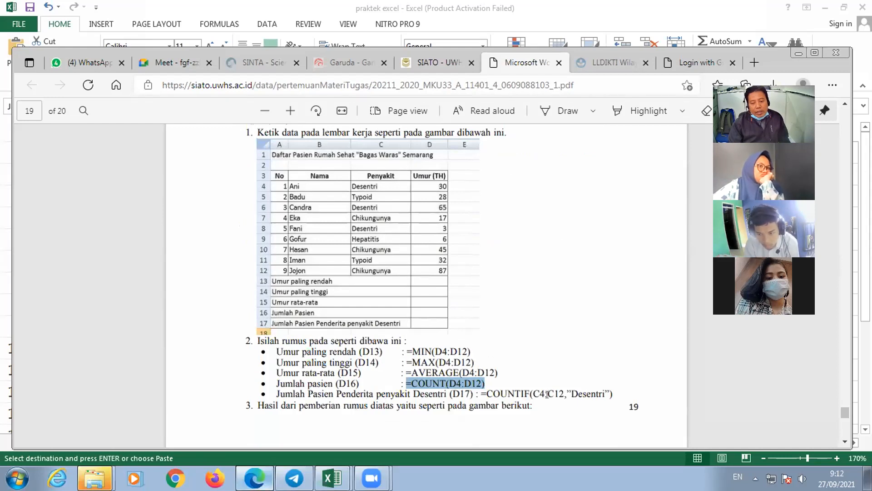
drag(530, 394, 598, 394)
drag(518, 423, 605, 394)
- Switch to the praktek excel workbook, open the patient table in Sheet3 and widen the Penyakit column to fit its entries
mouse_move(332, 478)
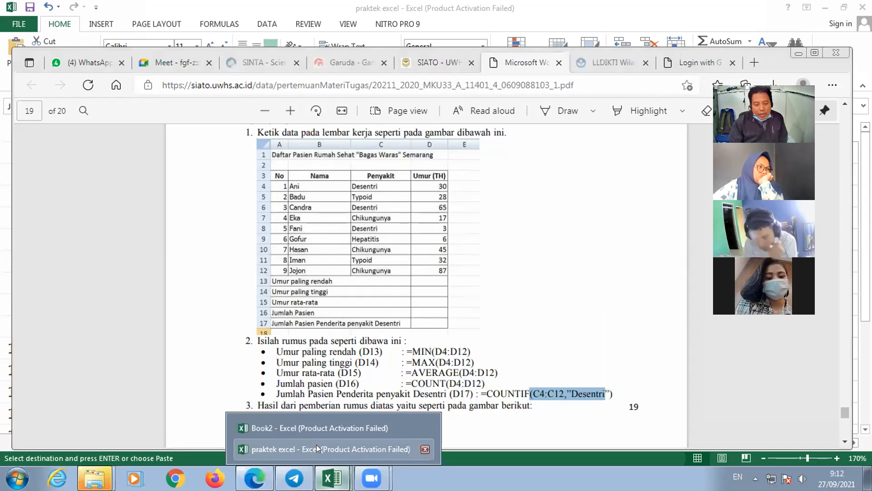
click(316, 446)
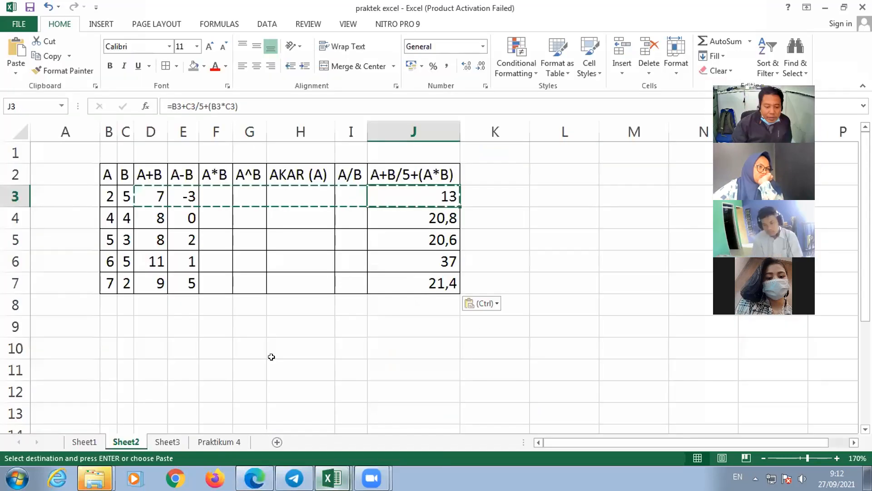
click(167, 441)
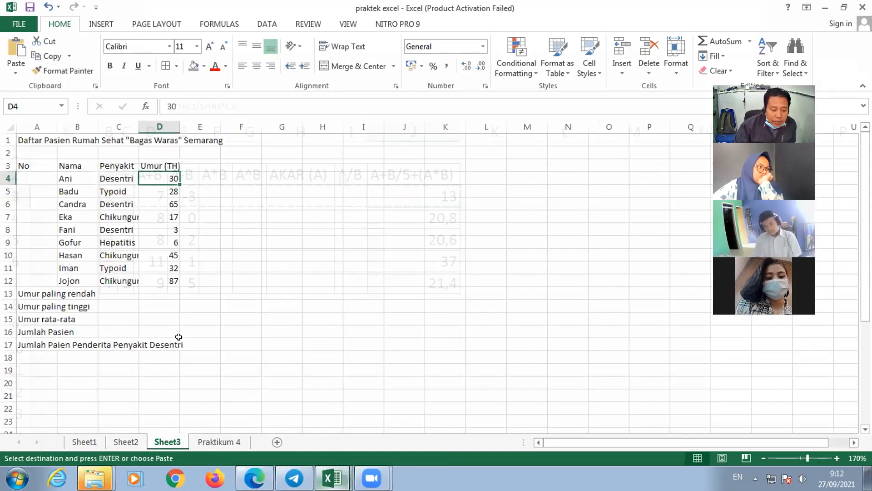
click(156, 345)
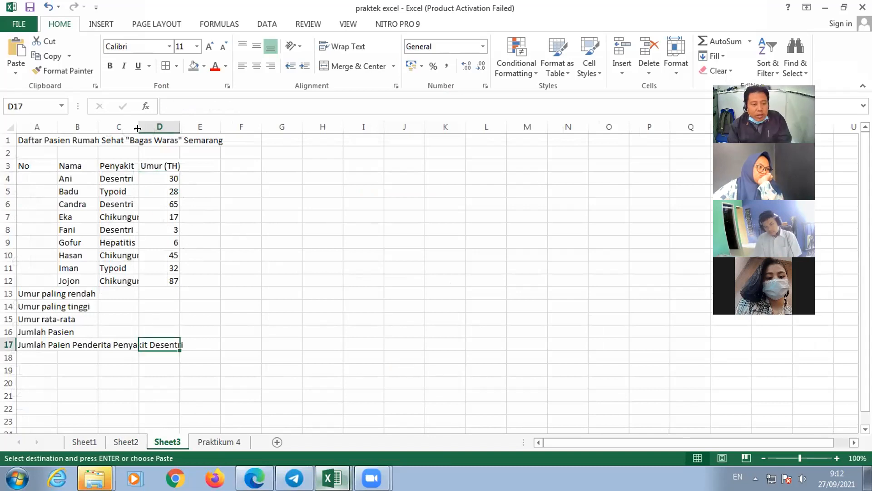
drag(157, 132, 195, 132)
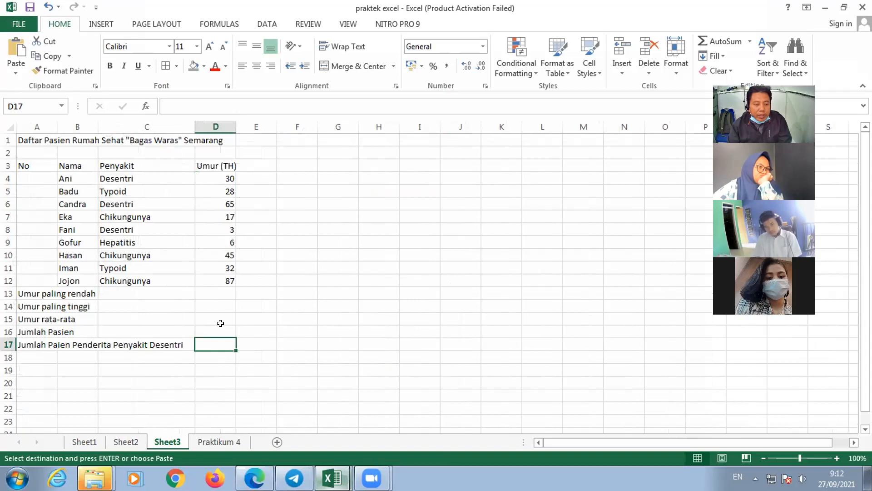
- Enter =COUNTIF(C4:C12;"Desentri") in cell D17 to count the patients suffering from Desentri
click(220, 310)
click(232, 343)
text(=)
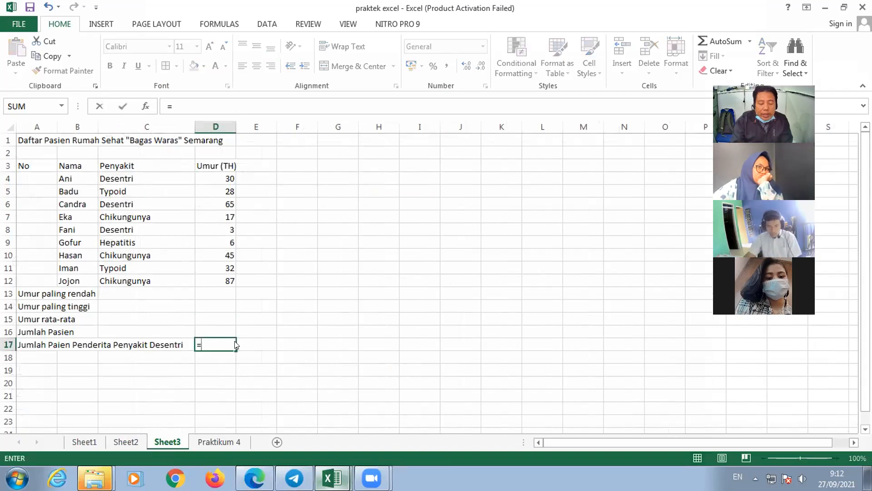
text(count)
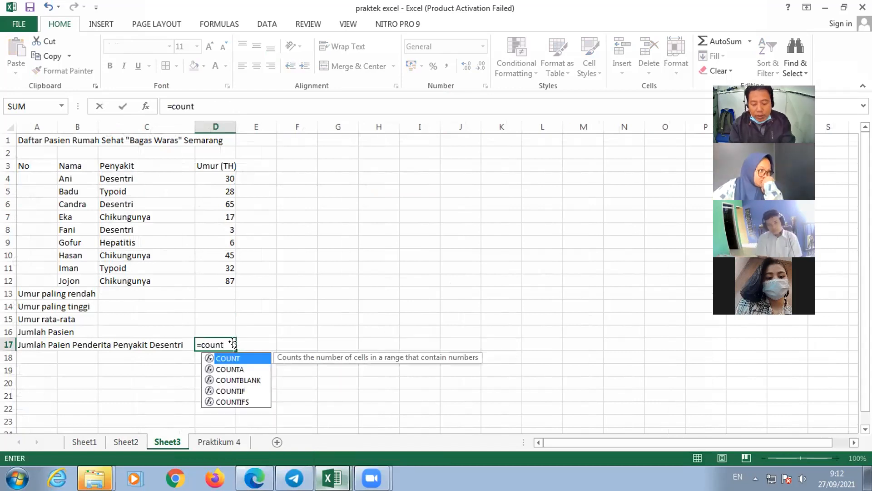
key(Down)
key(Down)
key(Down)
key(Tab)
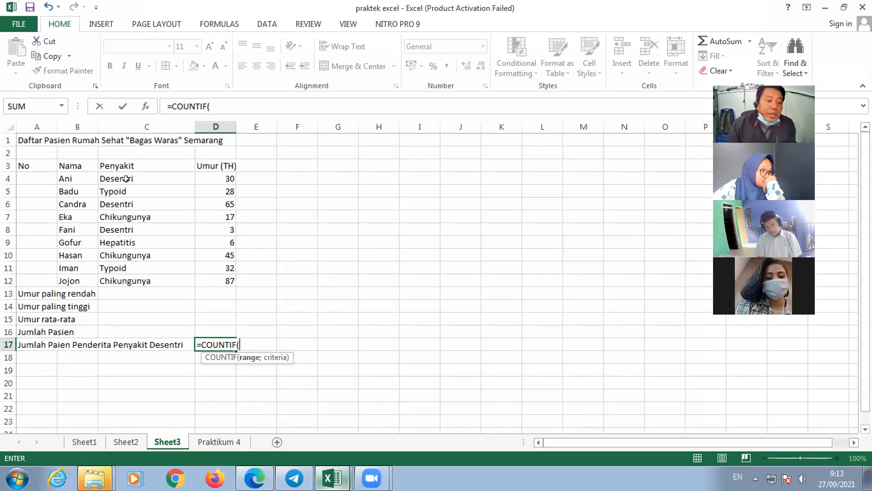
drag(125, 178, 138, 281)
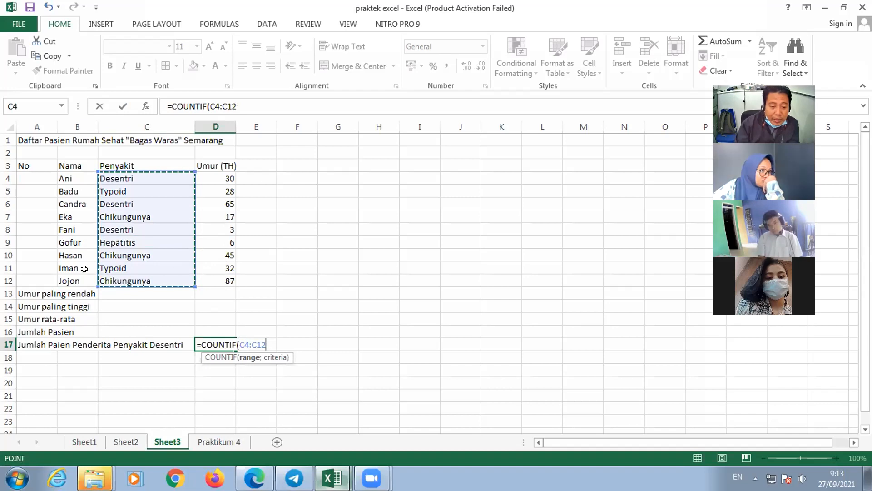
text(;)
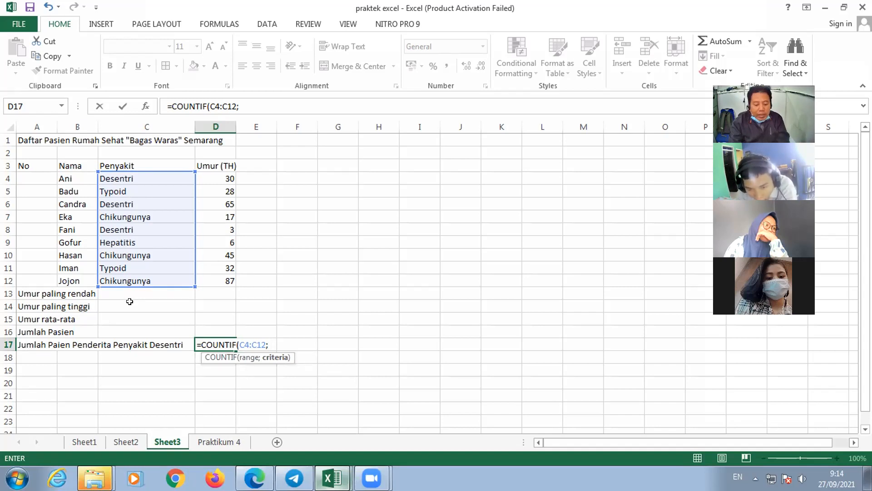
text("Desentri)
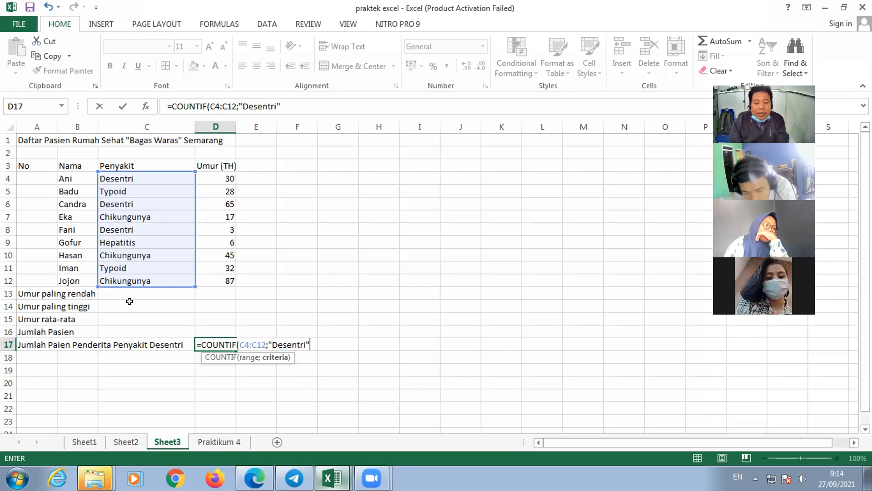
key(Return)
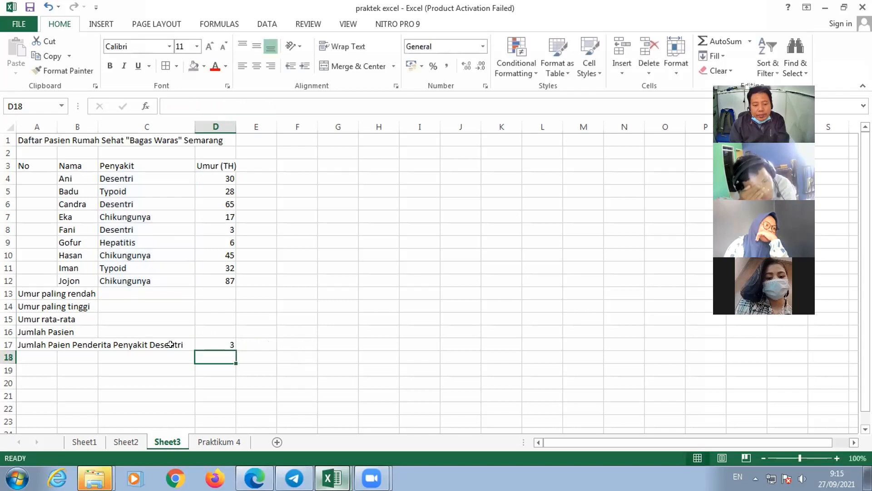
- Check the COUNTIF result in D17 against the Desentri entries in the Penyakit range C4:C12
click(211, 343)
drag(128, 178, 136, 276)
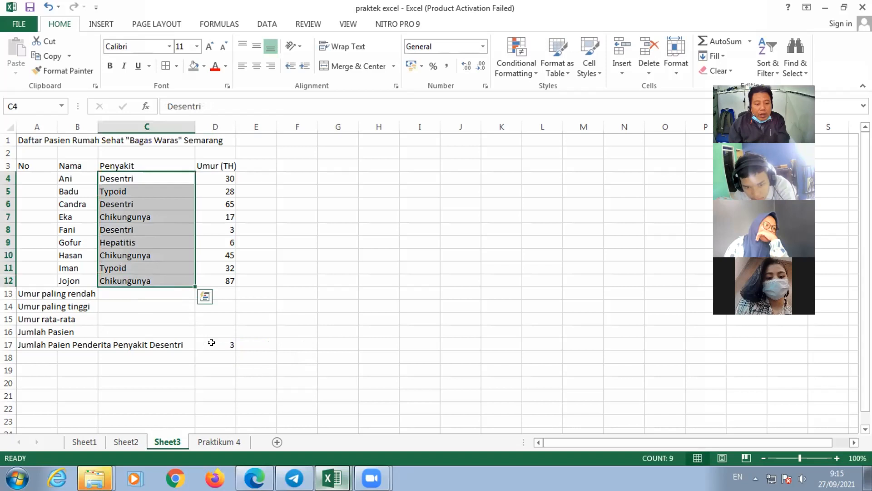
click(223, 343)
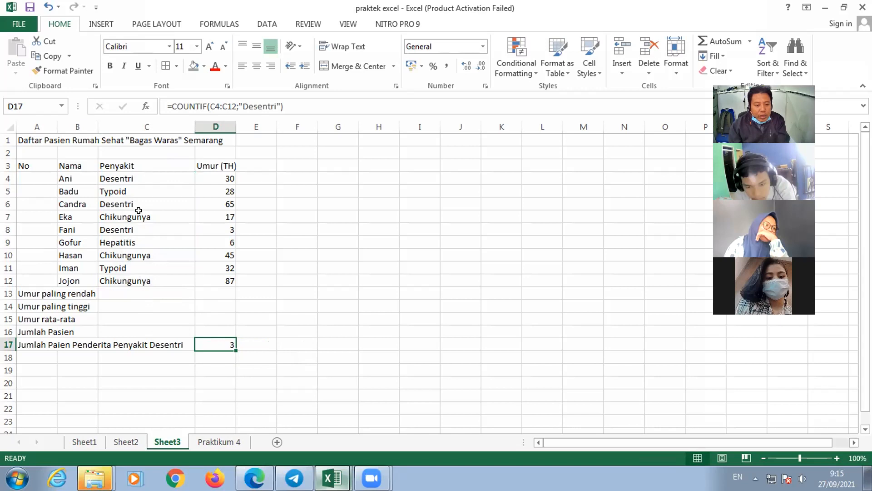
click(119, 184)
click(126, 200)
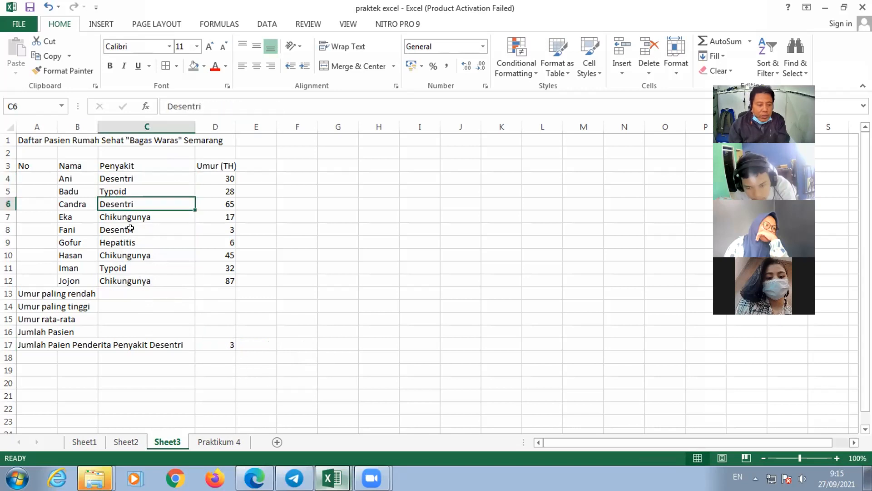
click(130, 229)
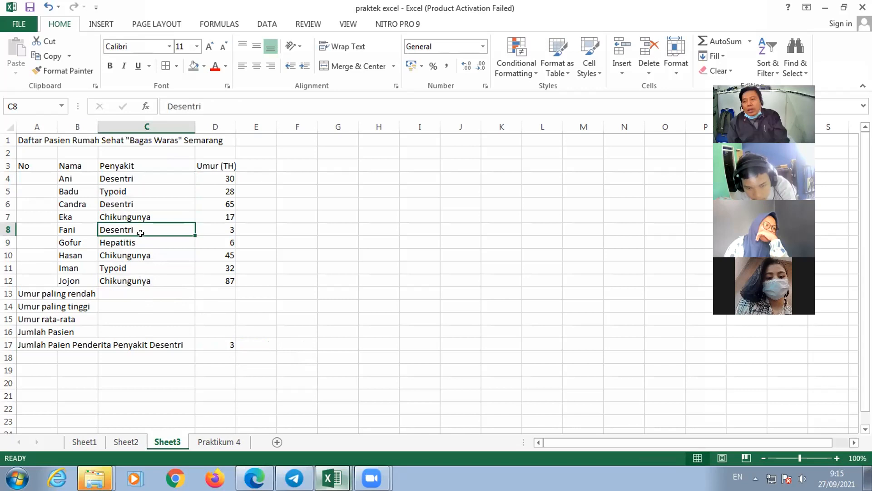
click(225, 348)
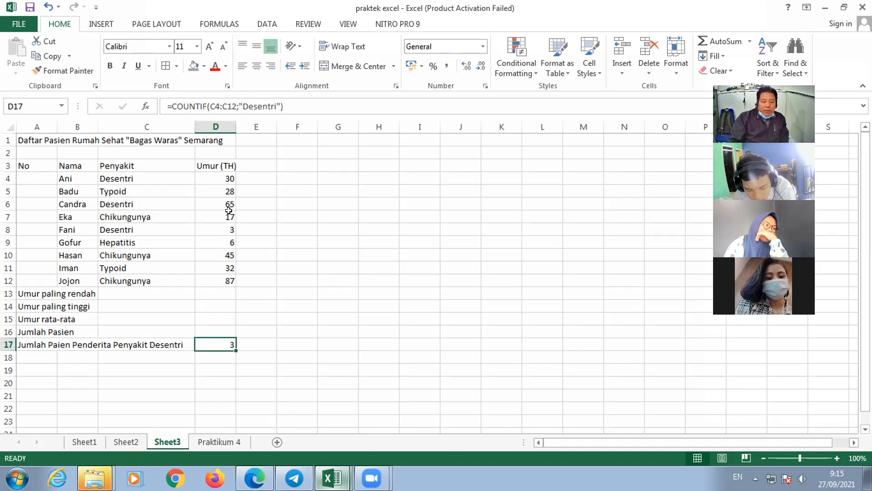
- Go over the column D result cells for lowest age, highest age, average age and number of patients
click(219, 332)
click(222, 344)
click(224, 327)
click(224, 306)
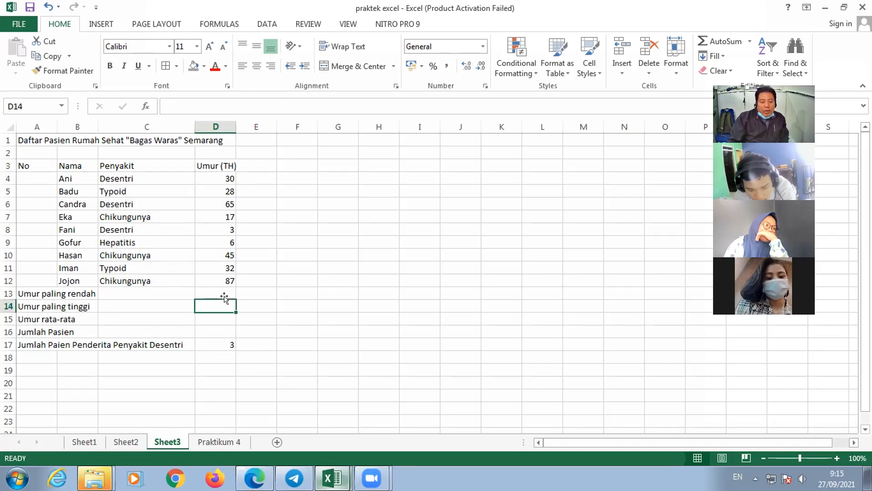
click(224, 291)
click(222, 302)
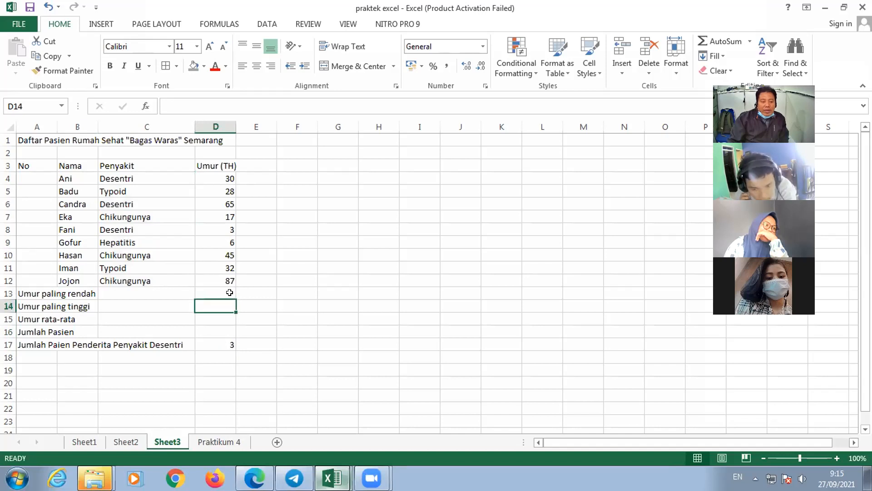
click(227, 294)
click(223, 303)
click(223, 297)
click(228, 303)
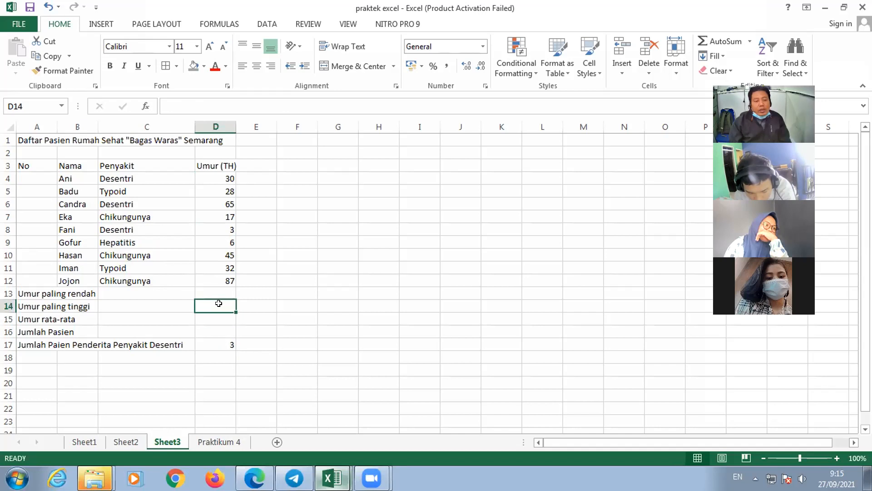
click(219, 296)
click(218, 319)
- Go back to the arithmetic formula table in Sheet2 for review
click(95, 478)
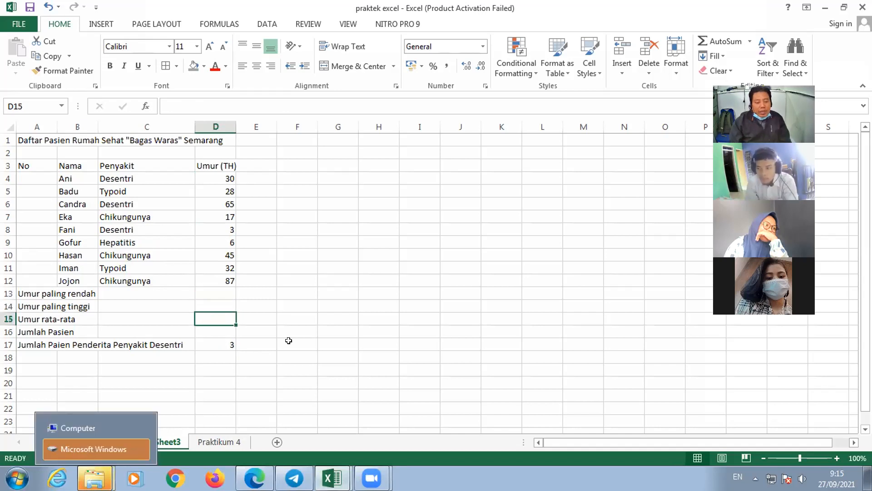
click(251, 371)
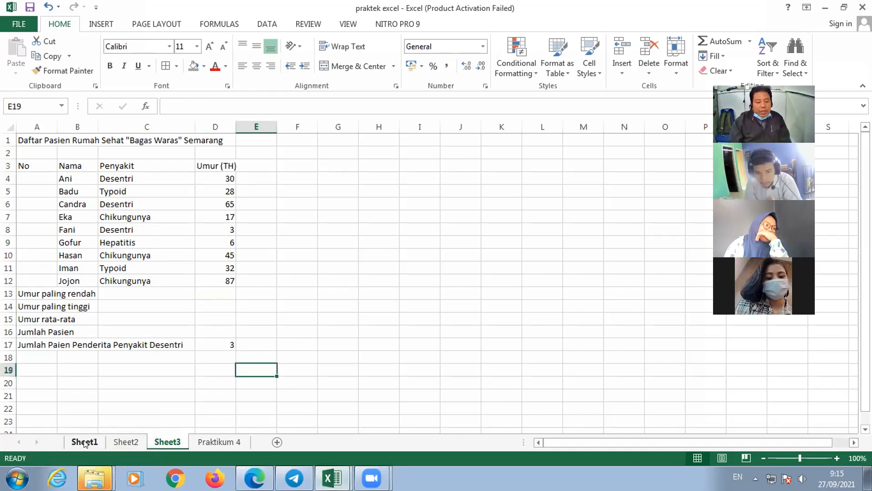
click(121, 436)
click(164, 440)
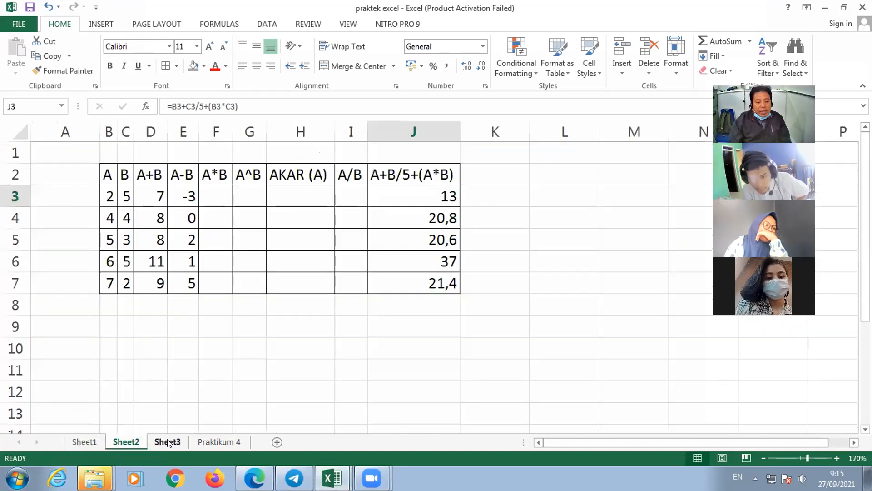
click(127, 441)
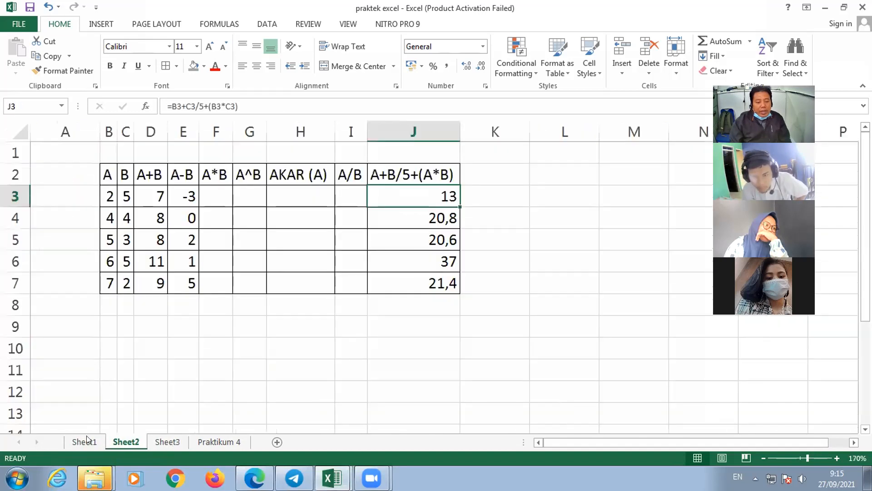